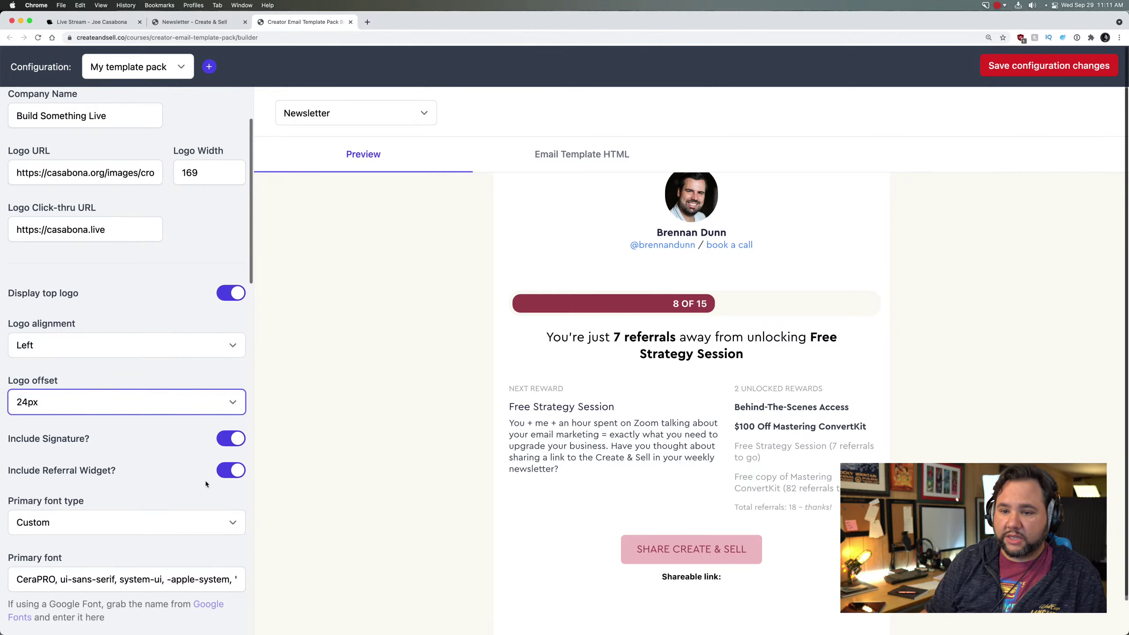
Step: Turn off the referral widget in the newsletter template and check the end of the preview
{"action": "left_click", "coordinate": [231, 471]}
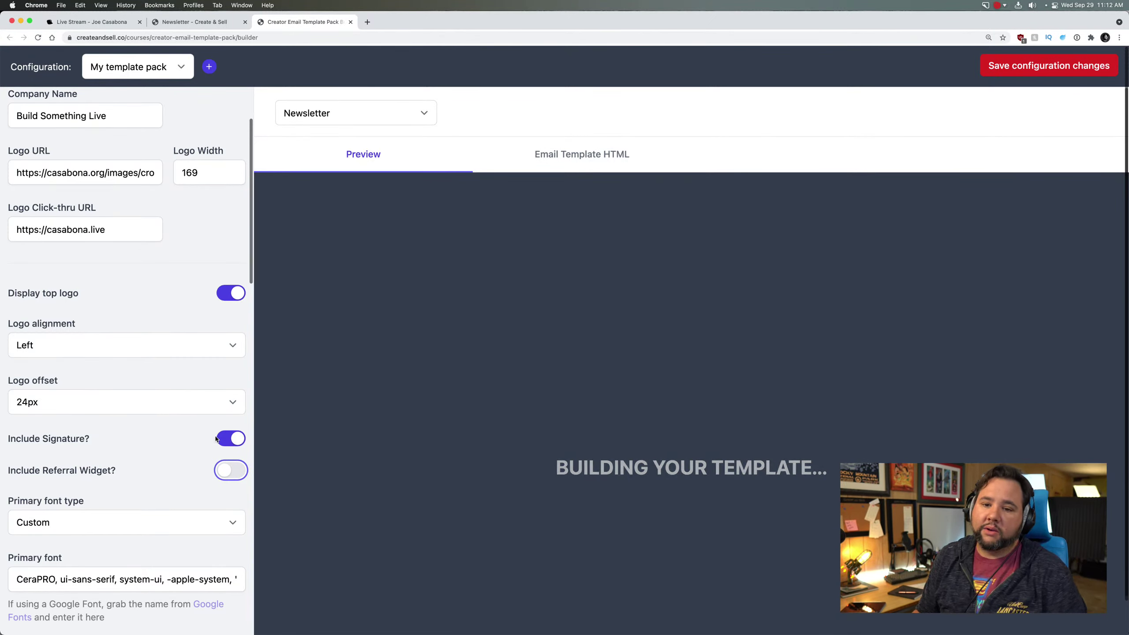
{"action": "scroll", "coordinate": [366, 452], "scroll_direction": "down", "scroll_amount": 10}
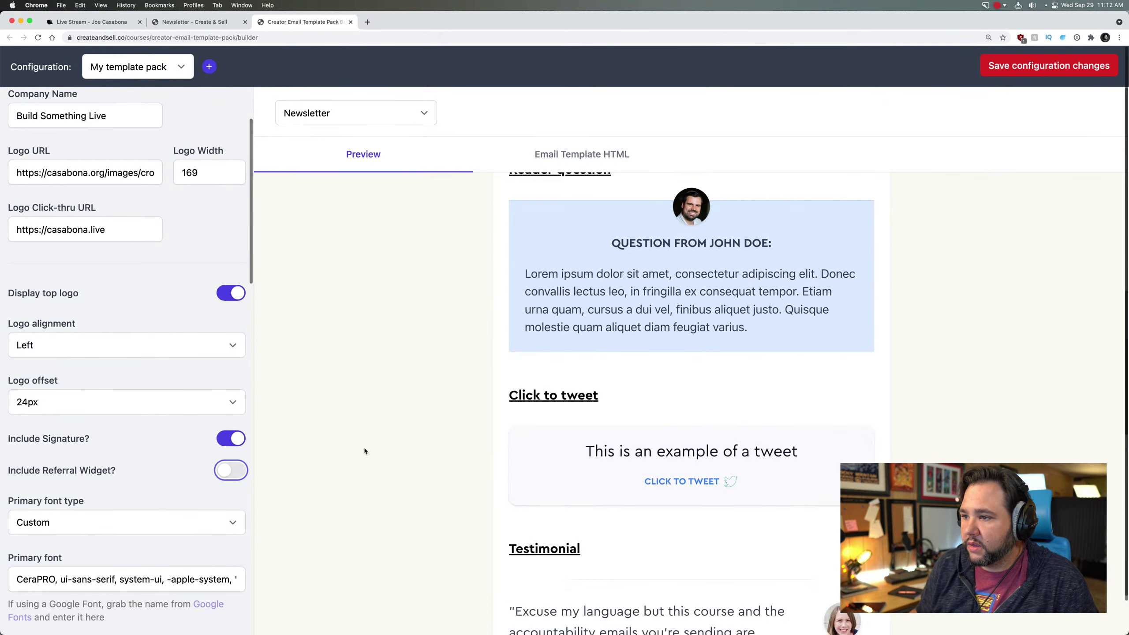
{"action": "scroll", "coordinate": [376, 441], "scroll_direction": "down", "scroll_amount": 15}
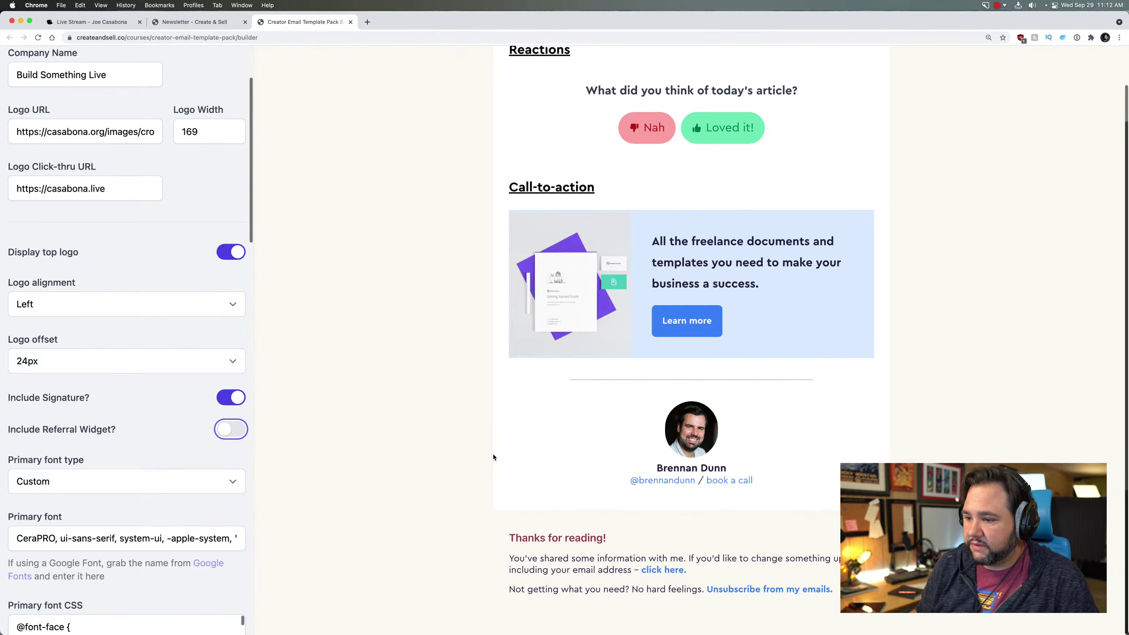
{"action": "scroll", "coordinate": [181, 417], "scroll_direction": "down", "scroll_amount": 1}
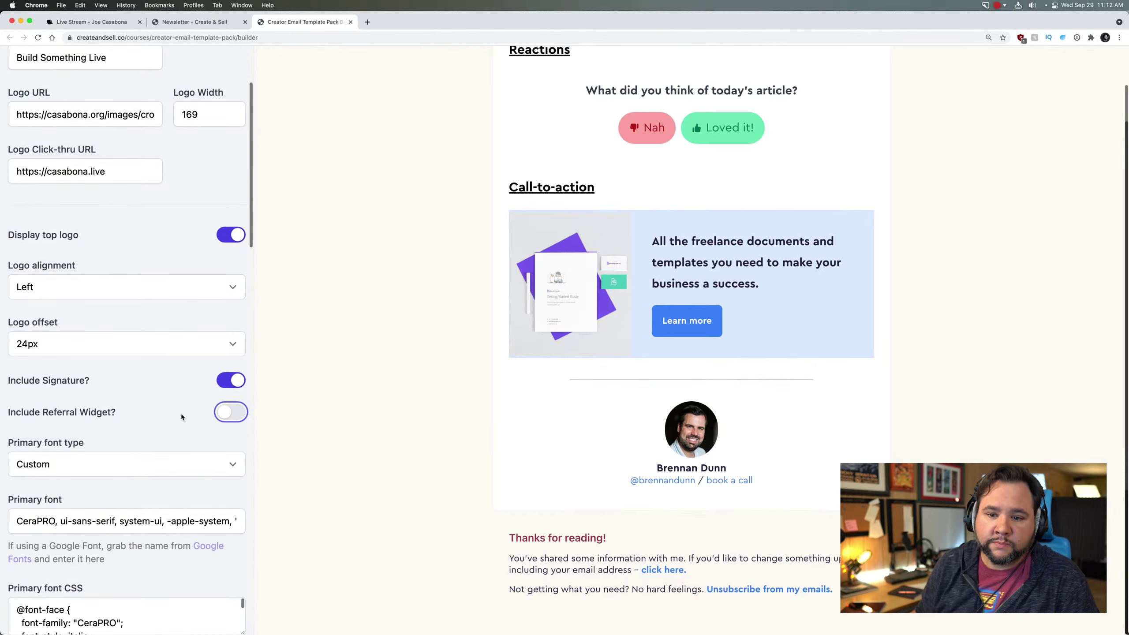
Step: Examine the primary font type options, keeping Custom, and enlarge the primary font CSS field to read its font-face rules
{"action": "left_click", "coordinate": [114, 468]}
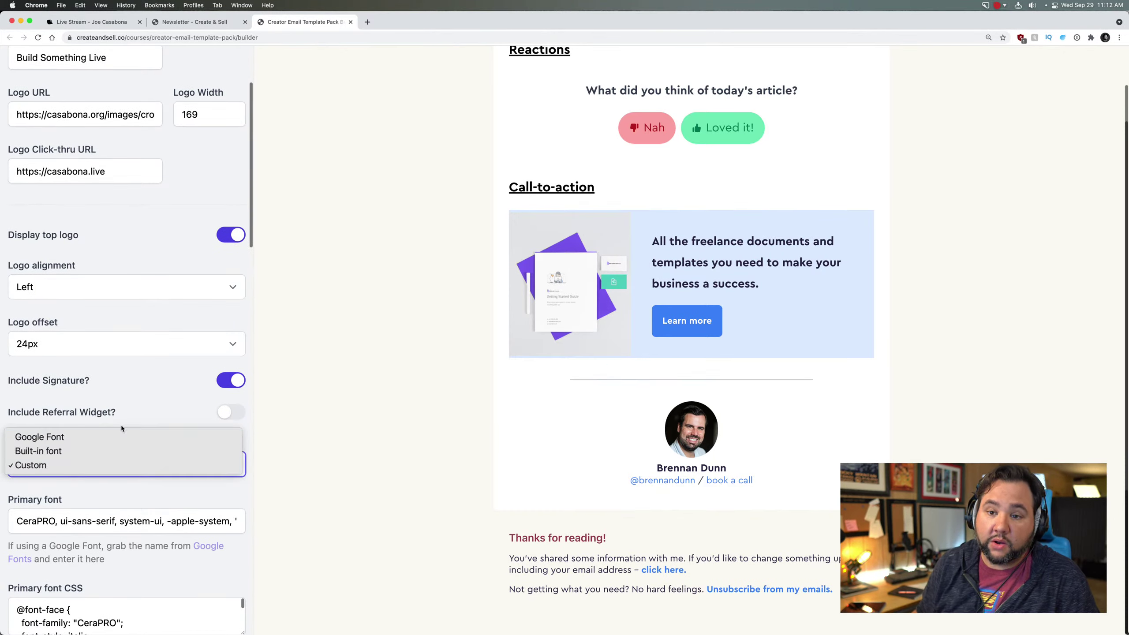
{"action": "left_click", "coordinate": [111, 494]}
{"action": "scroll", "coordinate": [506, 470], "scroll_direction": "up", "scroll_amount": 20}
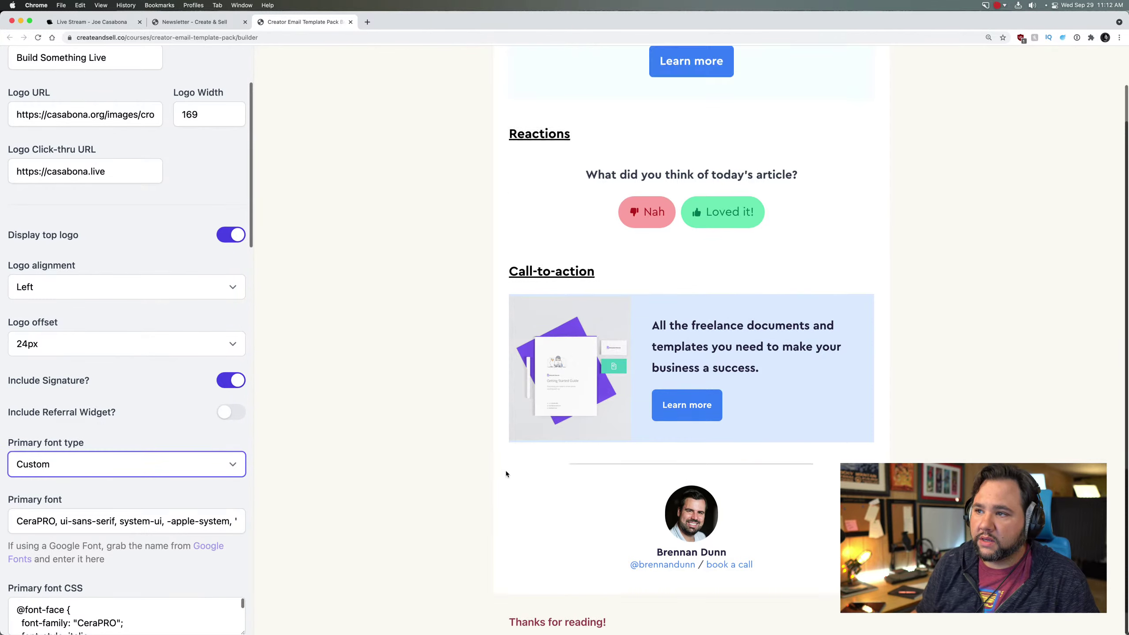
{"action": "scroll", "coordinate": [169, 409], "scroll_direction": "down", "scroll_amount": 5}
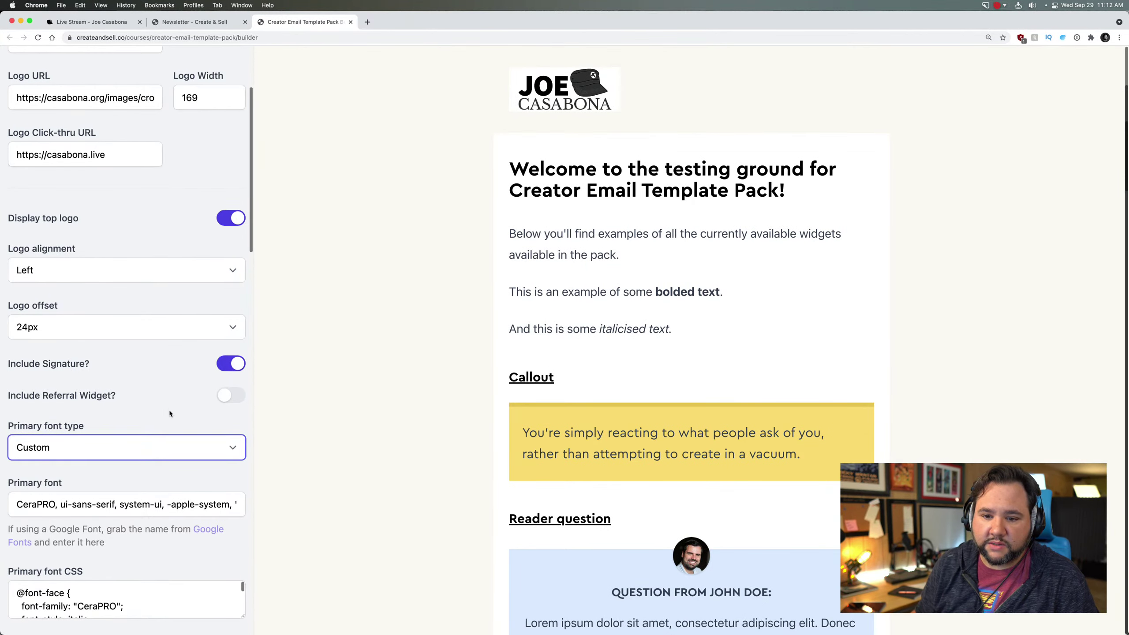
{"action": "scroll", "coordinate": [107, 529], "scroll_direction": "down", "scroll_amount": 3}
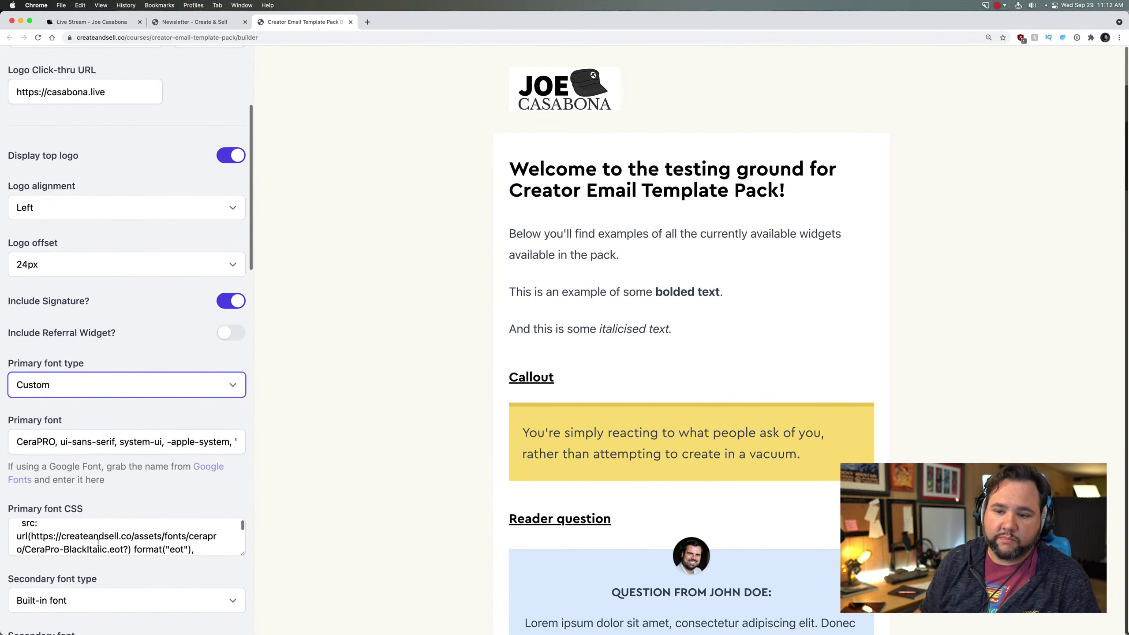
{"action": "left_click_drag", "start_coordinate": [242, 552], "coordinate": [243, 592]}
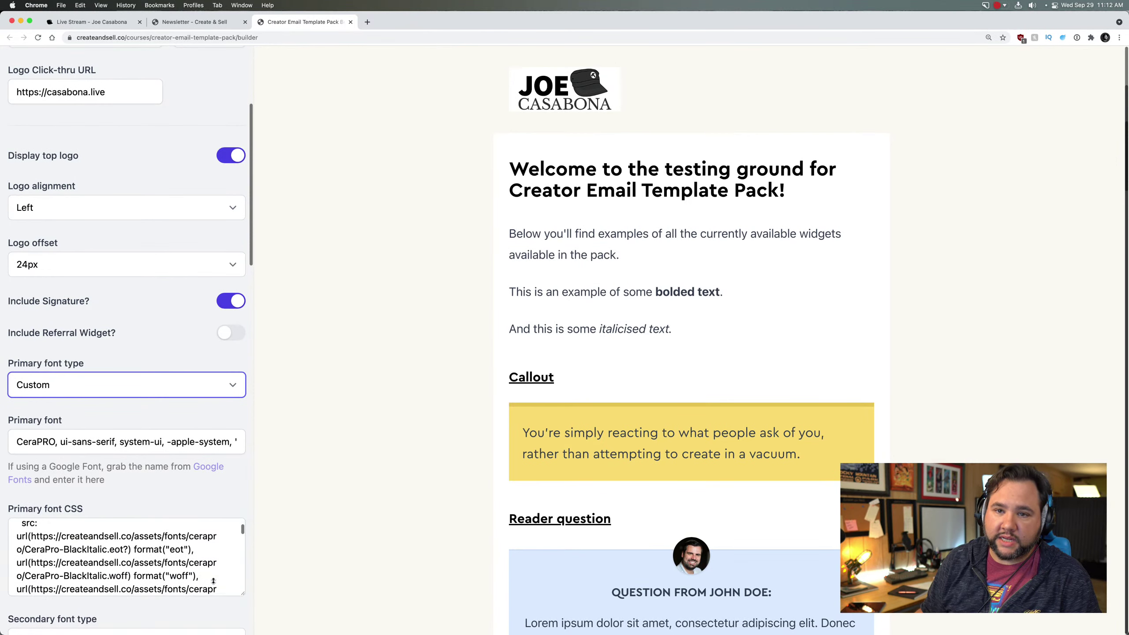
{"action": "scroll", "coordinate": [170, 564], "scroll_direction": "down", "scroll_amount": 1}
{"action": "scroll", "coordinate": [169, 552], "scroll_direction": "down", "scroll_amount": 2}
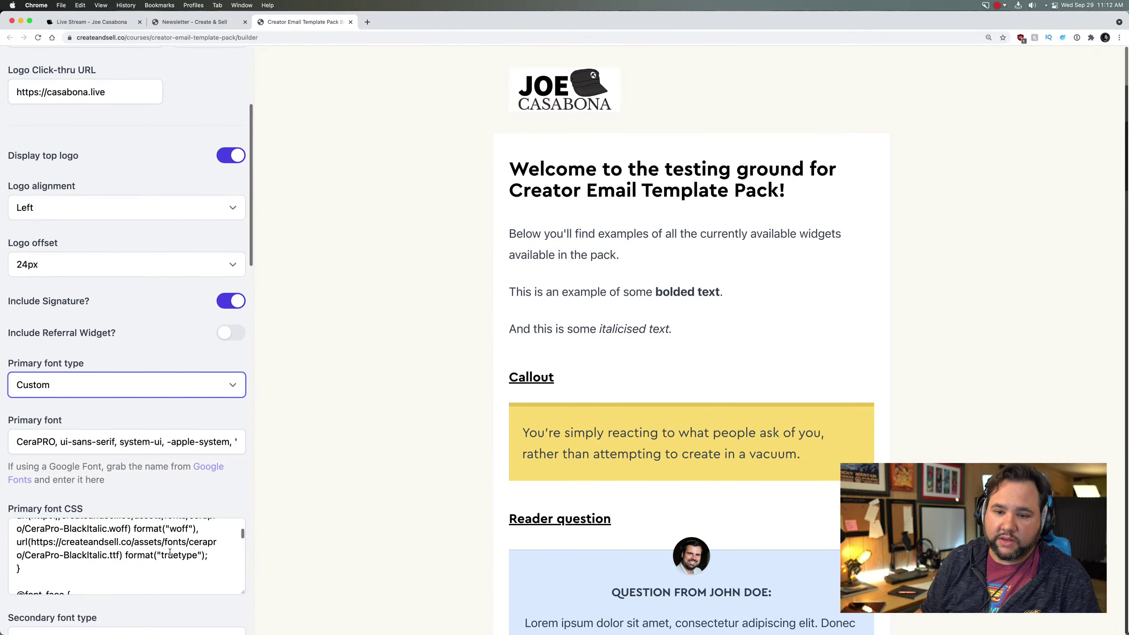
{"action": "scroll", "coordinate": [167, 501], "scroll_direction": "down", "scroll_amount": 3}
{"action": "scroll", "coordinate": [164, 498], "scroll_direction": "down", "scroll_amount": 2}
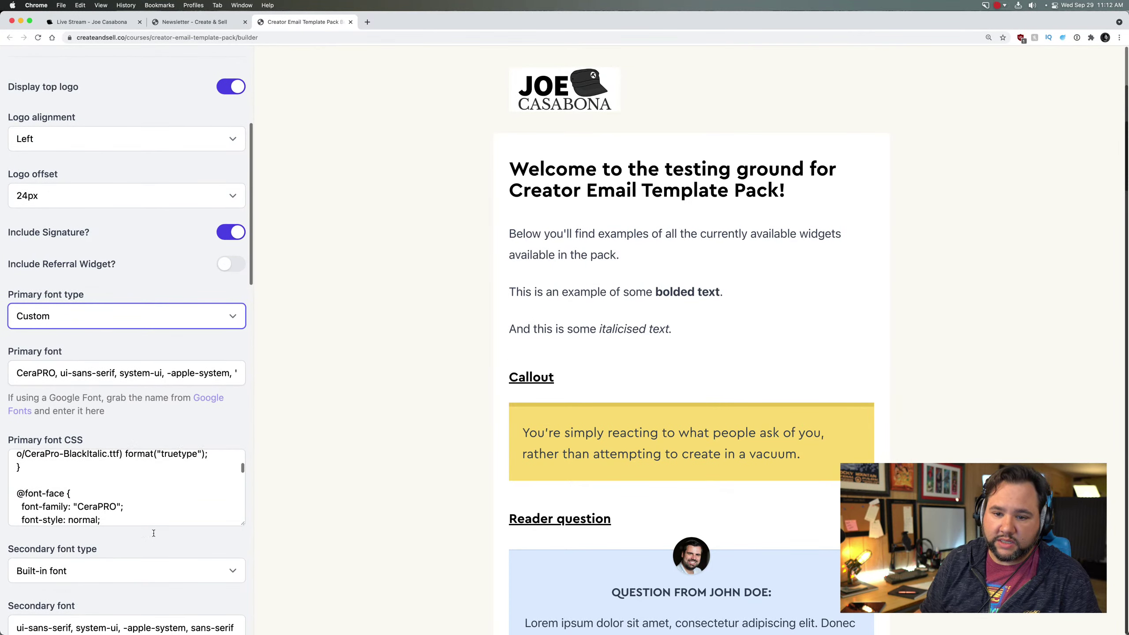
Step: Set the template's Background colour to white (255, 255, 255) and check the preview
{"action": "scroll", "coordinate": [144, 550], "scroll_direction": "down", "scroll_amount": 8}
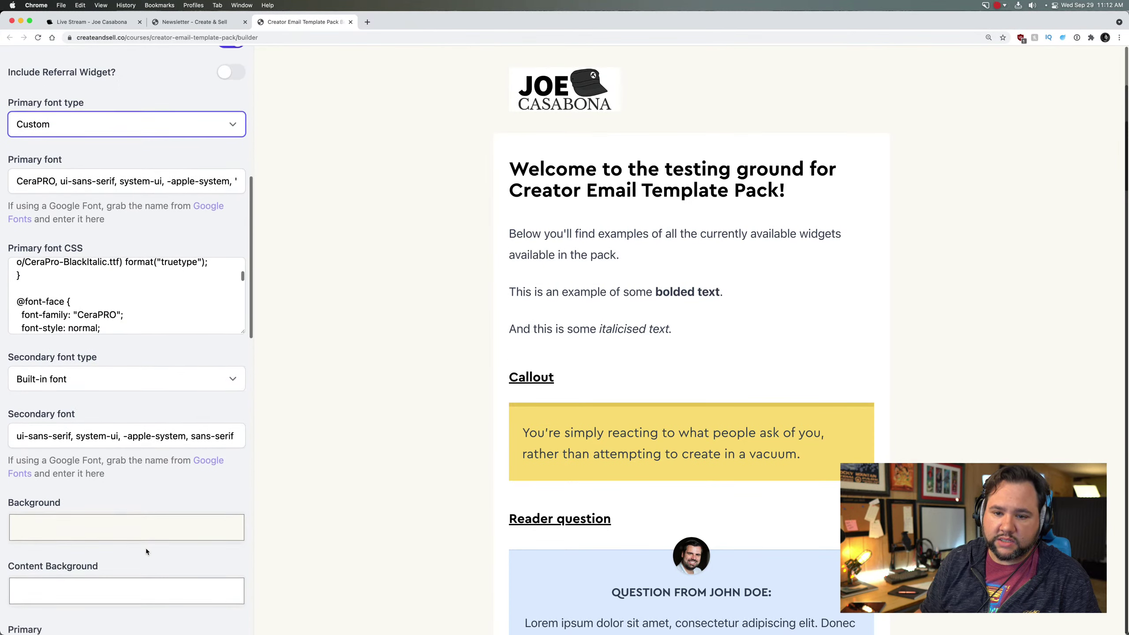
{"action": "left_click", "coordinate": [148, 483]}
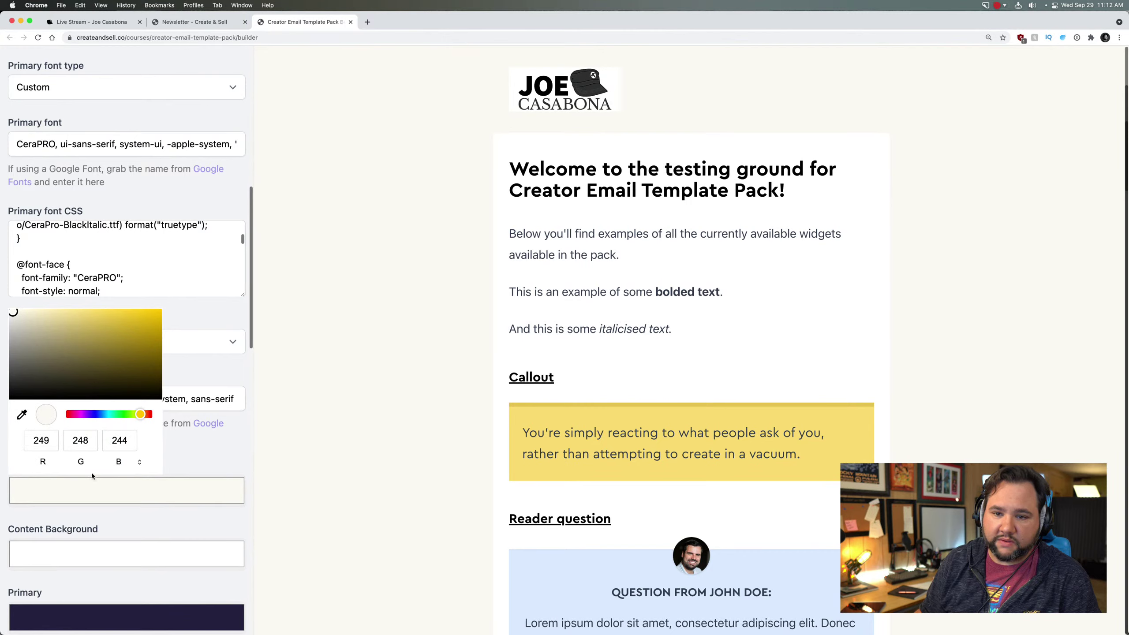
{"action": "left_click_drag", "start_coordinate": [36, 352], "coordinate": [2, 307]}
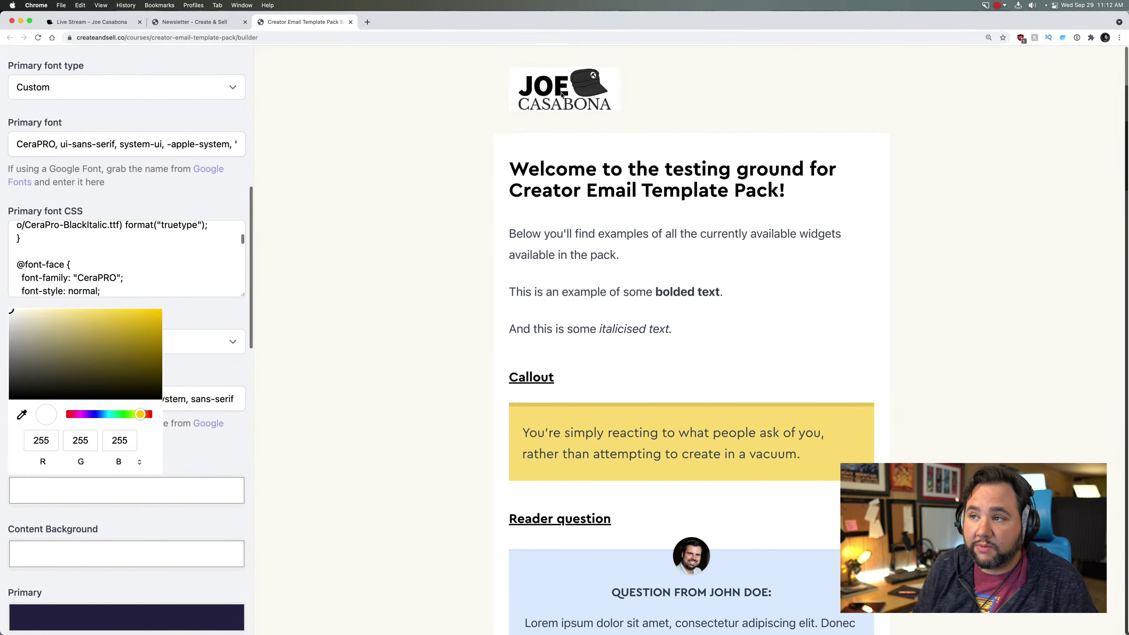
{"action": "left_click", "coordinate": [128, 528]}
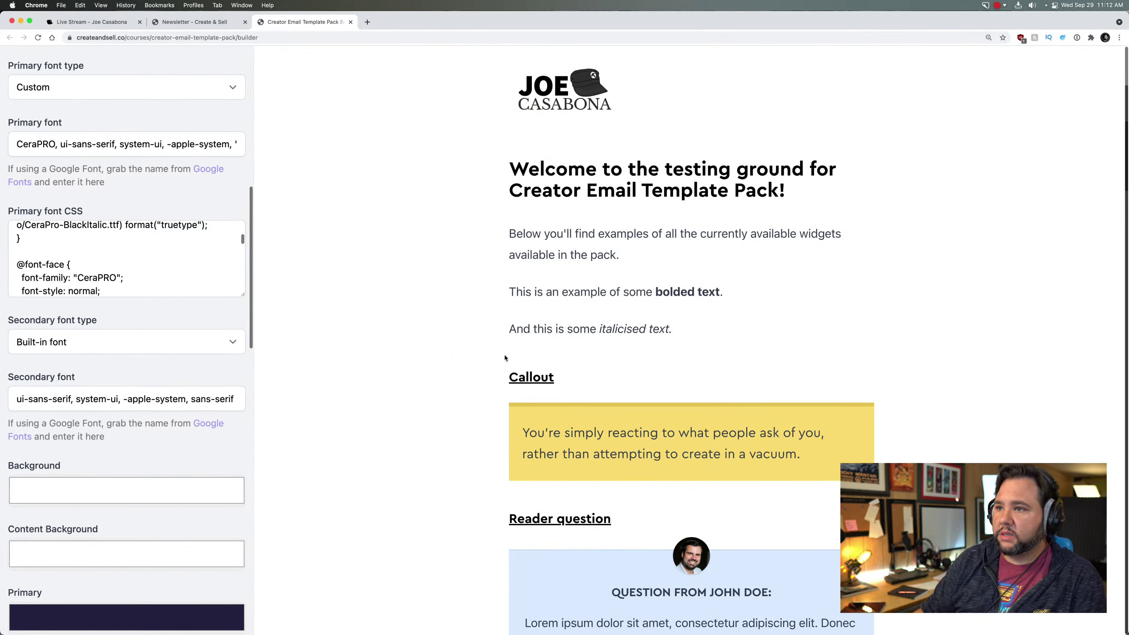
{"action": "scroll", "coordinate": [435, 360], "scroll_direction": "down", "scroll_amount": 1}
{"action": "scroll", "coordinate": [178, 495], "scroll_direction": "down", "scroll_amount": 2}
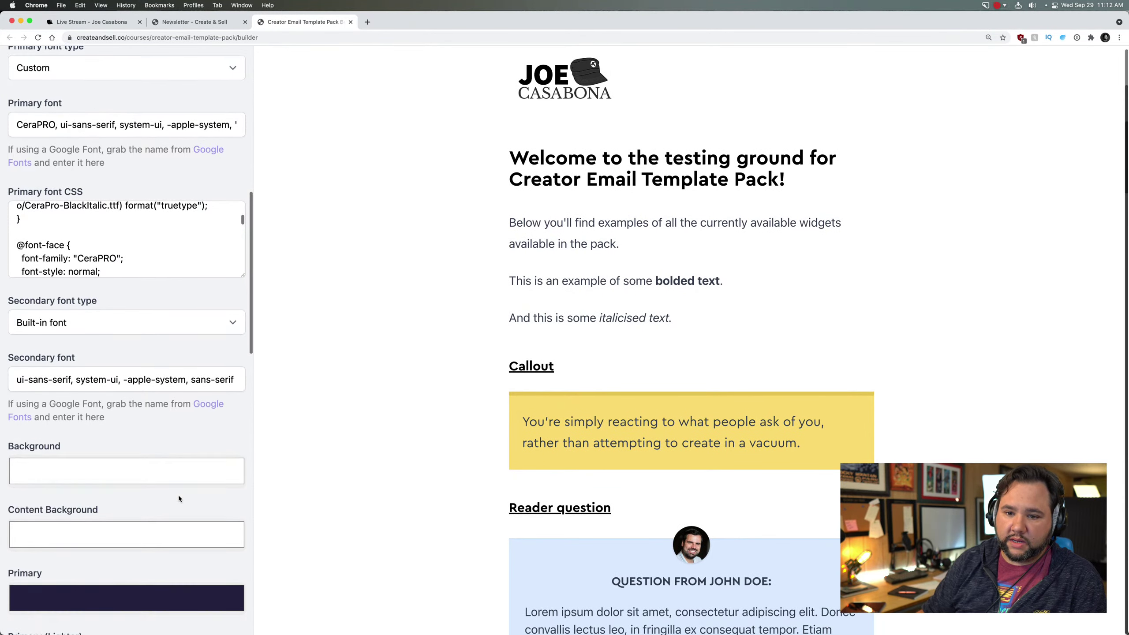
Step: Open the Primary colour for editing and switch its value format to HEX
{"action": "scroll", "coordinate": [178, 495], "scroll_direction": "down", "scroll_amount": 5}
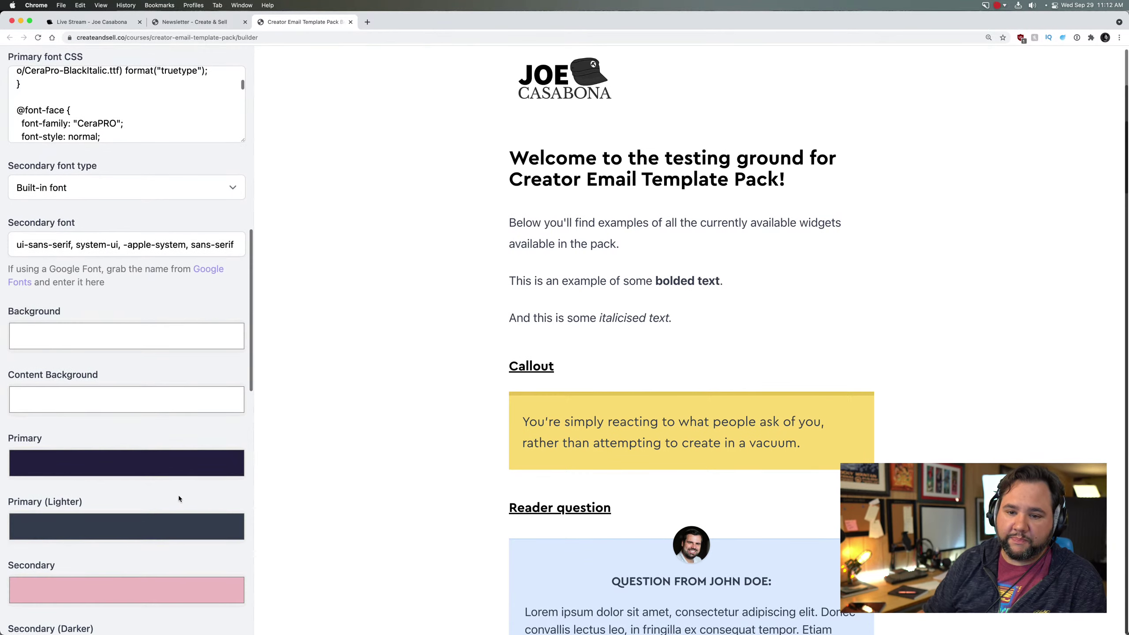
{"action": "left_click", "coordinate": [171, 470]}
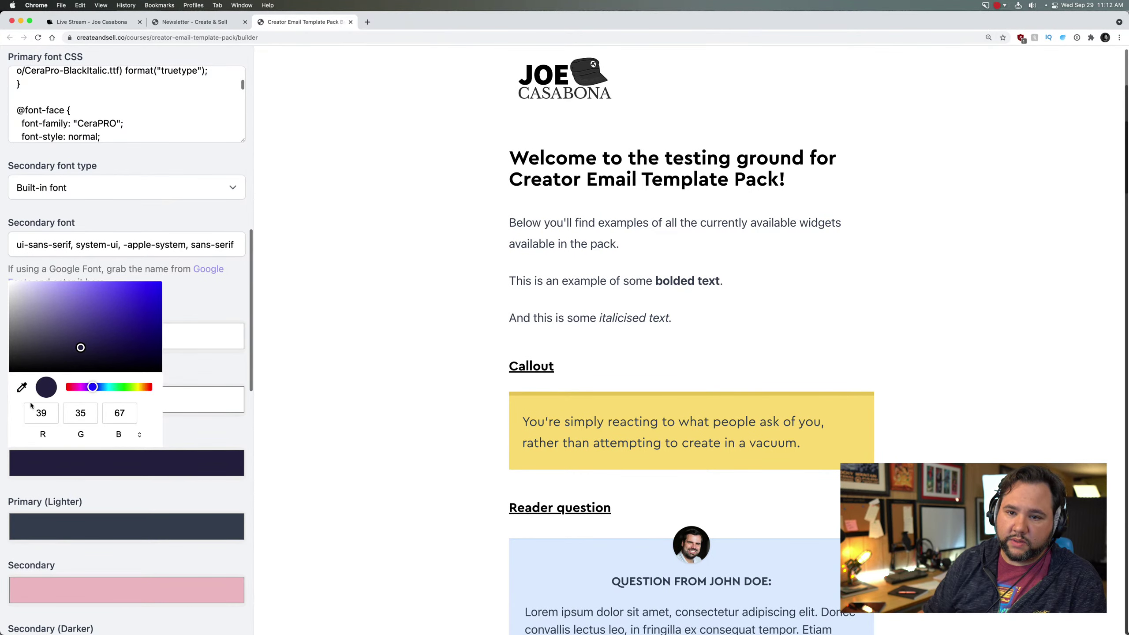
{"action": "left_click", "coordinate": [134, 437]}
{"action": "left_click", "coordinate": [133, 437]}
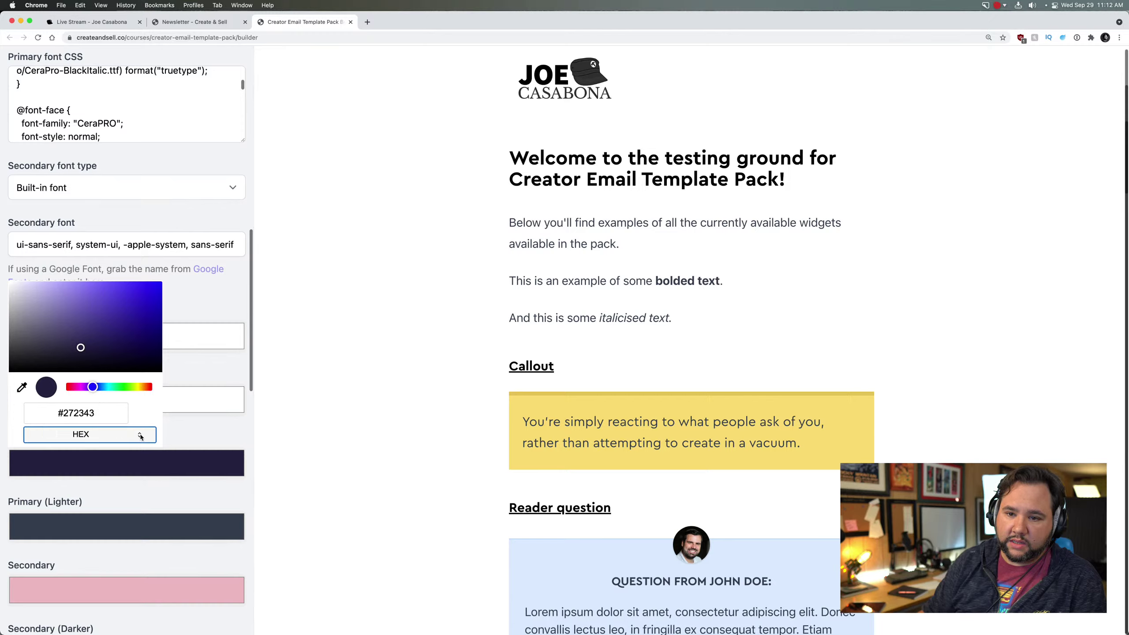
{"action": "left_click", "coordinate": [133, 438]}
{"action": "left_click", "coordinate": [132, 437]}
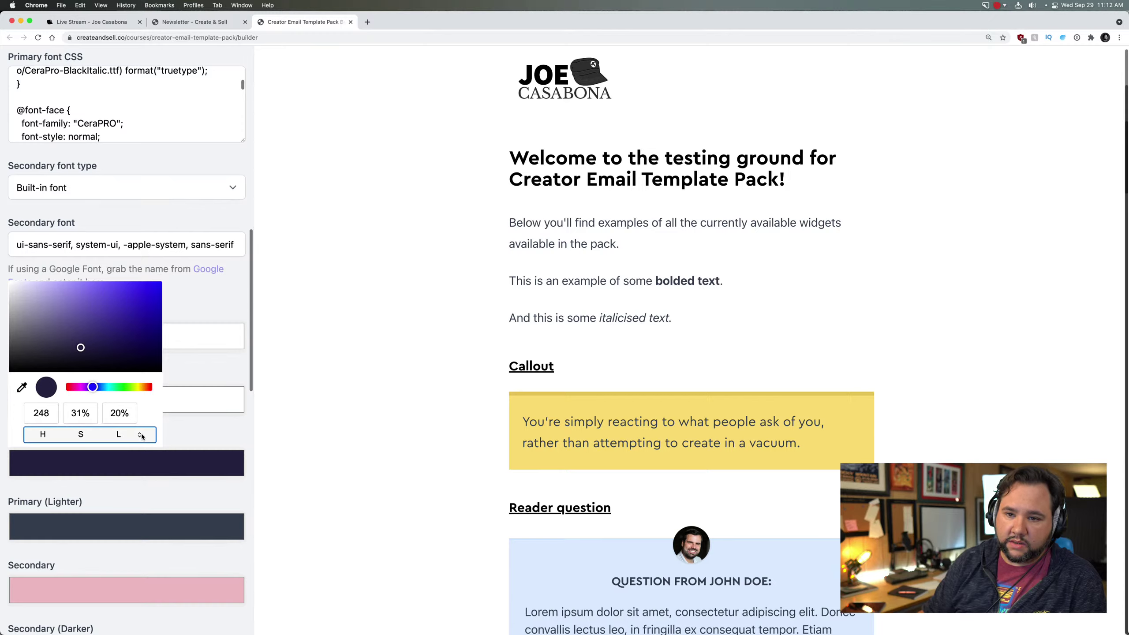
{"action": "left_click", "coordinate": [141, 436]}
{"action": "left_click", "coordinate": [106, 414]}
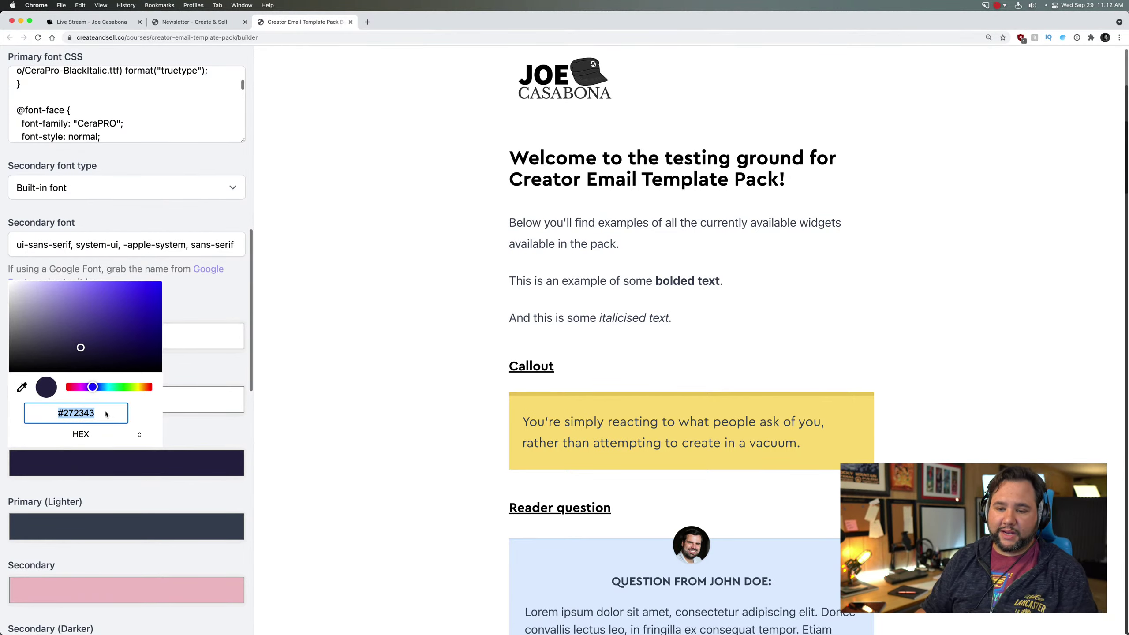
Step: Try to replace the Primary colour's hex code, and clear the field
{"action": "key", "text": "BackSpace"}
{"action": "type", "text": "000"}
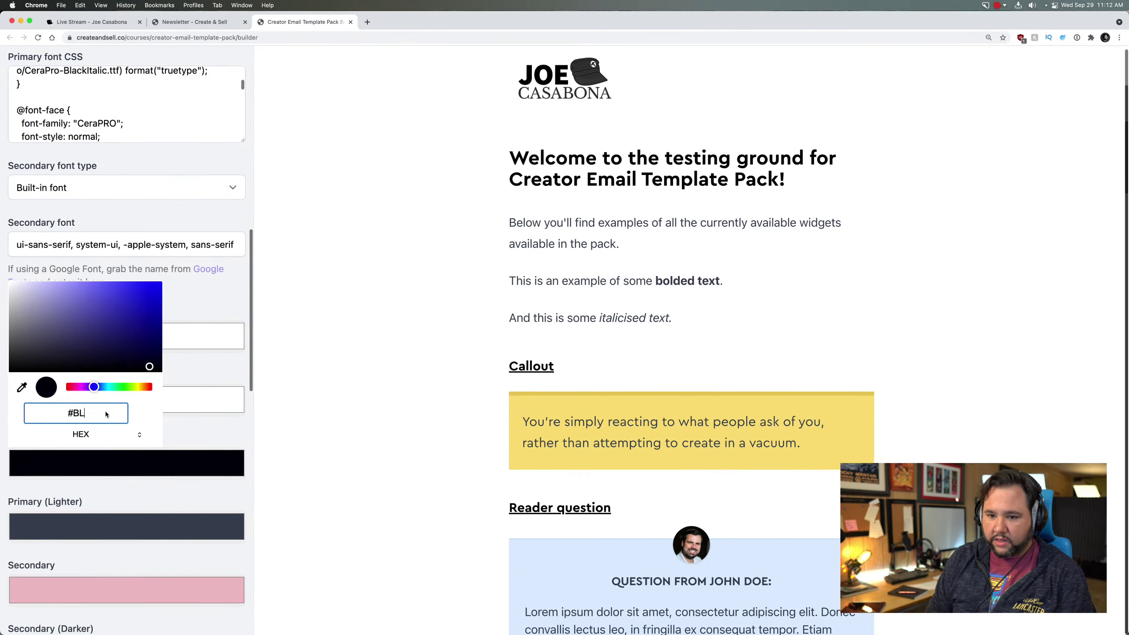
{"action": "key", "text": "BackSpace"}
{"action": "key", "text": "BackSpace"}
{"action": "key", "text": "BackSpace"}
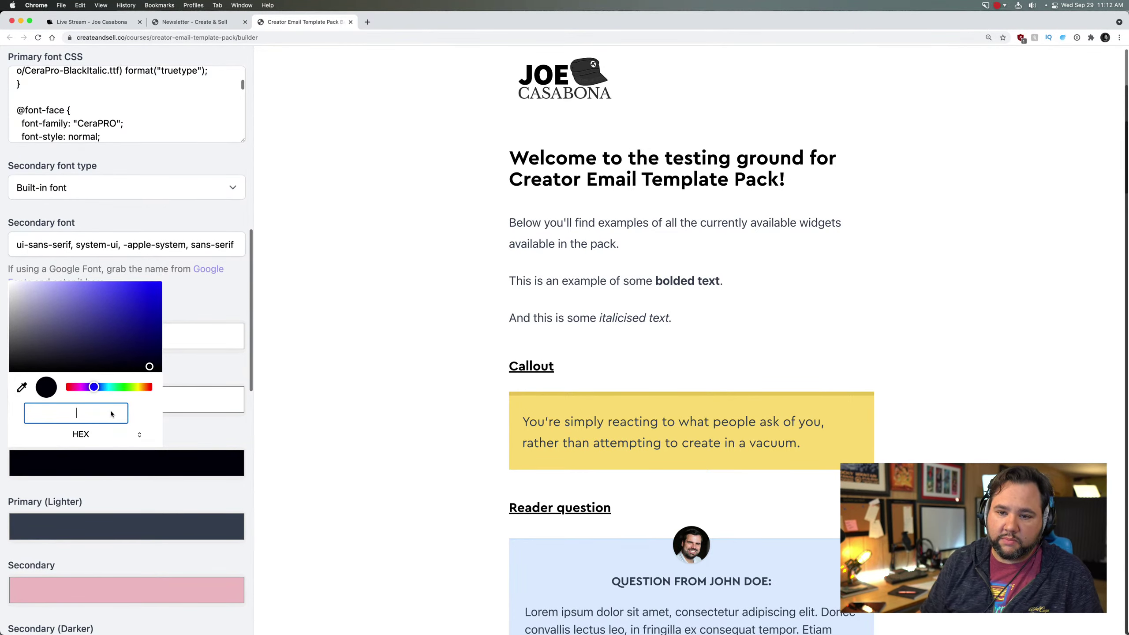
{"action": "type", "text": "#f8f8f8"}
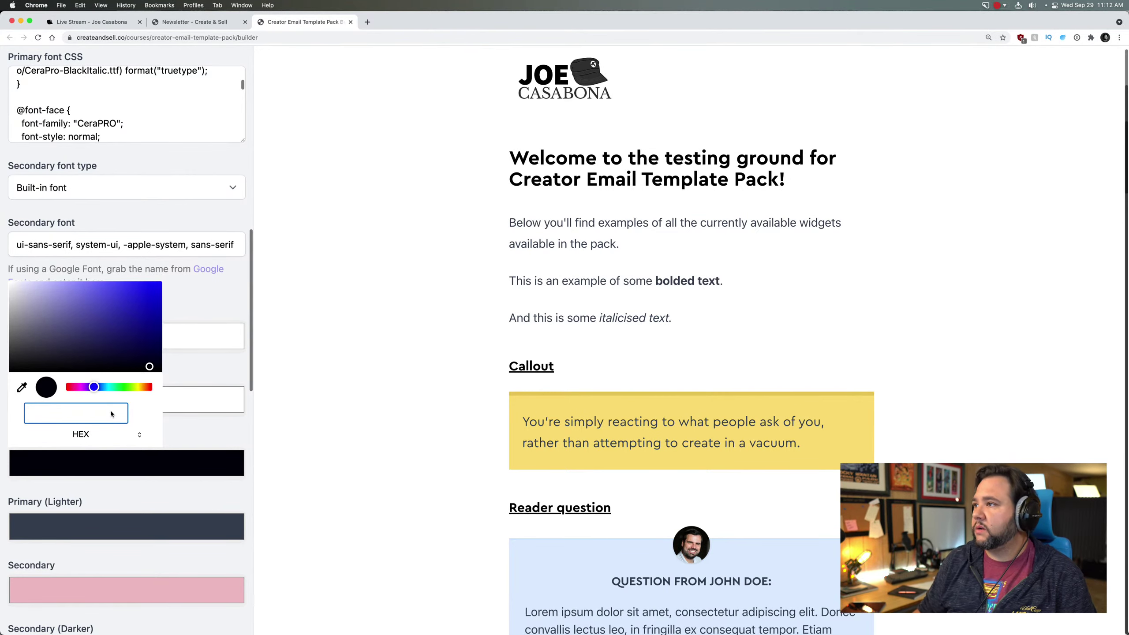
Step: Switch to TextExpander and copy the colour code from the HIBI Blue snippet in the Colors group
{"action": "key", "text": "alt+space"}
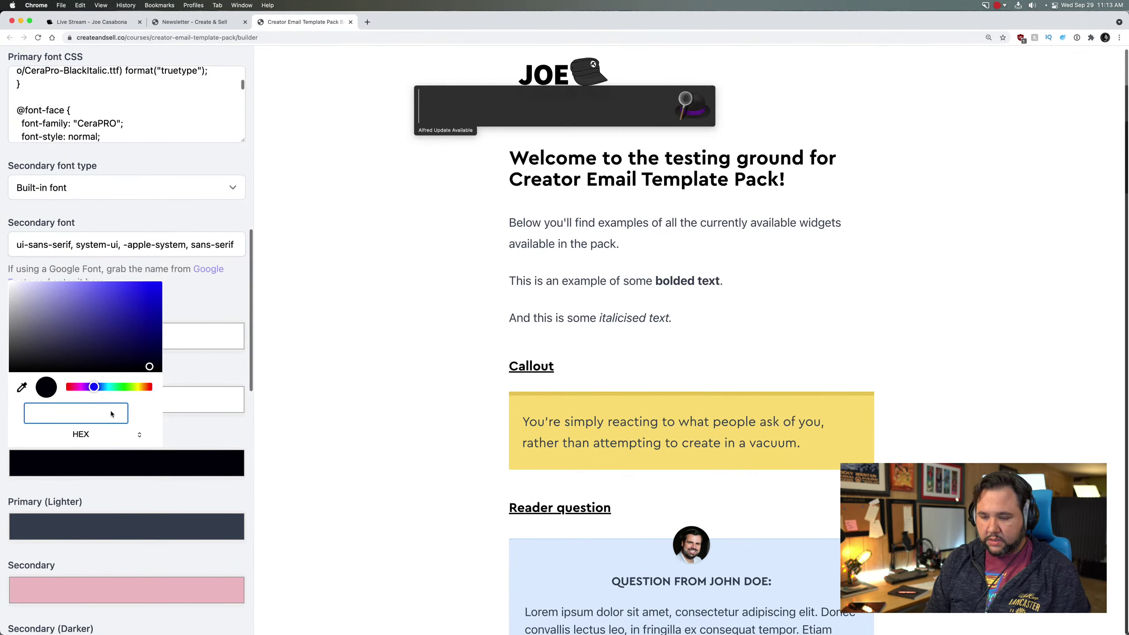
{"action": "type", "text": "text"}
{"action": "key", "text": "Return"}
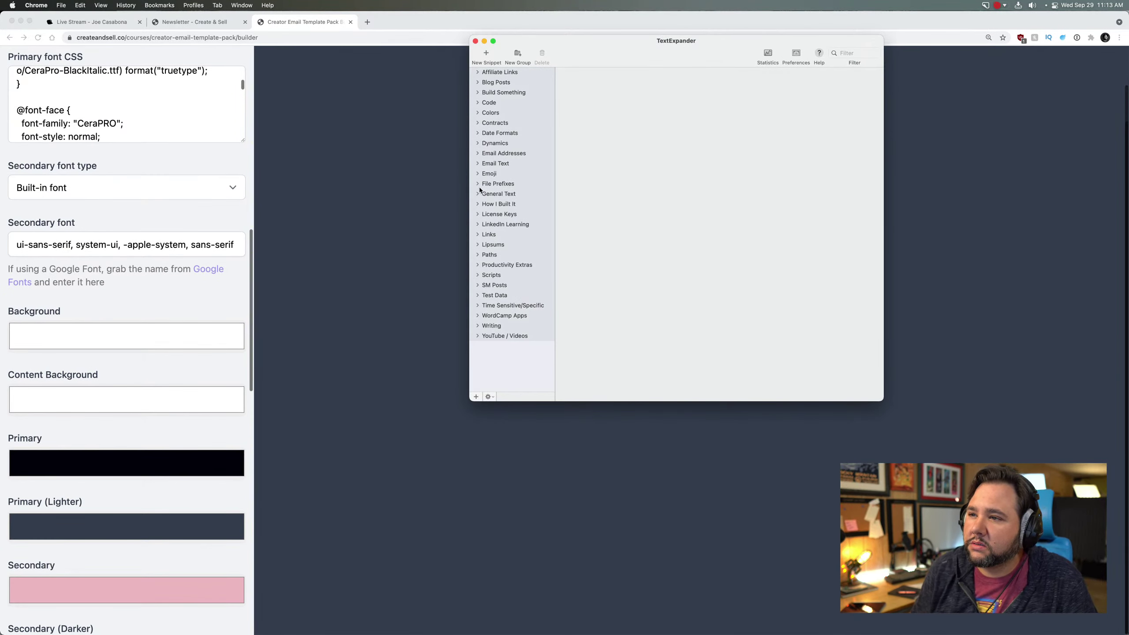
{"action": "left_click", "coordinate": [478, 113]}
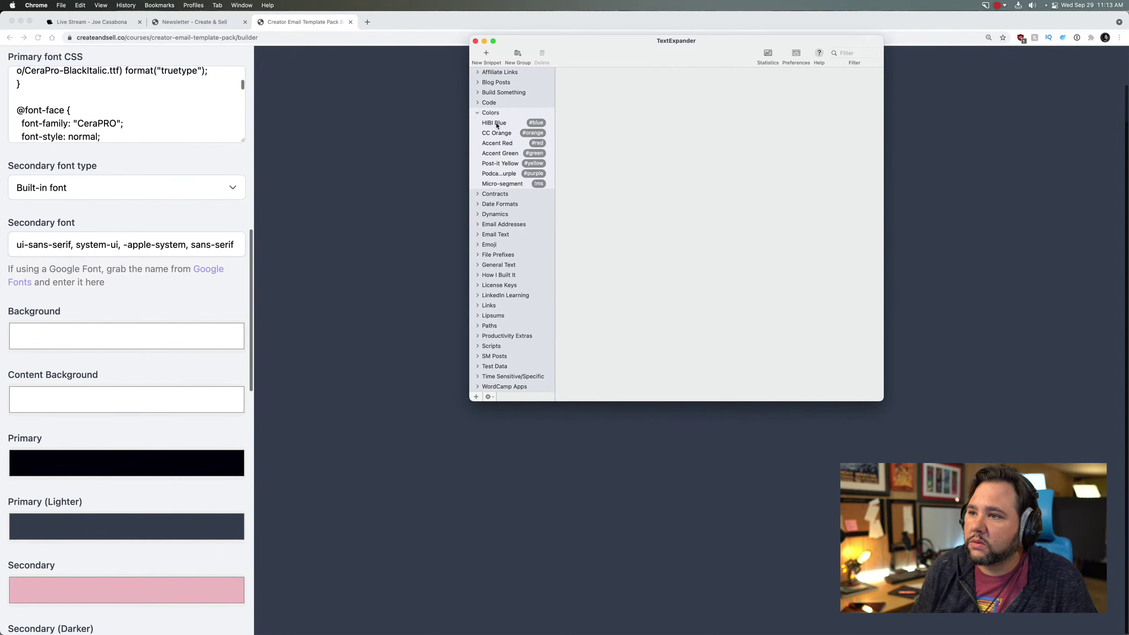
{"action": "left_click", "coordinate": [496, 123]}
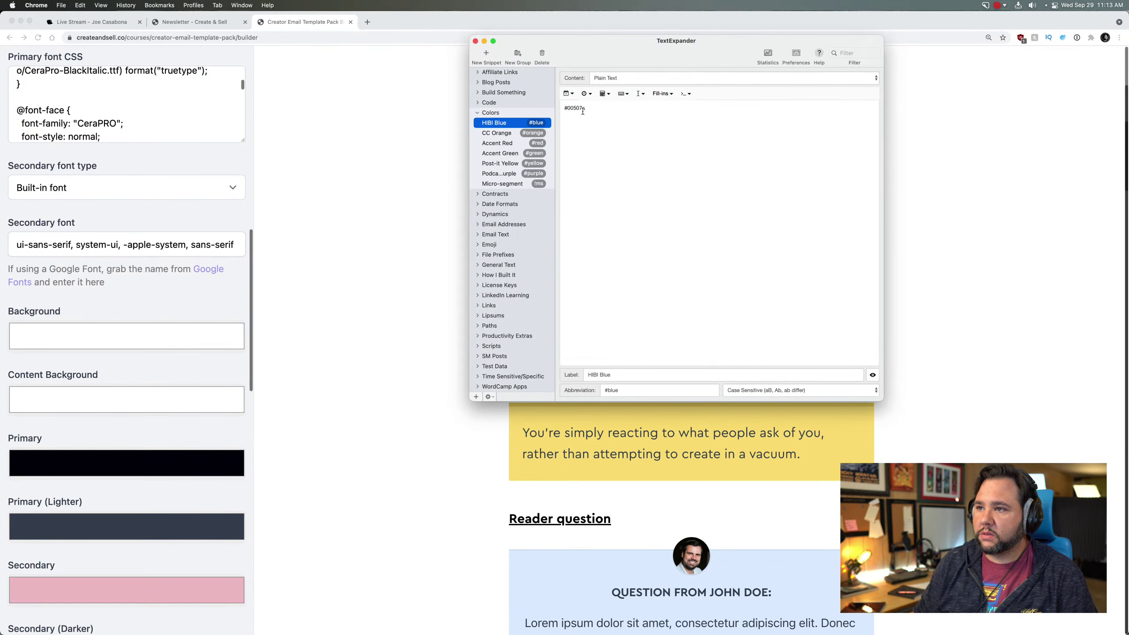
{"action": "double_click", "coordinate": [582, 108]}
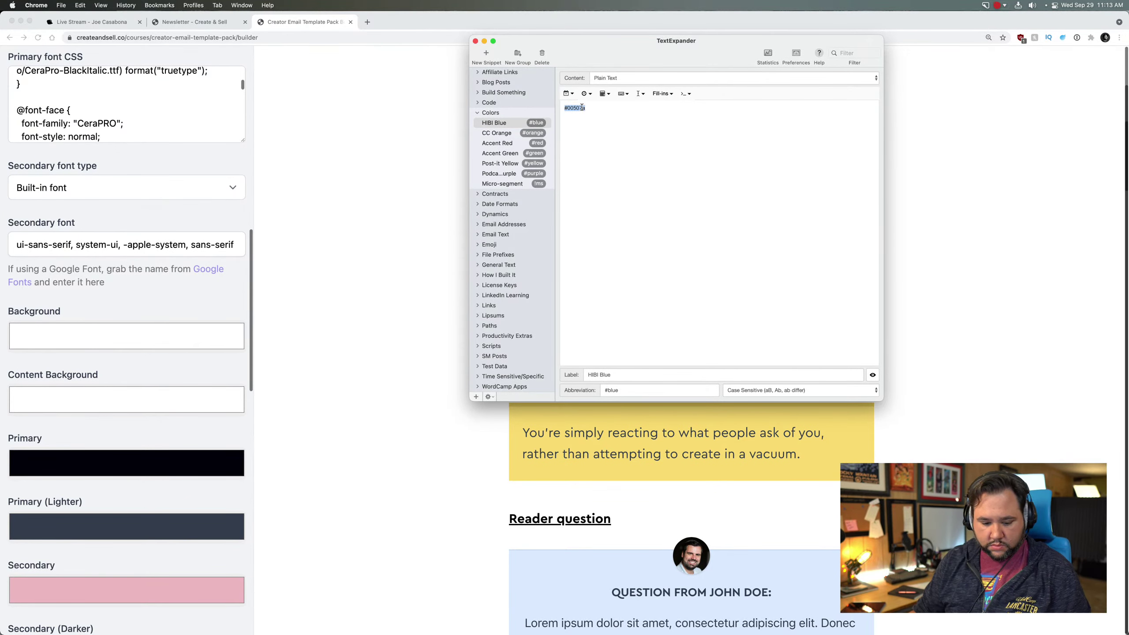
Step: Return to the template builder and try to paste the copied HIBI Blue code as the Primary colour's HEX value
{"action": "left_click", "coordinate": [91, 460]}
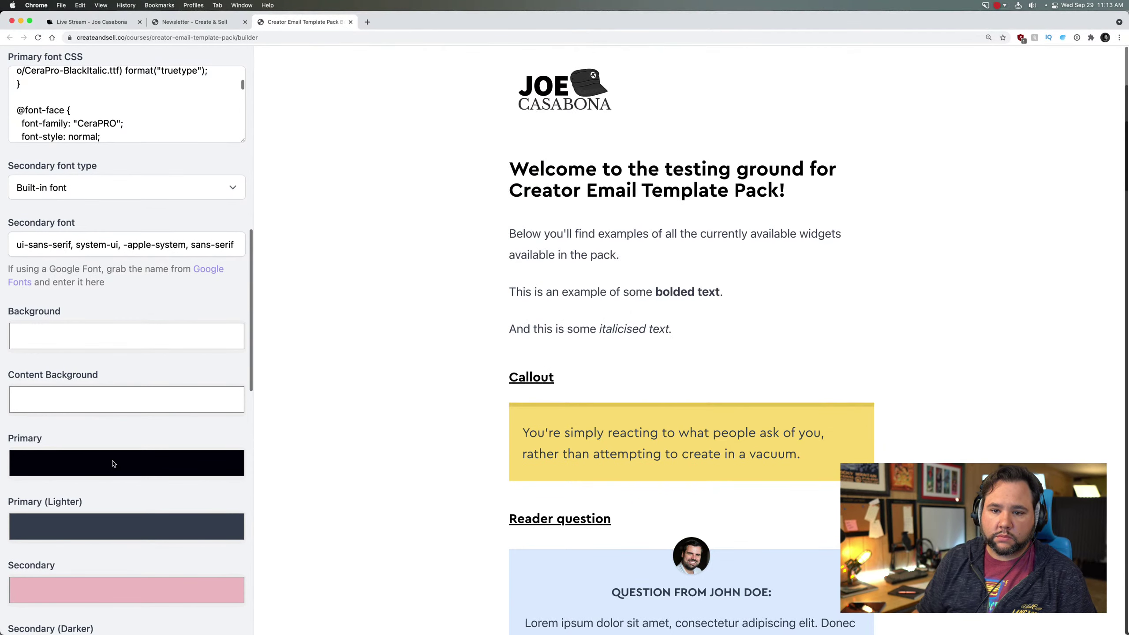
{"action": "left_click", "coordinate": [113, 457]}
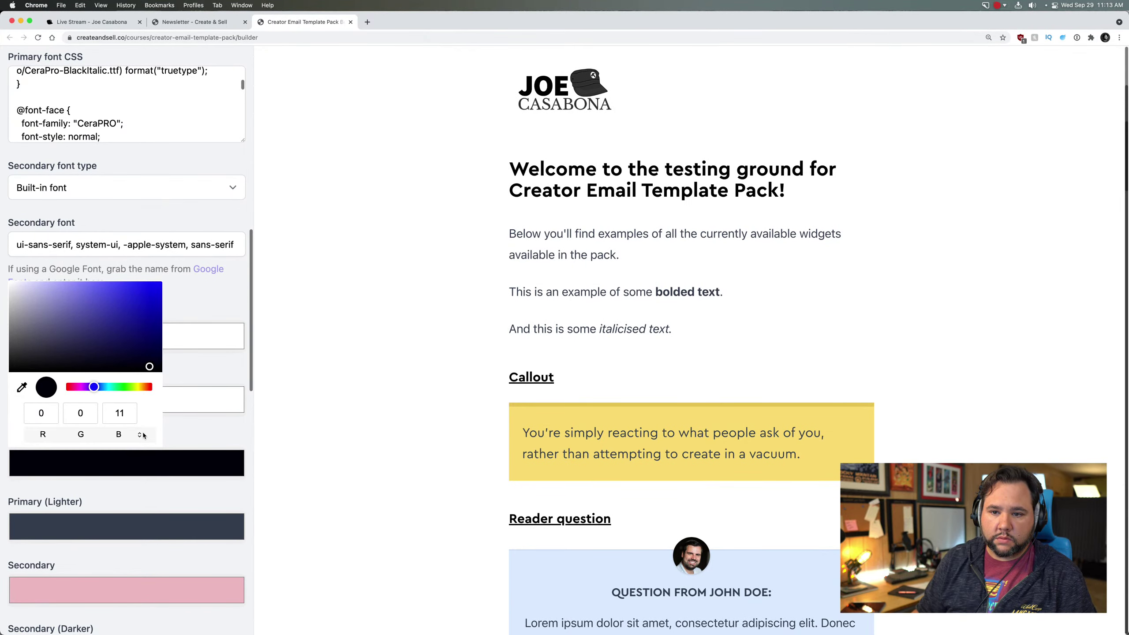
{"action": "left_click", "coordinate": [125, 431]}
{"action": "left_click", "coordinate": [142, 433]}
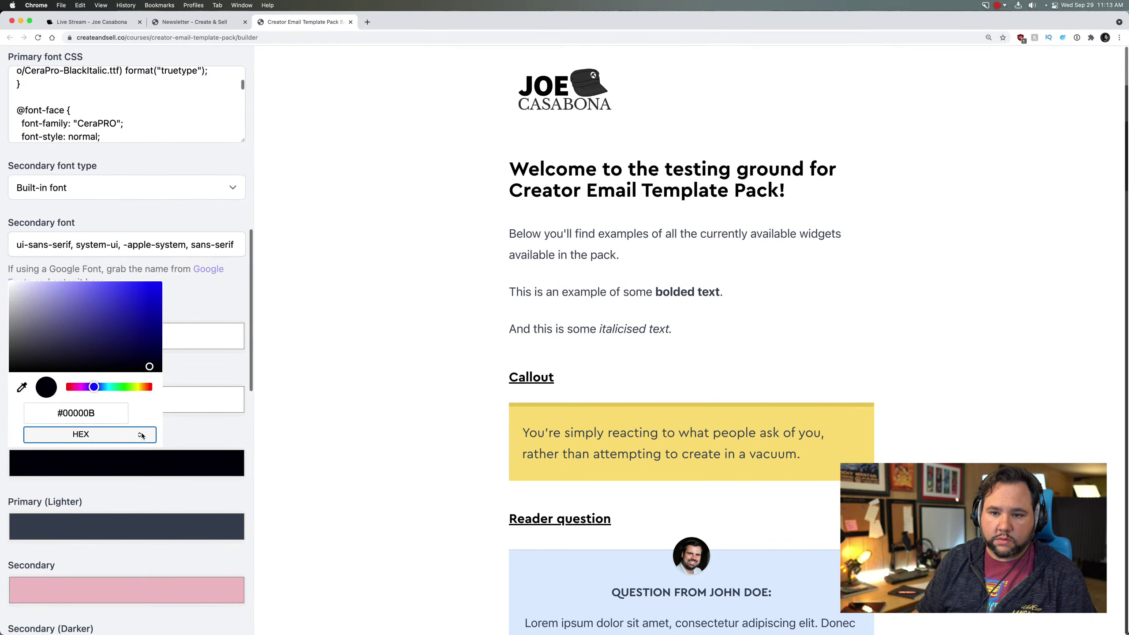
{"action": "left_click", "coordinate": [103, 414]}
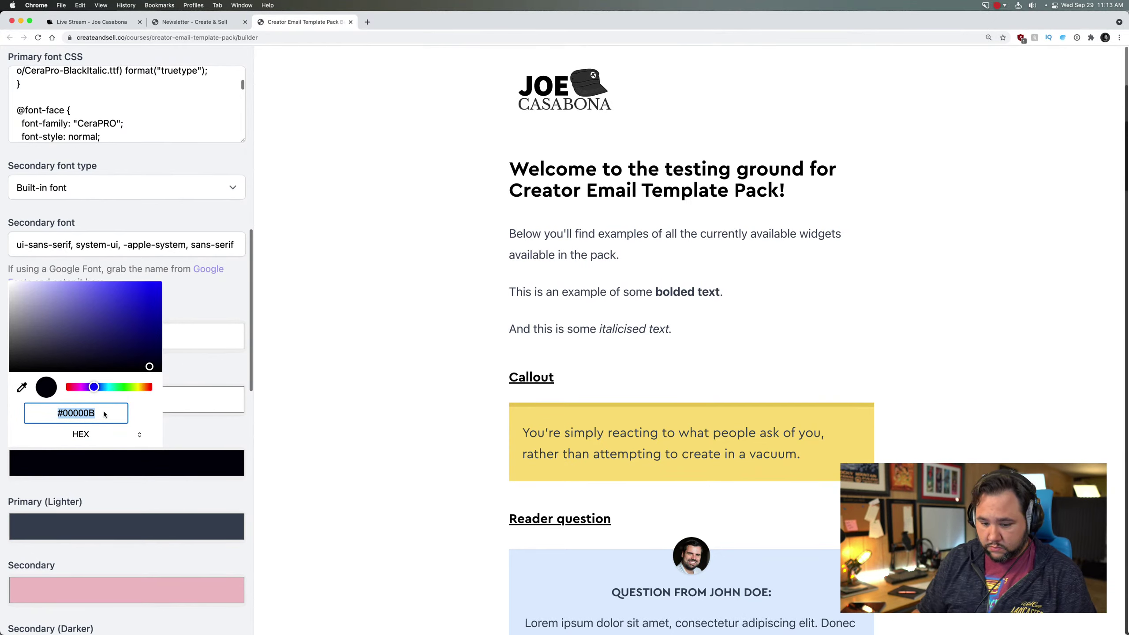
{"action": "key", "text": "super+alt+c"}
{"action": "key", "text": "Down"}
{"action": "key", "text": "Return"}
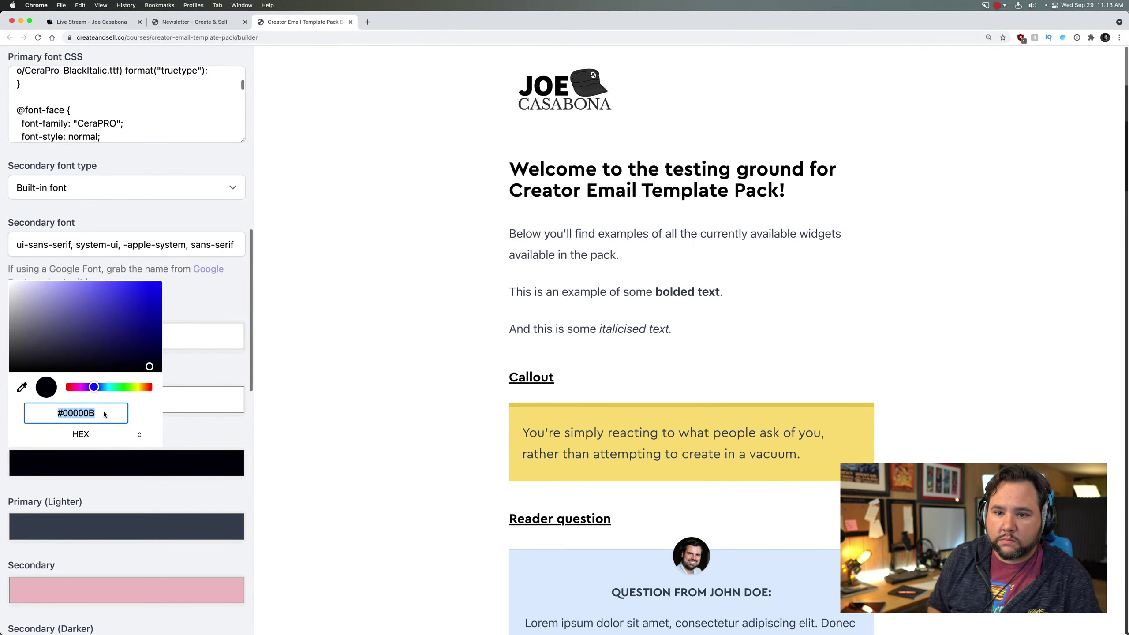
Step: Erase all digits of the Primary colour's hex code and leave the colour picker
{"action": "left_click", "coordinate": [104, 415]}
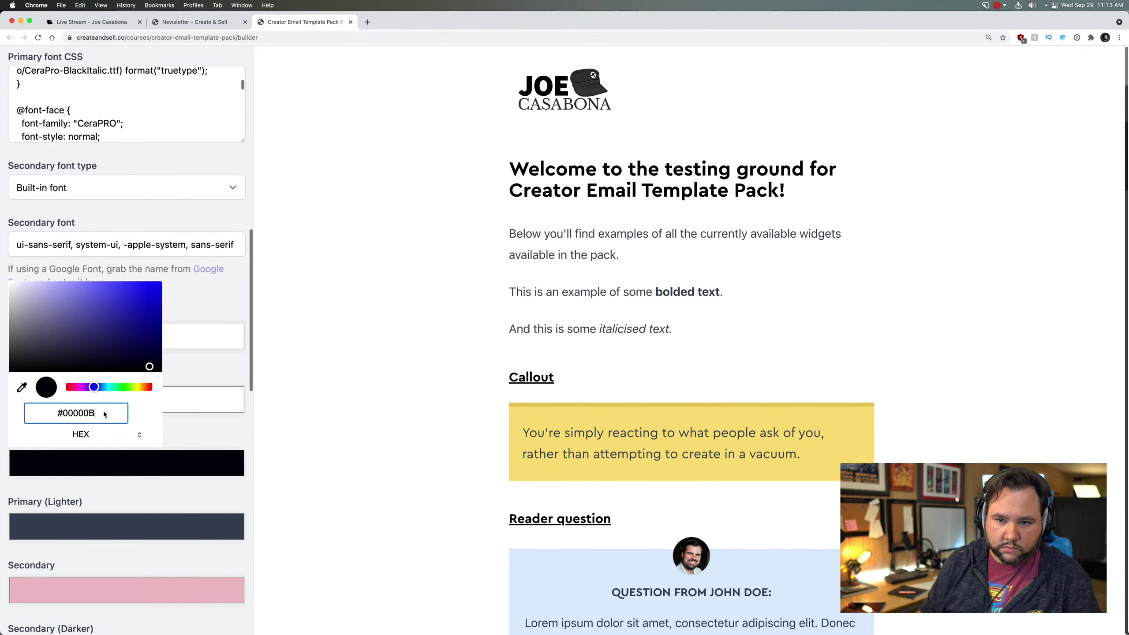
{"action": "key", "text": "BackSpace"}
{"action": "key", "text": "BackSpace"}
{"action": "key", "text": "BackSpace"}
{"action": "key", "text": "BackSpace"}
{"action": "key", "text": "BackSpace"}
{"action": "key", "text": "BackSpace"}
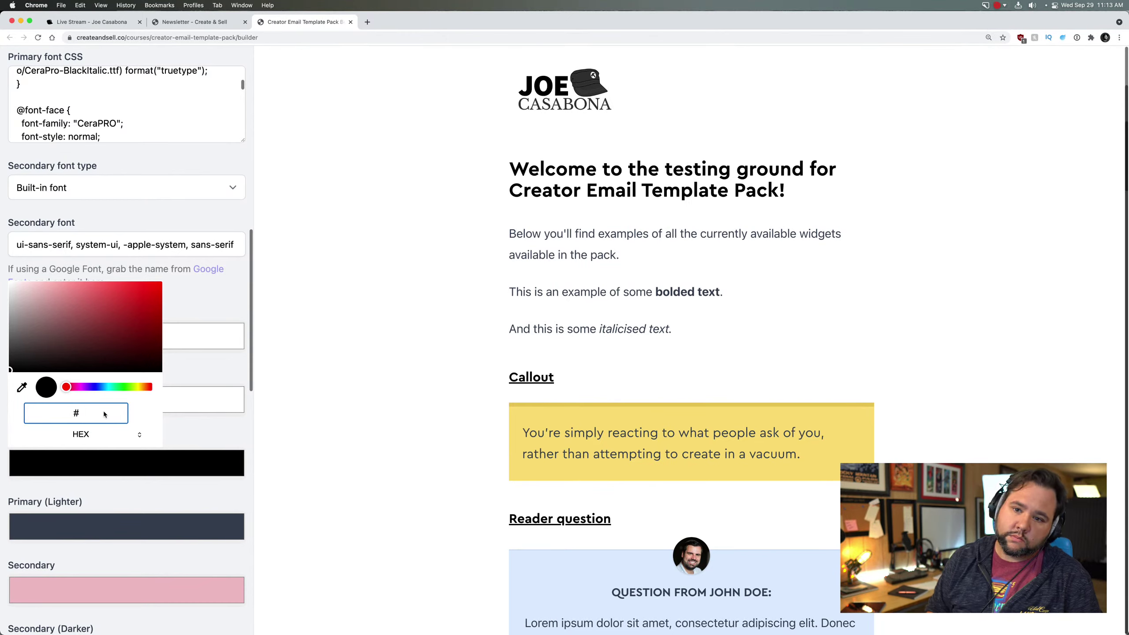
{"action": "key", "text": "super+Tab"}
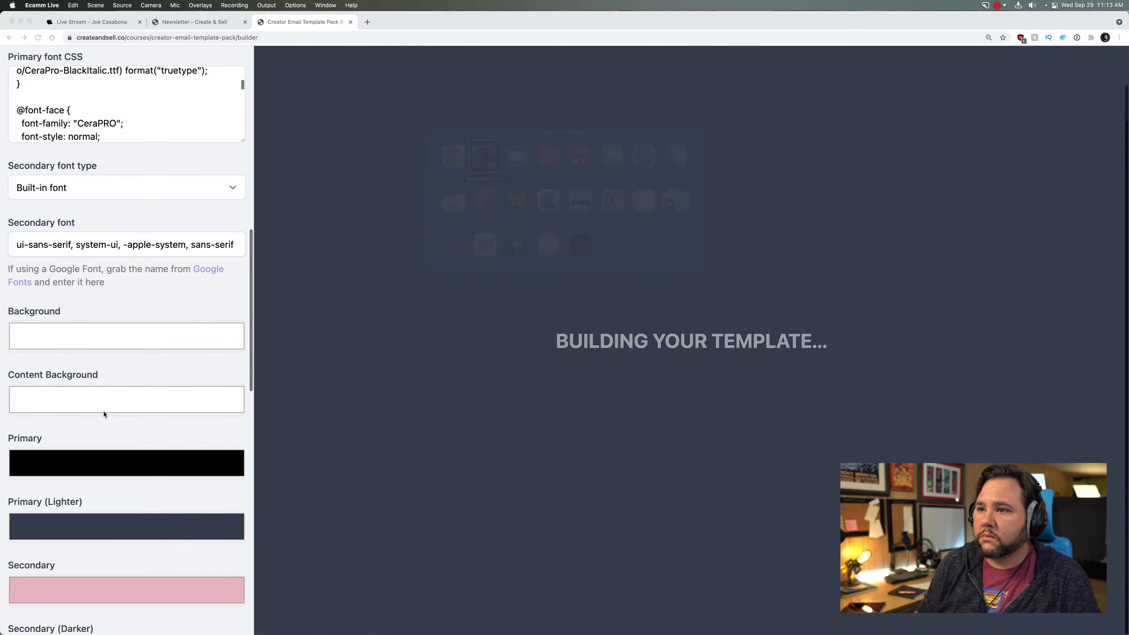
{"action": "left_click", "coordinate": [420, 206]}
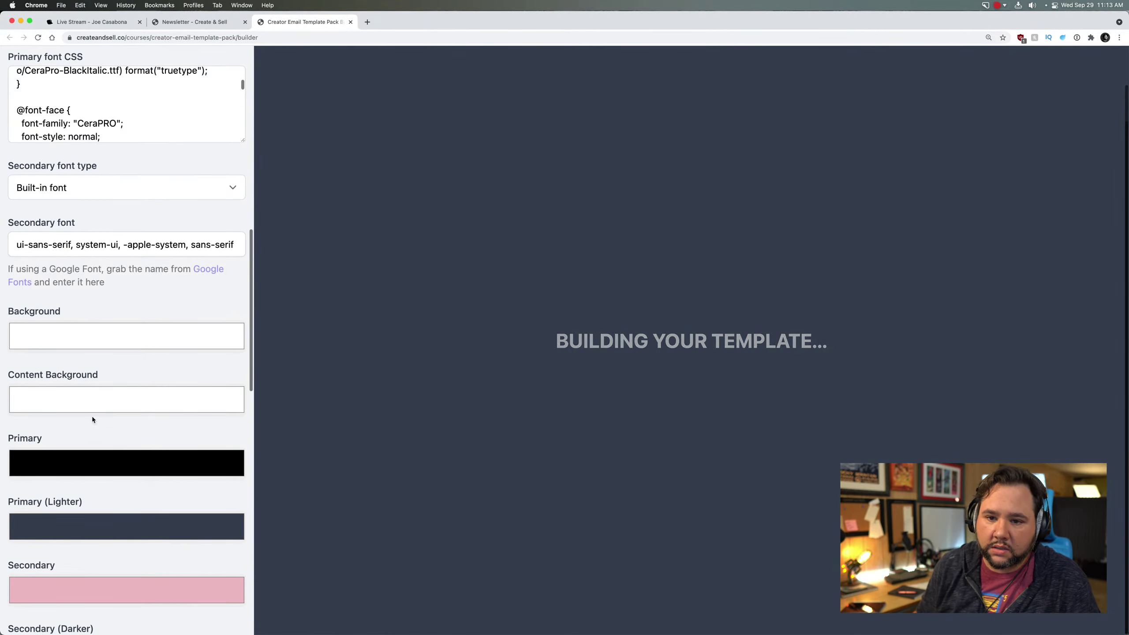
{"action": "left_click", "coordinate": [86, 459]}
{"action": "left_click", "coordinate": [139, 434]}
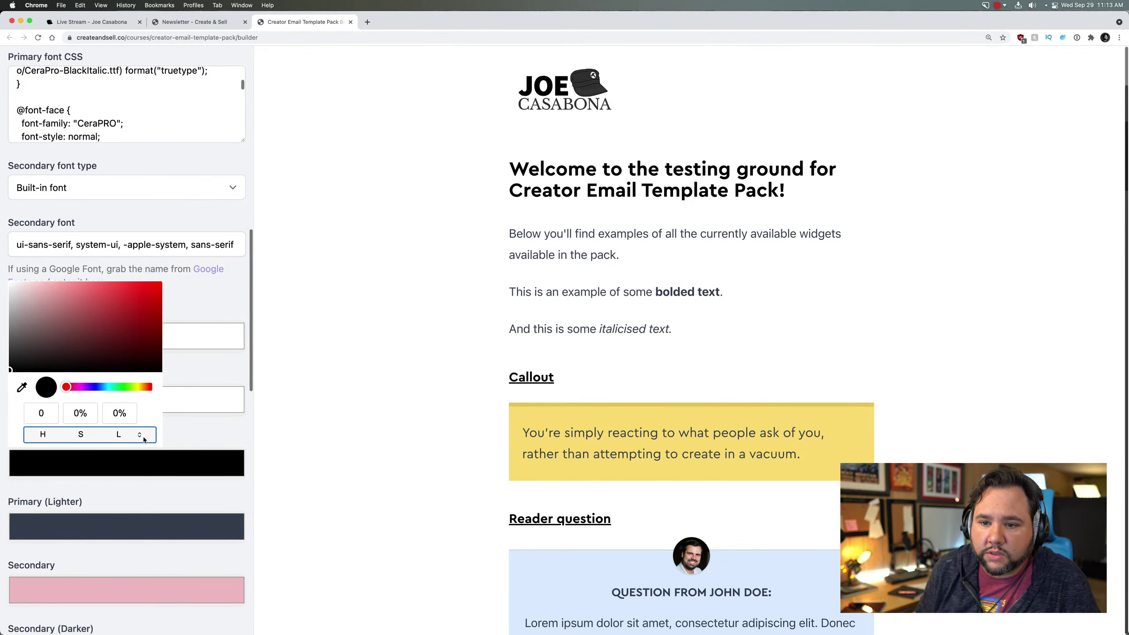
{"action": "left_click", "coordinate": [139, 435]}
{"action": "left_click", "coordinate": [112, 416]}
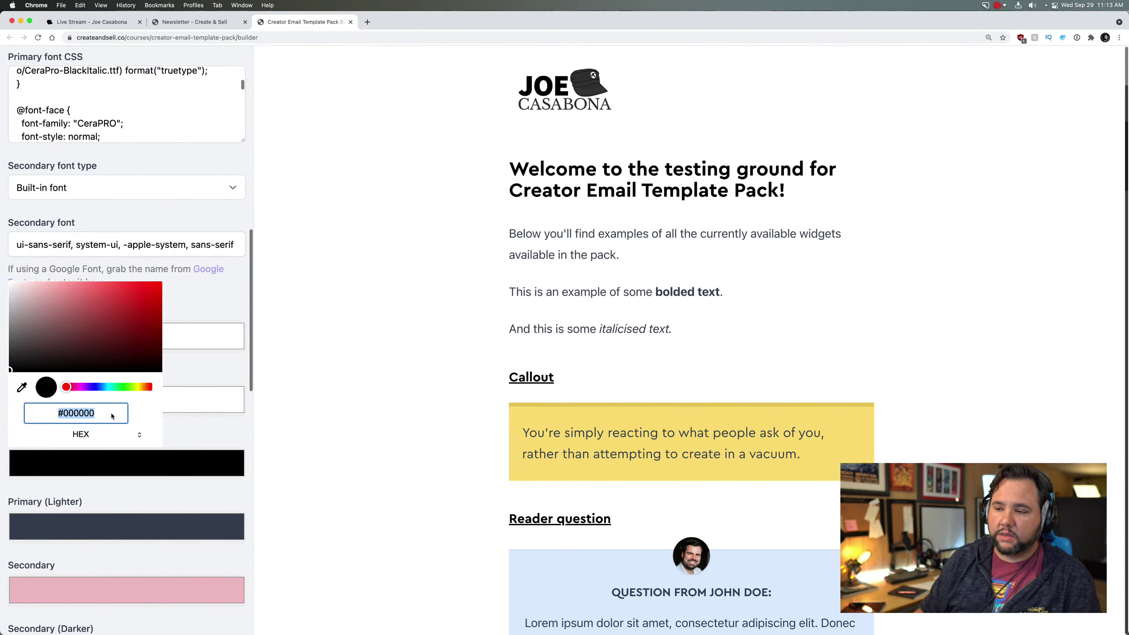
Step: Open TextExpander and read the colour code in the HIBI Blue snippet
{"action": "mouse_move", "coordinate": [791, 594]}
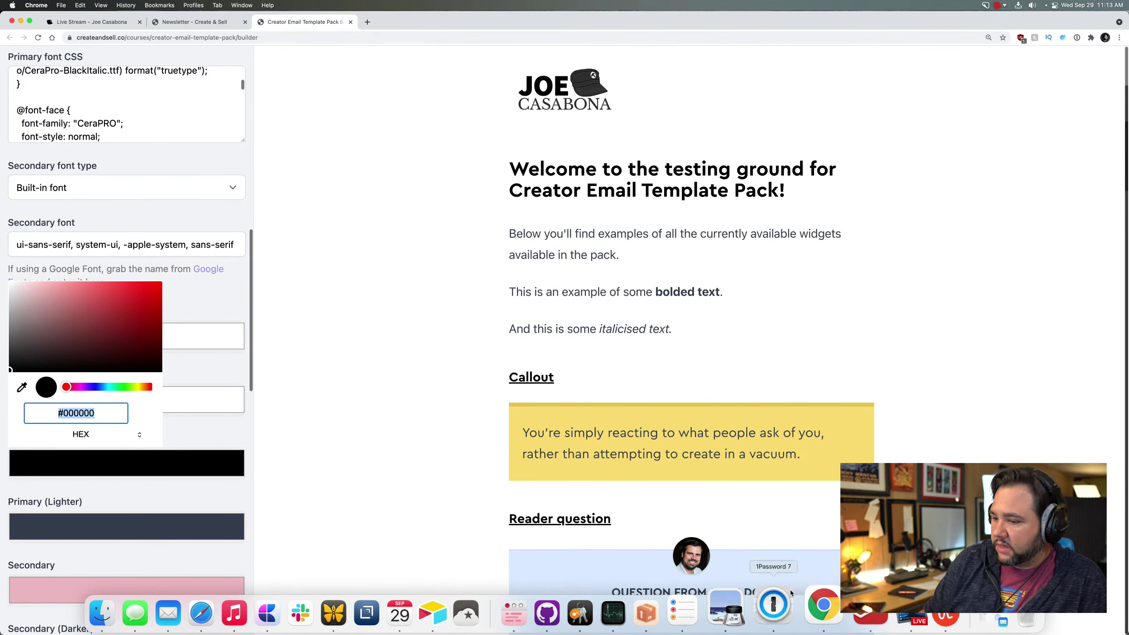
{"action": "key", "text": "alt+space"}
{"action": "type", "text": "text"}
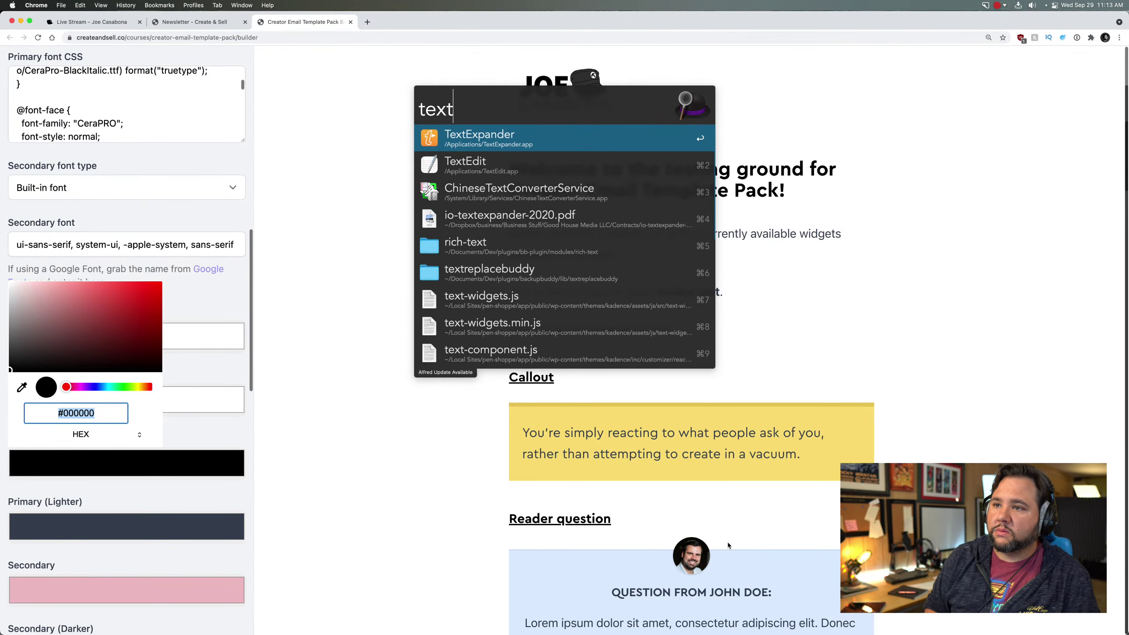
{"action": "key", "text": "Return"}
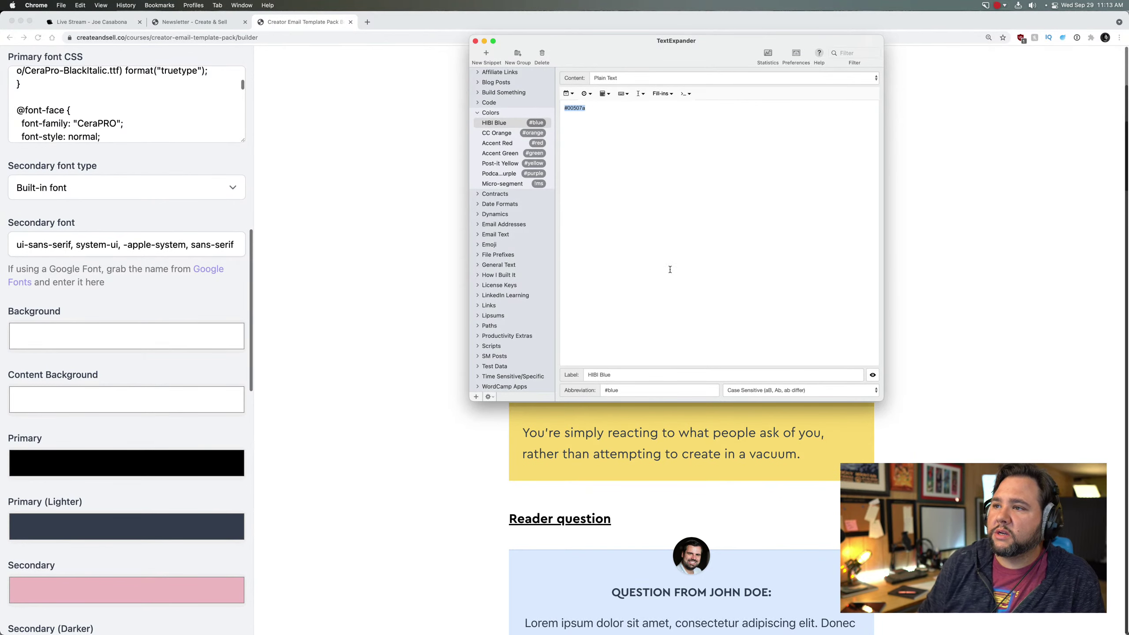
Step: Back in the template builder, switch the Primary colour to HEX format and enter the code 00570A
{"action": "left_click", "coordinate": [85, 460]}
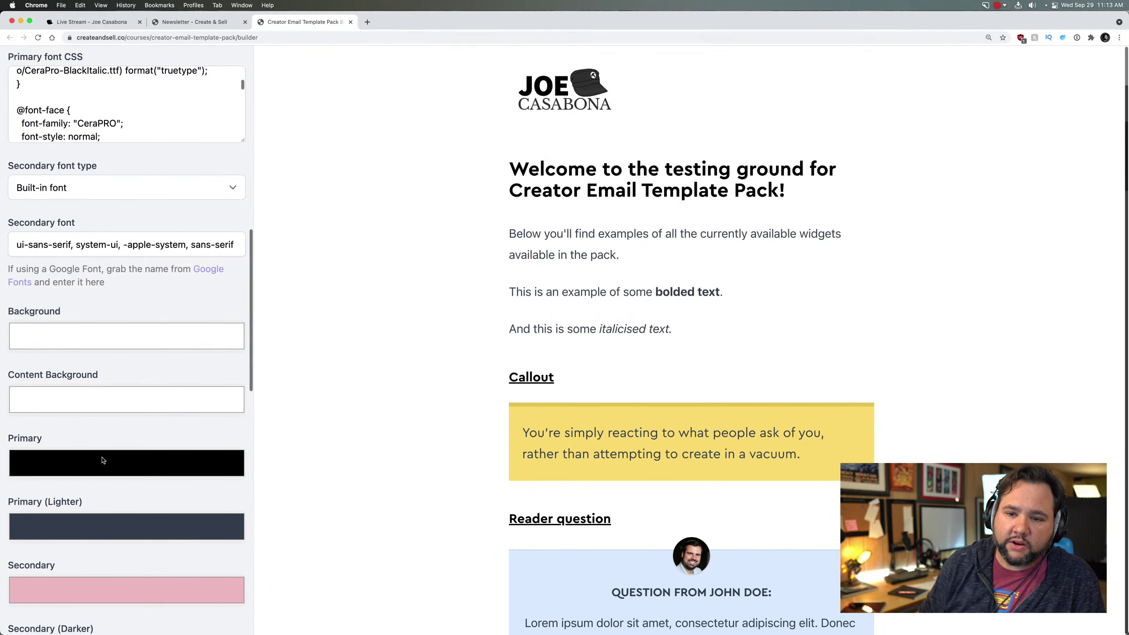
{"action": "left_click", "coordinate": [105, 461]}
{"action": "left_click", "coordinate": [139, 435]}
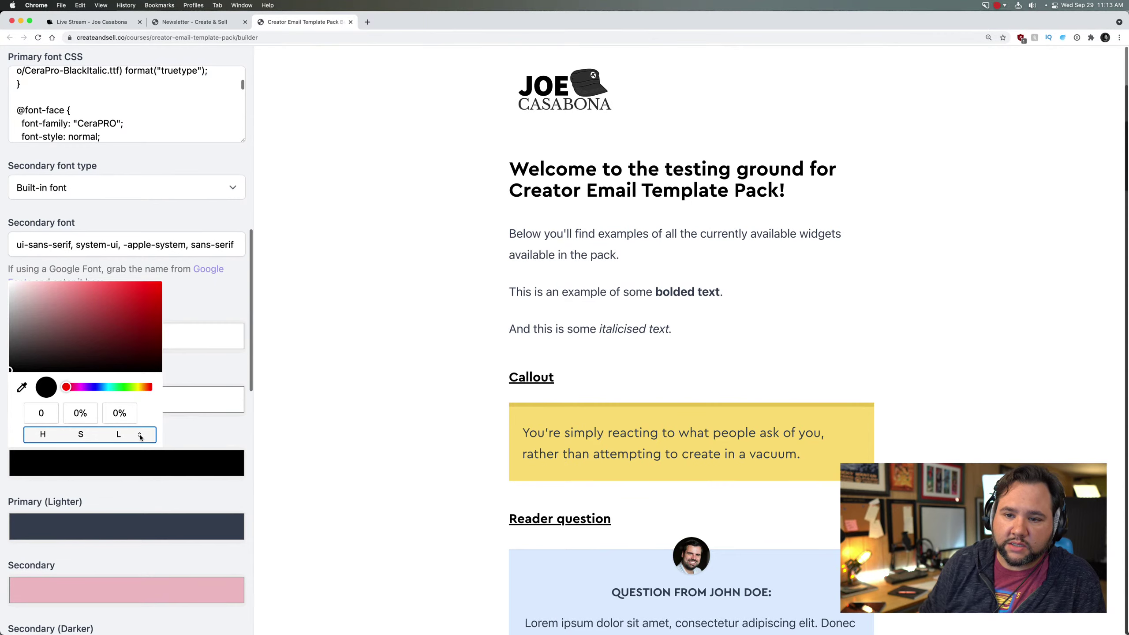
{"action": "left_click", "coordinate": [139, 435]}
{"action": "left_click", "coordinate": [98, 414]}
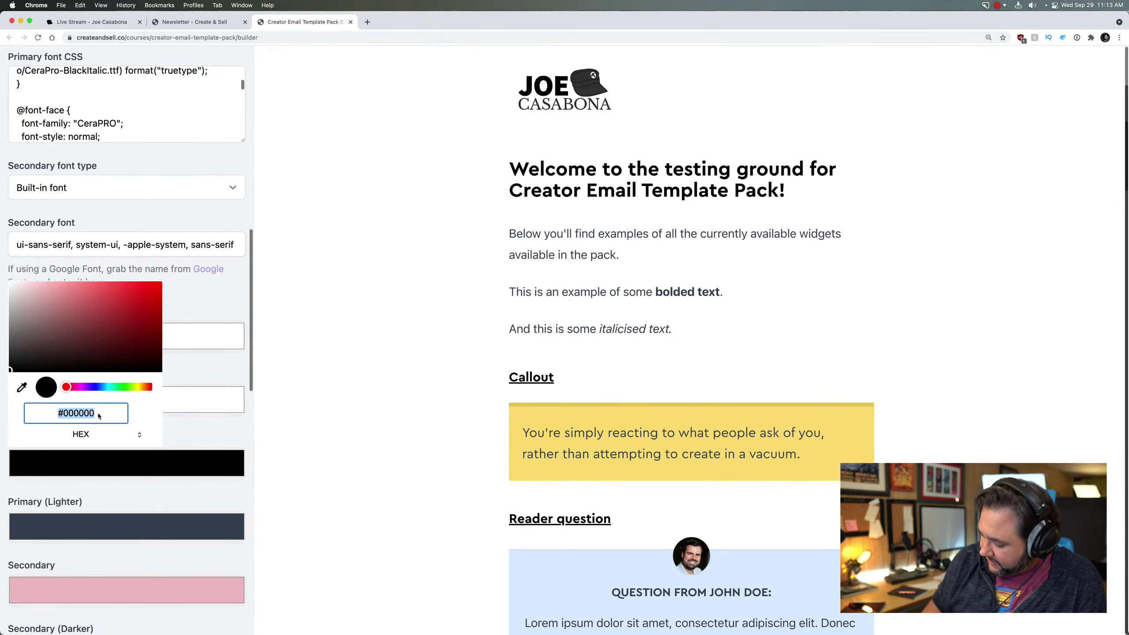
{"action": "type", "text": "0057"}
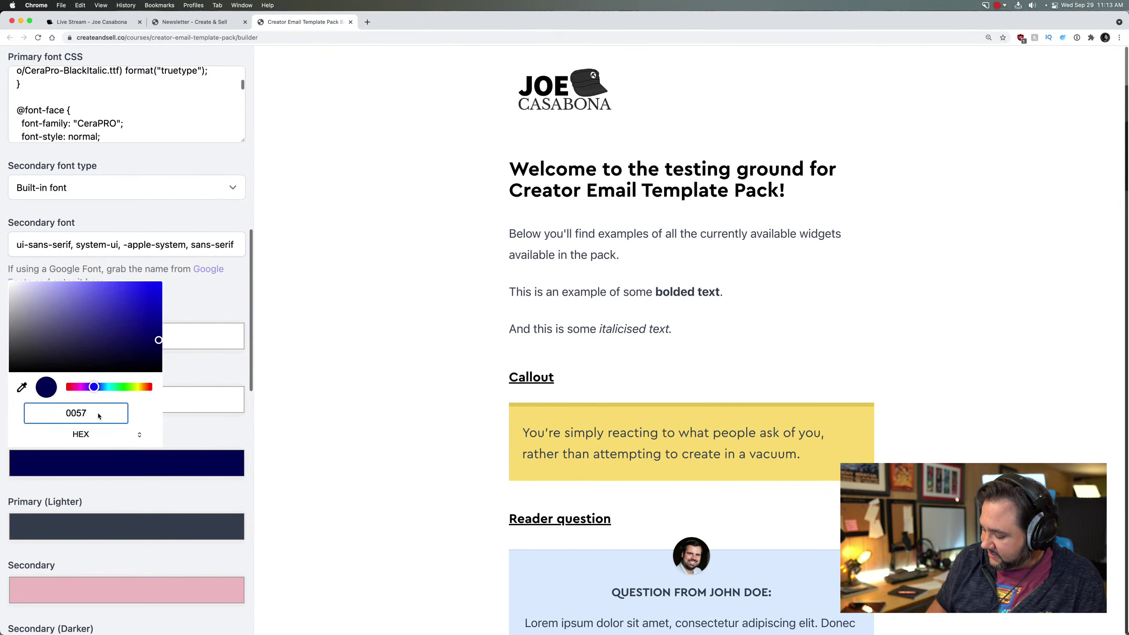
{"action": "type", "text": "0A"}
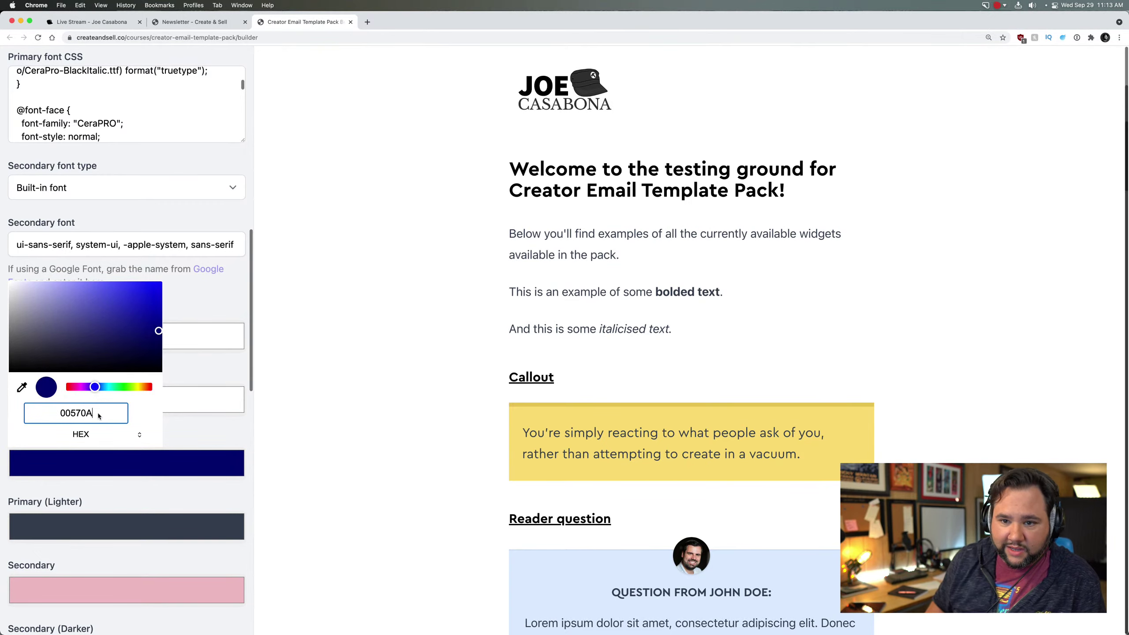
{"action": "key", "text": "Return"}
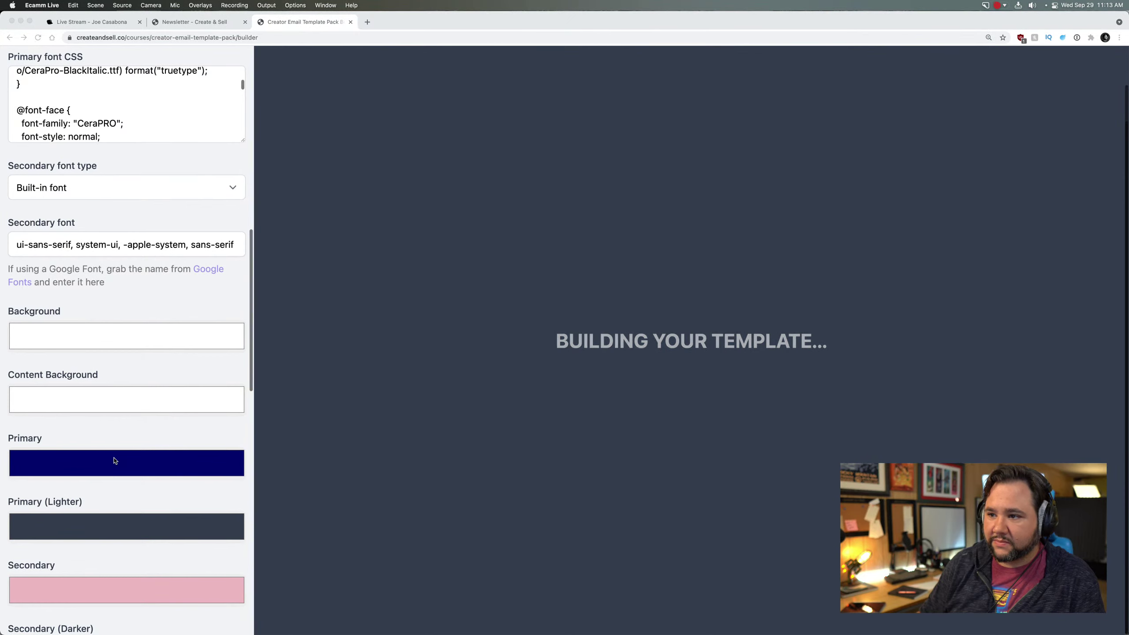
Step: Recheck the HIBI Blue code in TextExpander, and set the Primary colour's hex code to #000574 in the template builder
{"action": "type", "text": "text"}
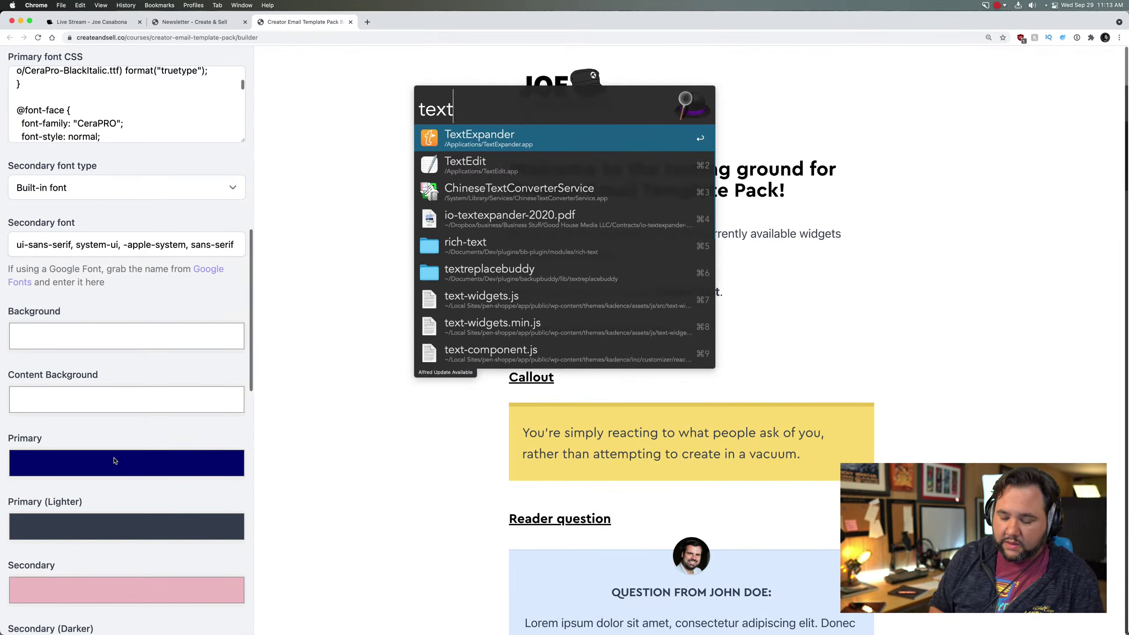
{"action": "key", "text": "Return"}
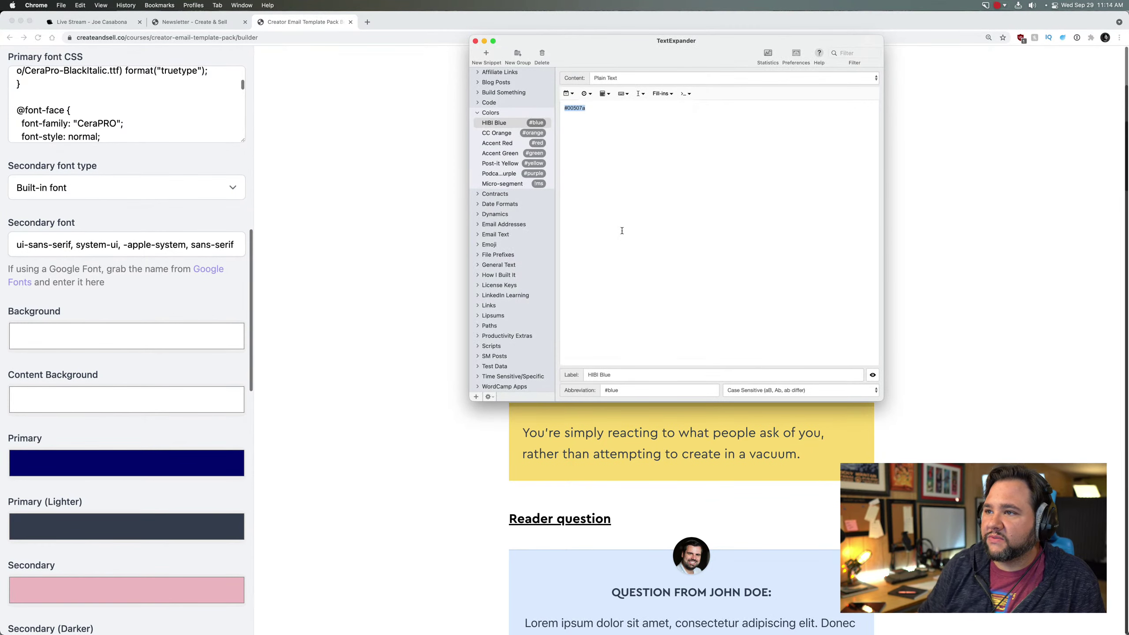
{"action": "left_click", "coordinate": [87, 460]}
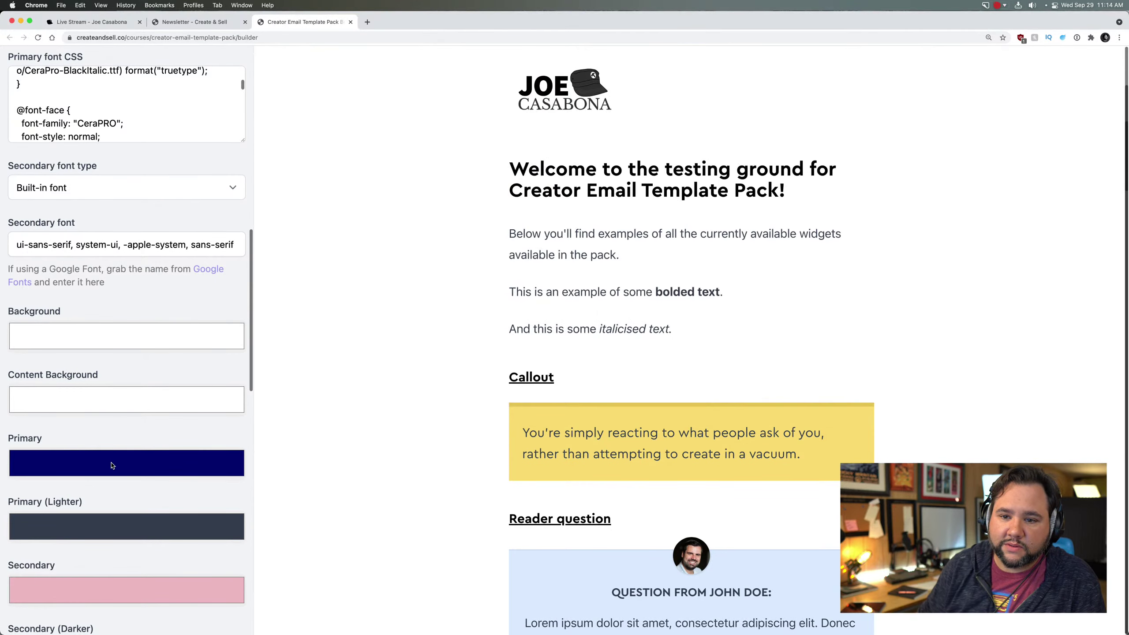
{"action": "left_click", "coordinate": [88, 462]}
{"action": "left_click", "coordinate": [143, 435]}
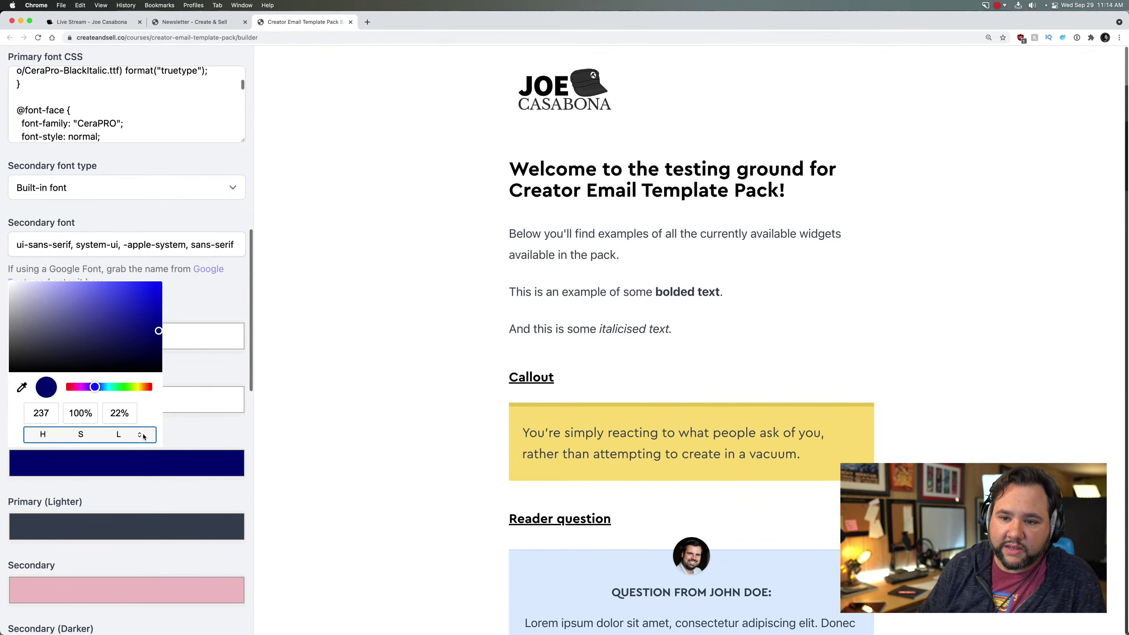
{"action": "left_click", "coordinate": [143, 435]}
{"action": "left_click", "coordinate": [105, 417]}
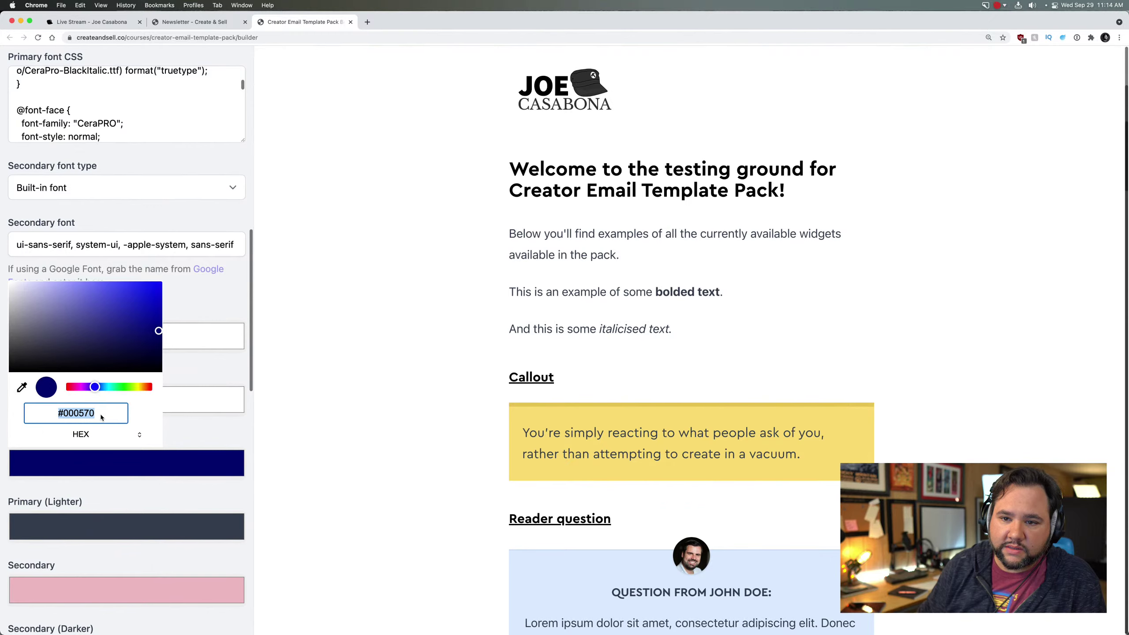
{"action": "left_click", "coordinate": [102, 418]}
{"action": "key", "text": "BackSpace"}
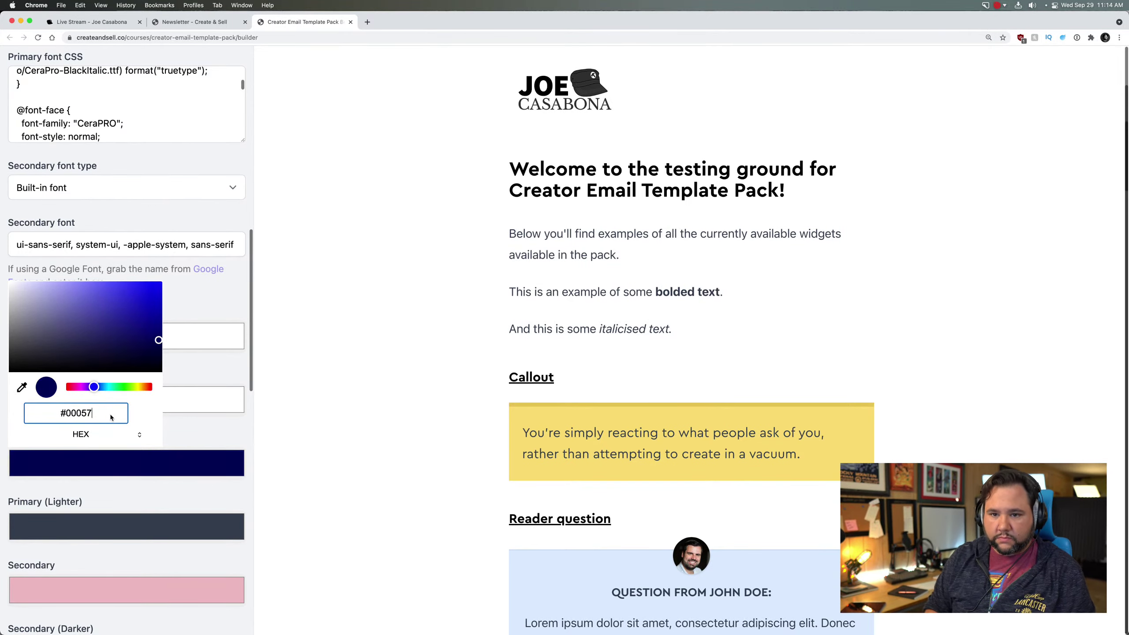
{"action": "type", "text": "4"}
{"action": "key", "text": "Return"}
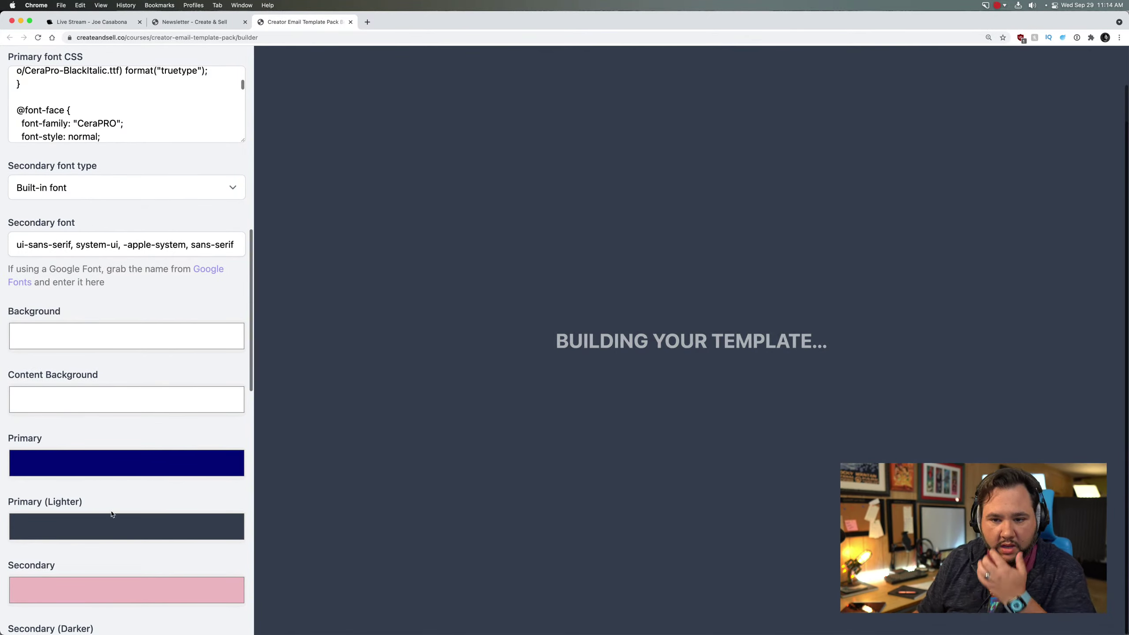
Step: Open the Primary (Lighter) colour for editing and switch its value format to HEX
{"action": "left_click", "coordinate": [113, 525]}
{"action": "left_click", "coordinate": [139, 498]}
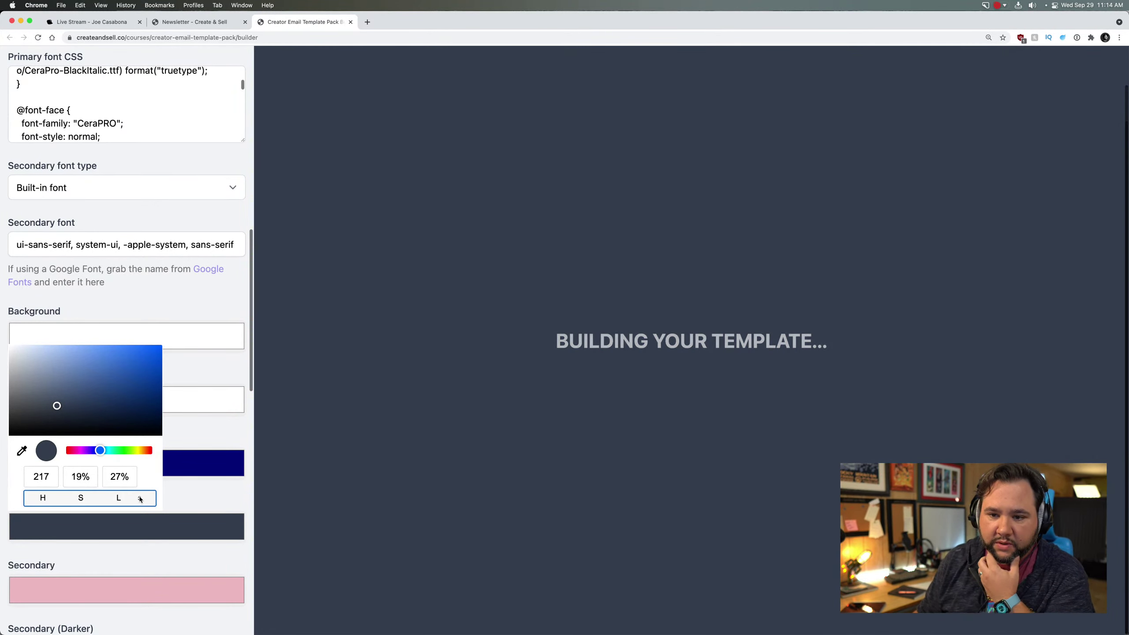
{"action": "left_click", "coordinate": [137, 498]}
{"action": "left_click", "coordinate": [110, 481]}
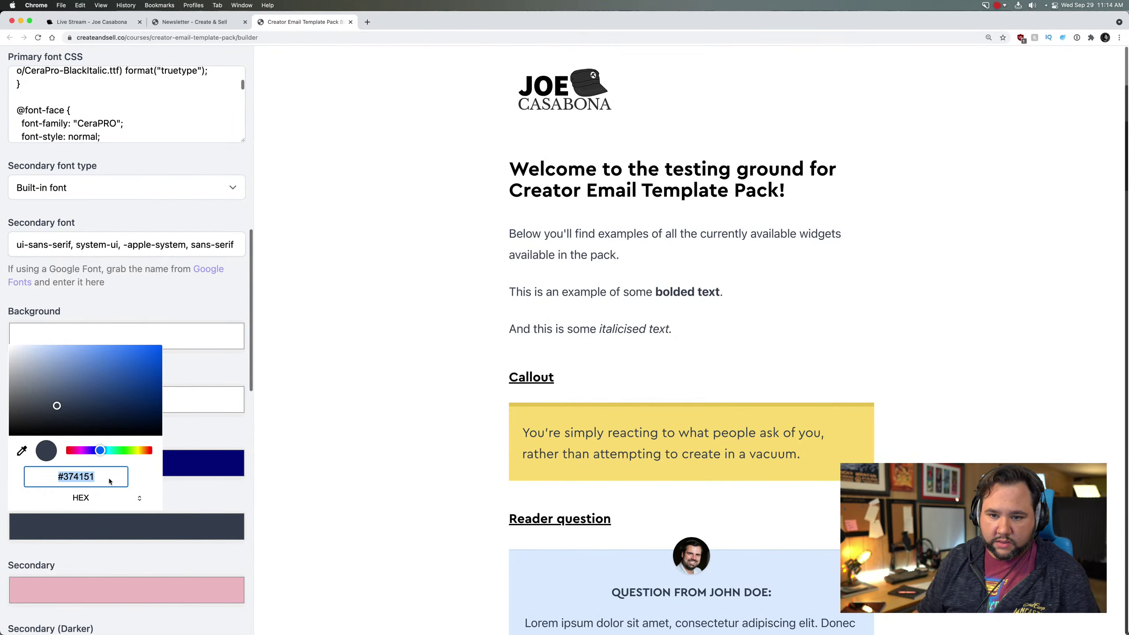
{"action": "key", "text": "super+Tab"}
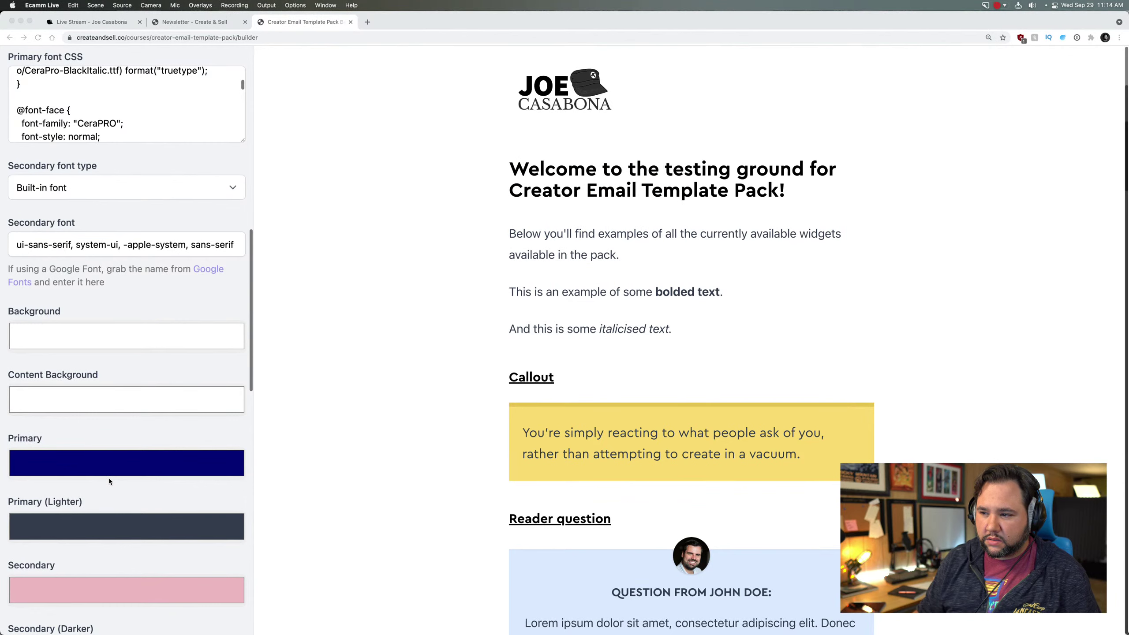
Step: Switch to the Craft notes app
{"action": "key", "text": "super+Tab"}
{"action": "key", "text": "alt+space"}
{"action": "type", "text": "text"}
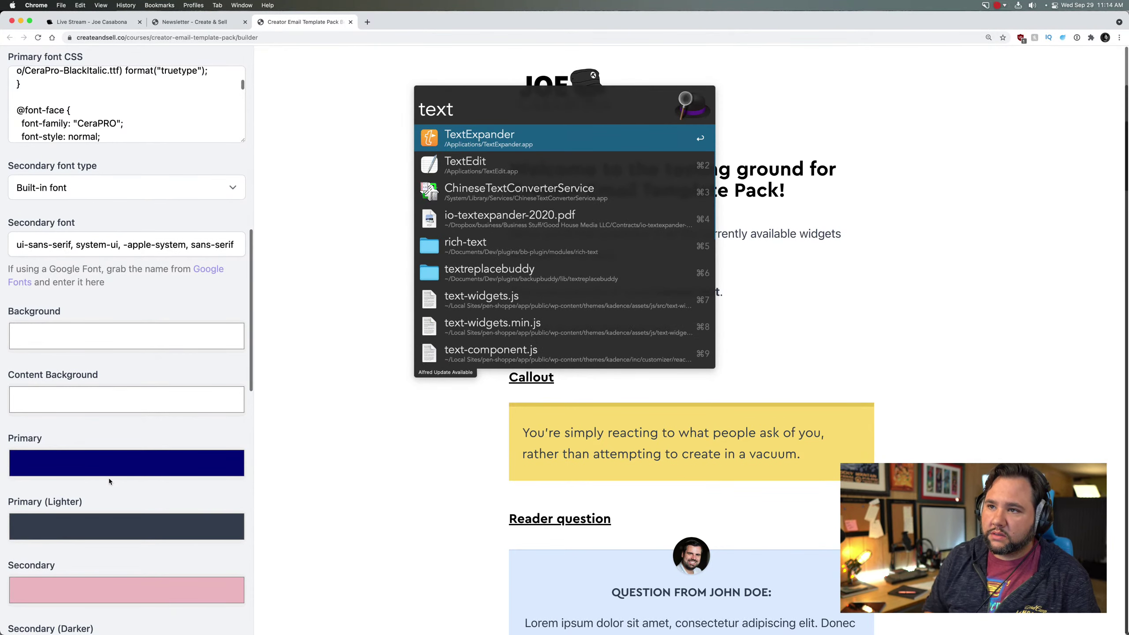
{"action": "key", "text": "BackSpace"}
{"action": "key", "text": "BackSpace"}
{"action": "key", "text": "BackSpace"}
{"action": "key", "text": "BackSpace"}
{"action": "type", "text": "Conve"}
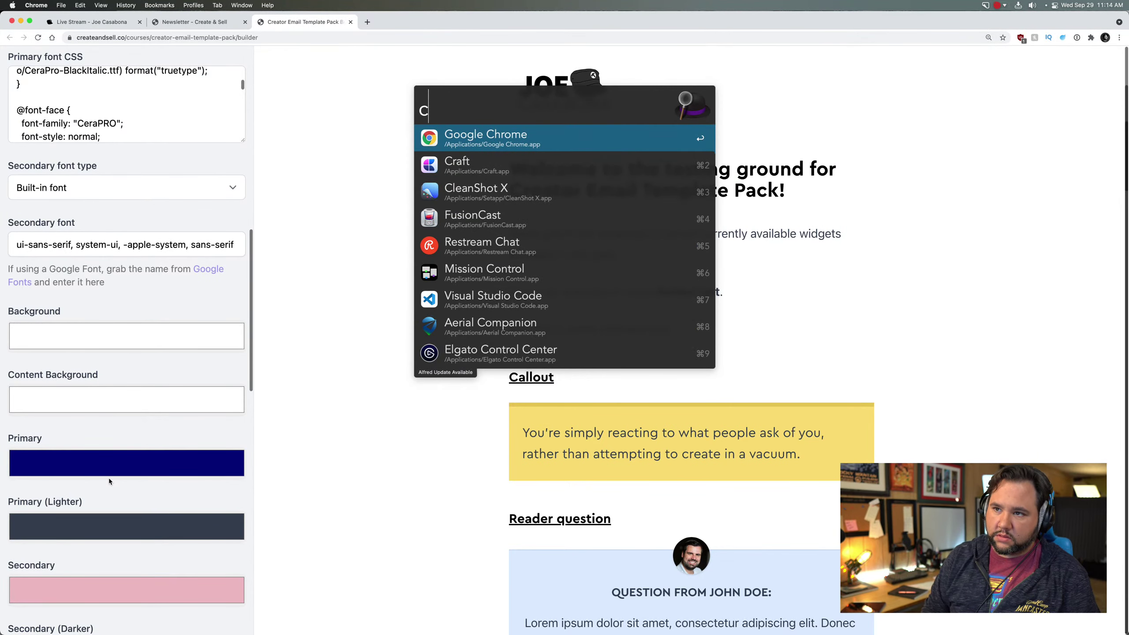
{"action": "type", "text": "r"}
{"action": "key", "text": "Return"}
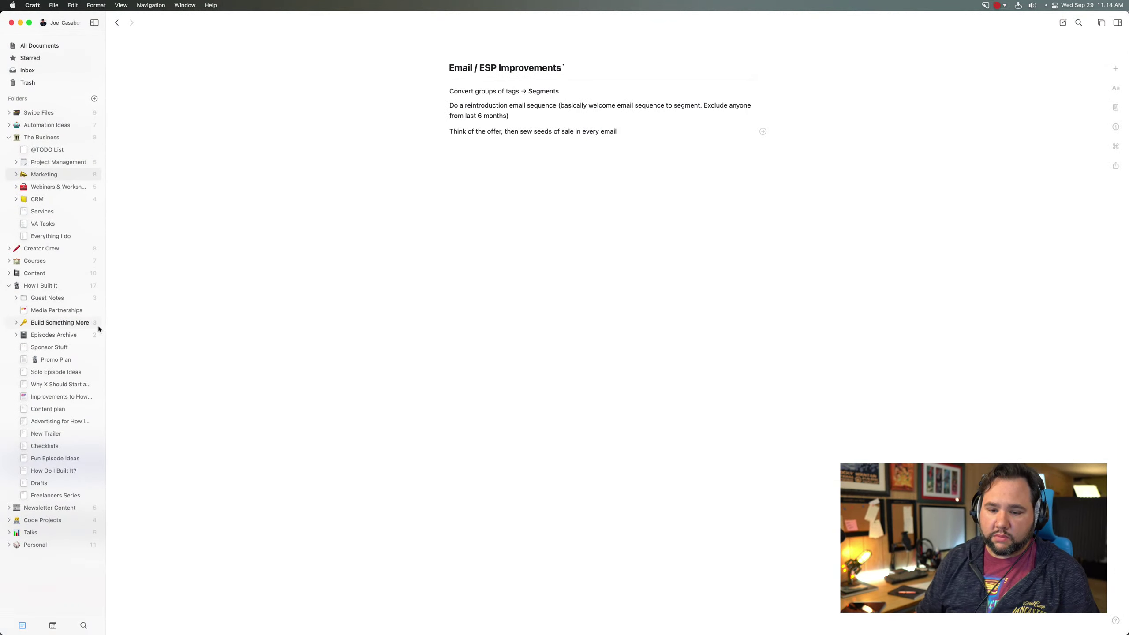
Step: Search the Craft notes for "dev" and open the Dev Scratch Pad document
{"action": "key", "text": "alt+space"}
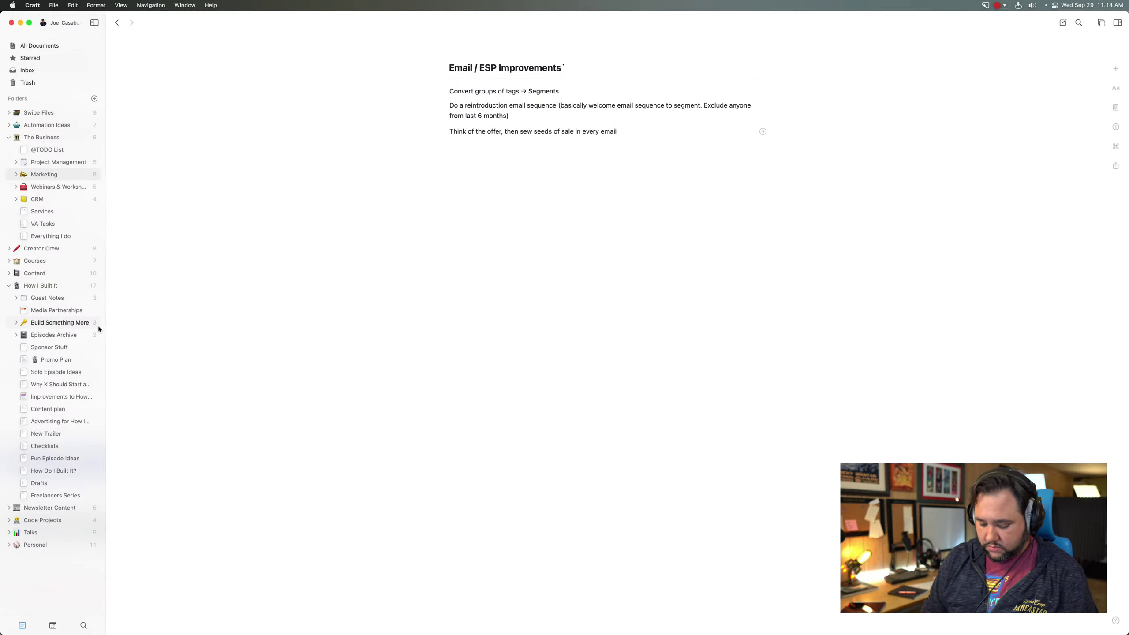
{"action": "key", "text": "super+k"}
{"action": "type", "text": "swi"}
{"action": "key", "text": "BackSpace"}
{"action": "key", "text": "BackSpace"}
{"action": "key", "text": "BackSpace"}
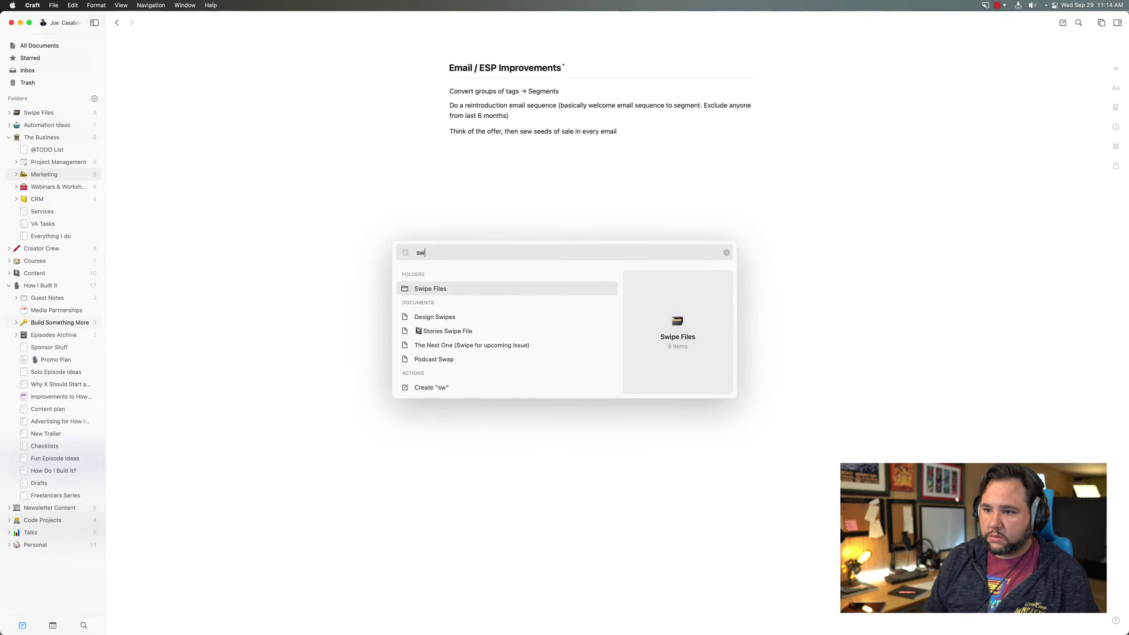
{"action": "type", "text": "colo"}
{"action": "key", "text": "BackSpace"}
{"action": "key", "text": "BackSpace"}
{"action": "key", "text": "BackSpace"}
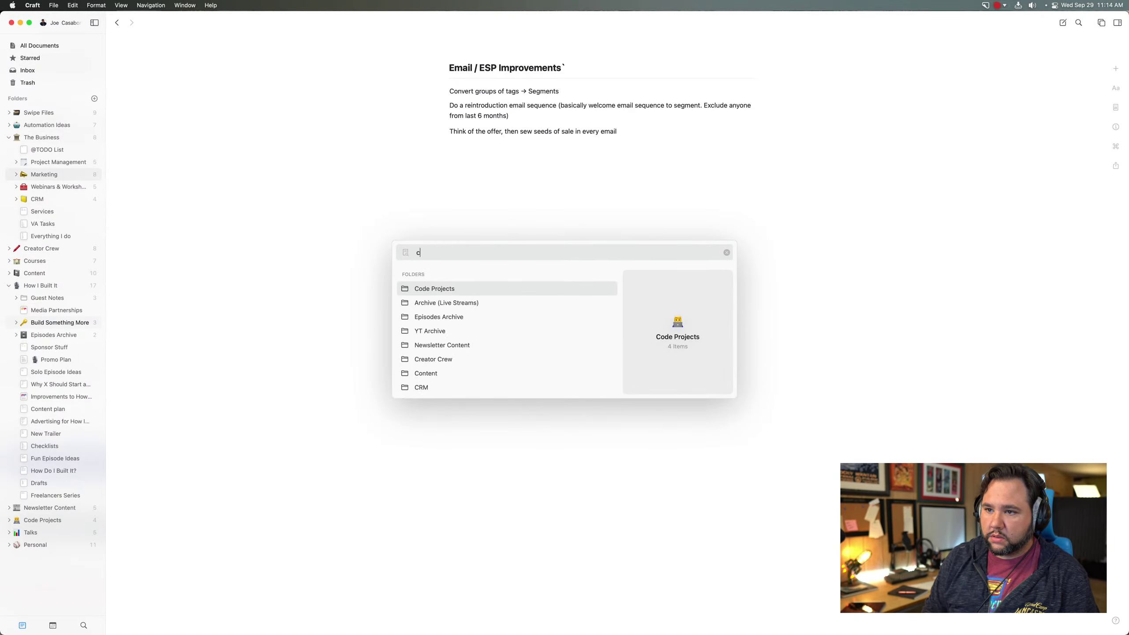
{"action": "type", "text": "dev"}
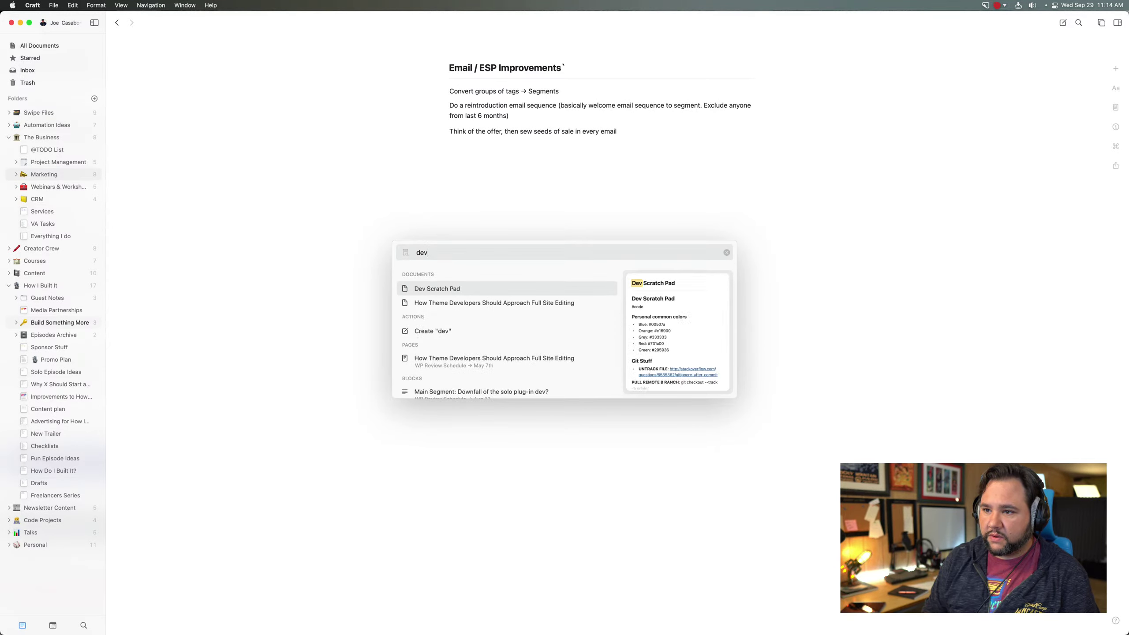
{"action": "key", "text": "Return"}
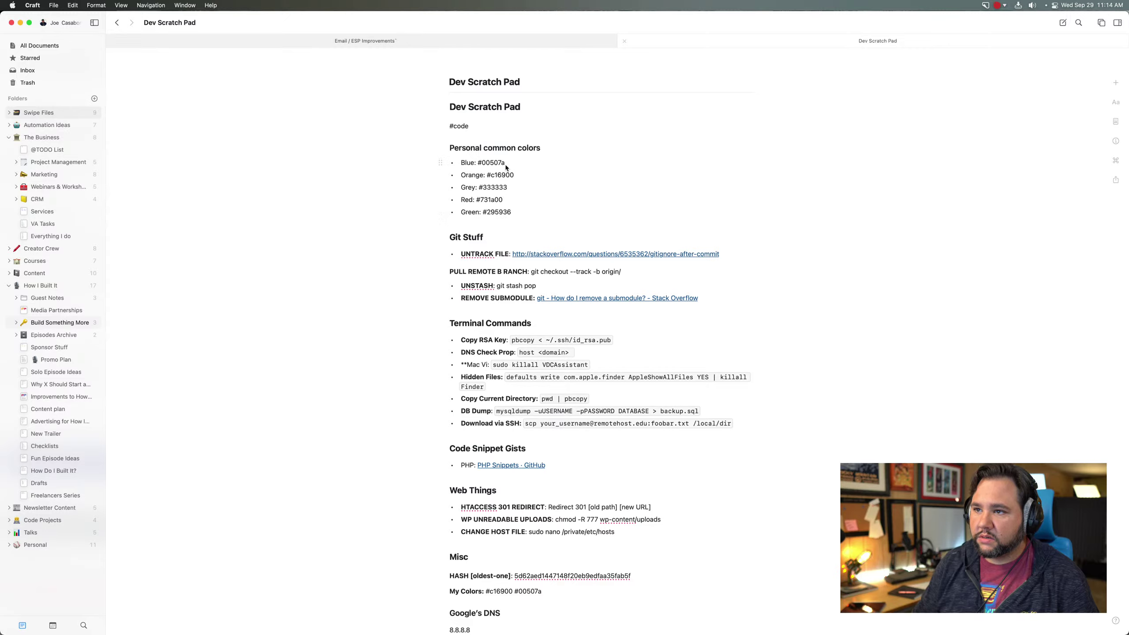
Step: Select the Orange code c16900 under Personal common colors, and switch back to the template builder in Chrome
{"action": "left_click", "coordinate": [519, 176]}
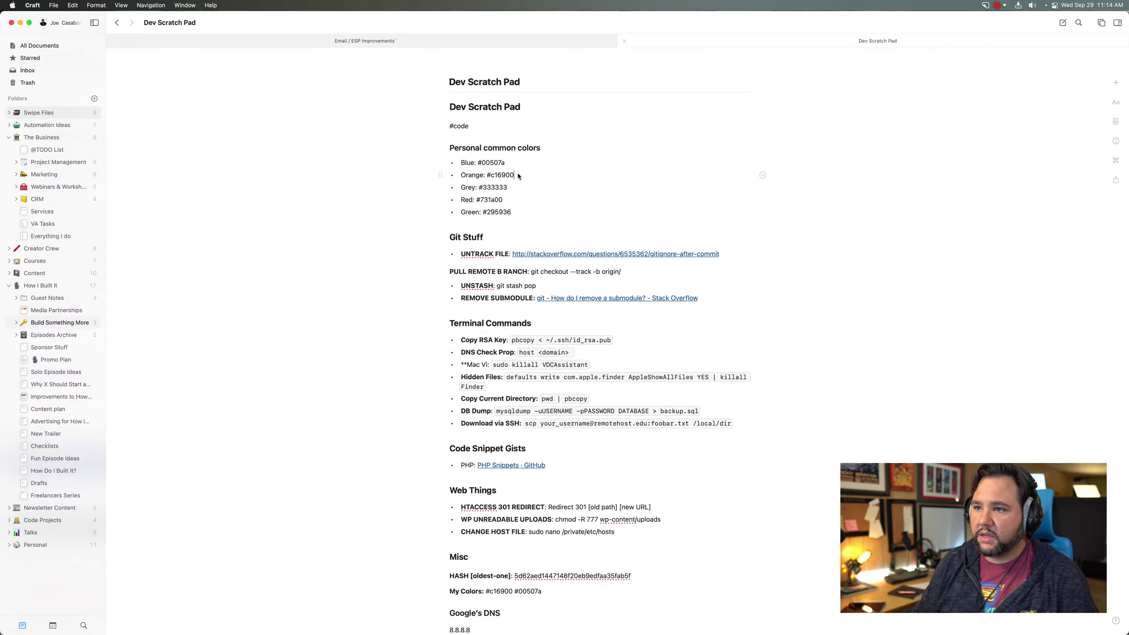
{"action": "left_click_drag", "start_coordinate": [521, 174], "coordinate": [491, 175]}
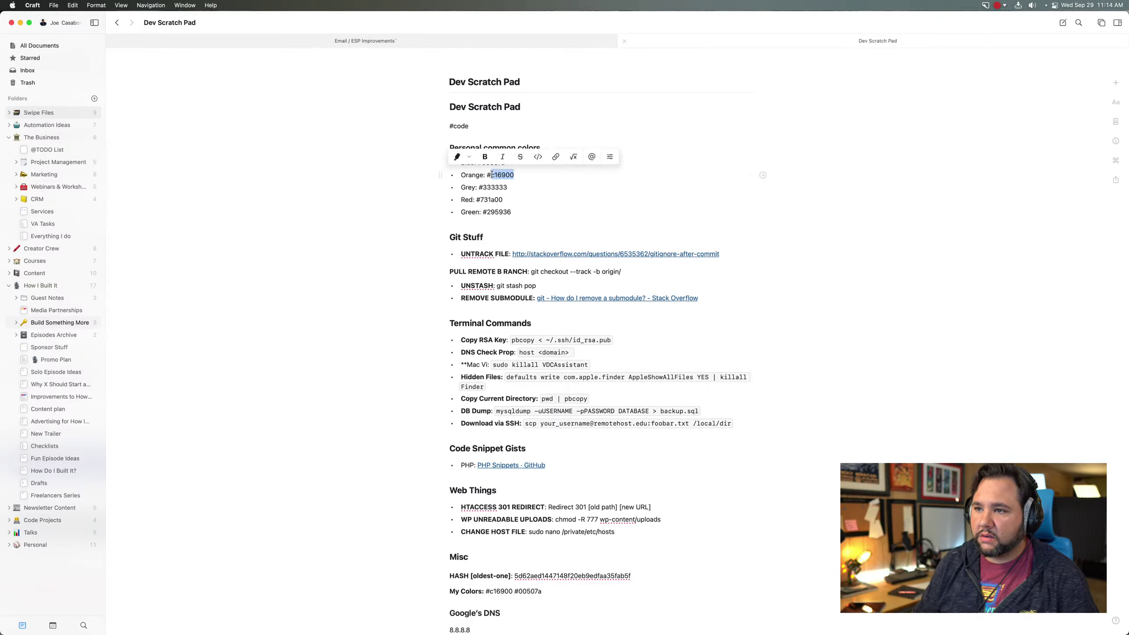
{"action": "key", "text": "super+Tab"}
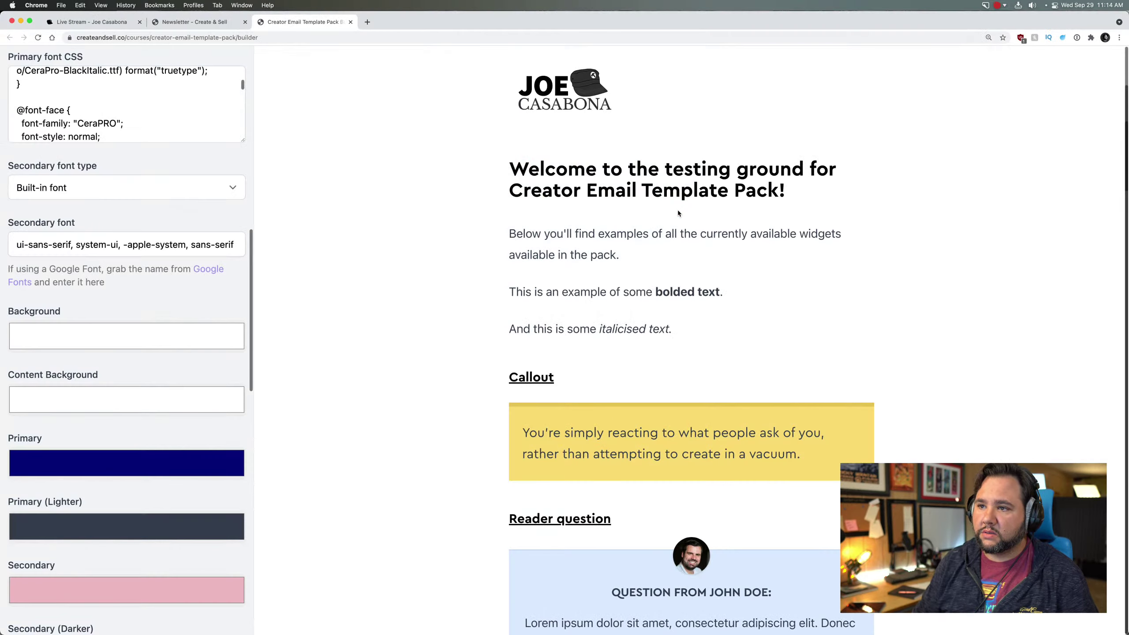
Step: Switch the Primary colour's value format to HEX and correct the code to #00507A
{"action": "left_click", "coordinate": [101, 469]}
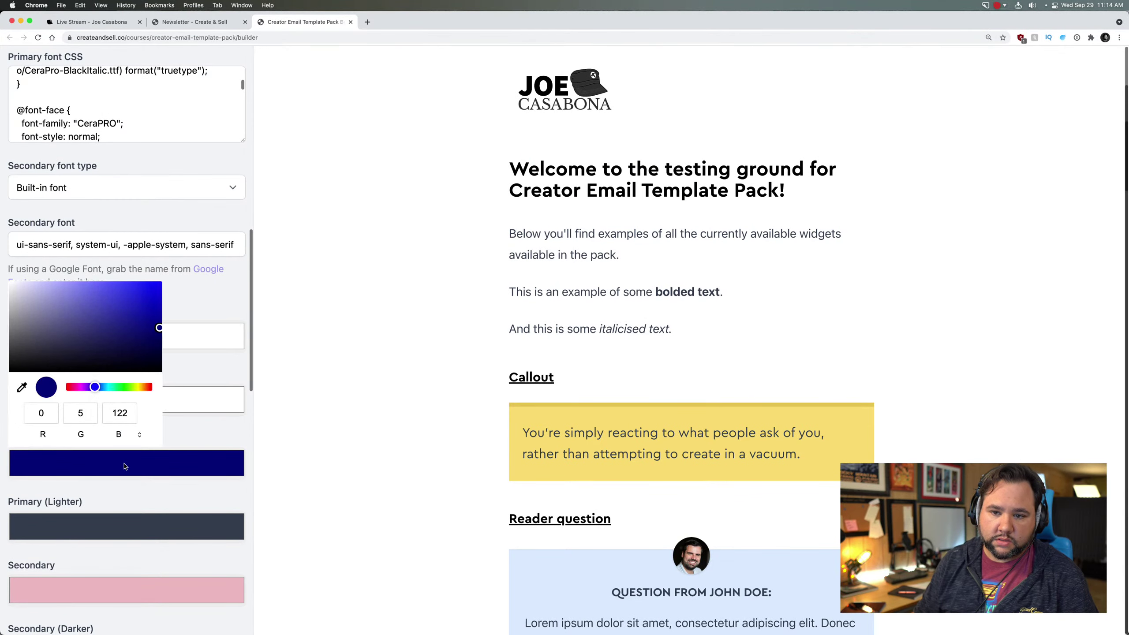
{"action": "left_click", "coordinate": [139, 435]}
{"action": "left_click", "coordinate": [139, 435]}
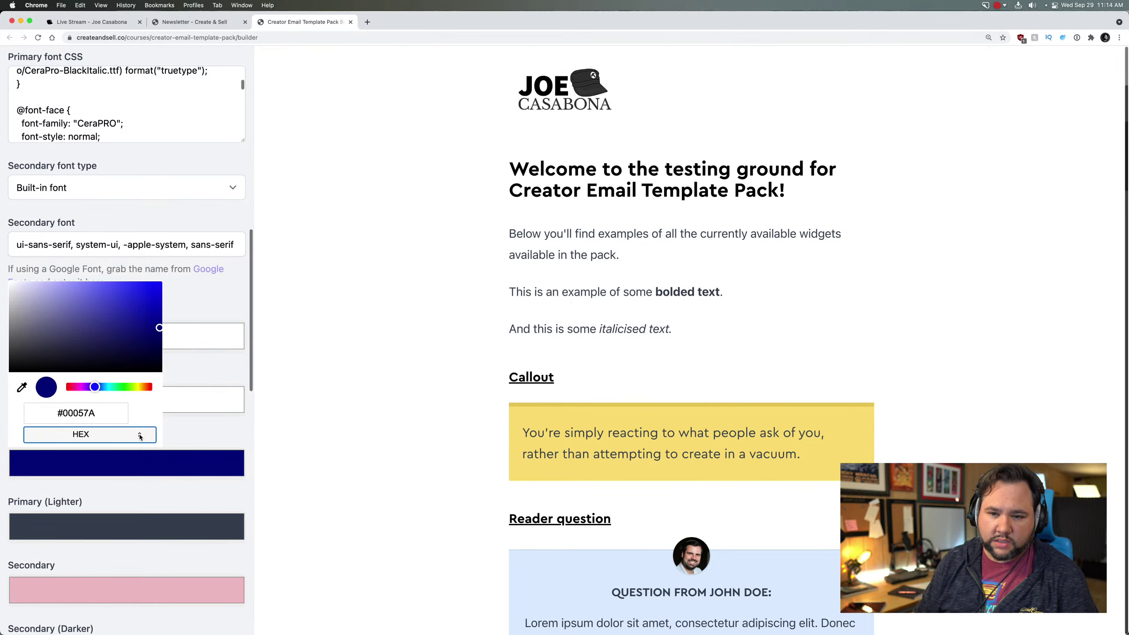
{"action": "left_click", "coordinate": [75, 419]}
{"action": "left_click", "coordinate": [83, 415]}
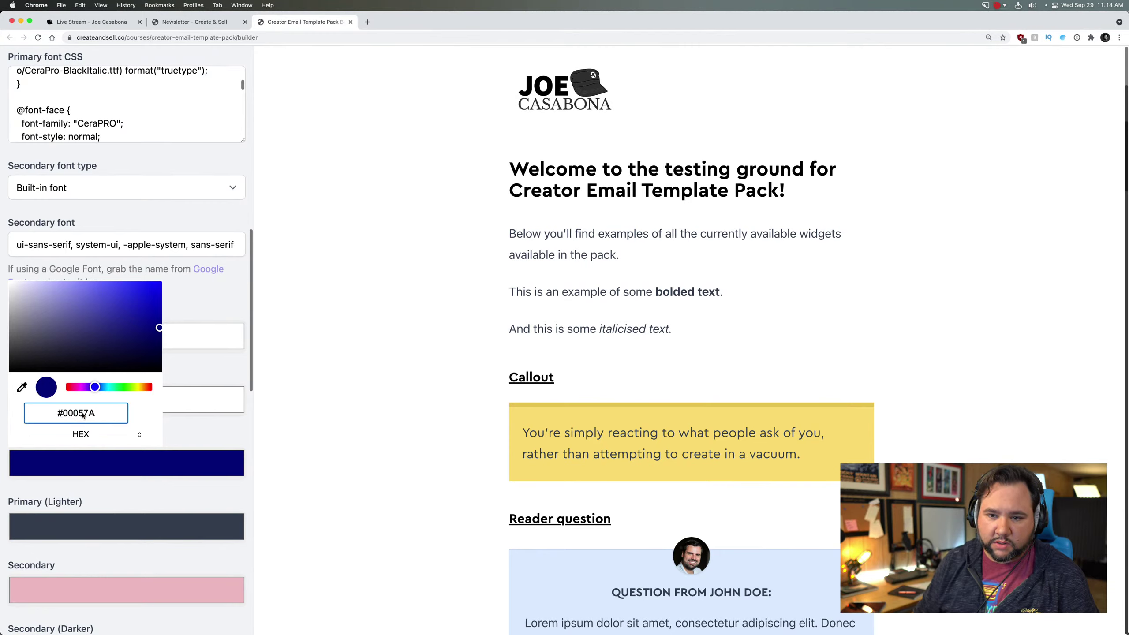
{"action": "key", "text": "BackSpace"}
{"action": "key", "text": "BackSpace"}
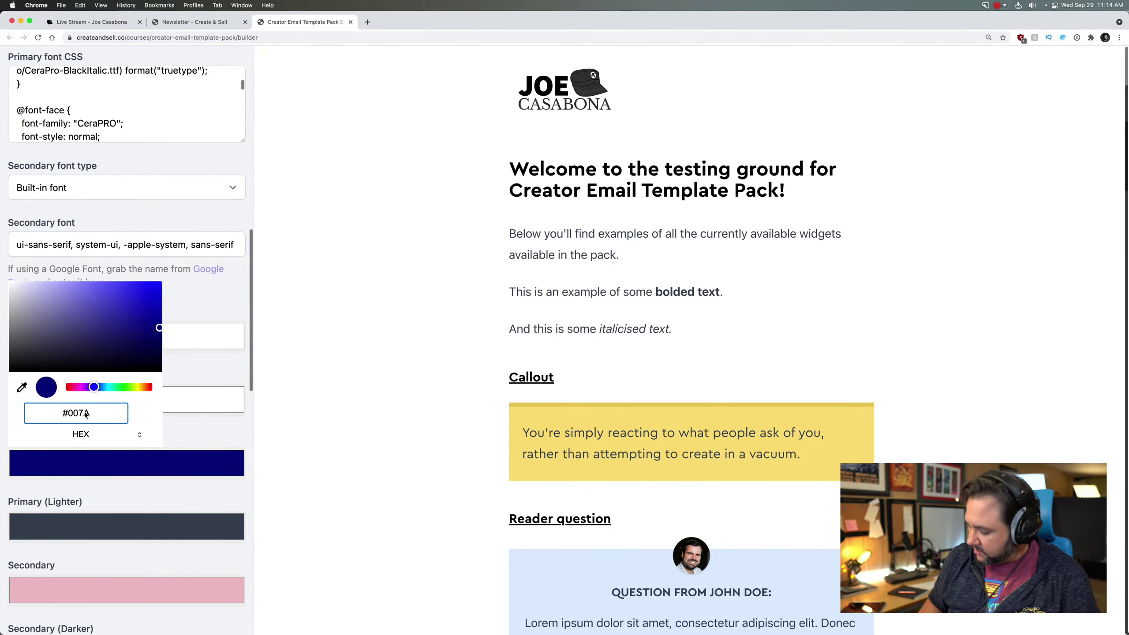
{"action": "type", "text": "50"}
{"action": "left_click", "coordinate": [73, 525]}
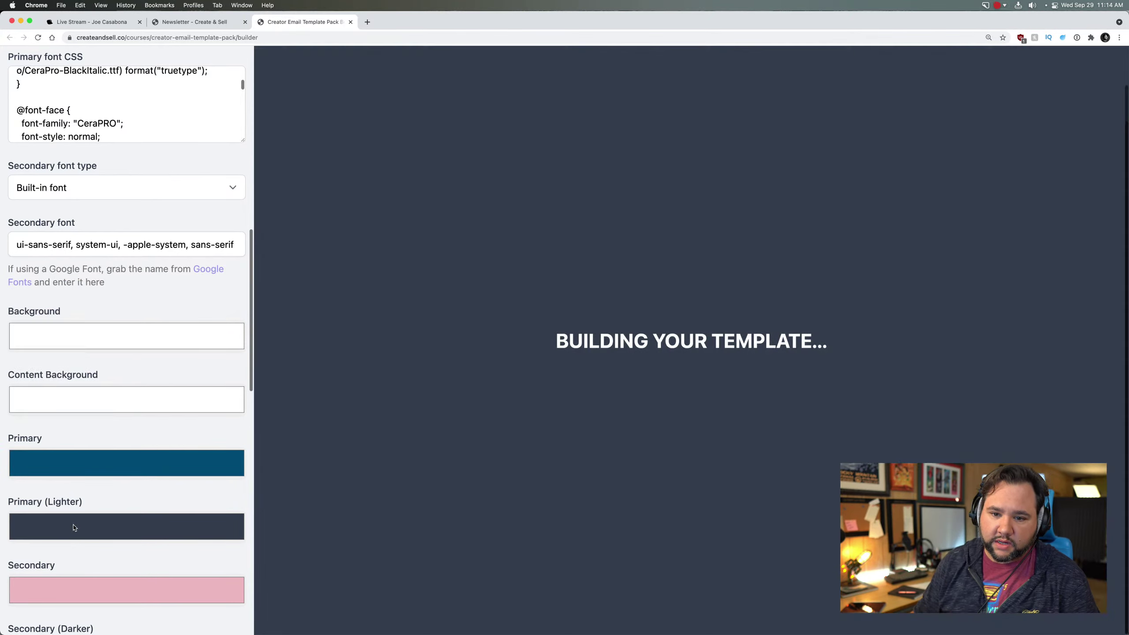
Step: Open the Secondary colour's HEX value for editing, and recheck the Orange code in the Craft note
{"action": "left_click", "coordinate": [71, 585]}
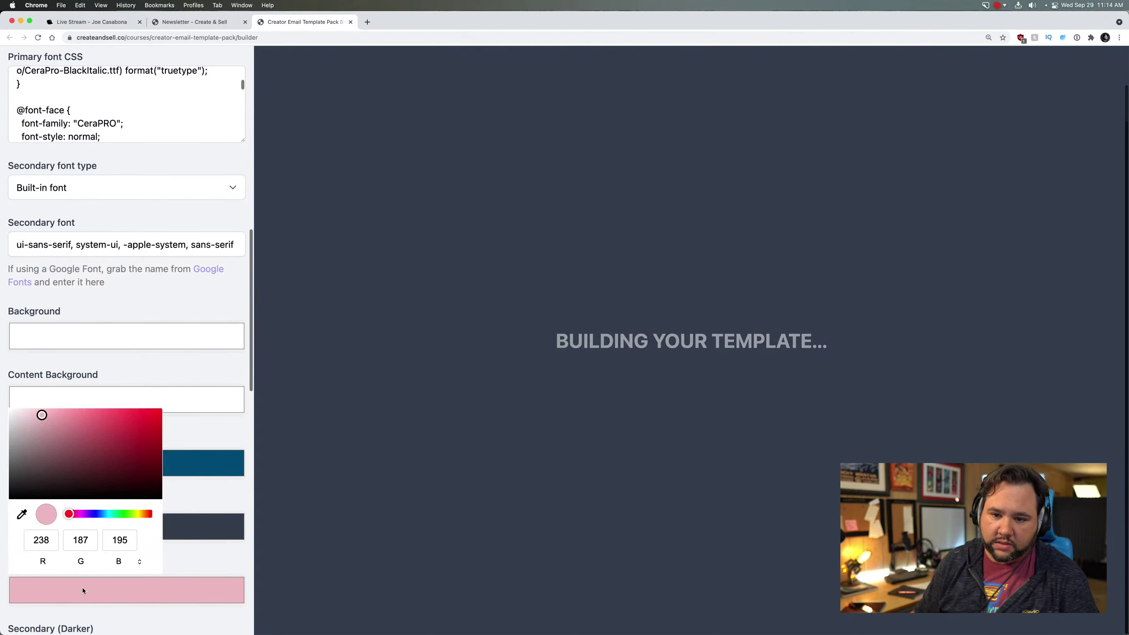
{"action": "left_click", "coordinate": [140, 562]}
{"action": "left_click", "coordinate": [140, 563]}
{"action": "triple_click", "coordinate": [97, 543]}
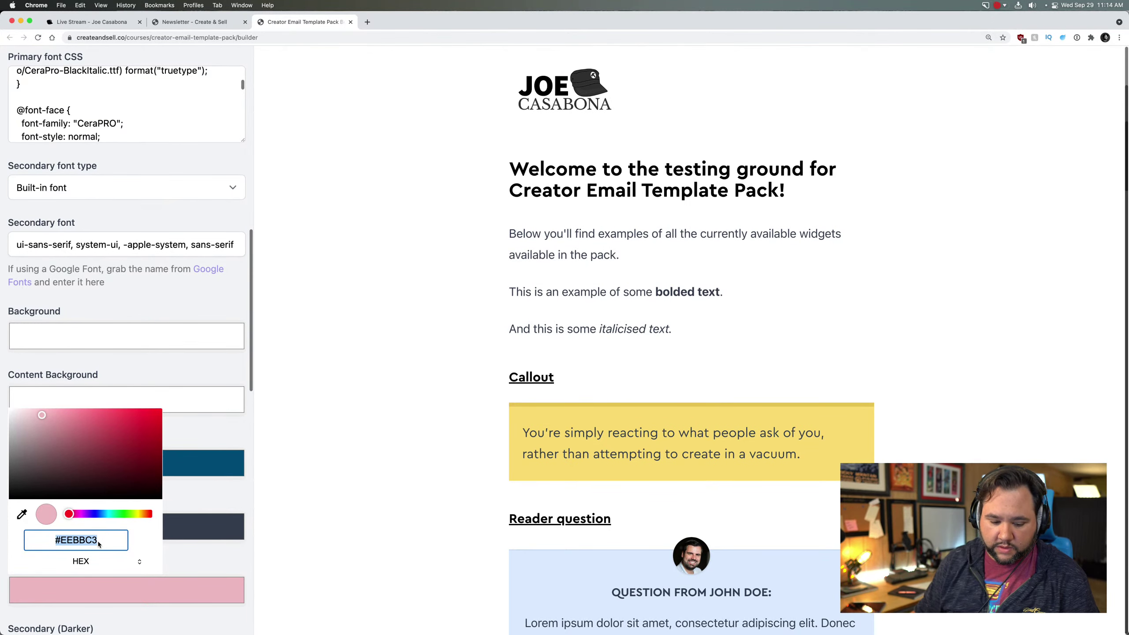
{"action": "key", "text": "super+Tab"}
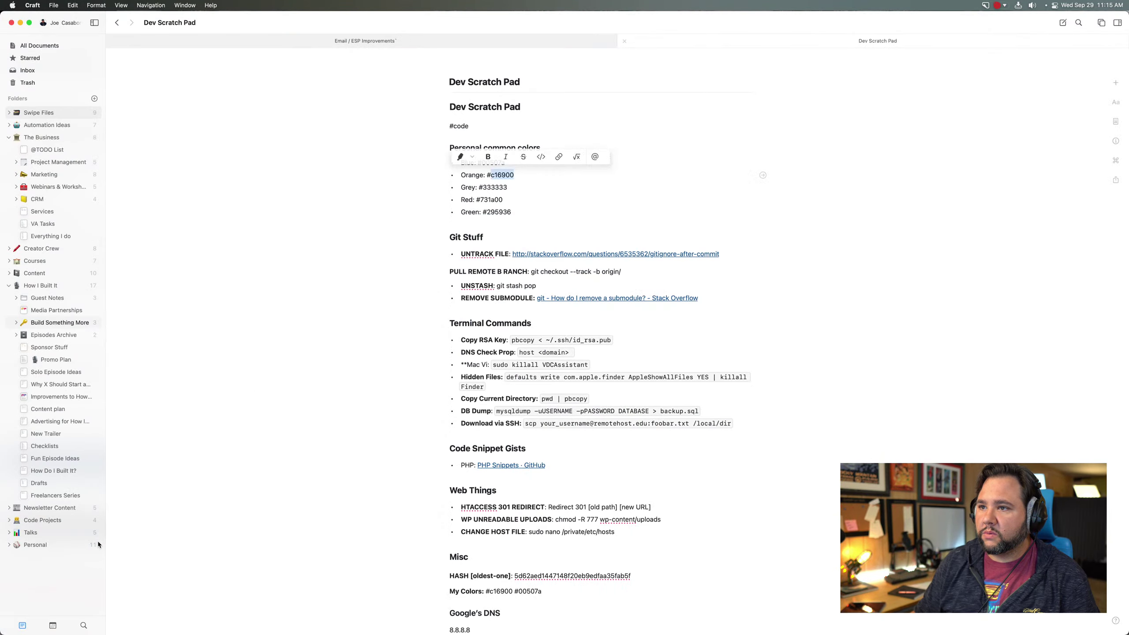
{"action": "key", "text": "super+Tab"}
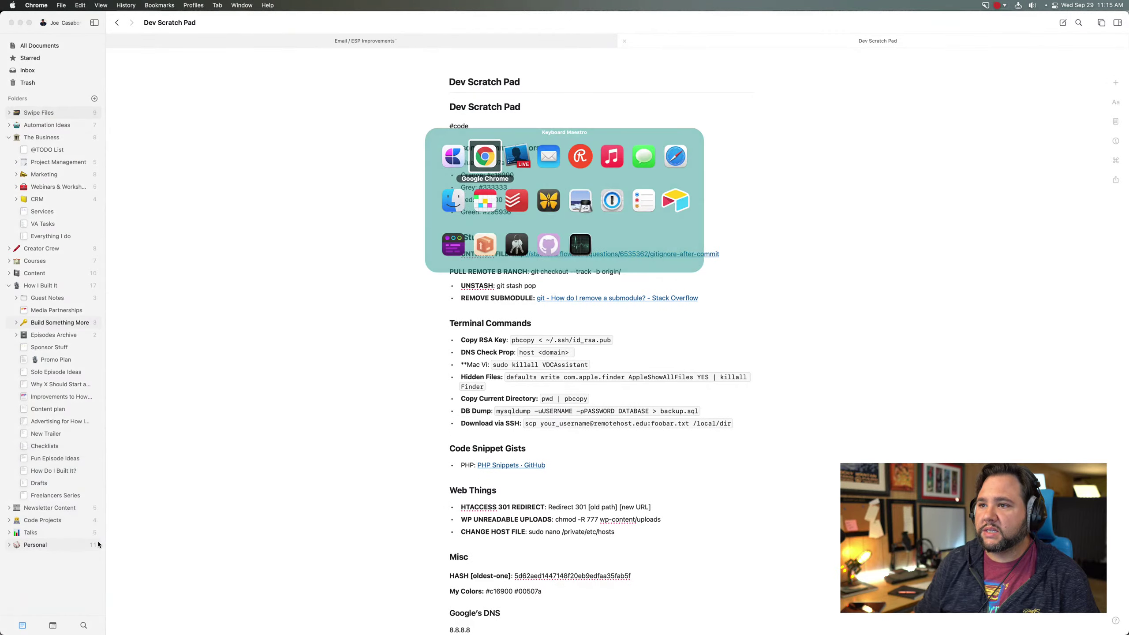
Step: Switch the Secondary colour's value format to HEX and set the code to C16900
{"action": "left_click", "coordinate": [81, 590]}
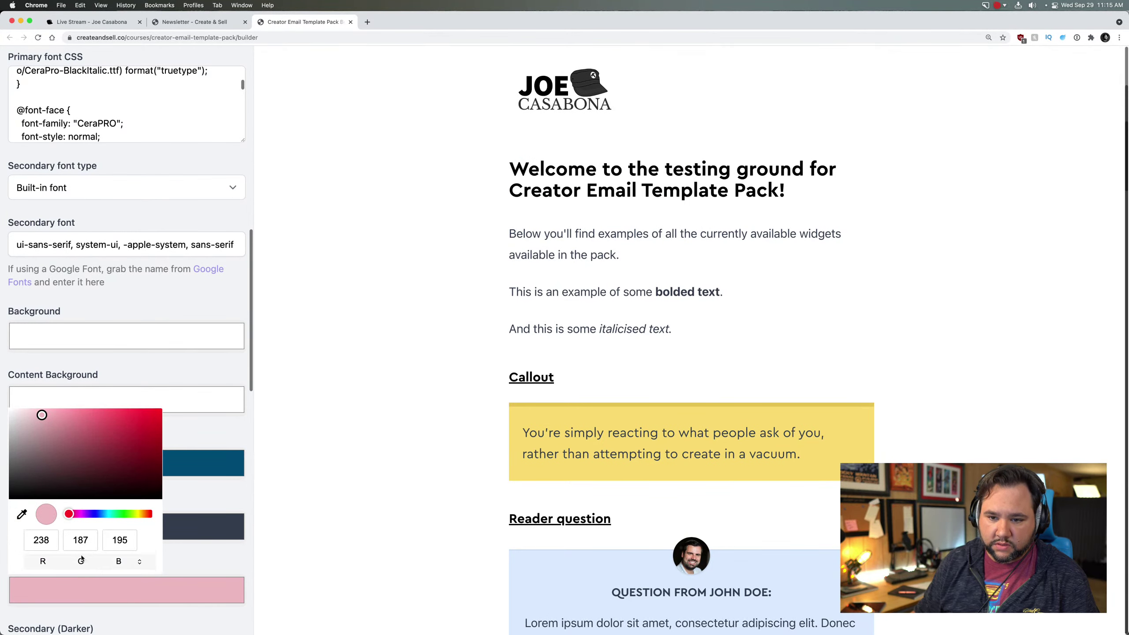
{"action": "left_click", "coordinate": [139, 562]}
{"action": "left_click", "coordinate": [139, 562]}
{"action": "triple_click", "coordinate": [90, 541]}
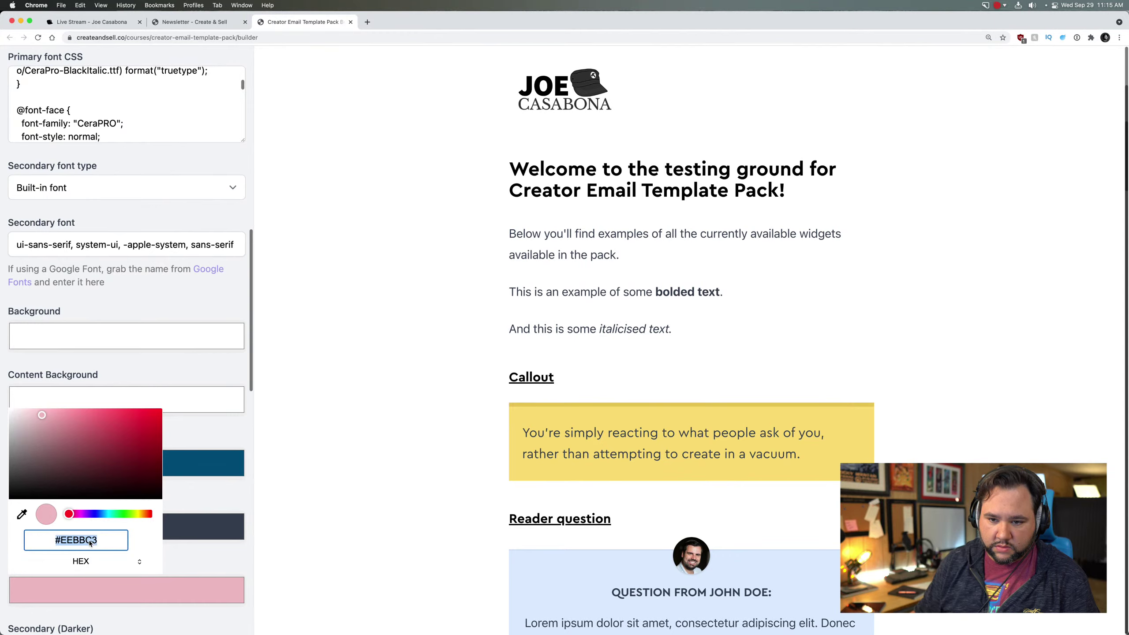
{"action": "type", "text": "21C169"}
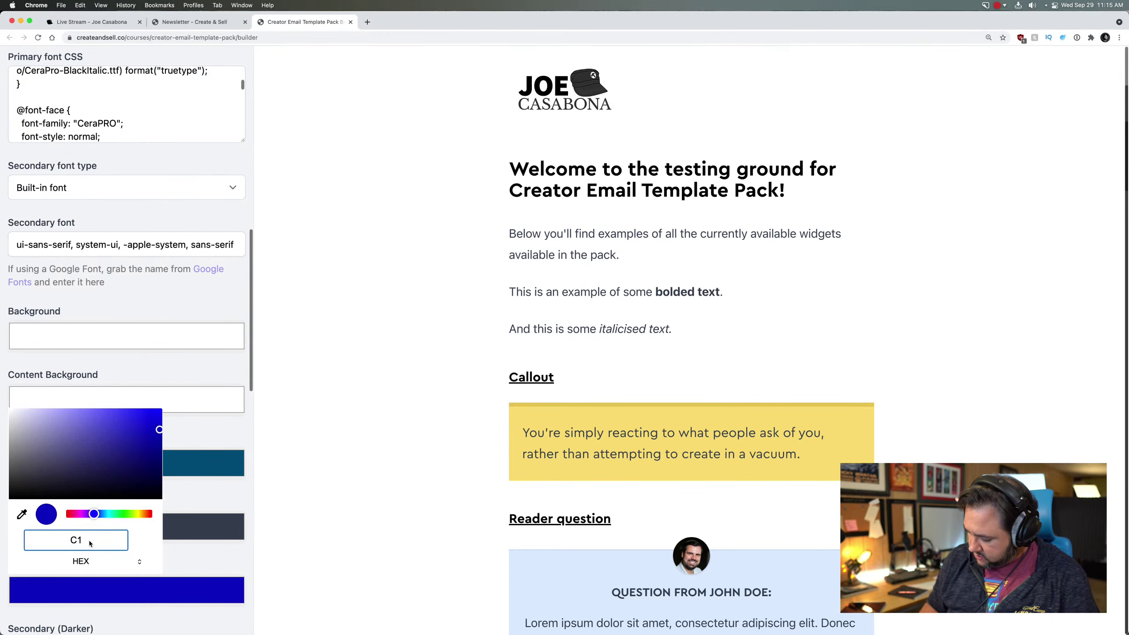
{"action": "type", "text": "00"}
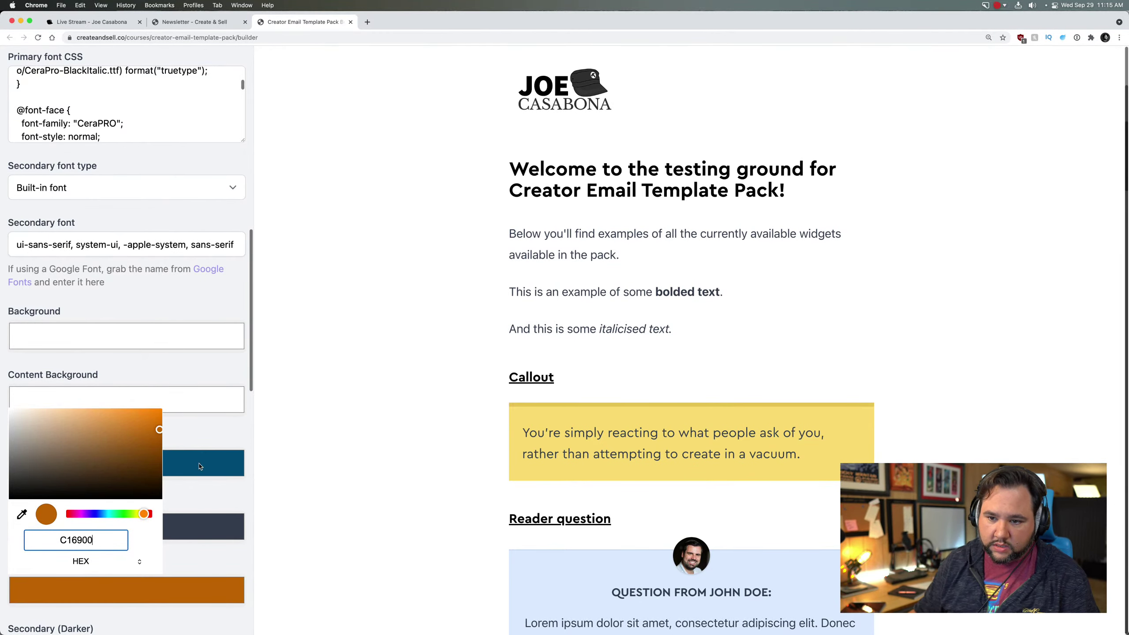
{"action": "left_click", "coordinate": [218, 536]}
Step: Set the Primary (Lighter) colour's hex code to 00507A, and brighten that blue to about #027DBB
{"action": "left_click", "coordinate": [218, 536]}
{"action": "left_click", "coordinate": [140, 499]}
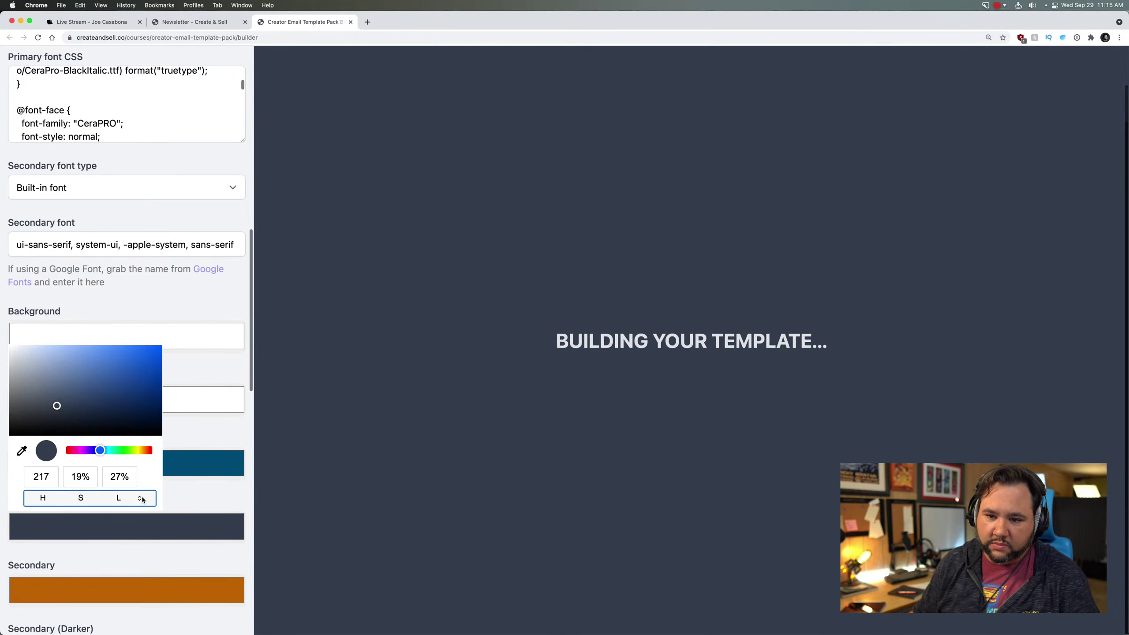
{"action": "left_click", "coordinate": [140, 499]}
{"action": "left_click", "coordinate": [93, 480]}
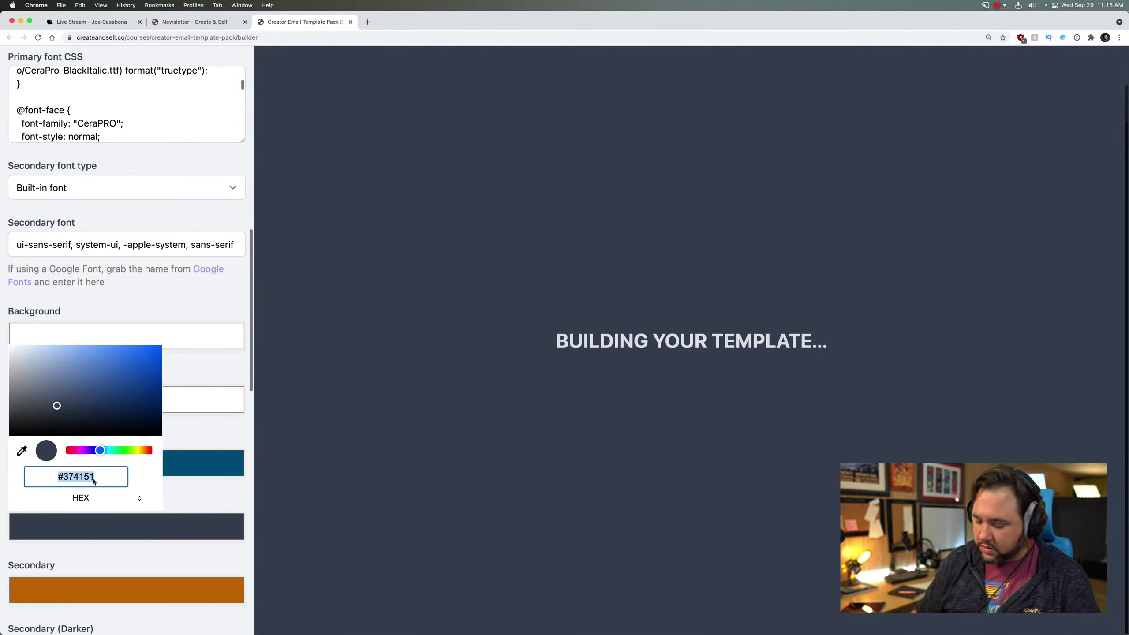
{"action": "type", "text": "0507A"}
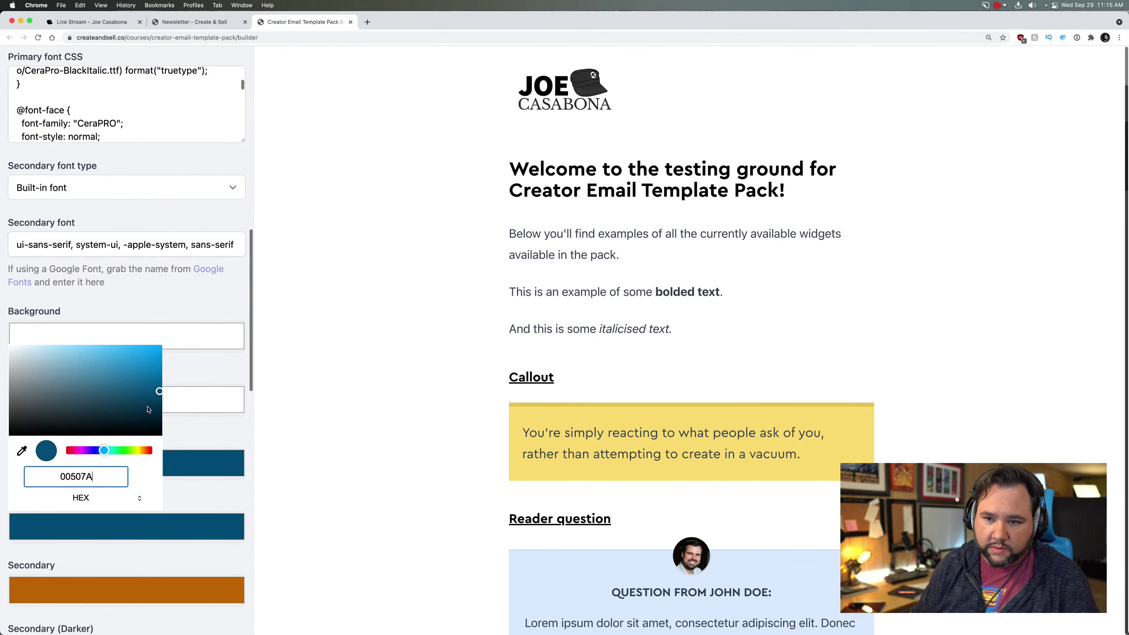
{"action": "left_click_drag", "start_coordinate": [155, 389], "coordinate": [158, 370]}
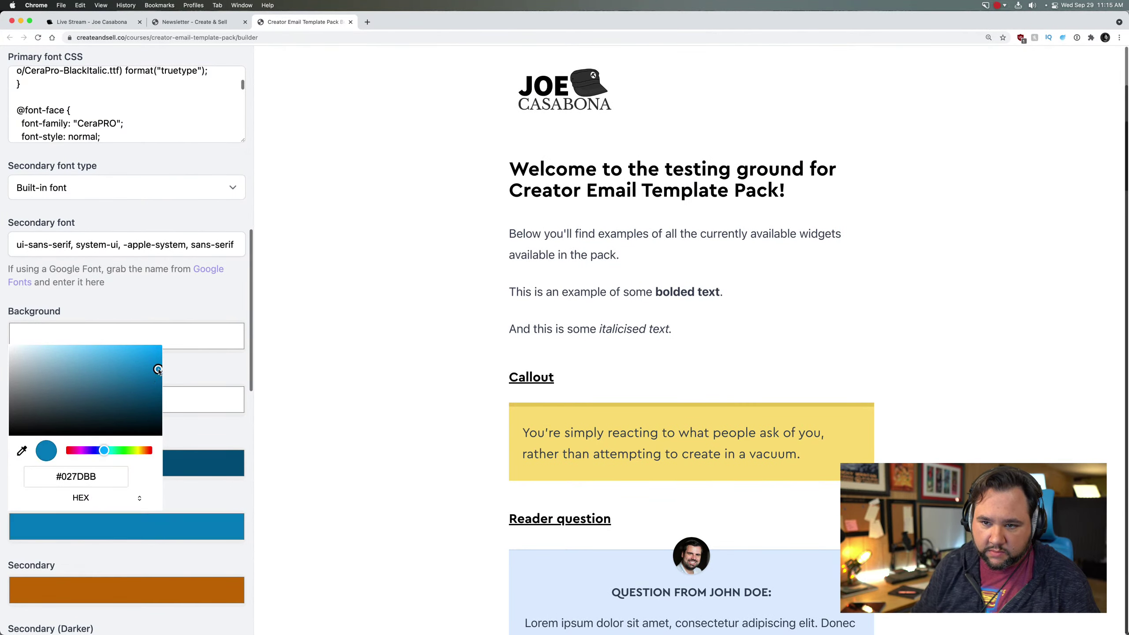
{"action": "left_click", "coordinate": [186, 428]}
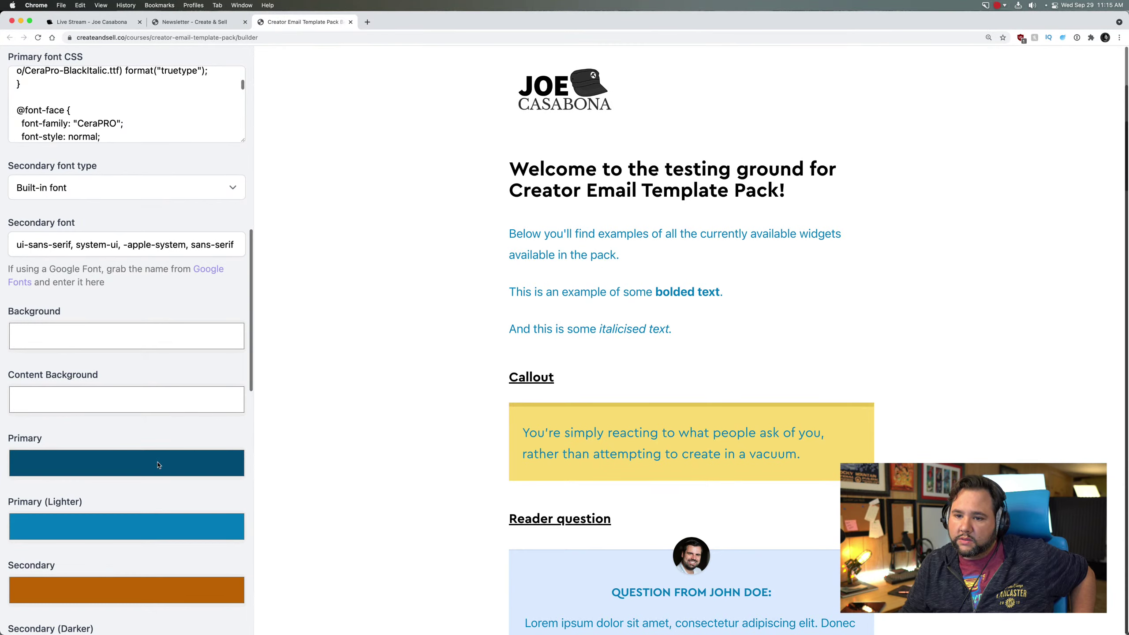
Step: Set the Primary (Lighter) colour used for the email's body text to black
{"action": "left_click_drag", "start_coordinate": [563, 244], "coordinate": [615, 261]}
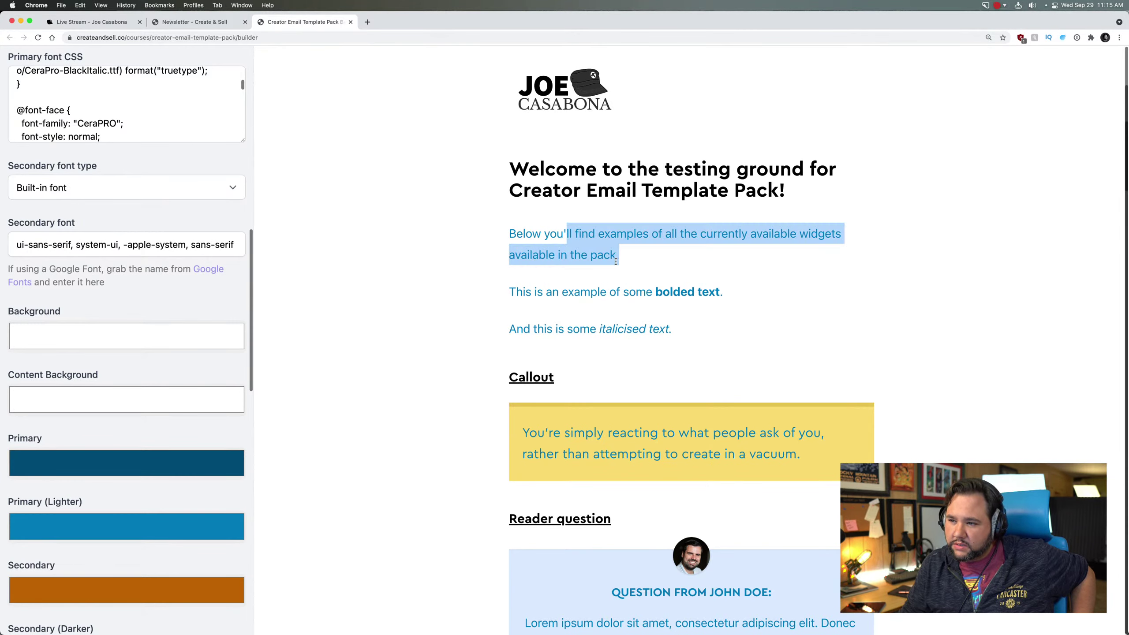
{"action": "left_click", "coordinate": [181, 516]}
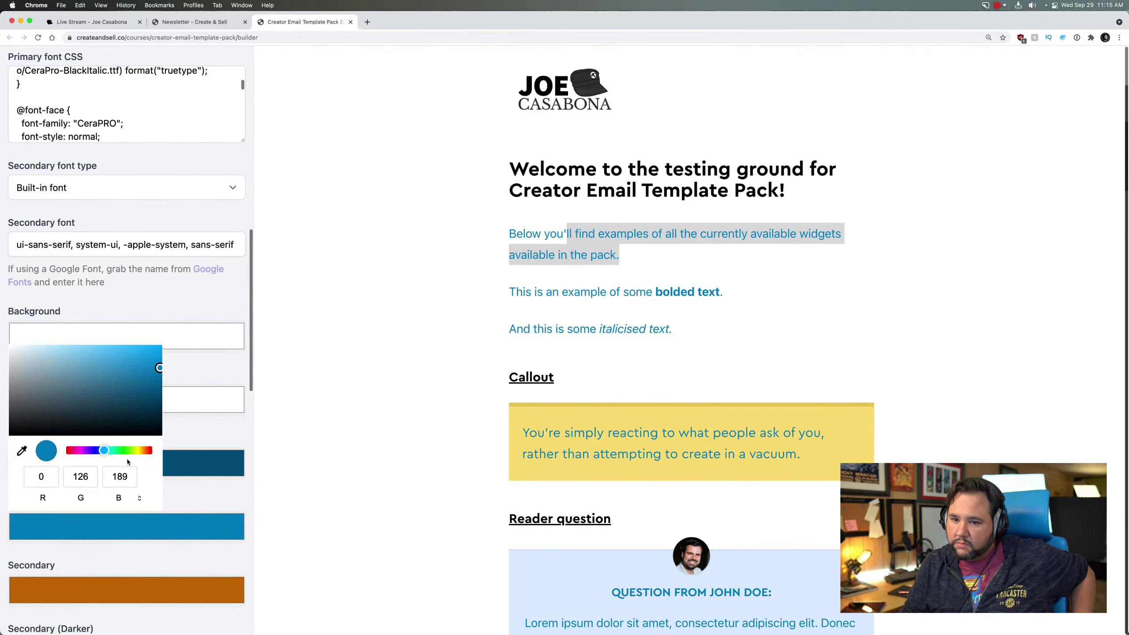
{"action": "left_click_drag", "start_coordinate": [83, 413], "coordinate": [2, 437]}
{"action": "left_click", "coordinate": [188, 551]}
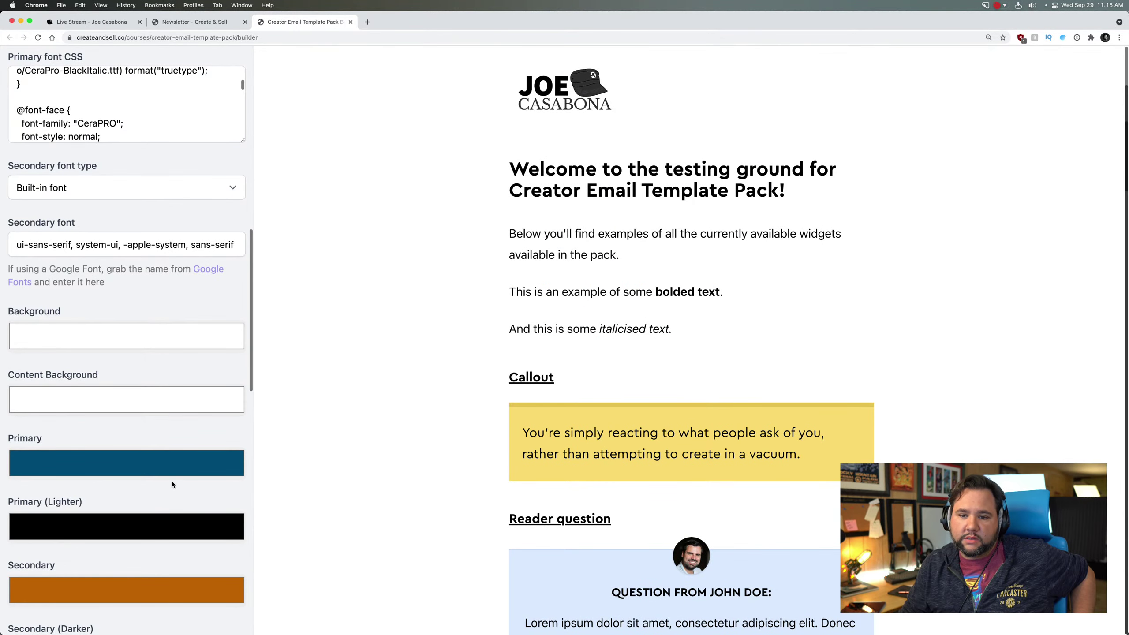
Step: Review the widgets and footer in the template preview to check how the new colours are applied
{"action": "scroll", "coordinate": [496, 536], "scroll_direction": "down", "scroll_amount": 10}
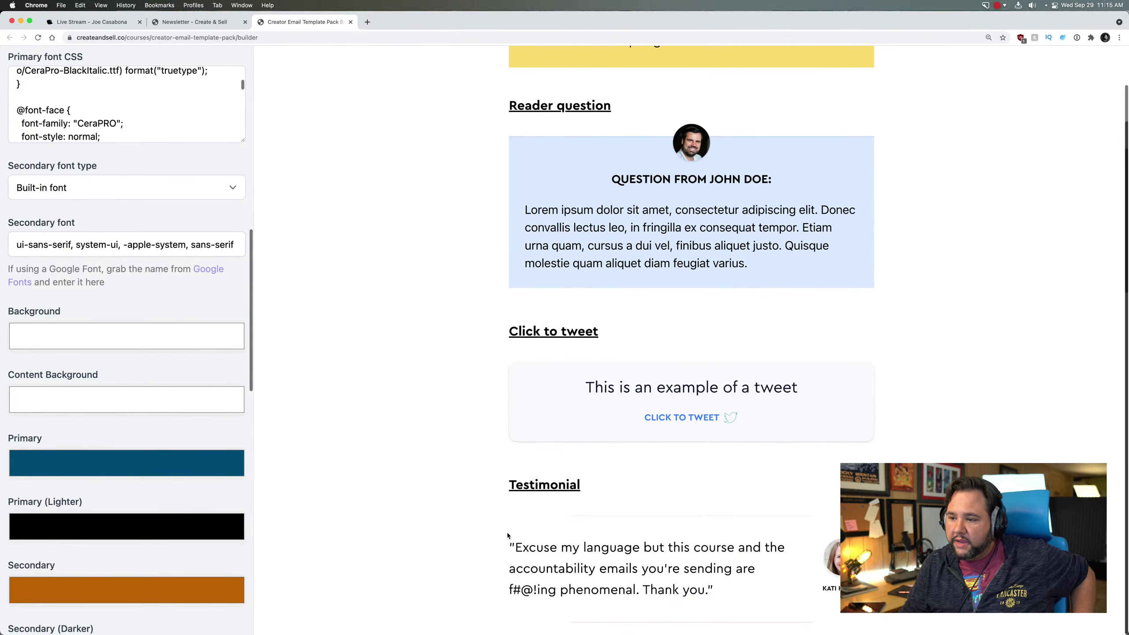
{"action": "scroll", "coordinate": [661, 470], "scroll_direction": "down", "scroll_amount": 6}
{"action": "scroll", "coordinate": [650, 502], "scroll_direction": "down", "scroll_amount": 2}
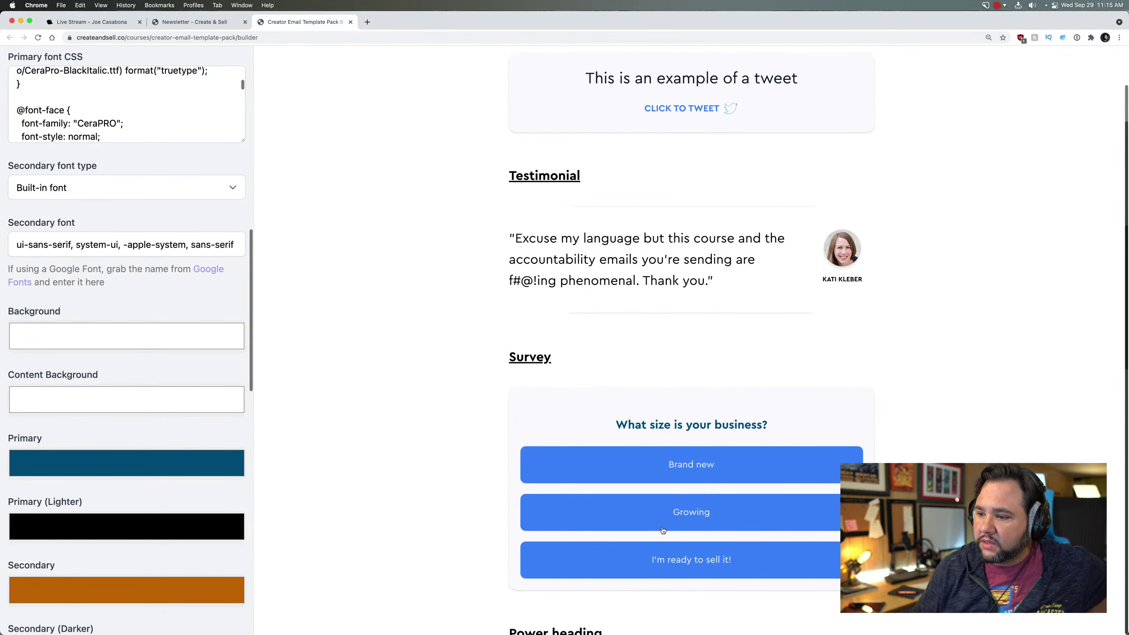
{"action": "scroll", "coordinate": [662, 531], "scroll_direction": "down", "scroll_amount": 20}
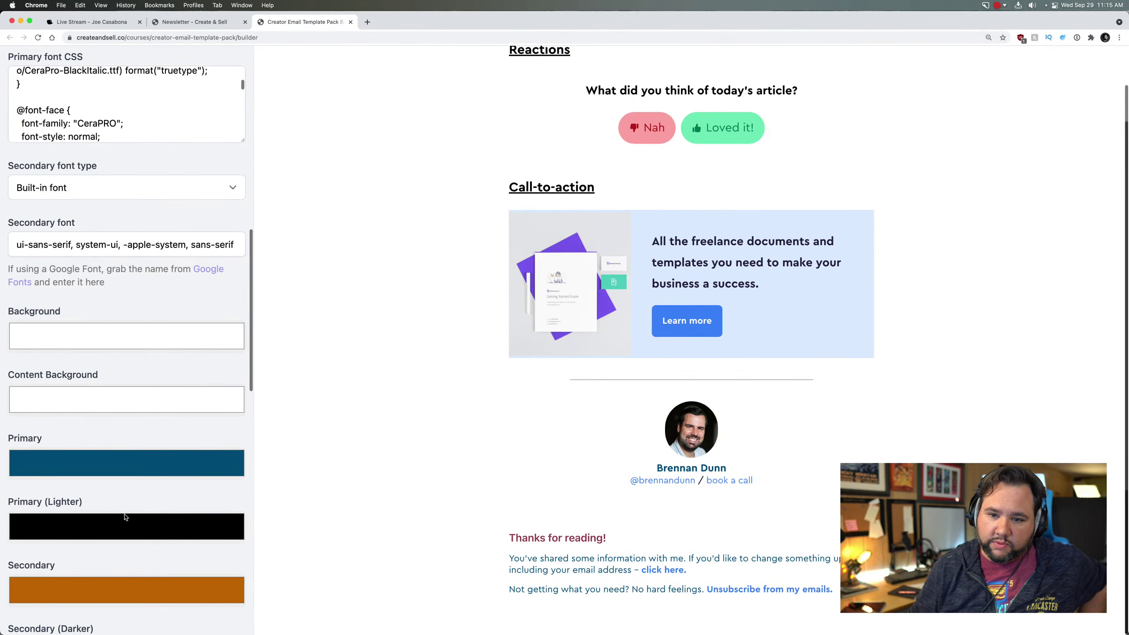
{"action": "scroll", "coordinate": [335, 455], "scroll_direction": "up", "scroll_amount": 20}
Step: Switch the Text Link colour's value format to HEX and set the code to 00507A
{"action": "scroll", "coordinate": [175, 472], "scroll_direction": "down", "scroll_amount": 5}
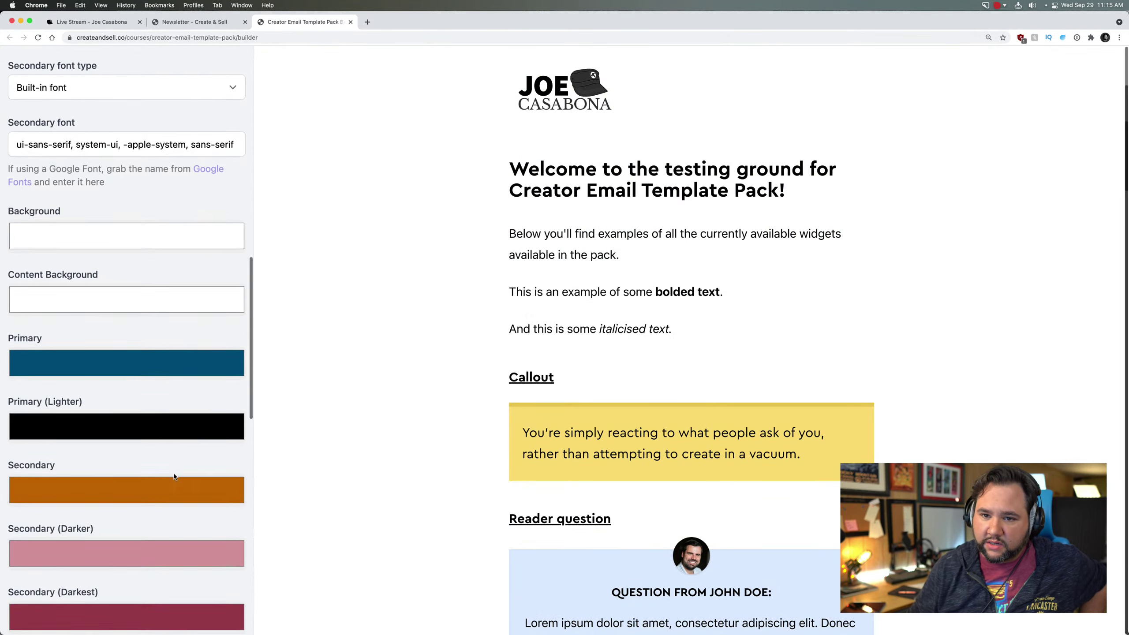
{"action": "scroll", "coordinate": [120, 236], "scroll_direction": "down", "scroll_amount": 5}
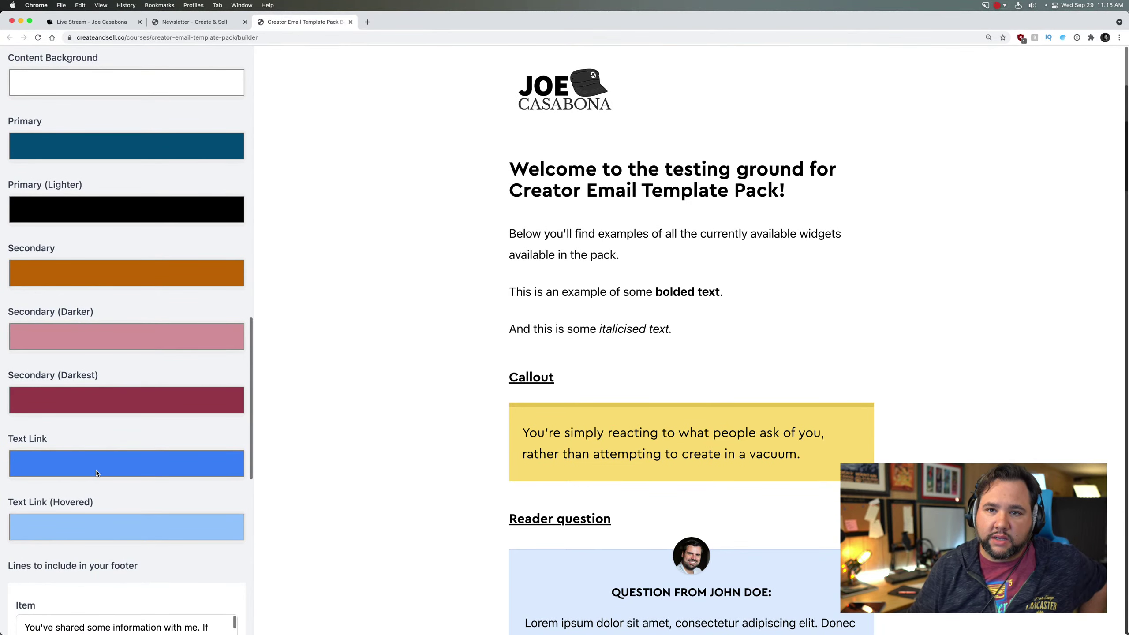
{"action": "left_click", "coordinate": [97, 473]}
{"action": "left_click", "coordinate": [140, 435]}
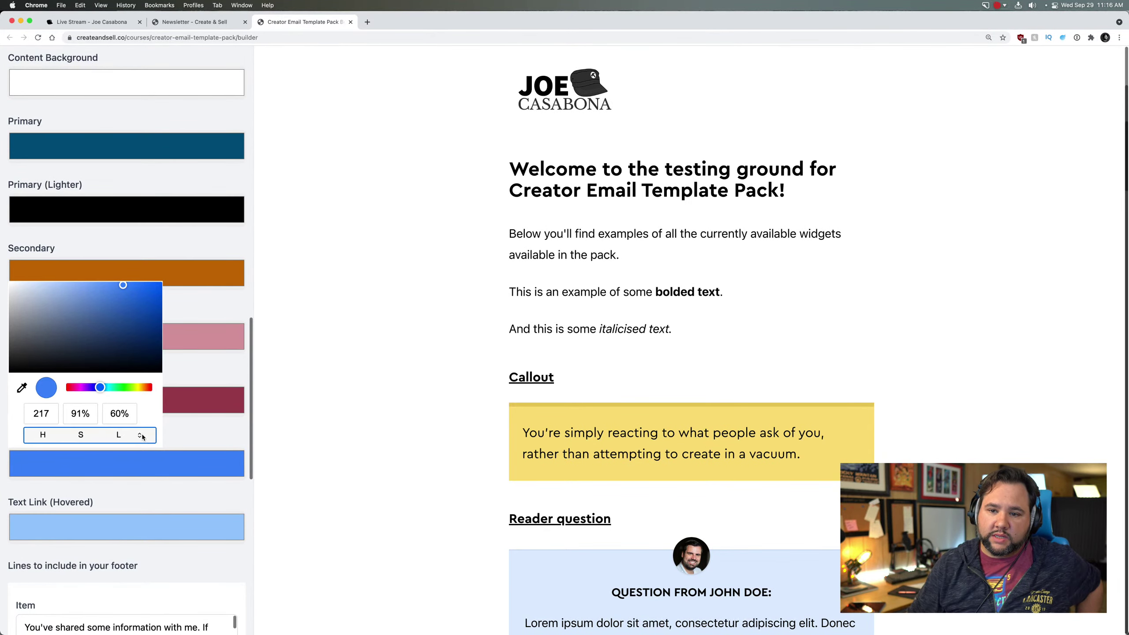
{"action": "left_click", "coordinate": [142, 437]}
{"action": "left_click", "coordinate": [106, 420]}
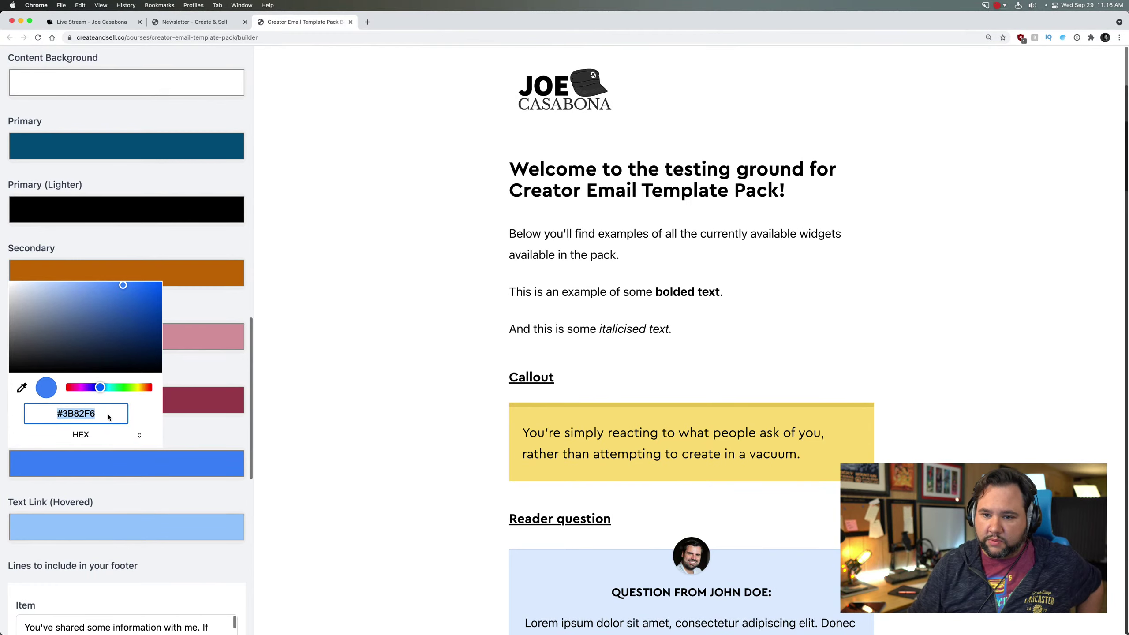
{"action": "type", "text": "00507A"}
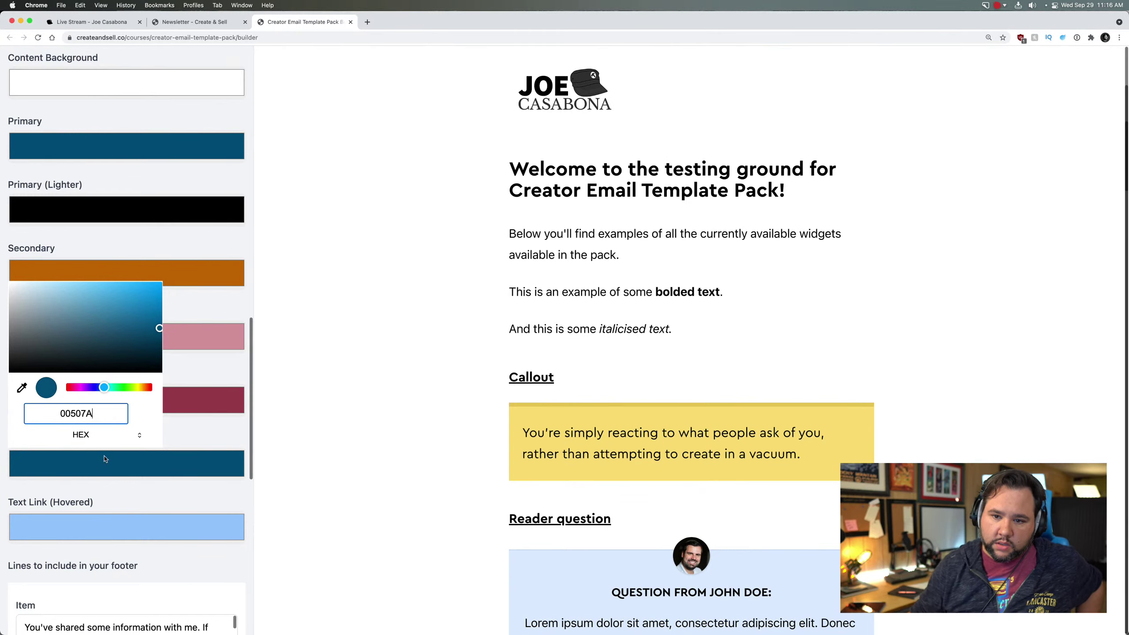
Step: Darken the Text Link (Hovered) colour to a medium blue of about RGB 46, 110, 184
{"action": "left_click", "coordinate": [119, 532]}
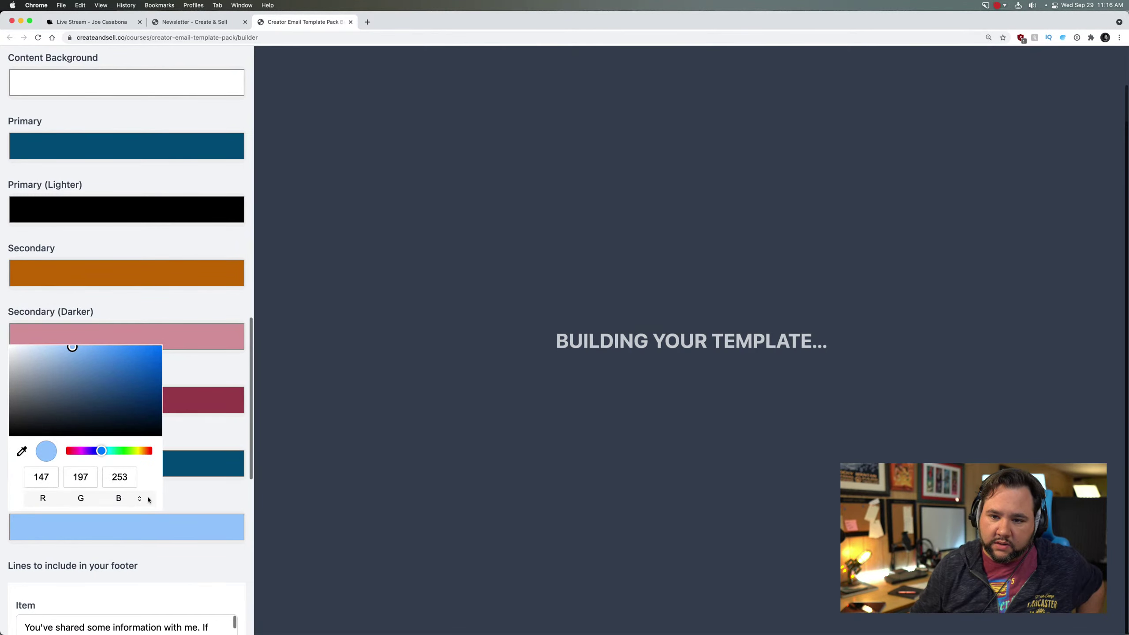
{"action": "left_click_drag", "start_coordinate": [71, 347], "coordinate": [115, 367]}
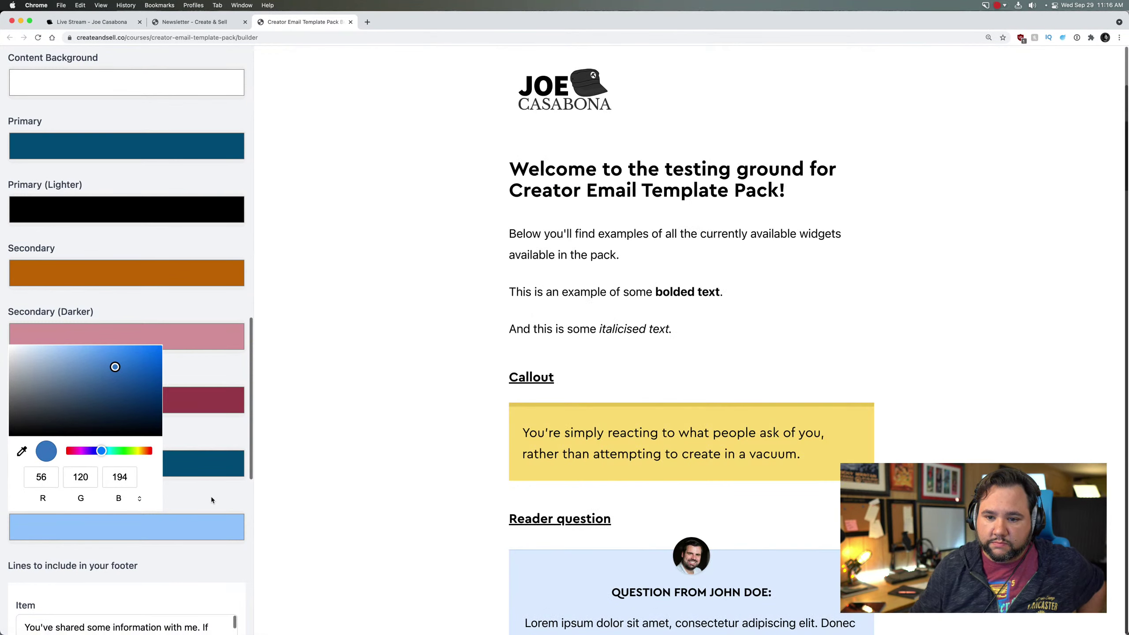
{"action": "left_click", "coordinate": [122, 371]}
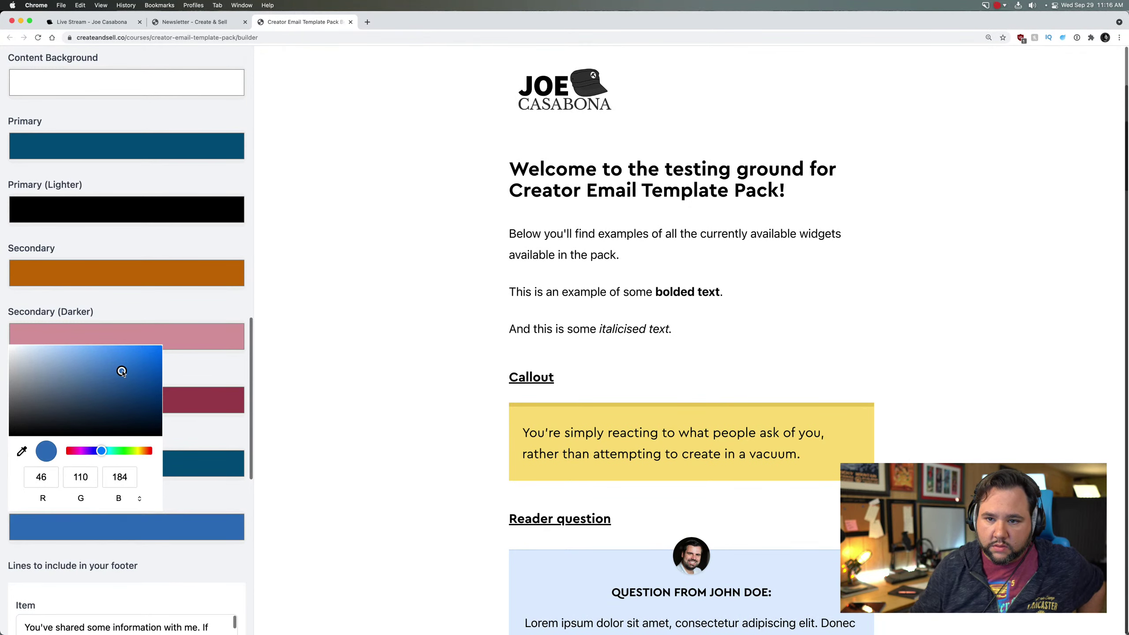
{"action": "left_click", "coordinate": [193, 484]}
Step: Enlarge the first footer line's text box and review the link colours and footer lines against the template preview
{"action": "scroll", "coordinate": [194, 496], "scroll_direction": "down", "scroll_amount": 5}
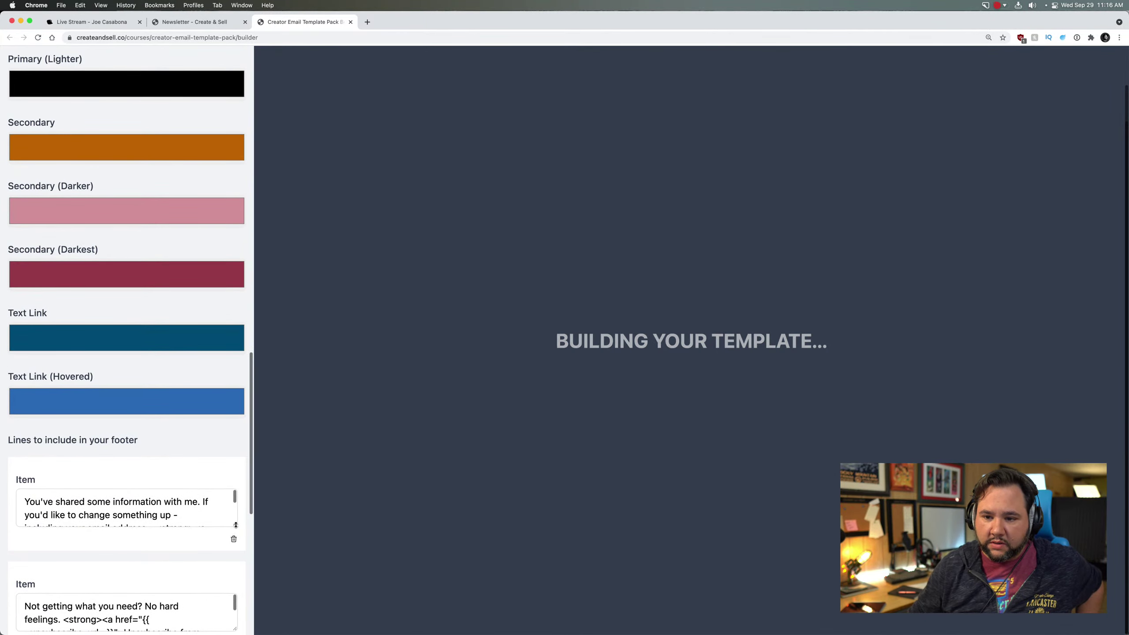
{"action": "left_click_drag", "start_coordinate": [235, 526], "coordinate": [216, 572]}
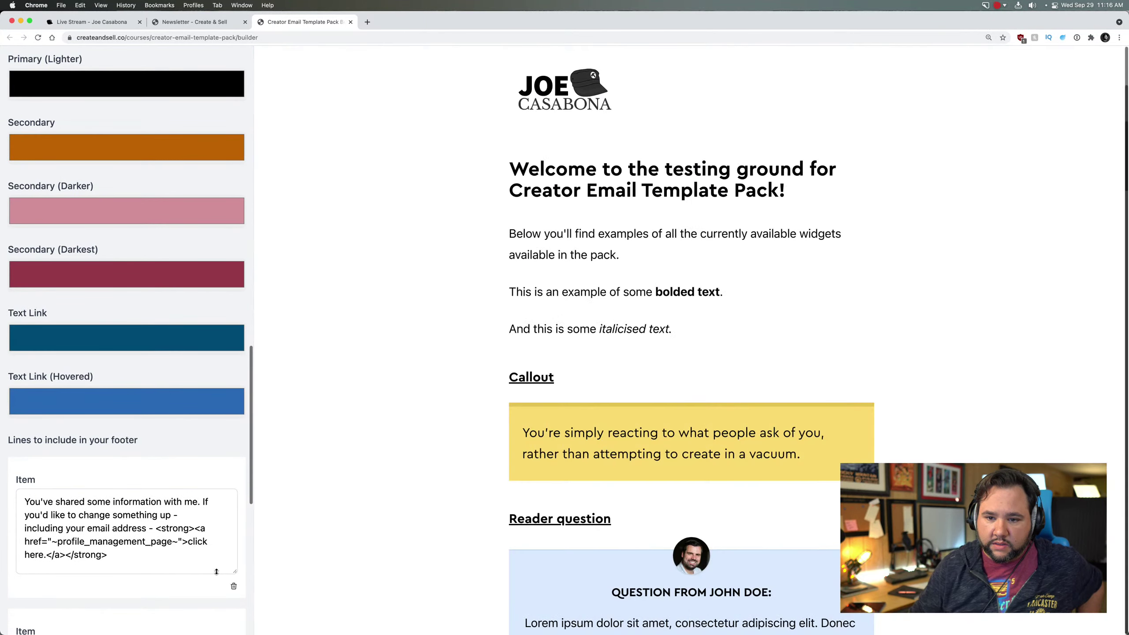
{"action": "scroll", "coordinate": [368, 568], "scroll_direction": "down", "scroll_amount": 12}
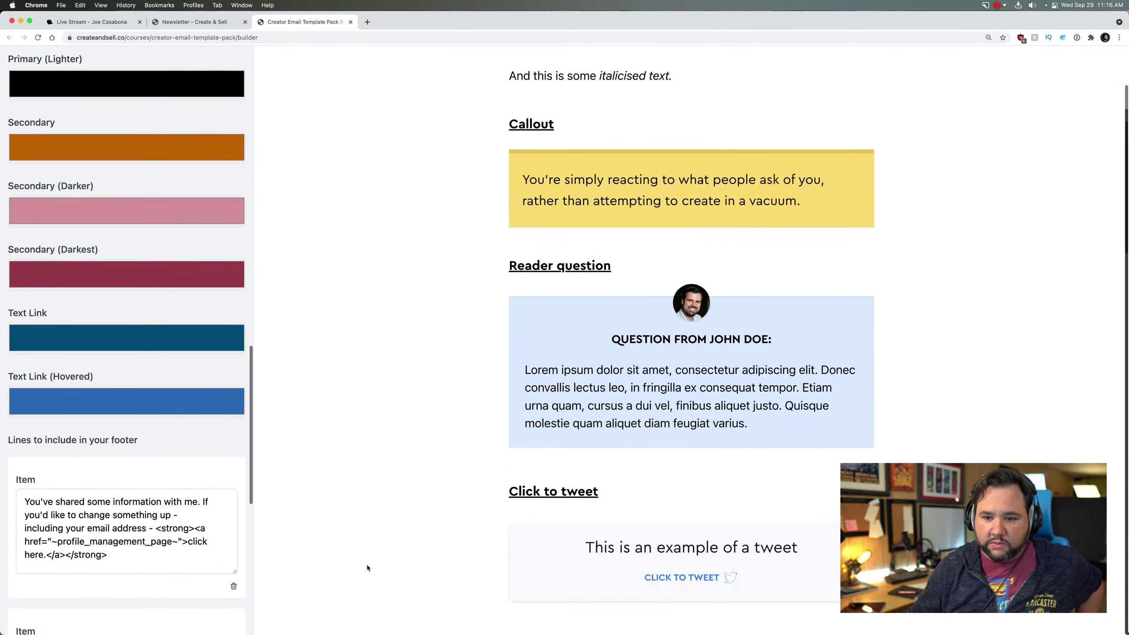
{"action": "scroll", "coordinate": [367, 568], "scroll_direction": "down", "scroll_amount": 10}
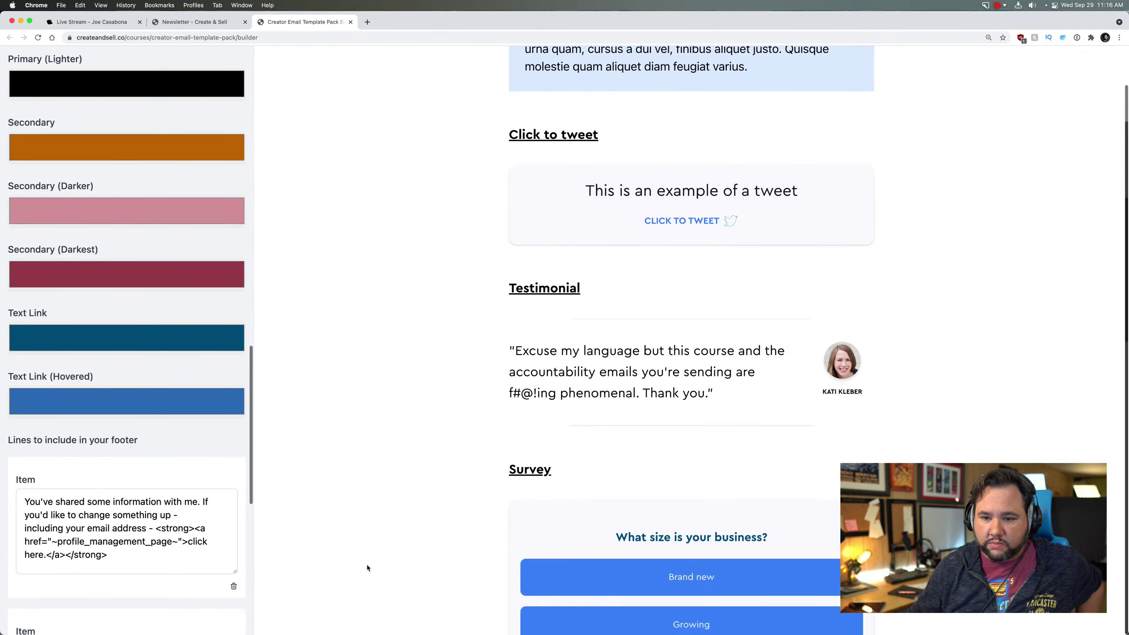
{"action": "scroll", "coordinate": [369, 566], "scroll_direction": "down", "scroll_amount": 11}
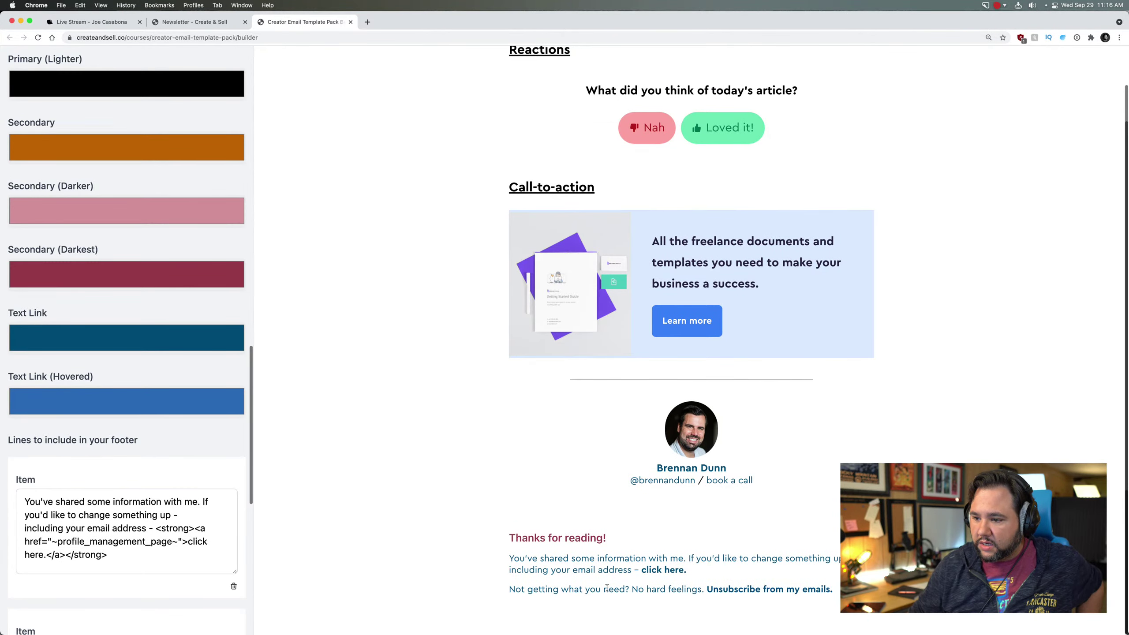
{"action": "scroll", "coordinate": [171, 487], "scroll_direction": "down", "scroll_amount": 5}
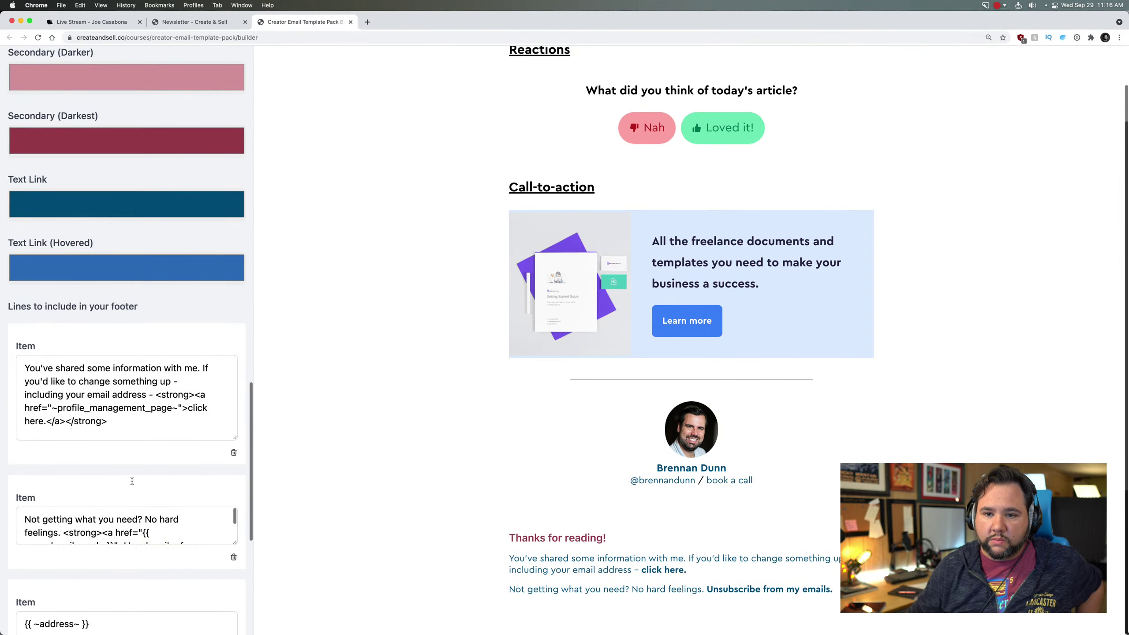
{"action": "scroll", "coordinate": [132, 481], "scroll_direction": "down", "scroll_amount": 1}
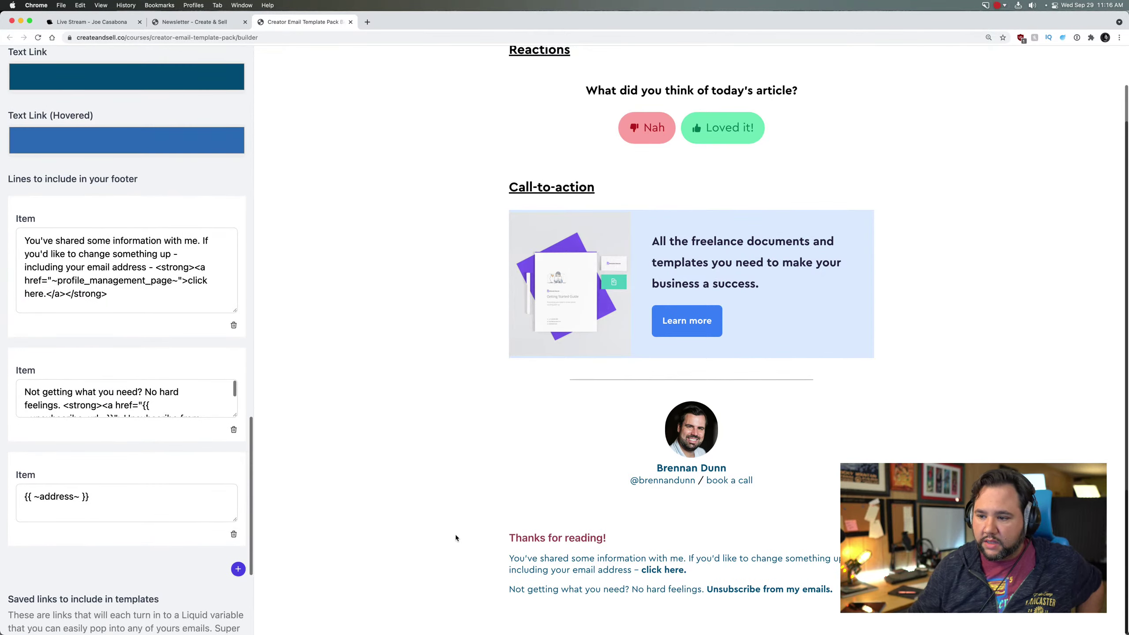
{"action": "scroll", "coordinate": [127, 489], "scroll_direction": "down", "scroll_amount": 3}
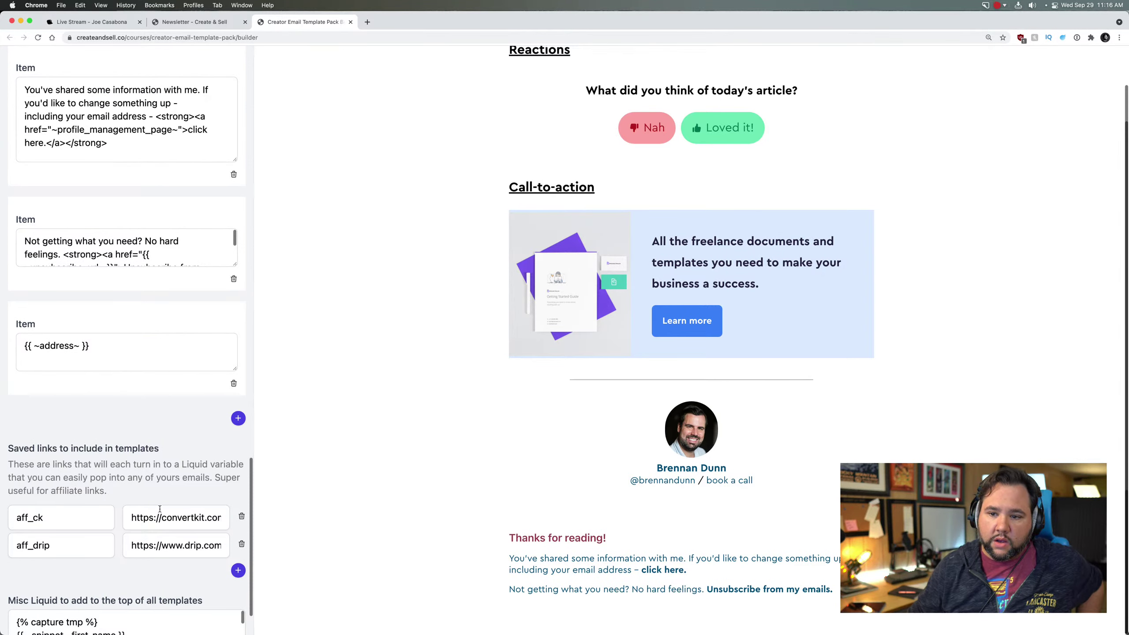
{"action": "triple_click", "coordinate": [137, 517]}
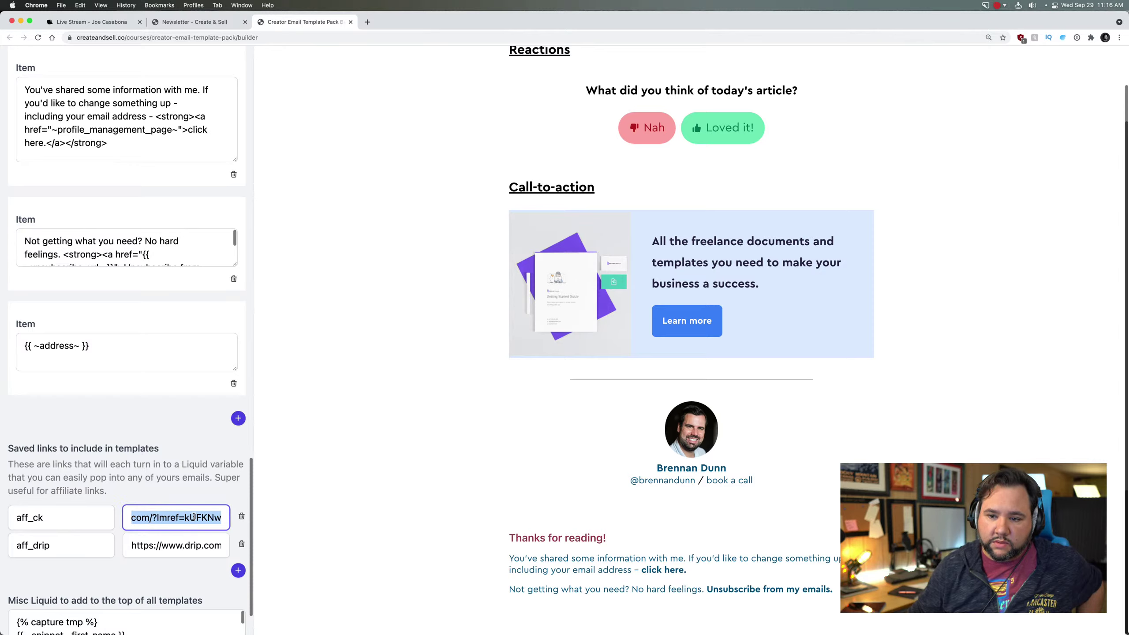
{"action": "type", "text": "affc"}
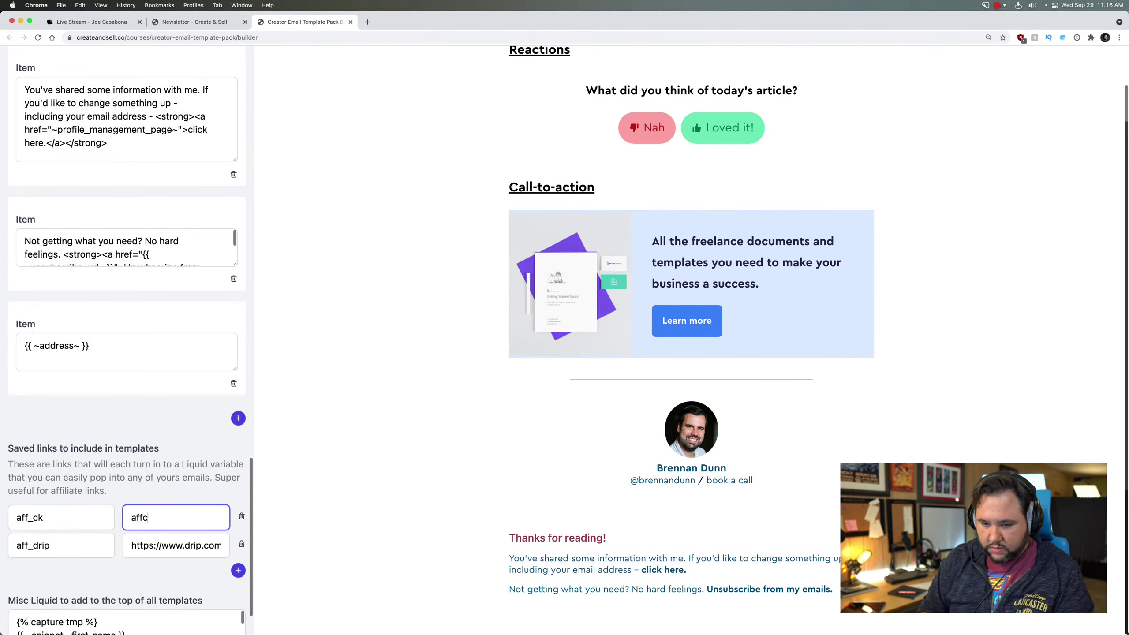
{"action": "type", "text": "ff_c"}
{"action": "key", "text": "BackSpace"}
{"action": "key", "text": "BackSpace"}
{"action": "key", "text": "BackSpace"}
{"action": "key", "text": "BackSpace"}
{"action": "type", "text": "https://joecasabona.org/go/convertkit"}
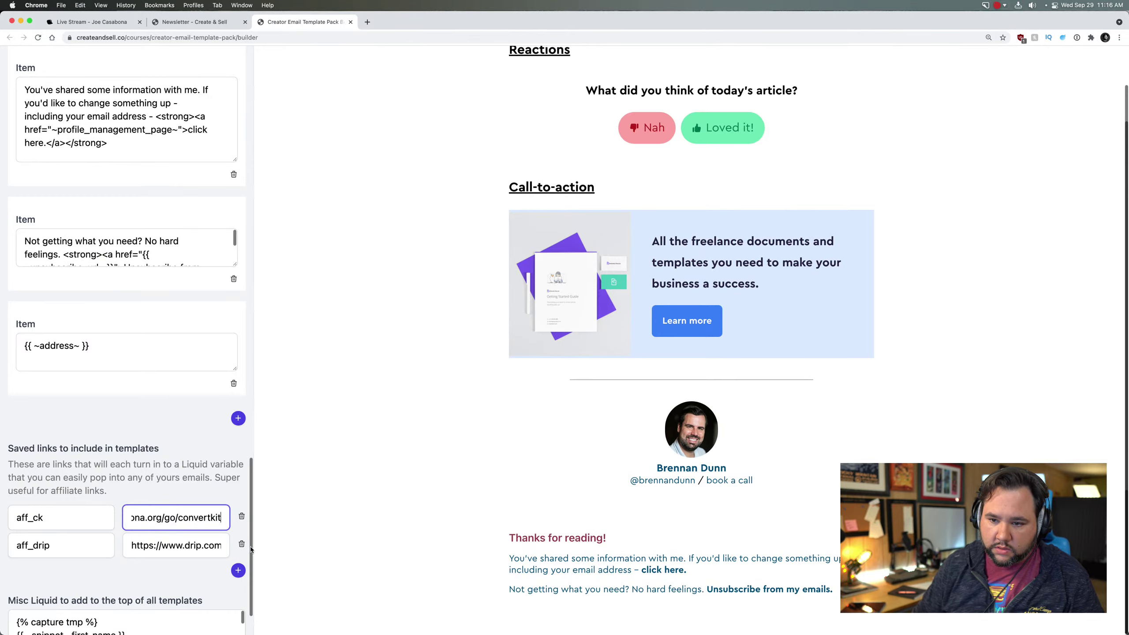
Step: Delete the aff_drip entry from the saved links to include in templates
{"action": "left_click", "coordinate": [157, 552]}
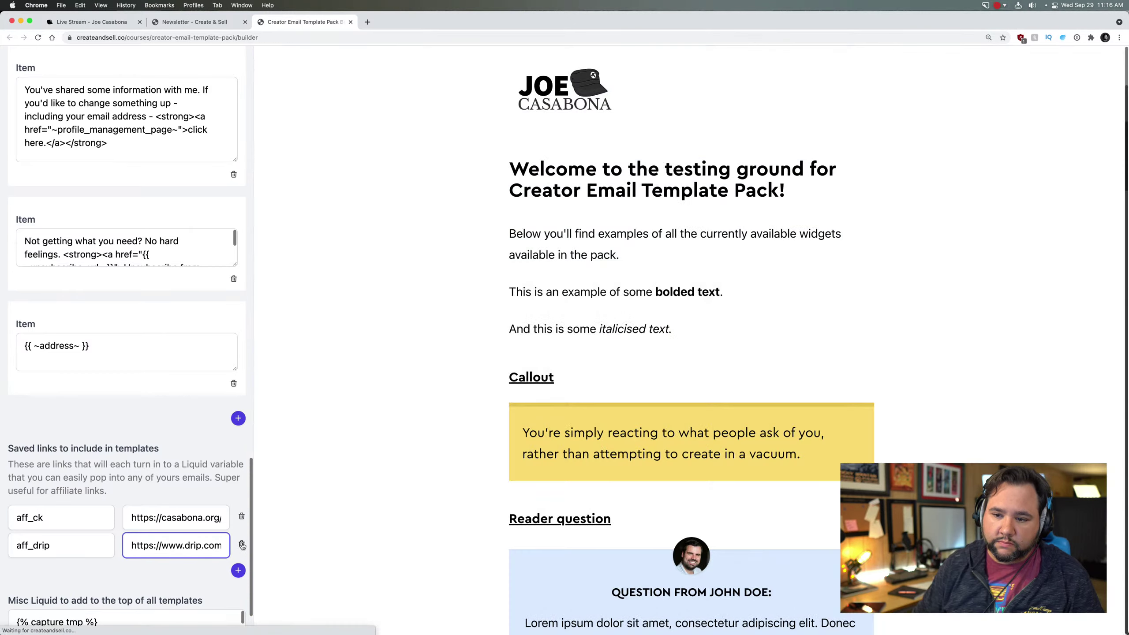
{"action": "left_click", "coordinate": [241, 543]}
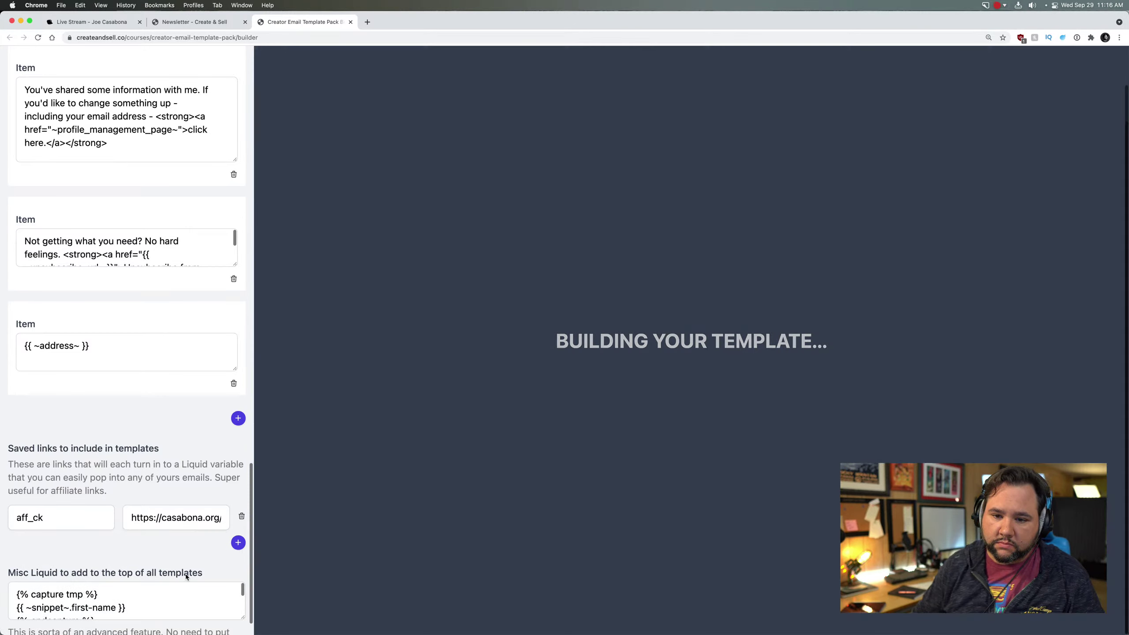
{"action": "scroll", "coordinate": [186, 574], "scroll_direction": "down", "scroll_amount": 2}
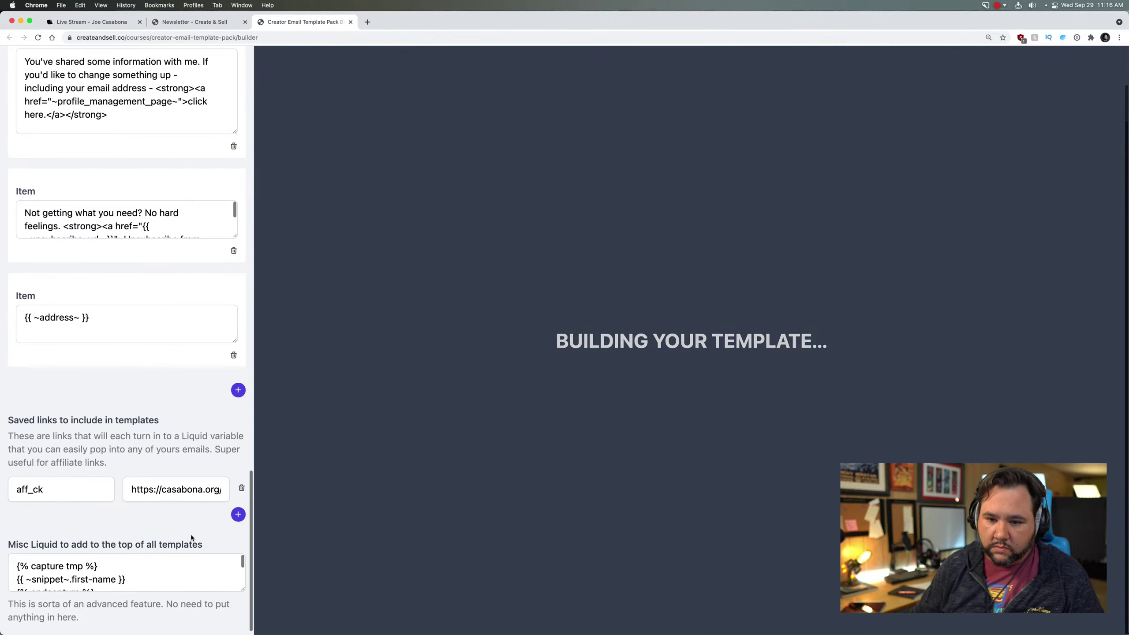
{"action": "scroll", "coordinate": [190, 535], "scroll_direction": "down", "scroll_amount": 1}
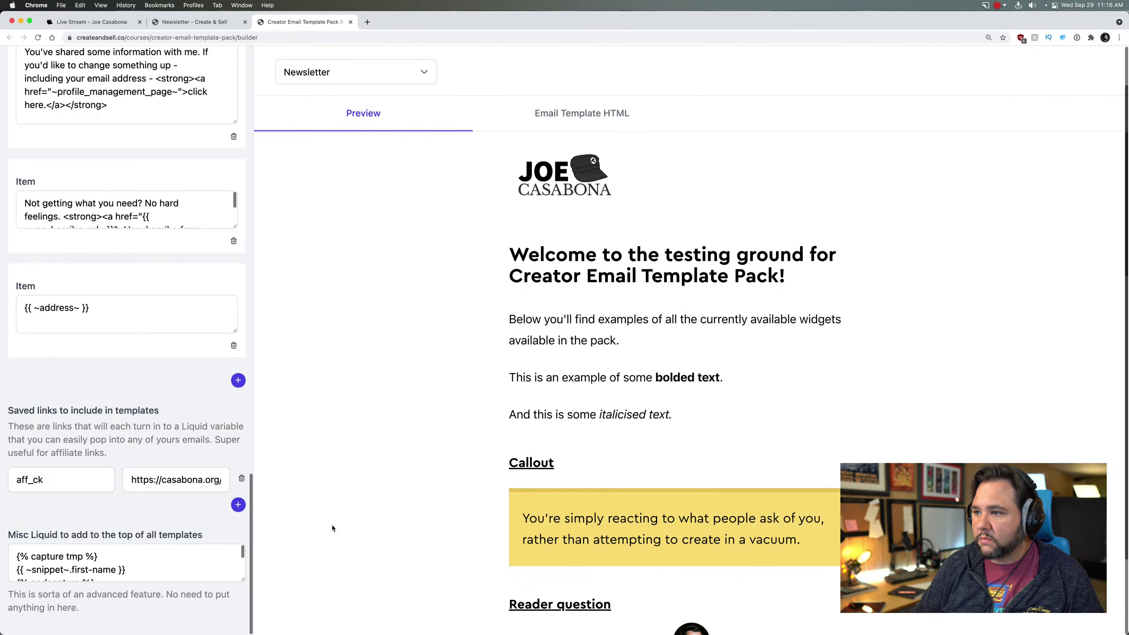
Step: Review the brand settings from the email service provider and logo down through the fonts and colours
{"action": "scroll", "coordinate": [100, 520], "scroll_direction": "up", "scroll_amount": 15}
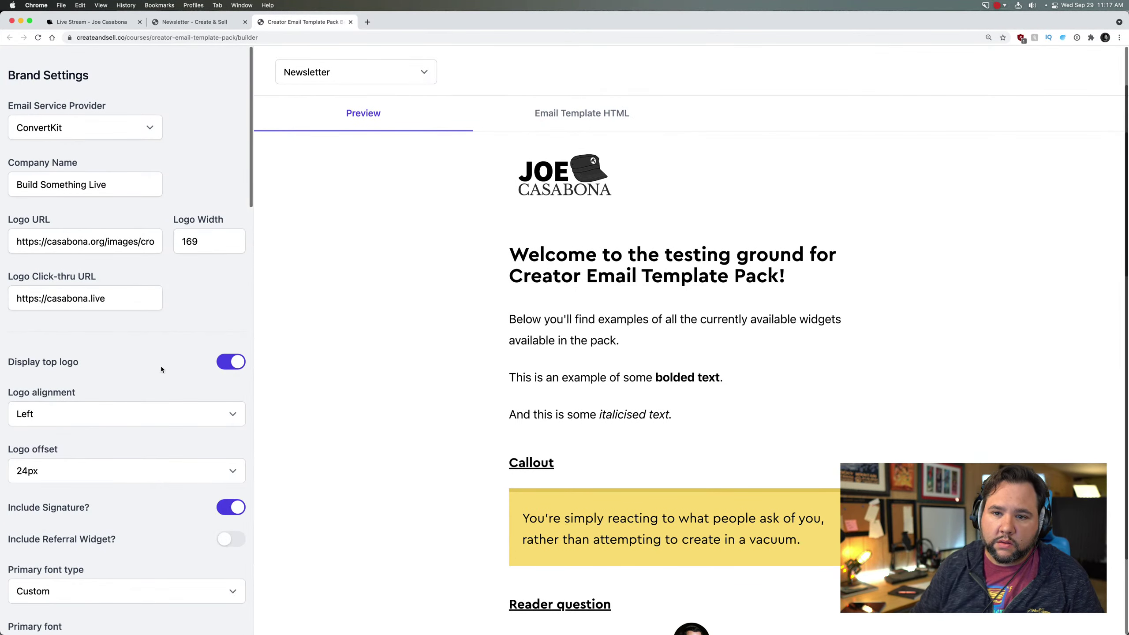
{"action": "scroll", "coordinate": [161, 369], "scroll_direction": "down", "scroll_amount": 5}
{"action": "scroll", "coordinate": [316, 369], "scroll_direction": "down", "scroll_amount": 1}
{"action": "scroll", "coordinate": [187, 370], "scroll_direction": "down", "scroll_amount": 5}
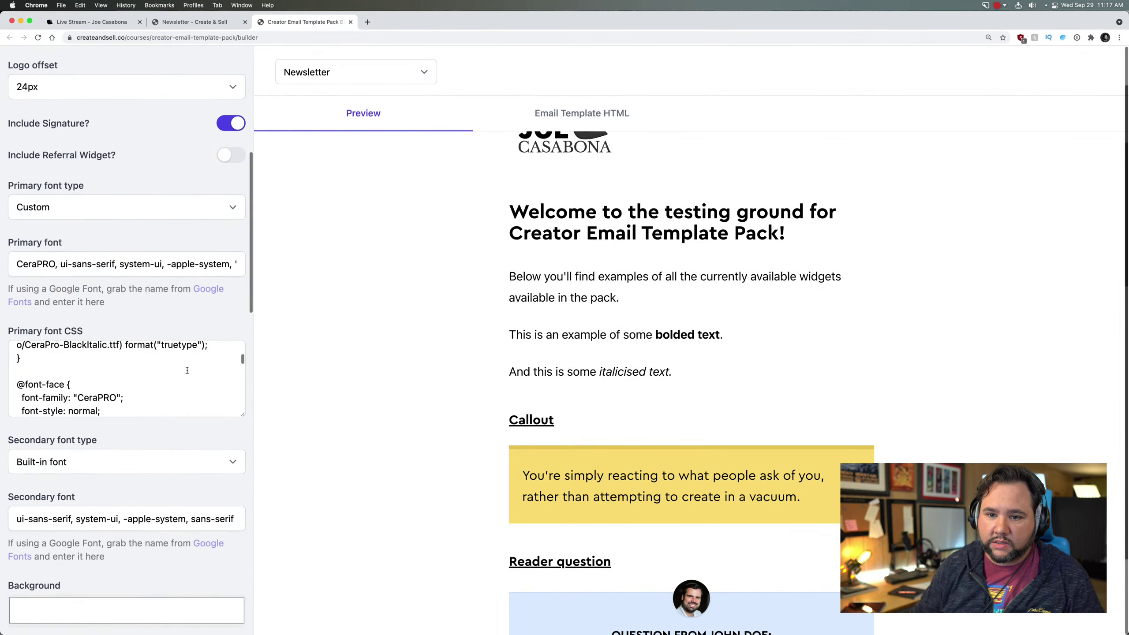
{"action": "scroll", "coordinate": [187, 370], "scroll_direction": "down", "scroll_amount": 10}
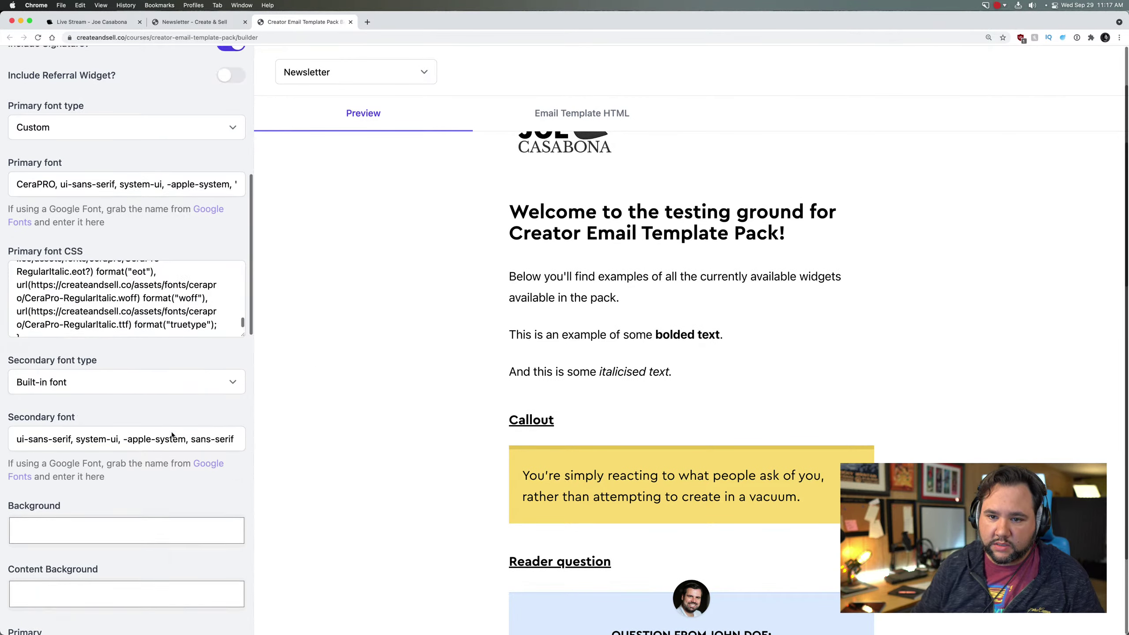
{"action": "scroll", "coordinate": [173, 435], "scroll_direction": "down", "scroll_amount": 15}
{"action": "scroll", "coordinate": [172, 435], "scroll_direction": "up", "scroll_amount": 20}
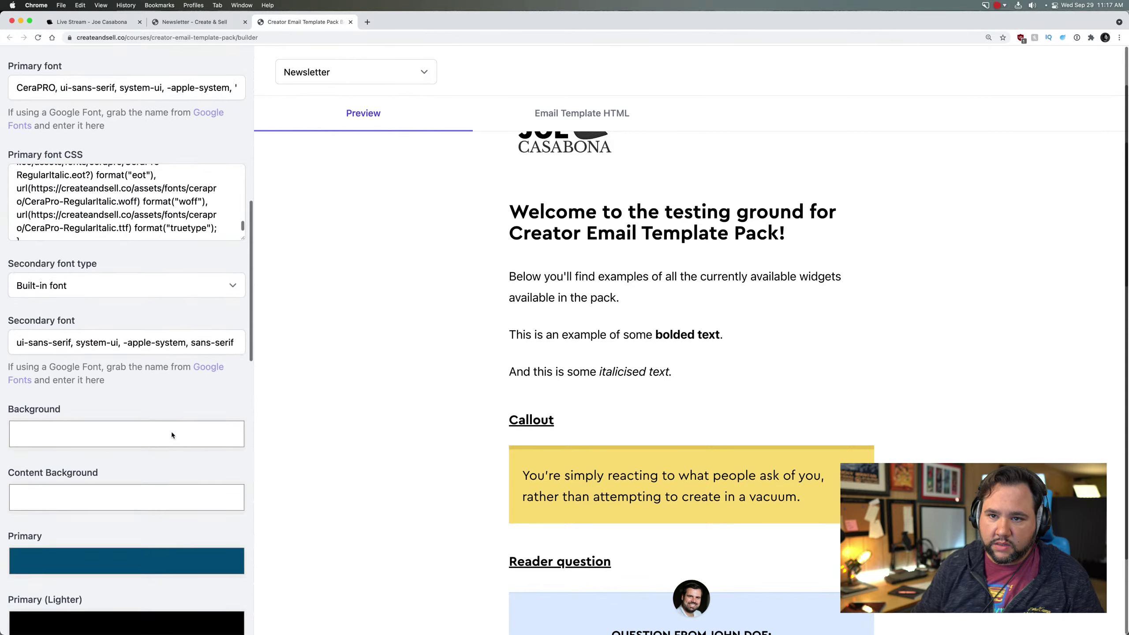
Step: Set the Secondary (Darker) colour's hex code to C16900, and darken that orange slightly
{"action": "scroll", "coordinate": [171, 431], "scroll_direction": "down", "scroll_amount": 7}
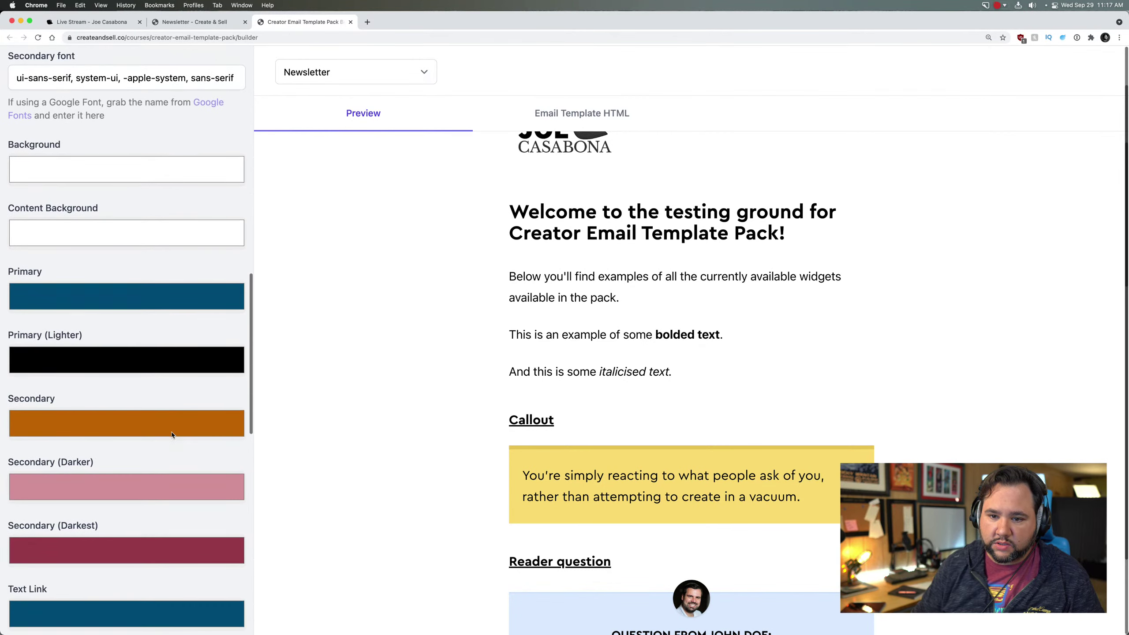
{"action": "scroll", "coordinate": [169, 432], "scroll_direction": "down", "scroll_amount": 1}
{"action": "left_click", "coordinate": [166, 435]}
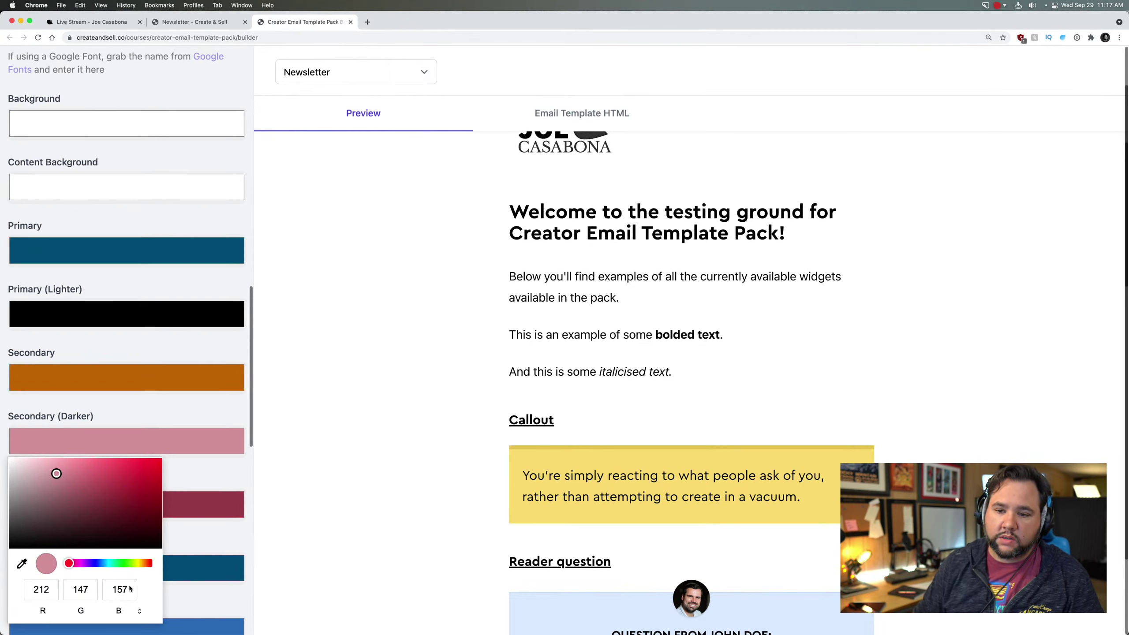
{"action": "left_click", "coordinate": [143, 612]}
{"action": "left_click", "coordinate": [143, 613]}
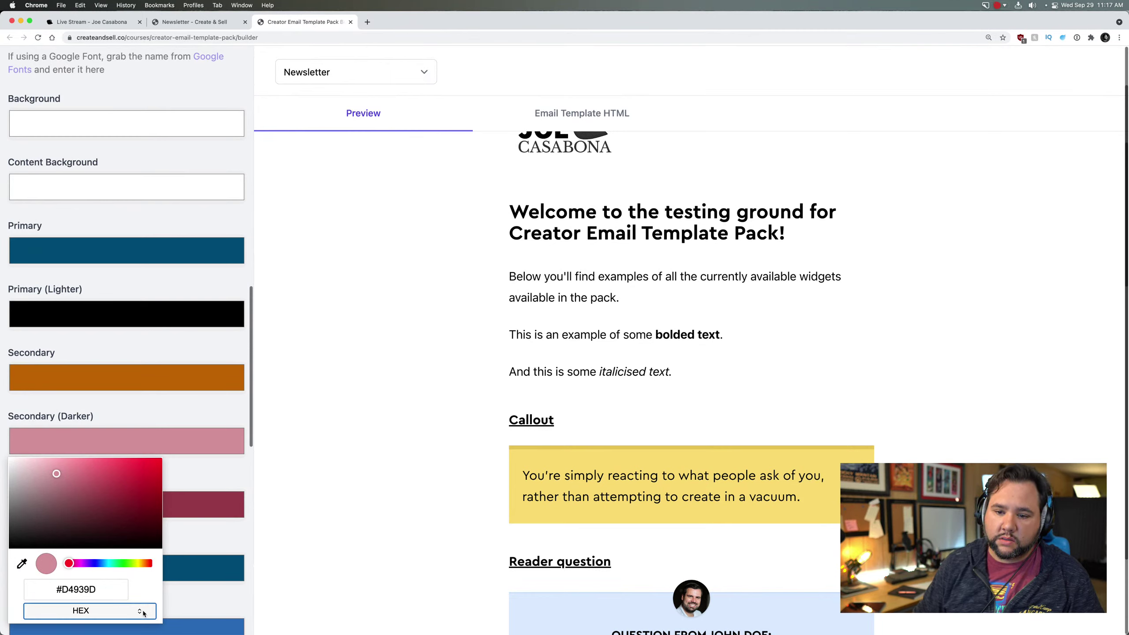
{"action": "left_click", "coordinate": [106, 595]}
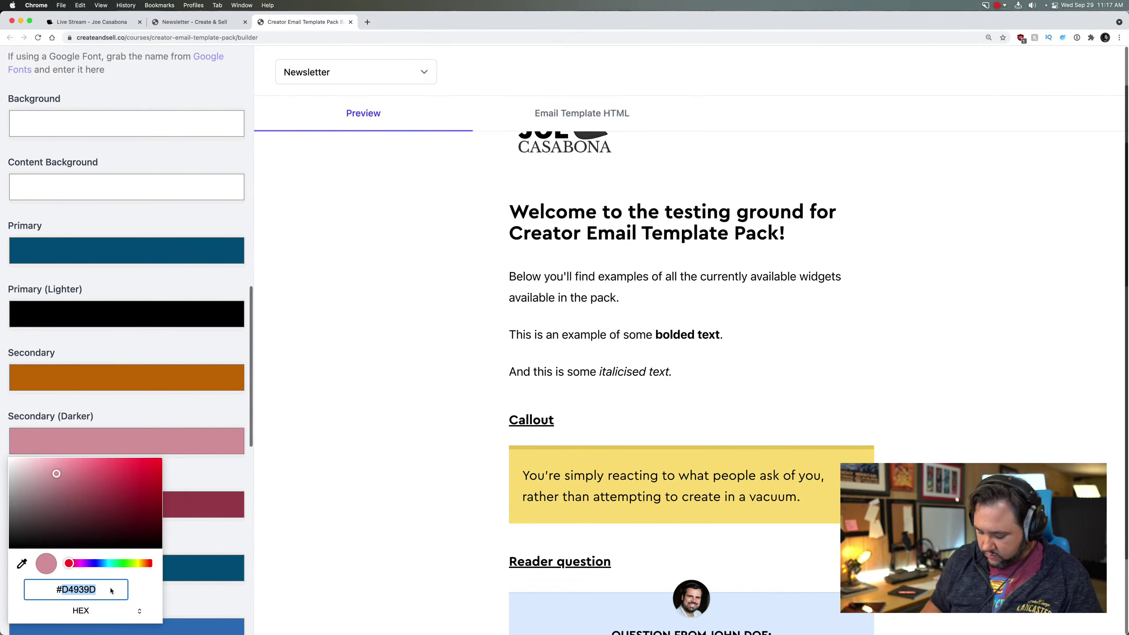
{"action": "type", "text": "C16900"}
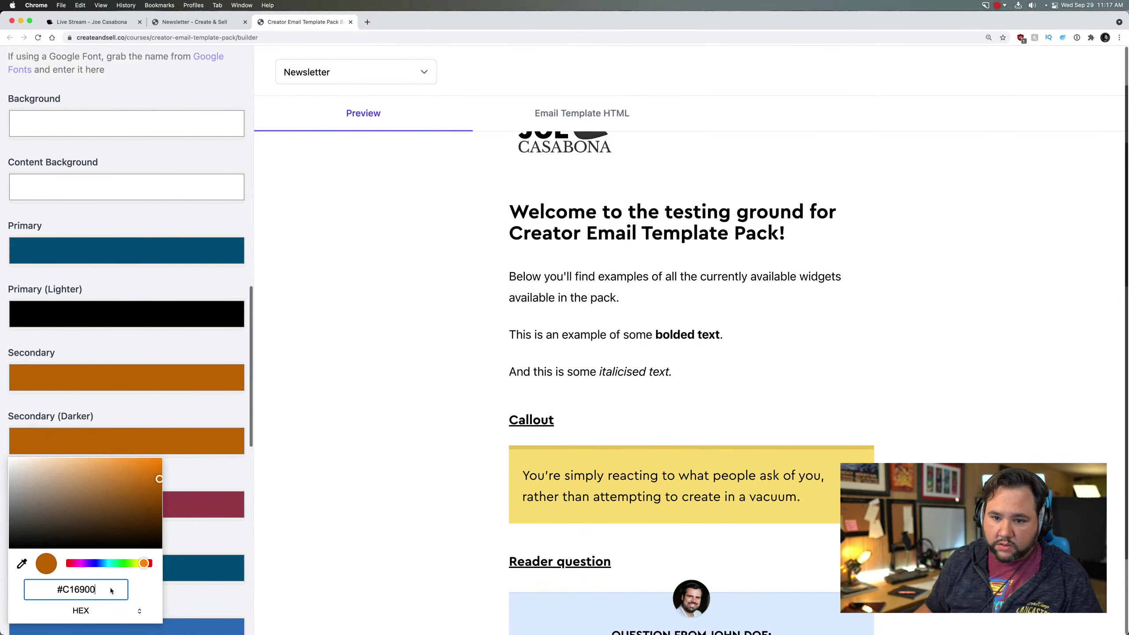
{"action": "left_click", "coordinate": [156, 489]}
{"action": "left_click", "coordinate": [190, 476]}
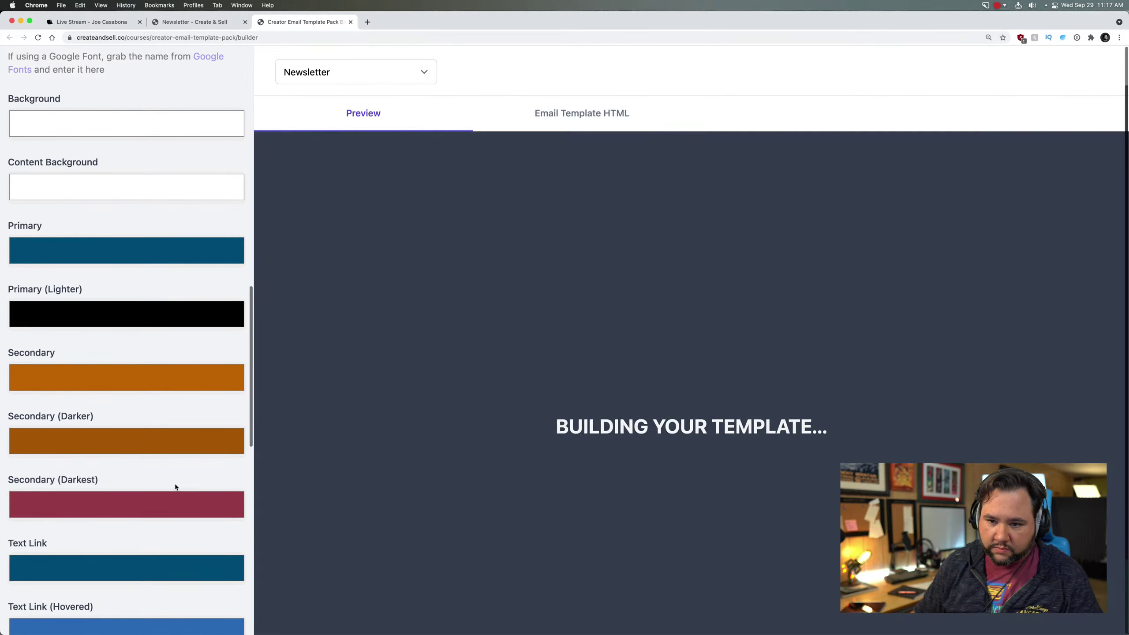
Step: Set the Secondary (Darkest) colour to the dark red #61000F
{"action": "left_click", "coordinate": [144, 504]}
{"action": "left_click", "coordinate": [139, 476]}
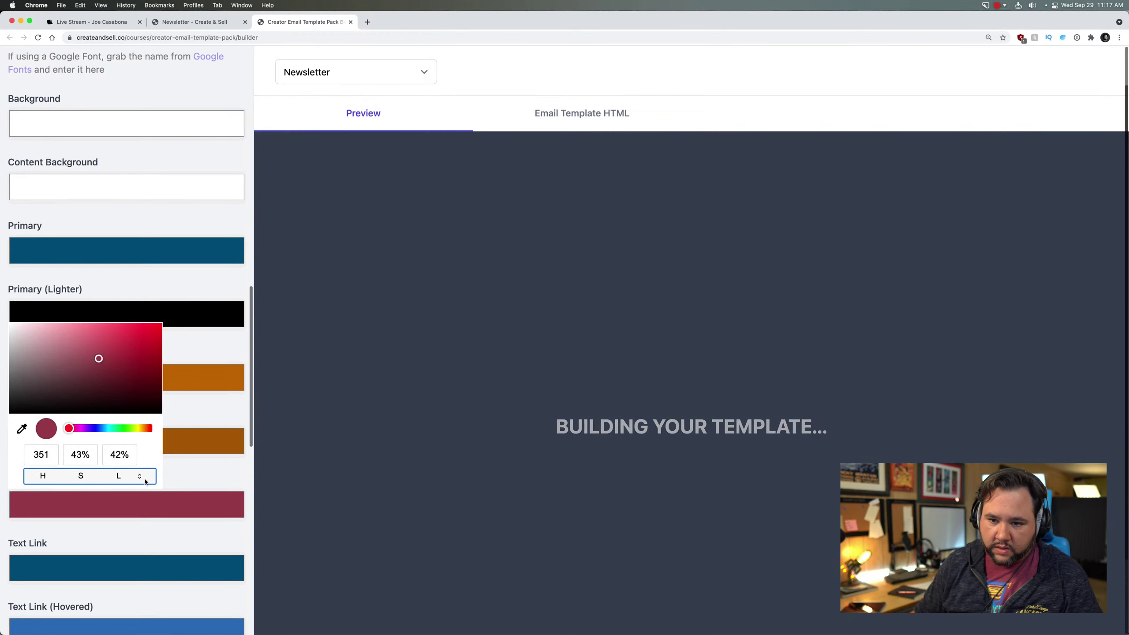
{"action": "left_click", "coordinate": [137, 476]}
{"action": "left_click", "coordinate": [106, 459]}
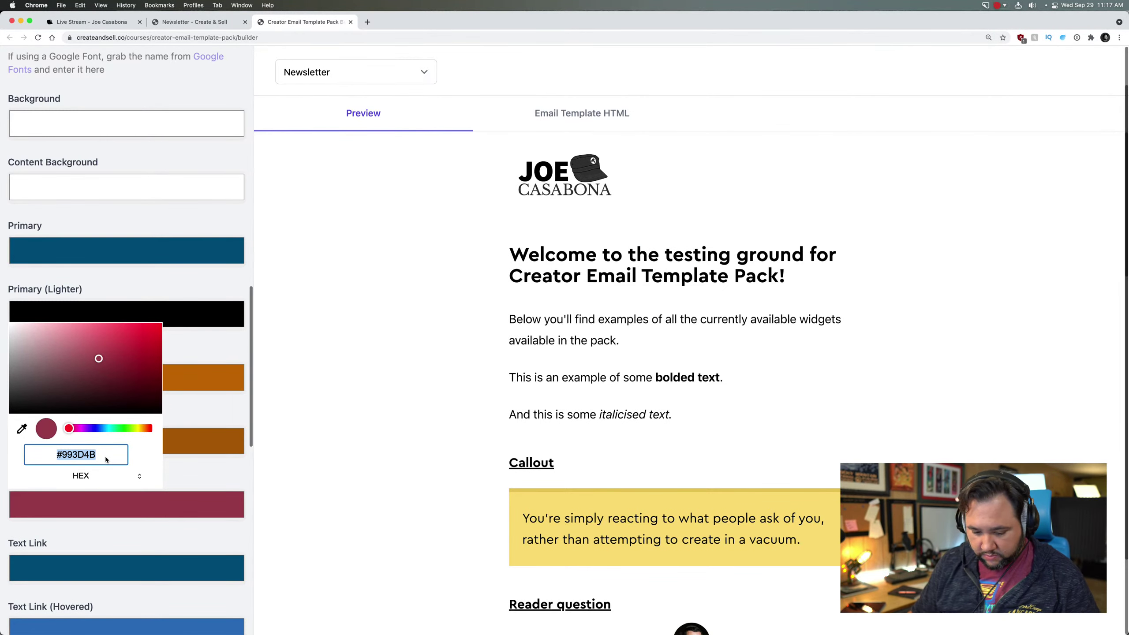
{"action": "left_click", "coordinate": [156, 380]}
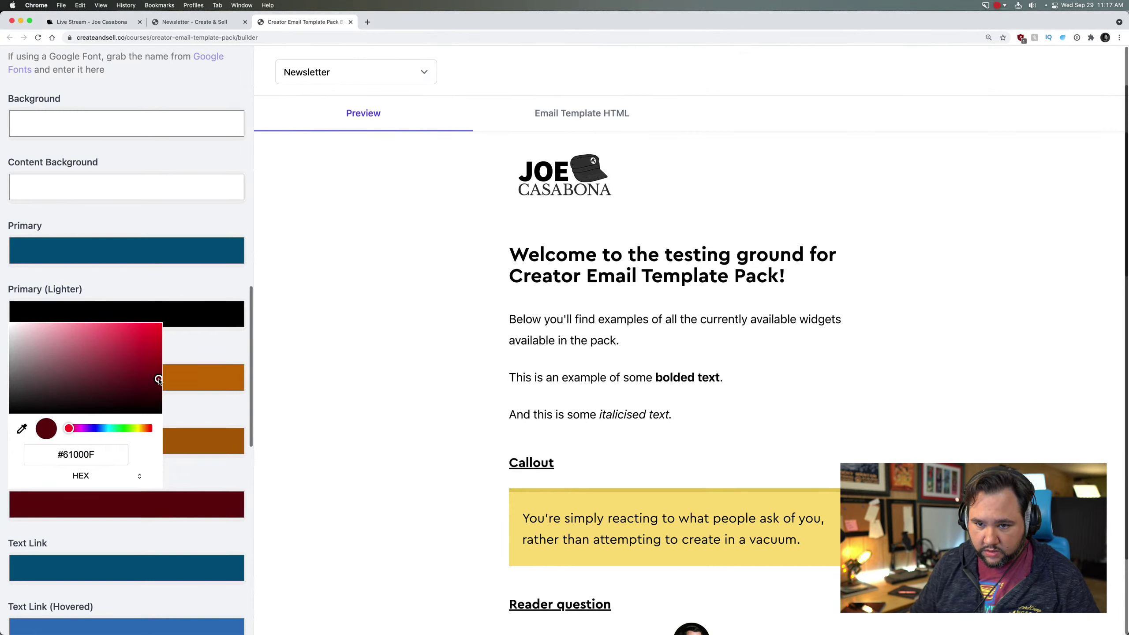
{"action": "left_click", "coordinate": [164, 535]}
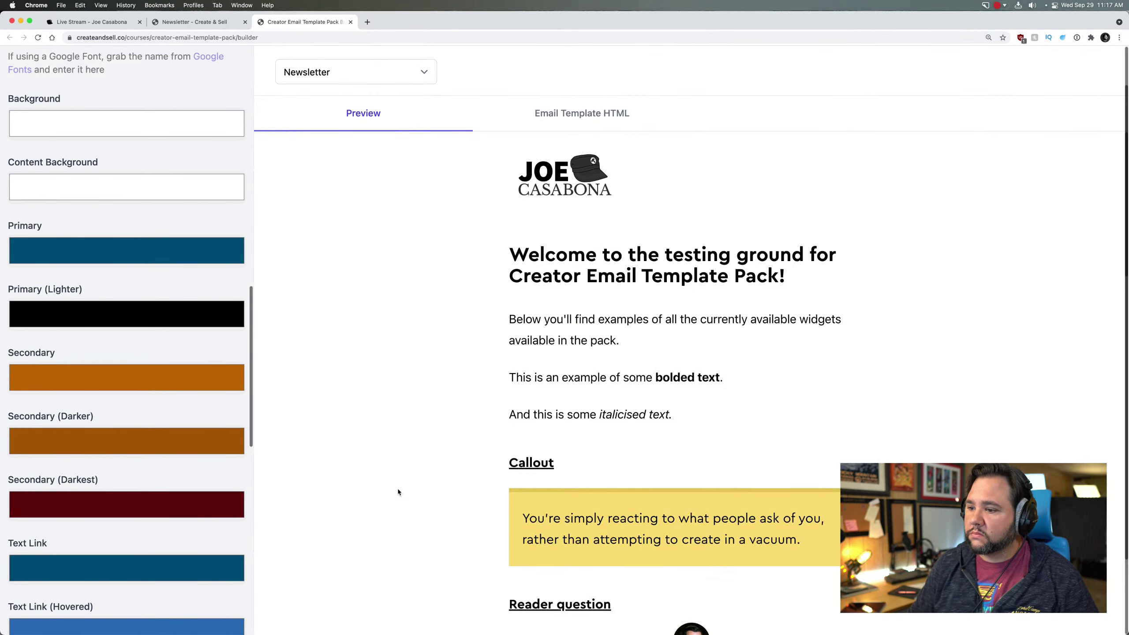
Step: Review the widgets in the newsletter preview, and check the text link colours and footer lines in the brand settings
{"action": "scroll", "coordinate": [399, 492], "scroll_direction": "down", "scroll_amount": 5}
{"action": "scroll", "coordinate": [398, 491], "scroll_direction": "down", "scroll_amount": 10}
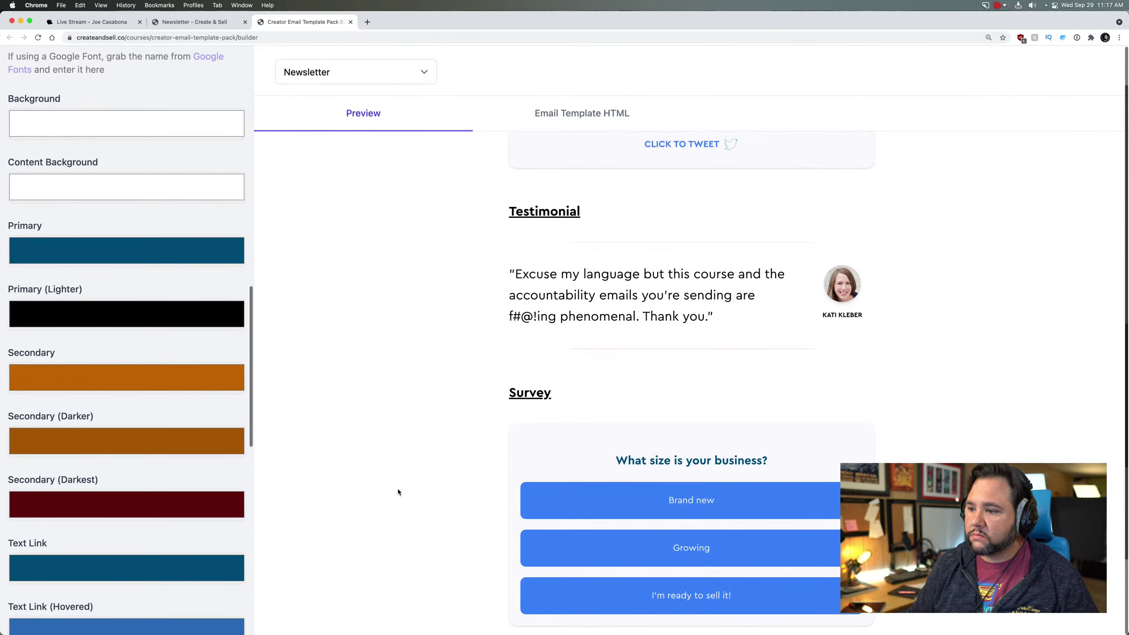
{"action": "scroll", "coordinate": [398, 491], "scroll_direction": "down", "scroll_amount": 8}
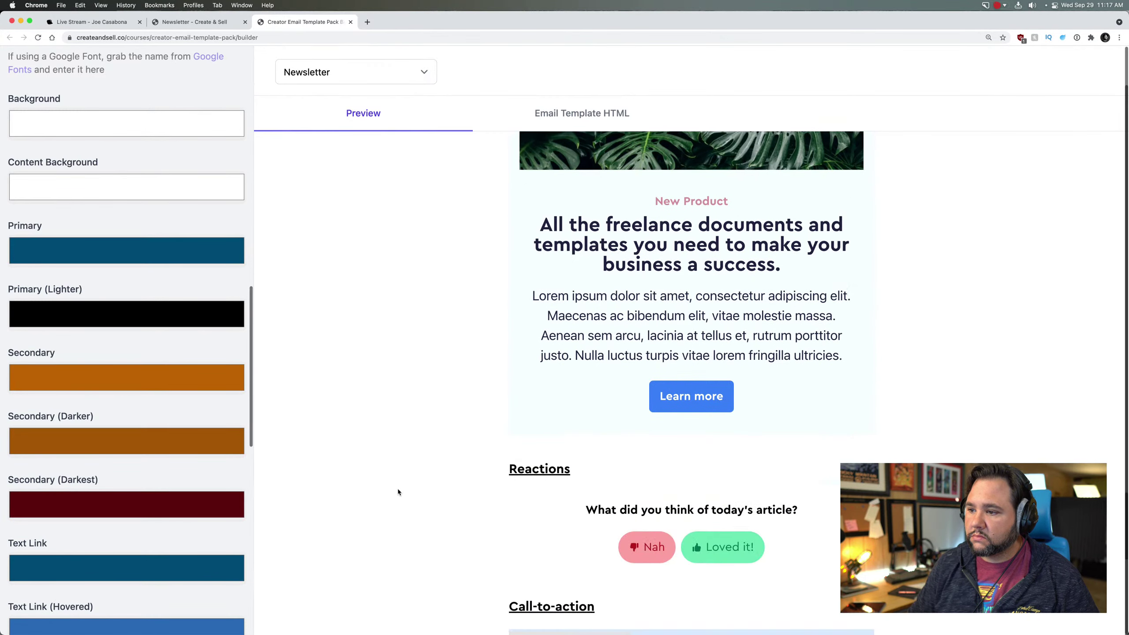
{"action": "scroll", "coordinate": [117, 515], "scroll_direction": "down", "scroll_amount": 10}
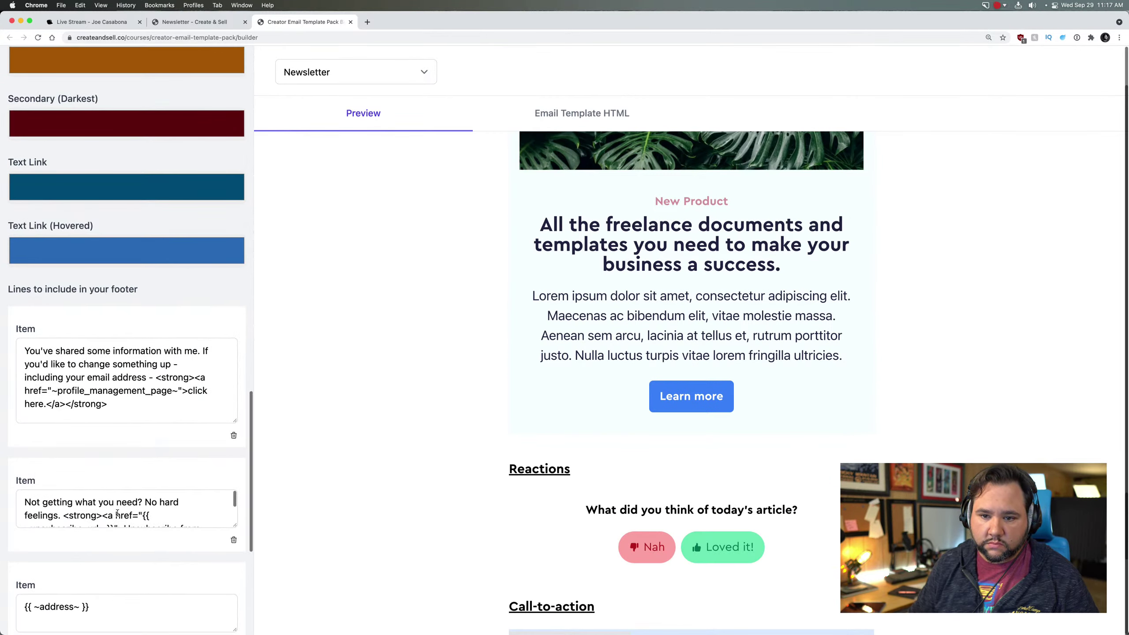
{"action": "scroll", "coordinate": [116, 513], "scroll_direction": "up", "scroll_amount": 2}
{"action": "scroll", "coordinate": [117, 513], "scroll_direction": "up", "scroll_amount": 1}
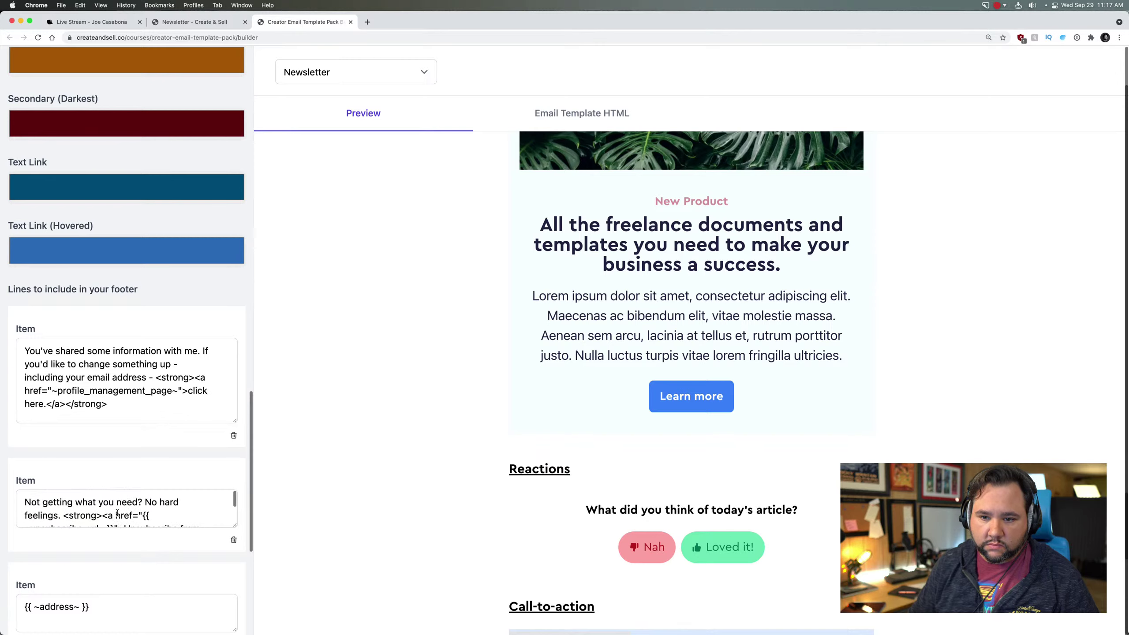
{"action": "scroll", "coordinate": [91, 465], "scroll_direction": "down", "scroll_amount": 7}
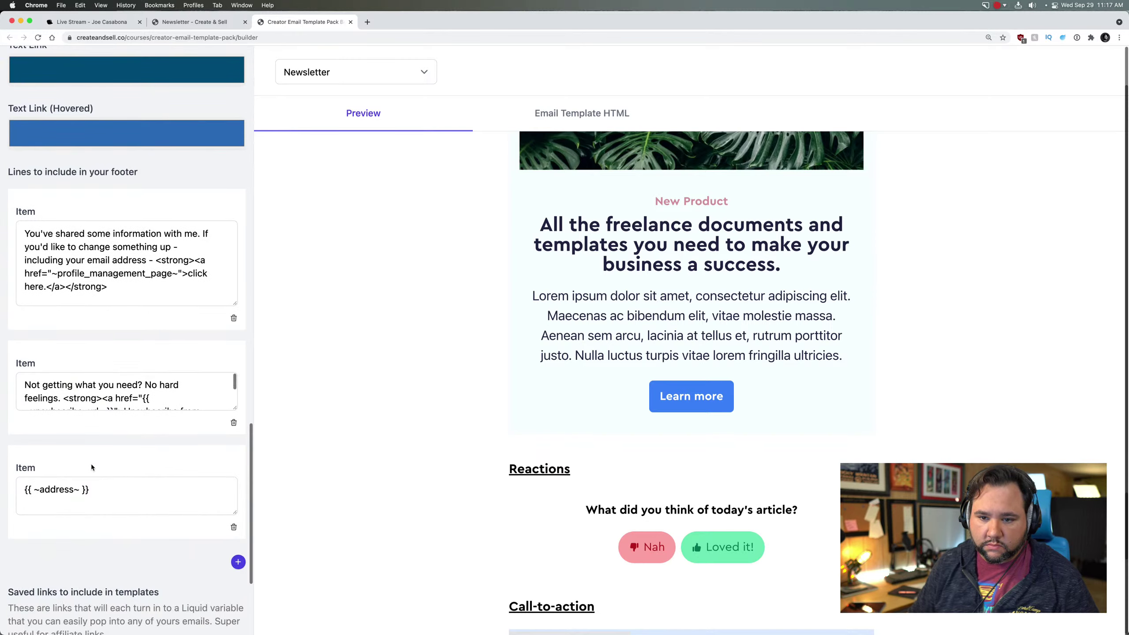
Step: Save the configuration changes to the template pack and dismiss the confirmation
{"action": "scroll", "coordinate": [90, 465], "scroll_direction": "up", "scroll_amount": 20}
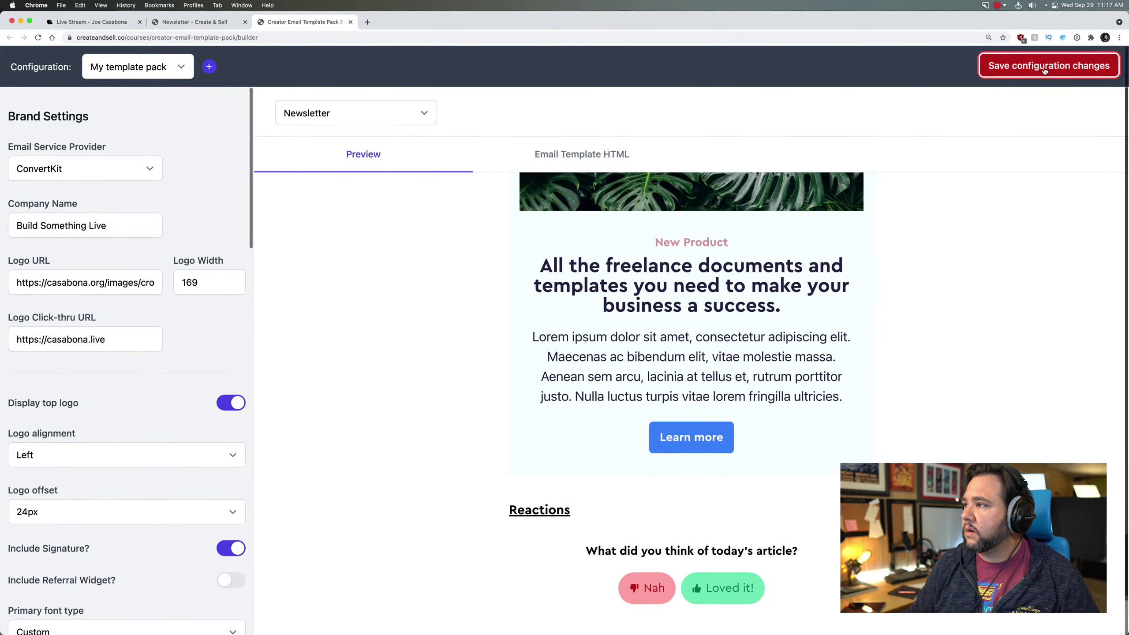
{"action": "left_click", "coordinate": [1071, 67]}
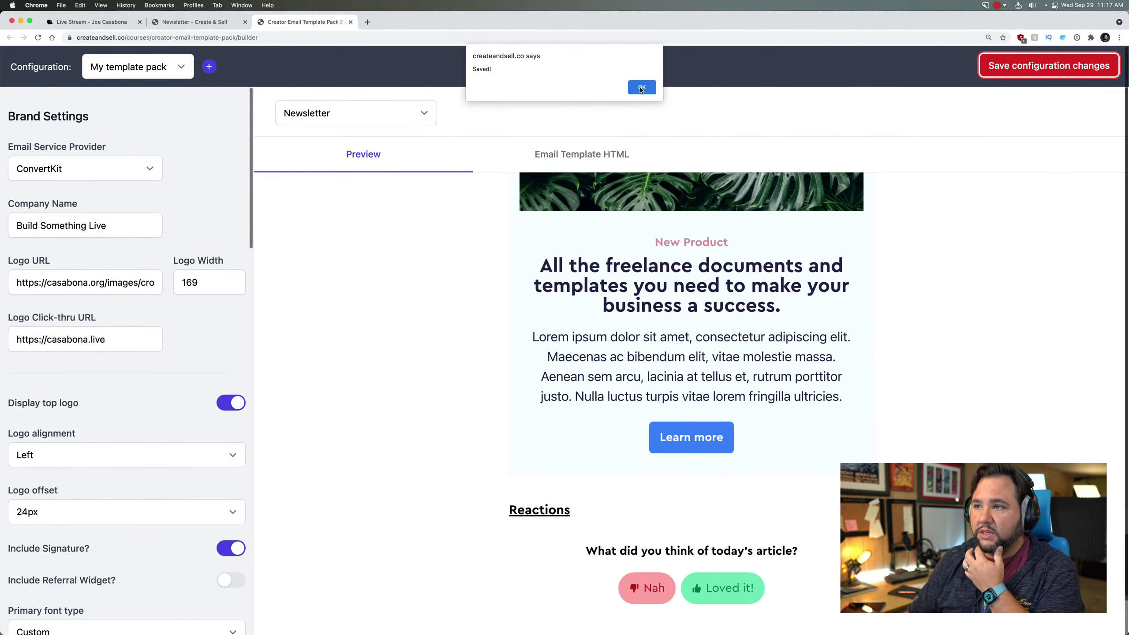
{"action": "left_click", "coordinate": [640, 89]}
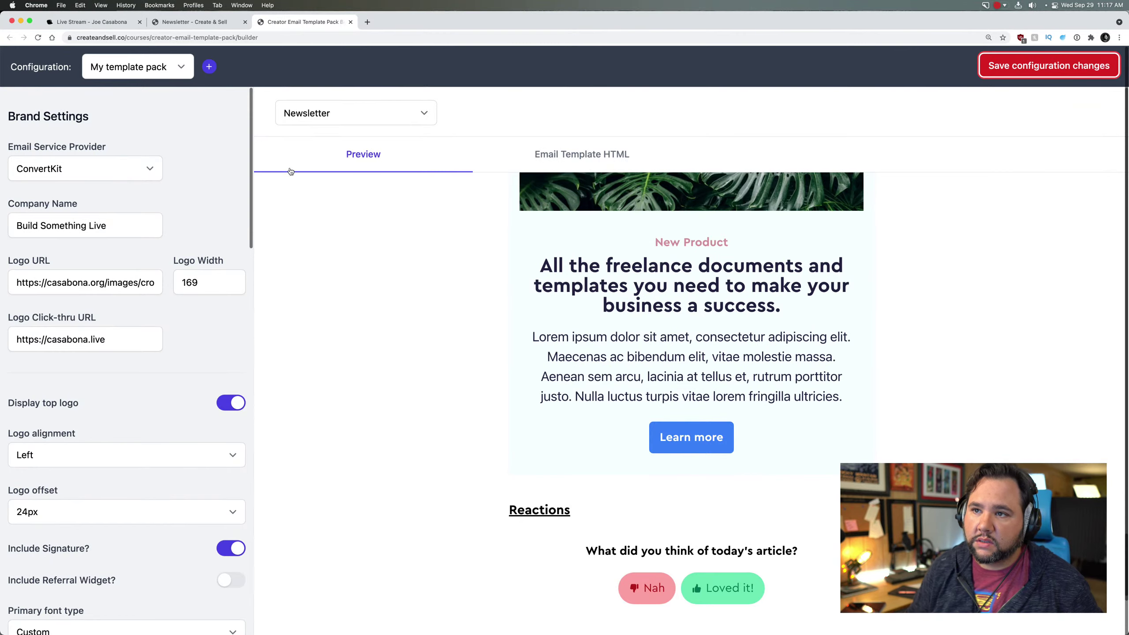
Step: Examine the Callout widget's preview, settings and Liquid code for use in emails
{"action": "left_click", "coordinate": [321, 115]}
{"action": "left_click", "coordinate": [341, 170]}
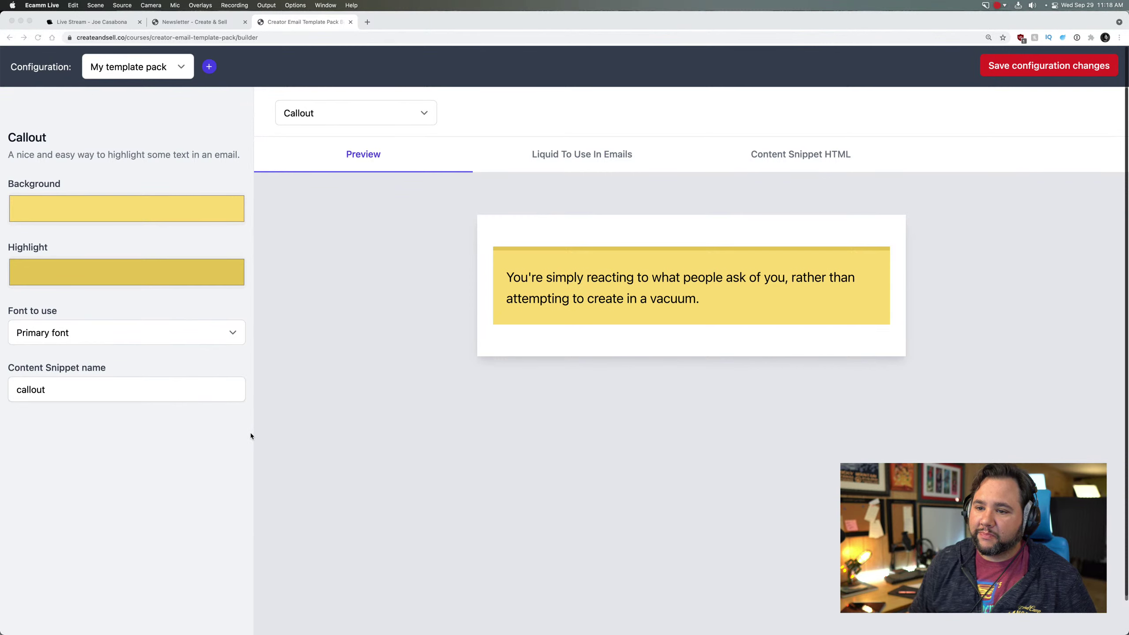
{"action": "left_click", "coordinate": [937, 427]}
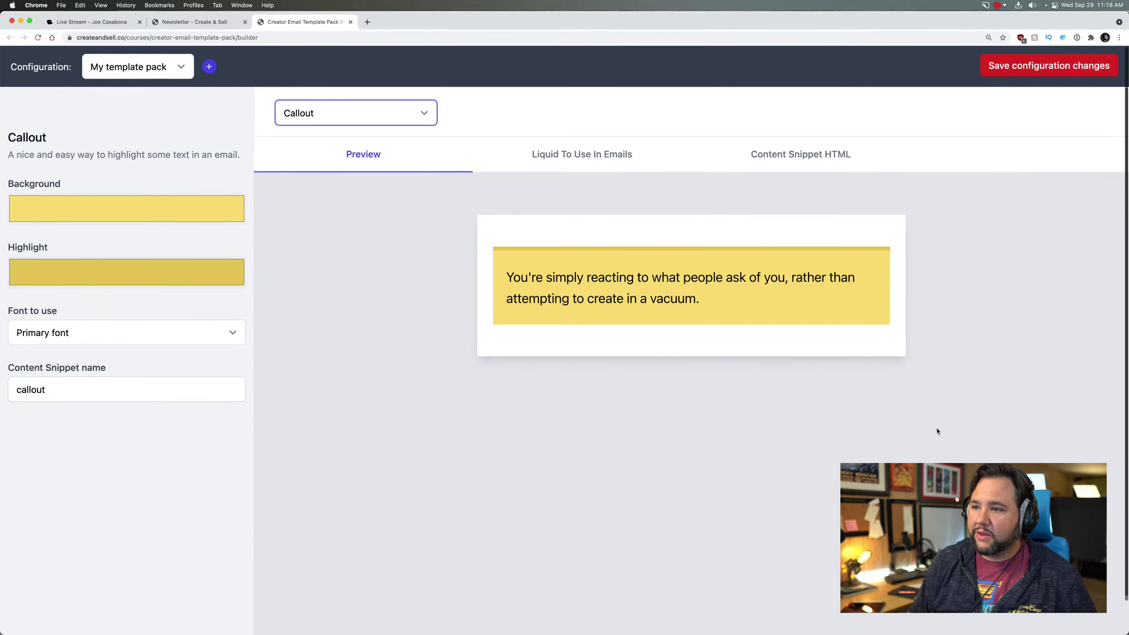
{"action": "left_click", "coordinate": [578, 164]}
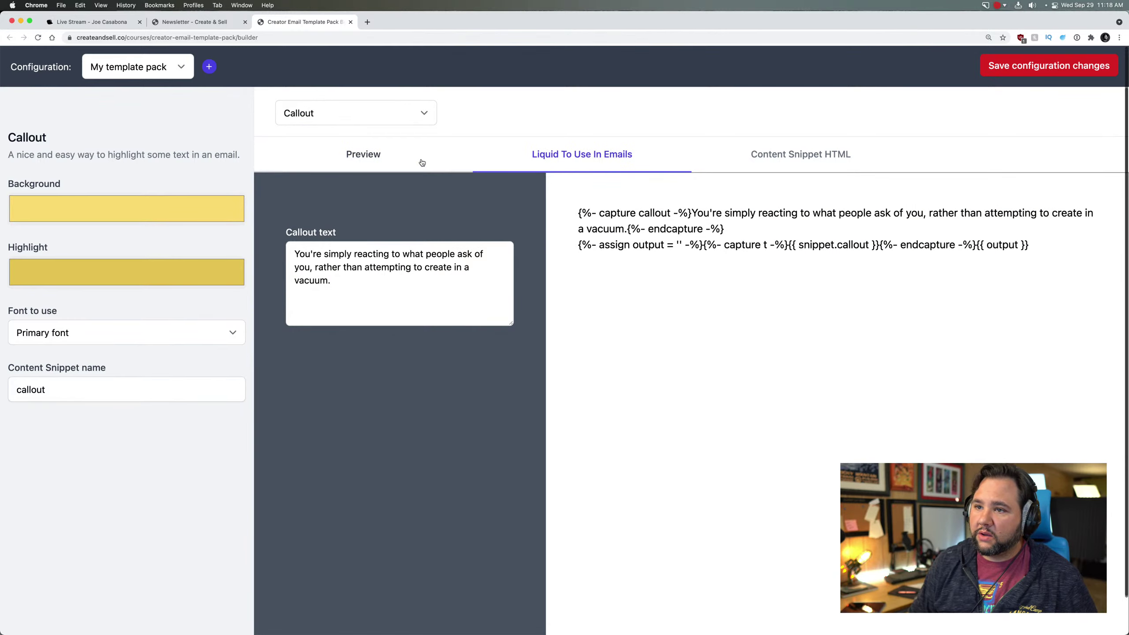
{"action": "left_click", "coordinate": [394, 158]}
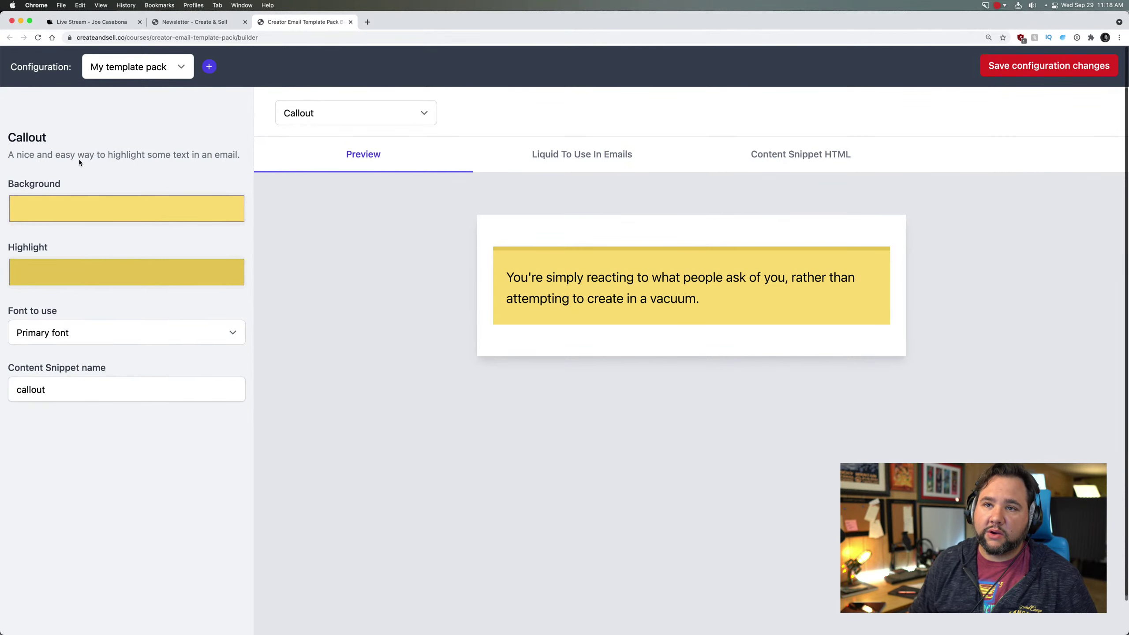
Step: Switch to the Newsletter - Using blocks template and look through its preview
{"action": "left_click", "coordinate": [300, 112]}
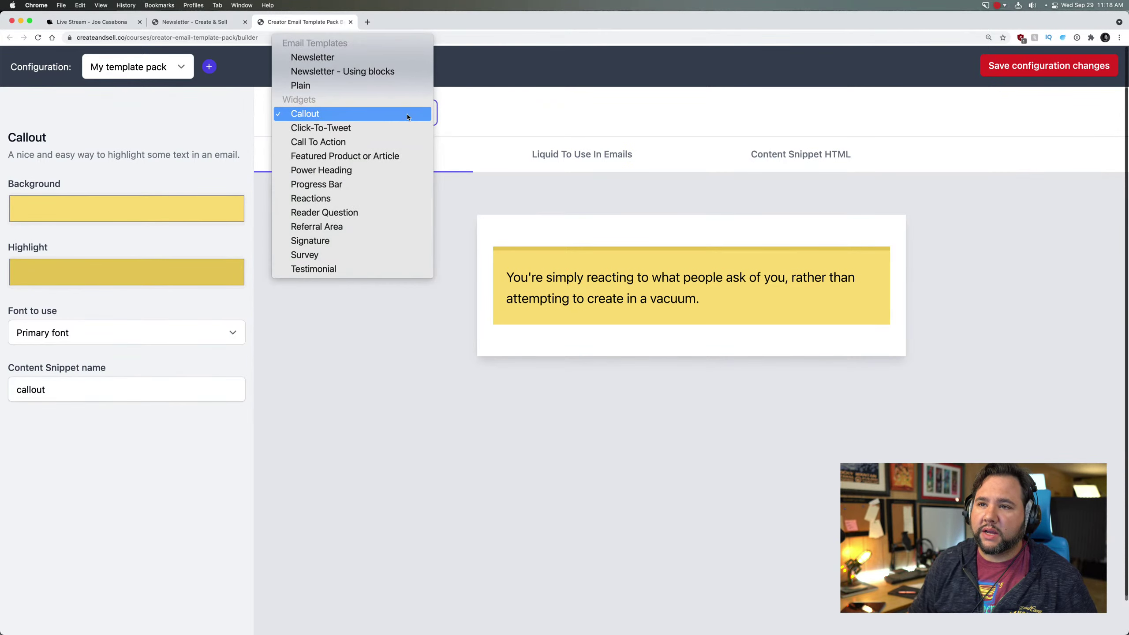
{"action": "left_click", "coordinate": [348, 71]}
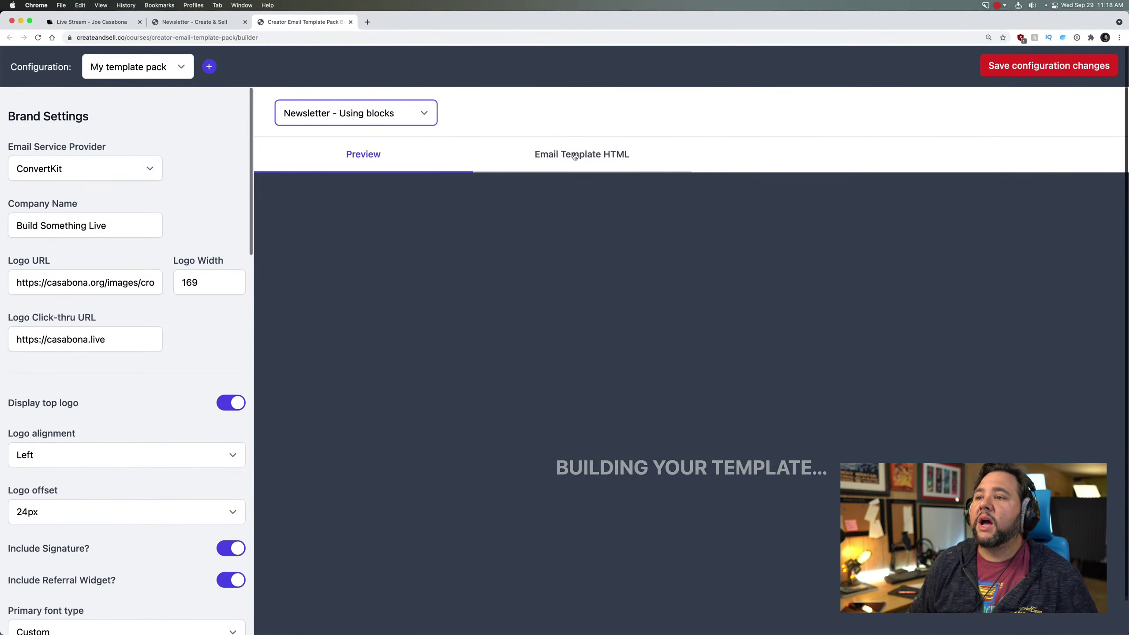
{"action": "scroll", "coordinate": [548, 298], "scroll_direction": "down", "scroll_amount": 5}
{"action": "scroll", "coordinate": [547, 298], "scroll_direction": "down", "scroll_amount": 8}
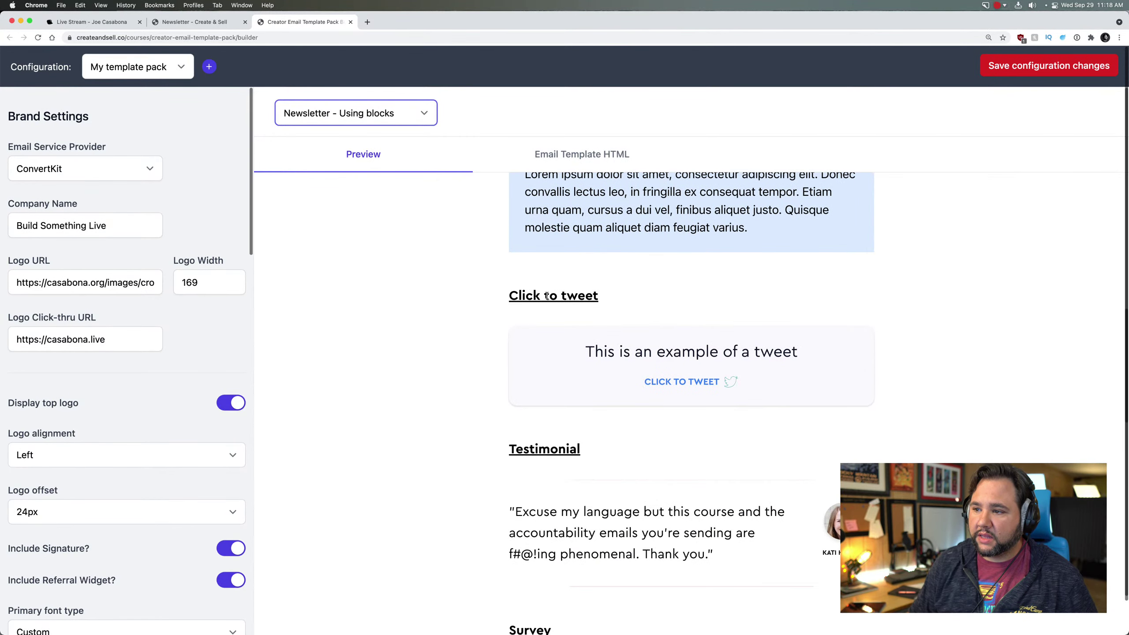
{"action": "scroll", "coordinate": [548, 297], "scroll_direction": "up", "scroll_amount": 14}
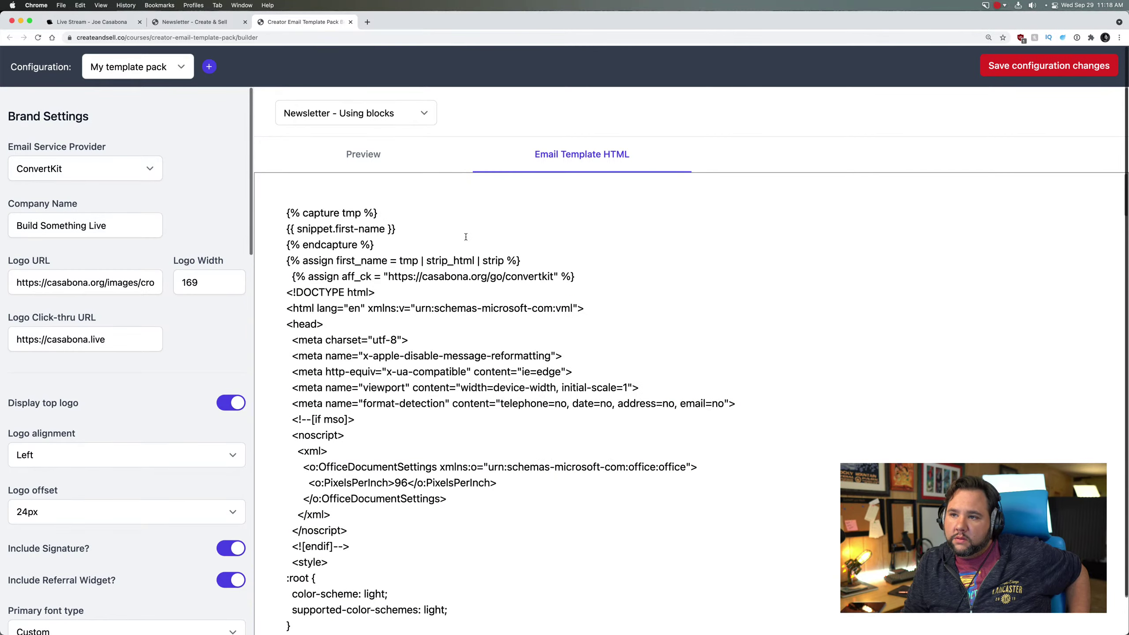
Step: Select and copy the entire Email Template HTML of the Newsletter - Using blocks template
{"action": "left_click", "coordinate": [466, 236]}
{"action": "scroll", "coordinate": [466, 236], "scroll_direction": "down", "scroll_amount": 20}
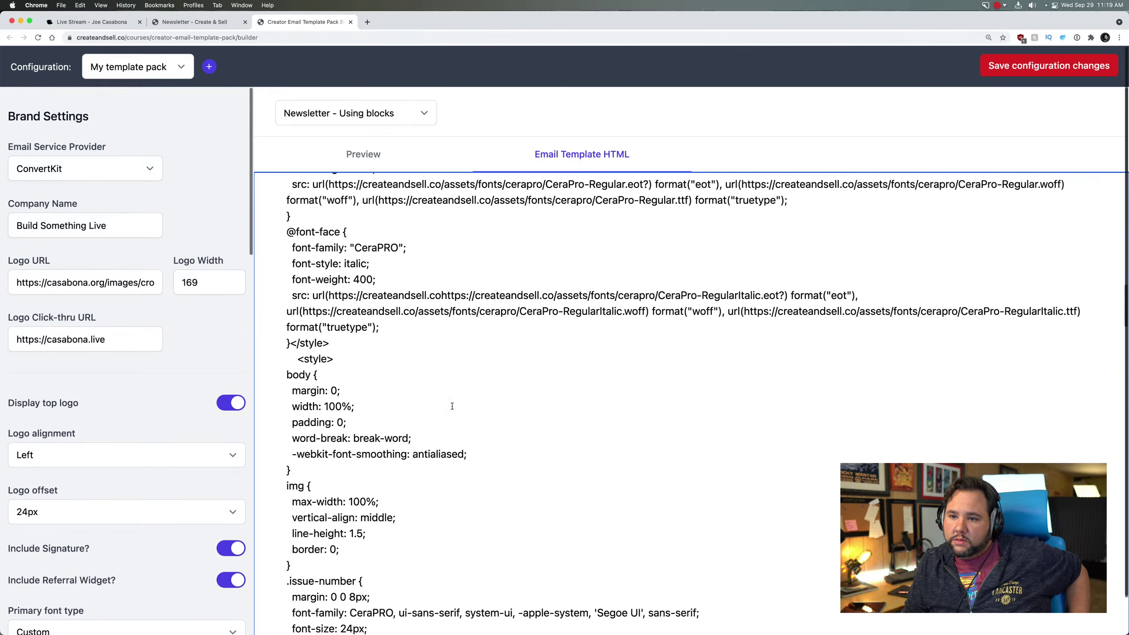
{"action": "scroll", "coordinate": [450, 416], "scroll_direction": "down", "scroll_amount": 20}
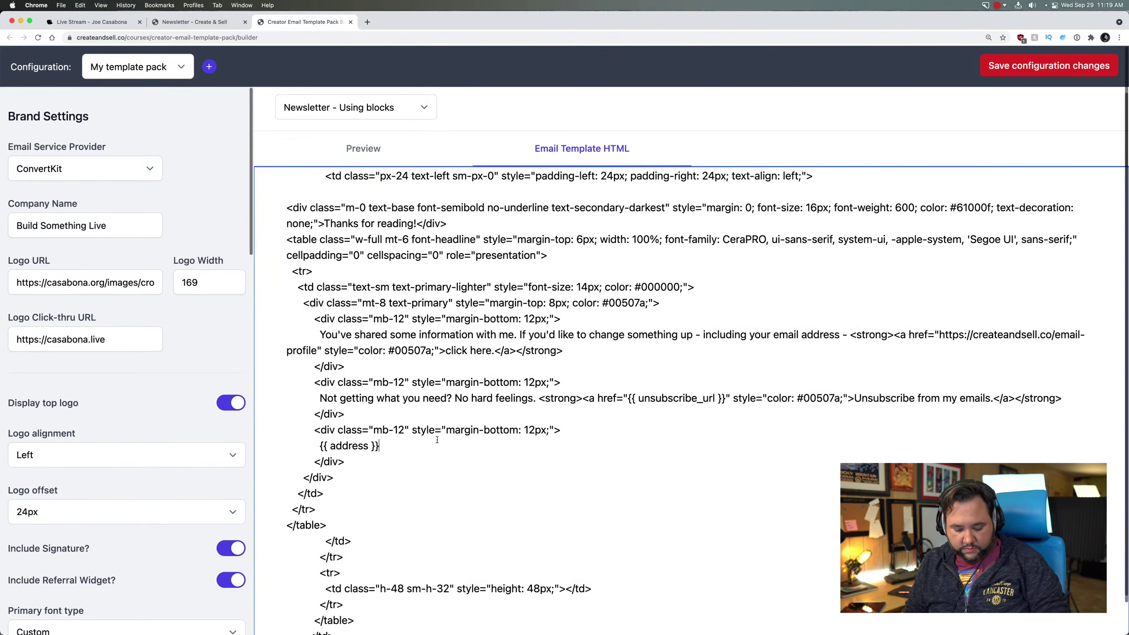
{"action": "key", "text": "super+a"}
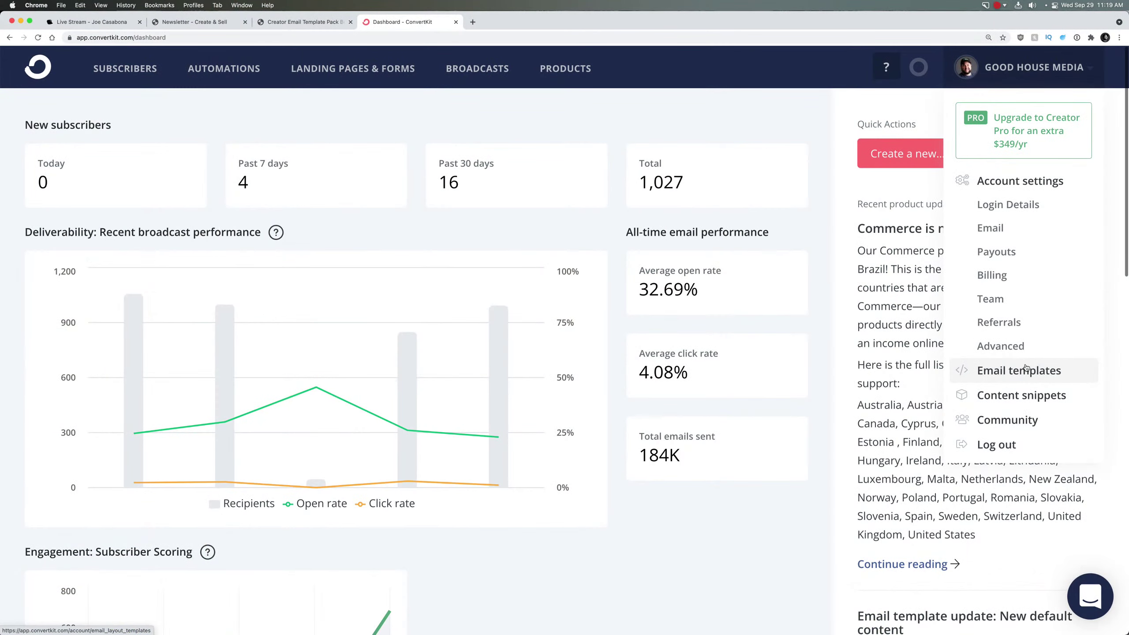
Step: Switch to ConvertKit's email templates and start a new template in the HTML editor
{"action": "left_click", "coordinate": [1026, 368]}
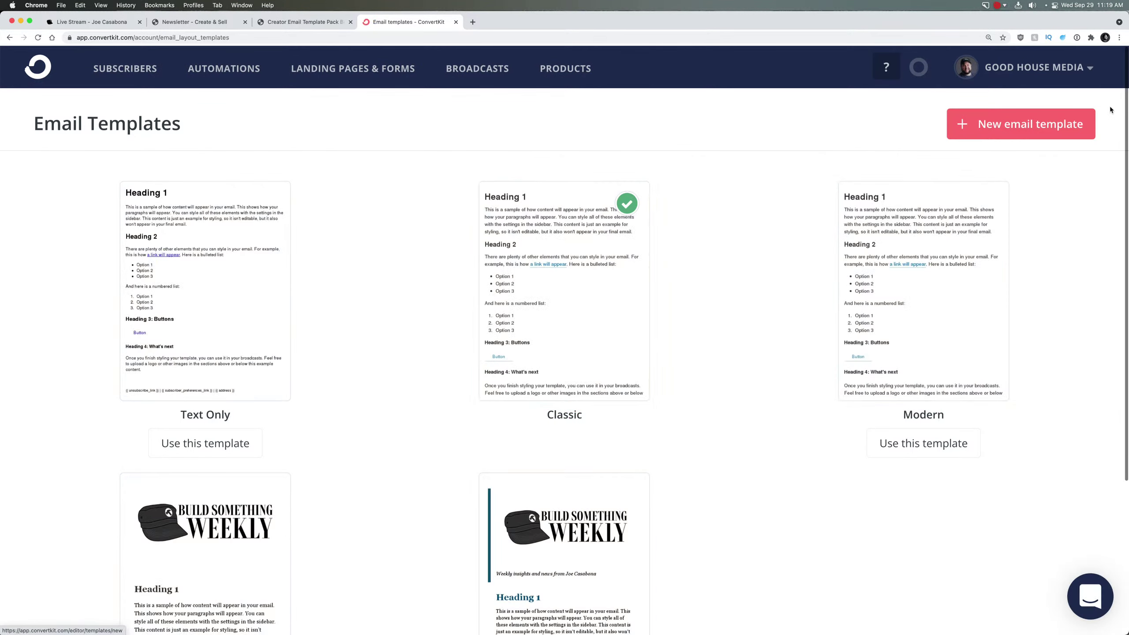
{"action": "left_click", "coordinate": [1043, 131]}
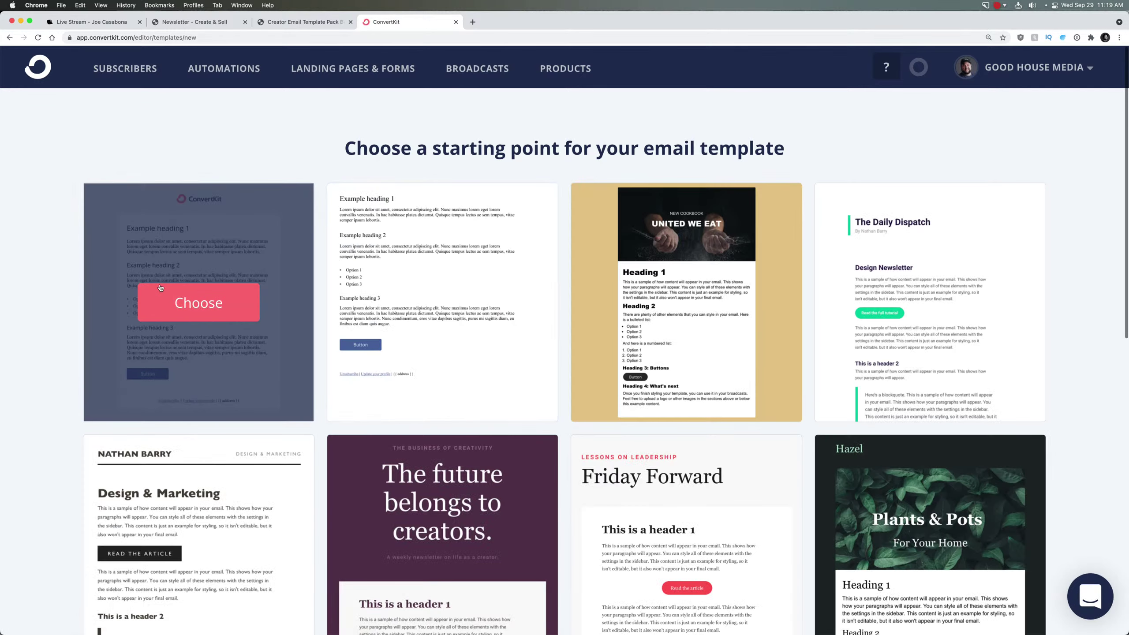
{"action": "scroll", "coordinate": [160, 287], "scroll_direction": "down", "scroll_amount": 10}
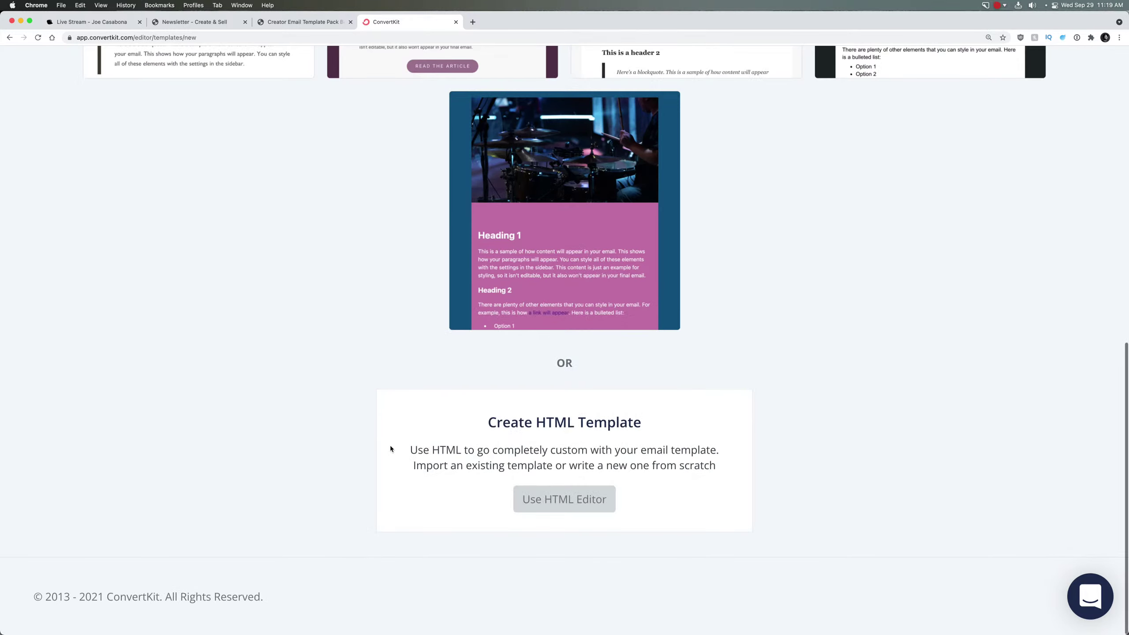
{"action": "left_click", "coordinate": [579, 497]}
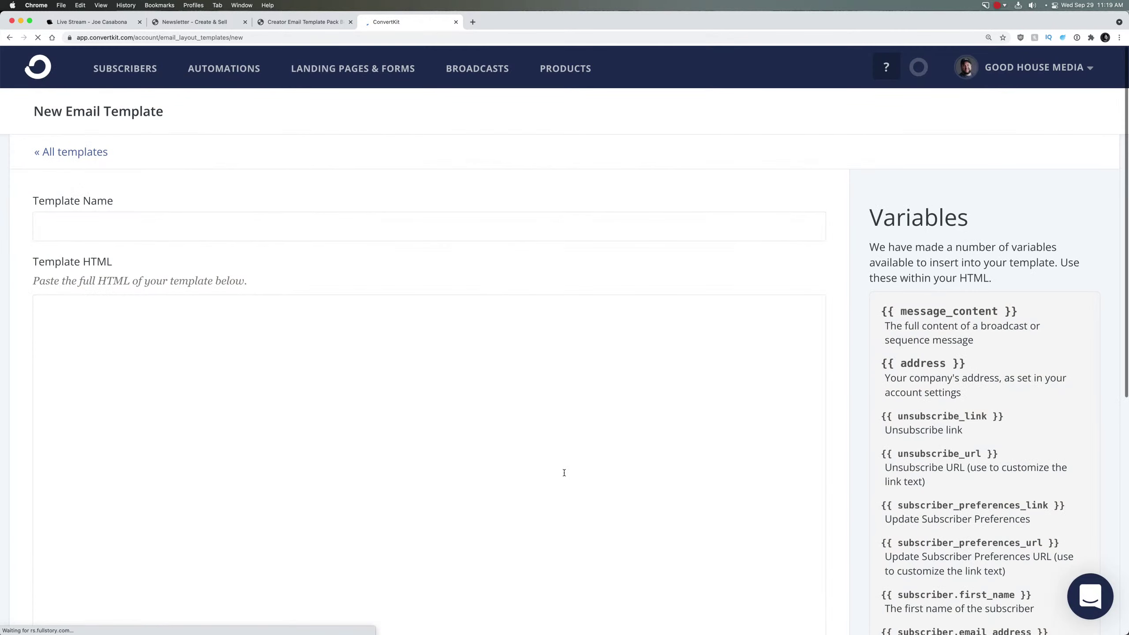
Step: Return to the list of all templates, look over the starting points for a new one, and reopen the HTML editor
{"action": "left_click", "coordinate": [71, 153]}
{"action": "scroll", "coordinate": [395, 255], "scroll_direction": "down", "scroll_amount": 5}
{"action": "scroll", "coordinate": [401, 256], "scroll_direction": "up", "scroll_amount": 5}
{"action": "left_click", "coordinate": [1018, 124]}
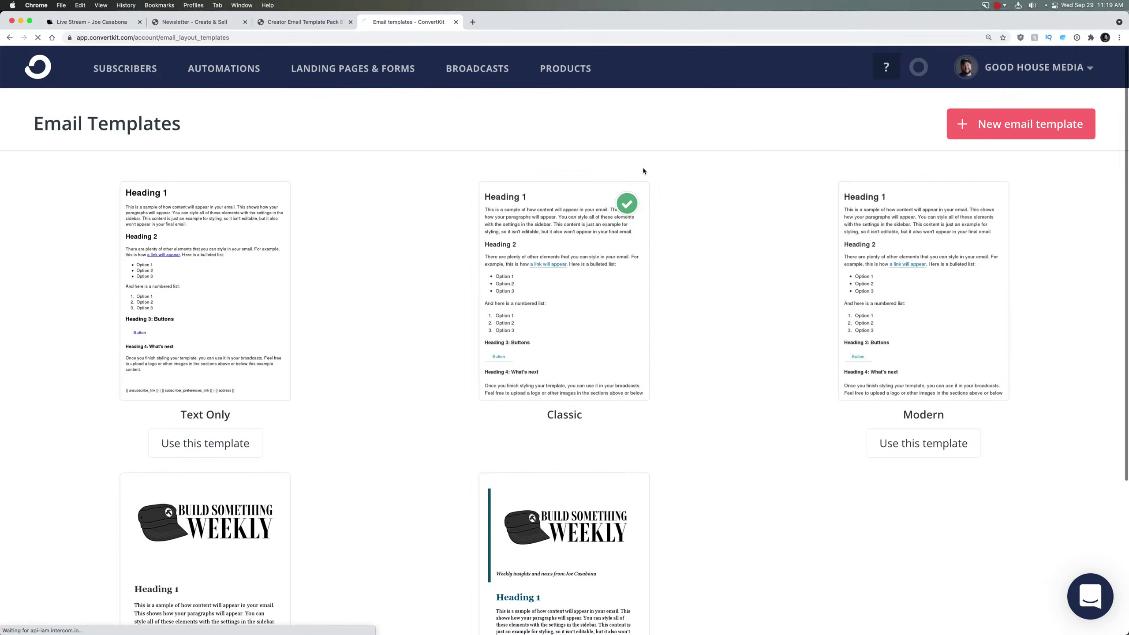
{"action": "scroll", "coordinate": [431, 278], "scroll_direction": "down", "scroll_amount": 6}
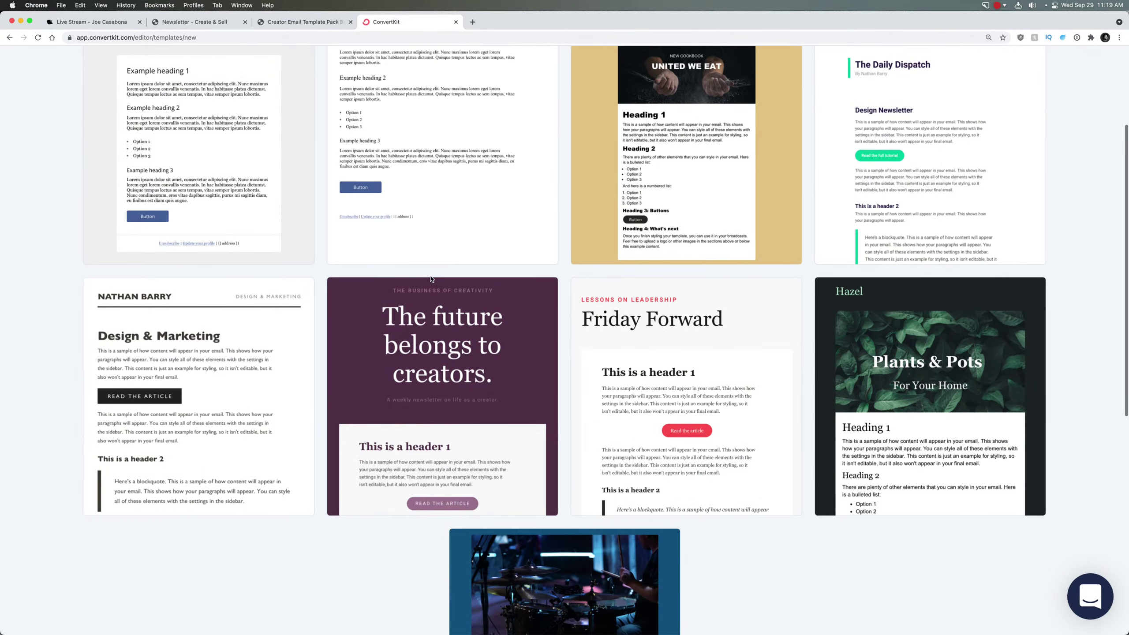
{"action": "scroll", "coordinate": [430, 279], "scroll_direction": "up", "scroll_amount": 4}
{"action": "scroll", "coordinate": [430, 279], "scroll_direction": "down", "scroll_amount": 12}
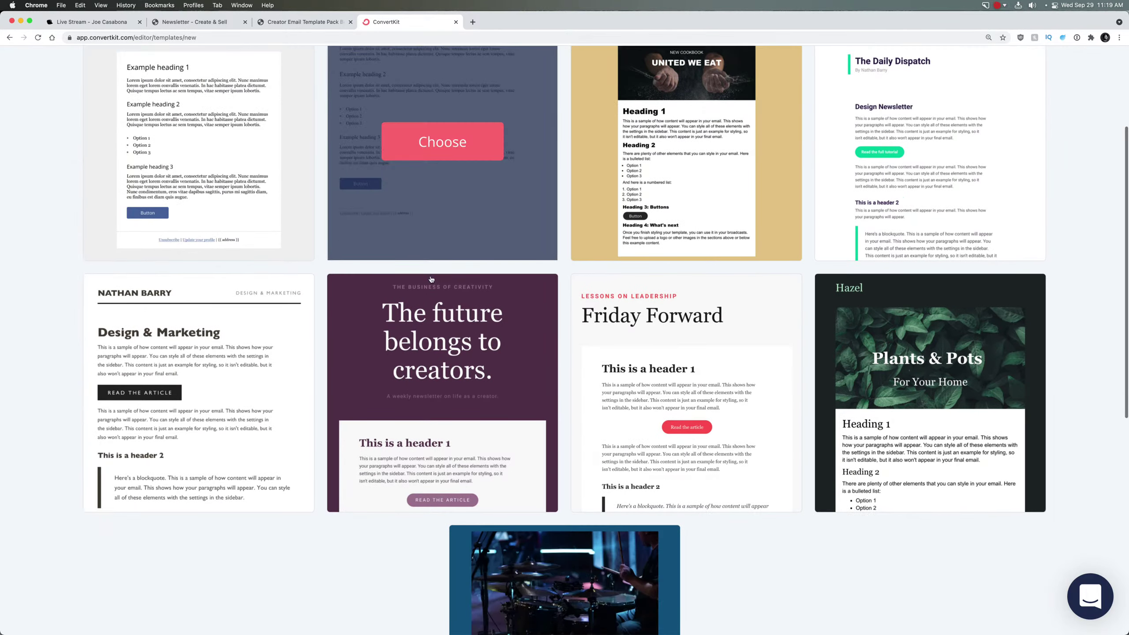
{"action": "left_click", "coordinate": [509, 505]}
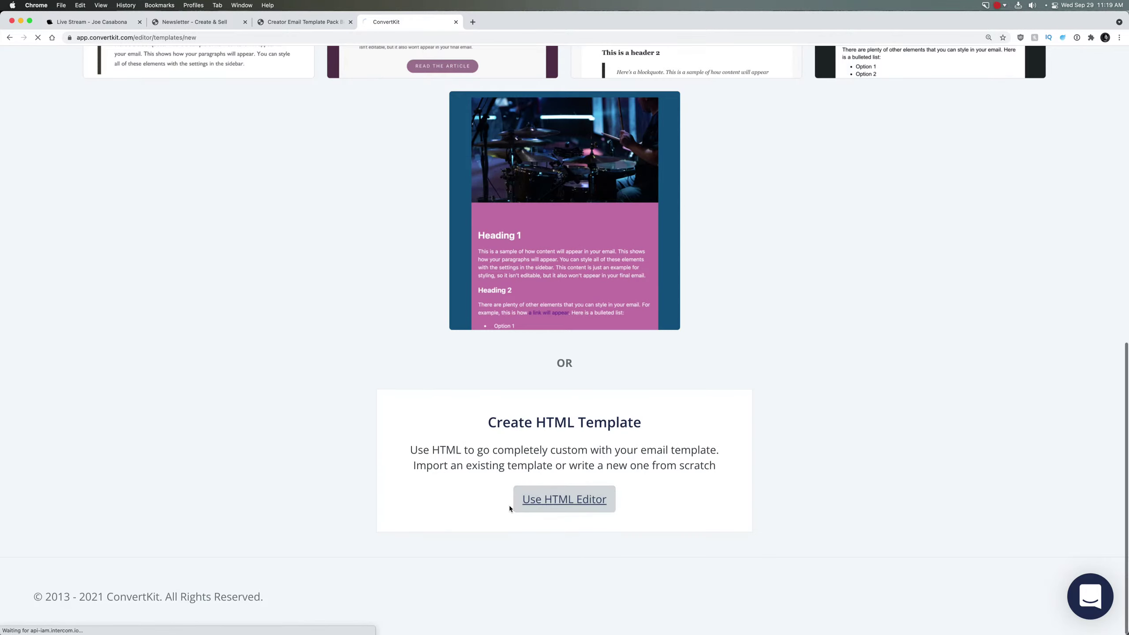
Step: Fill in the new template's name, paste the copied newsletter code as its HTML, and look over the pasted code
{"action": "left_click", "coordinate": [265, 216]}
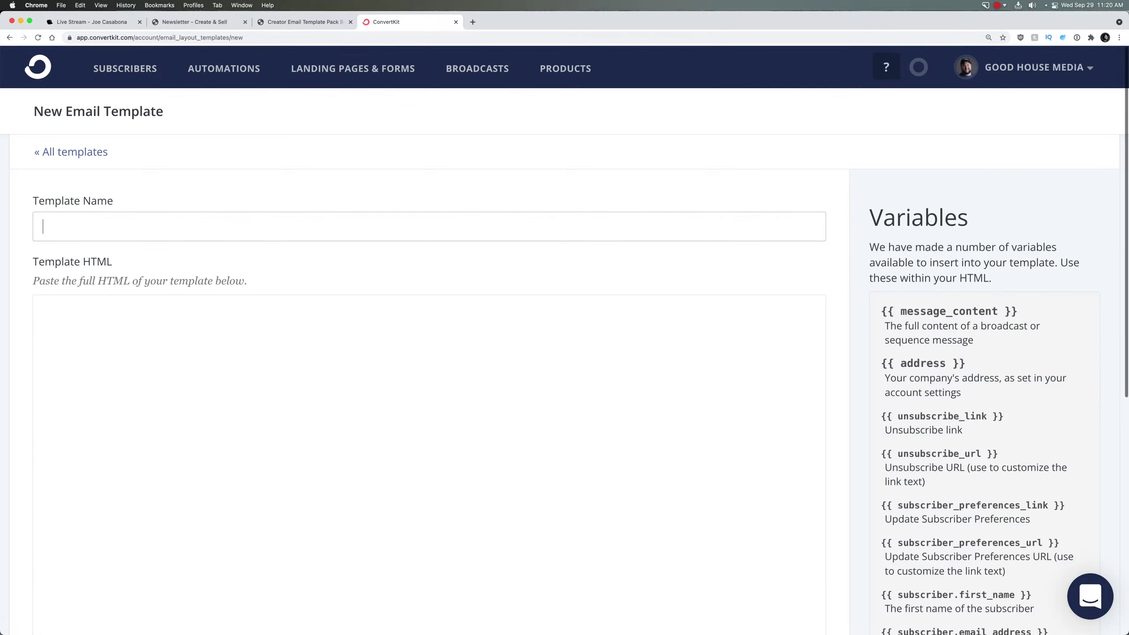
{"action": "type", "text": ";bs"}
{"action": "left_click", "coordinate": [253, 373]}
{"action": "key", "text": "super+v"}
{"action": "scroll", "coordinate": [579, 451], "scroll_direction": "down", "scroll_amount": 1}
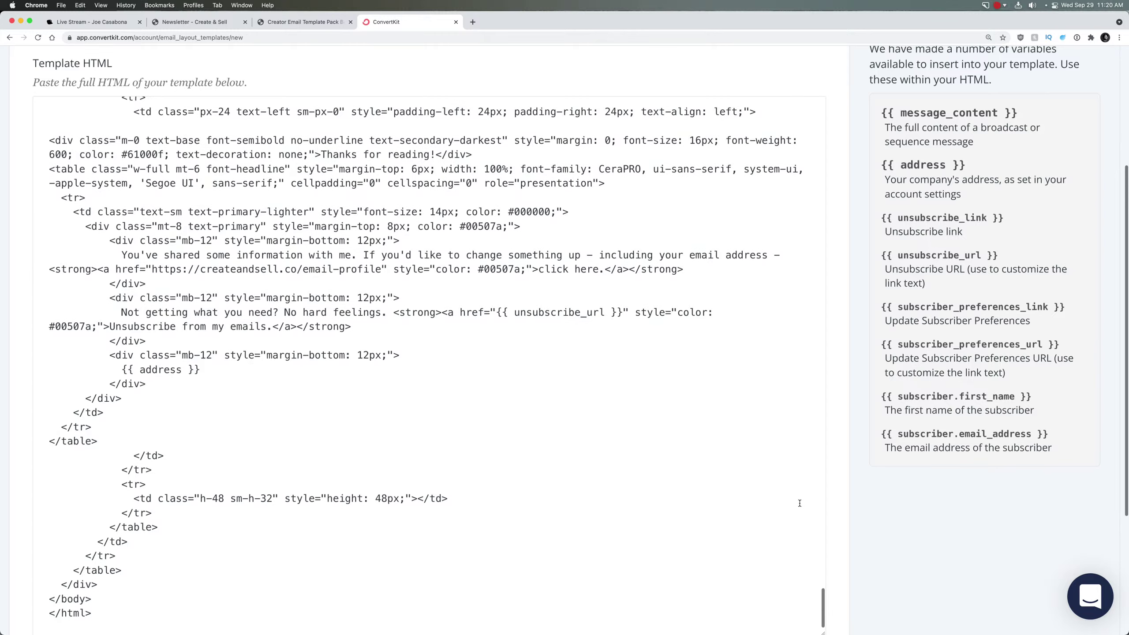
{"action": "scroll", "coordinate": [714, 543], "scroll_direction": "up", "scroll_amount": 20}
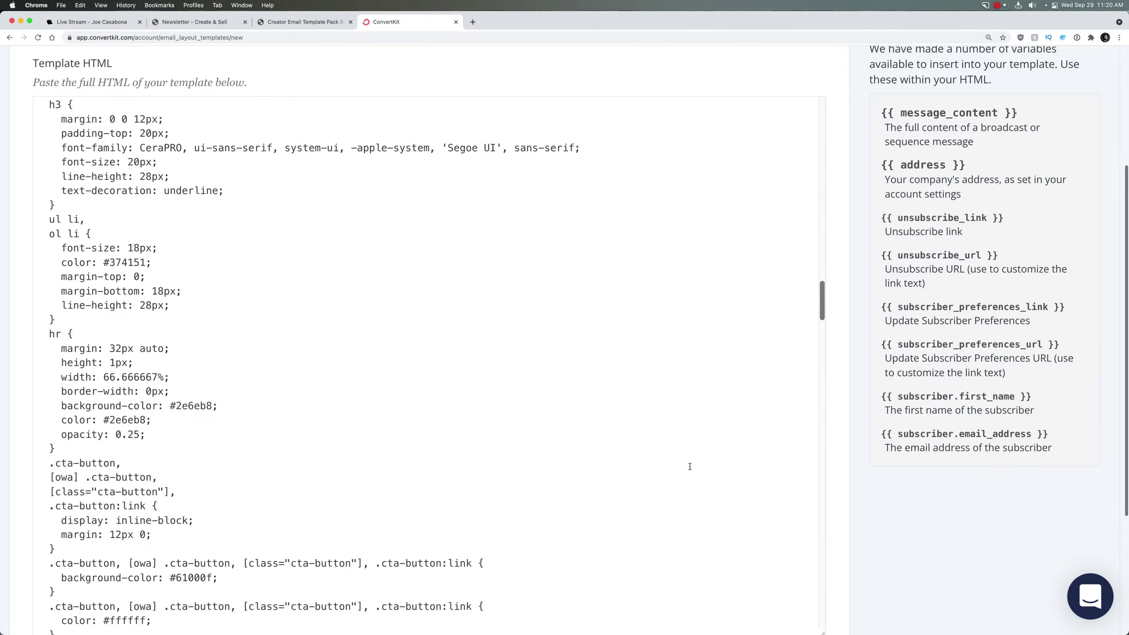
{"action": "scroll", "coordinate": [960, 498], "scroll_direction": "down", "scroll_amount": 5}
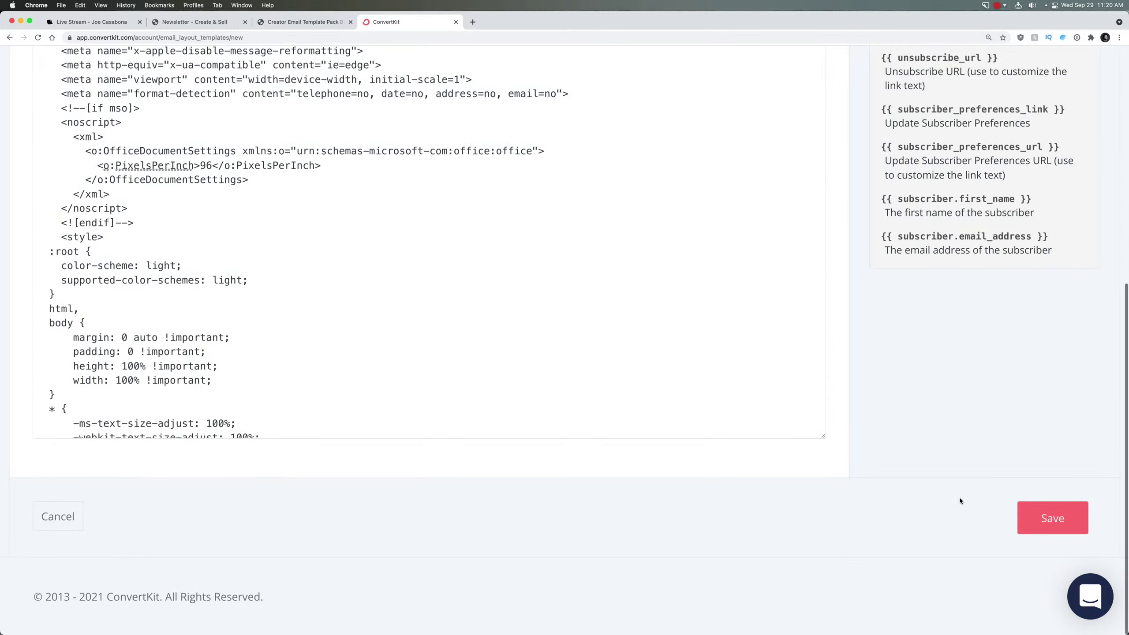
Step: Save the new email template and set Build Something Live as the template in use
{"action": "left_click", "coordinate": [1052, 517]}
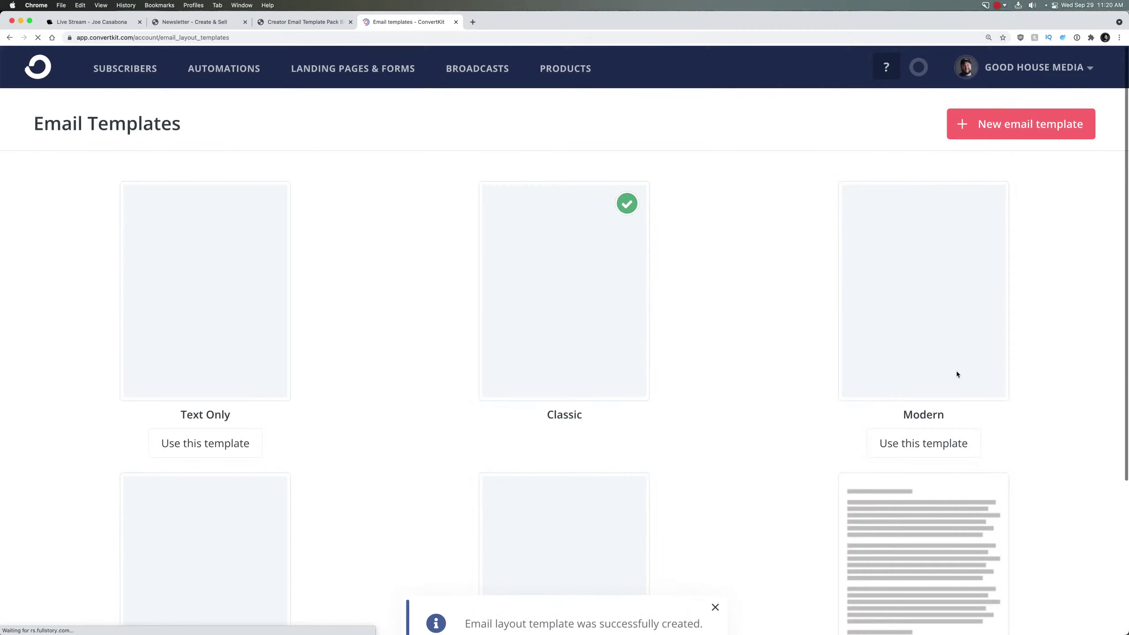
{"action": "scroll", "coordinate": [733, 357], "scroll_direction": "down", "scroll_amount": 5}
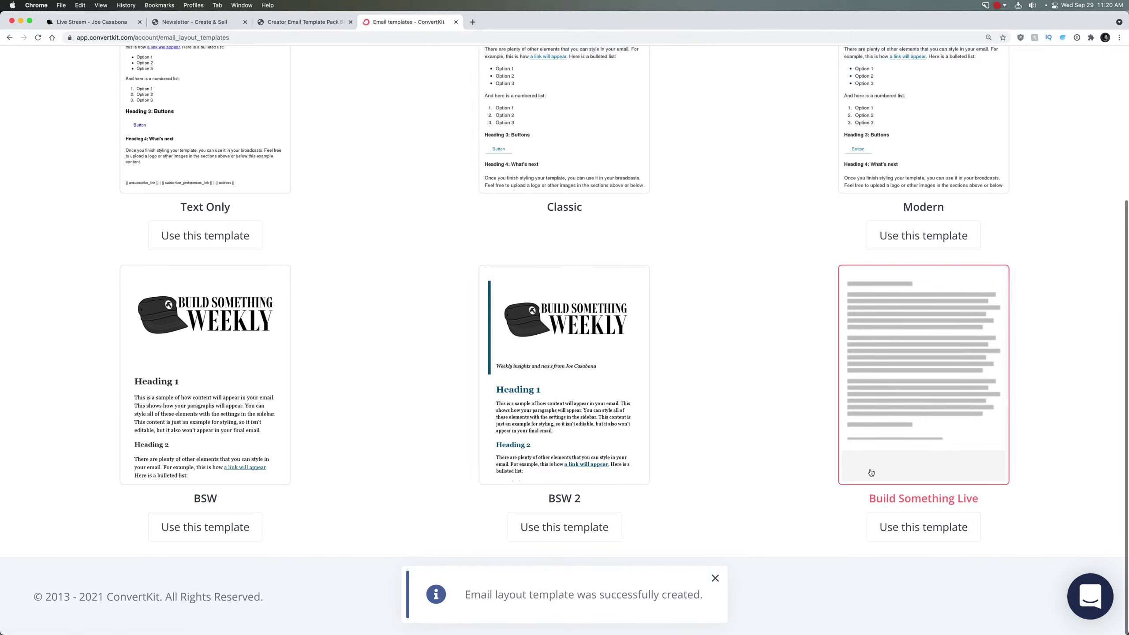
{"action": "left_click", "coordinate": [918, 527]}
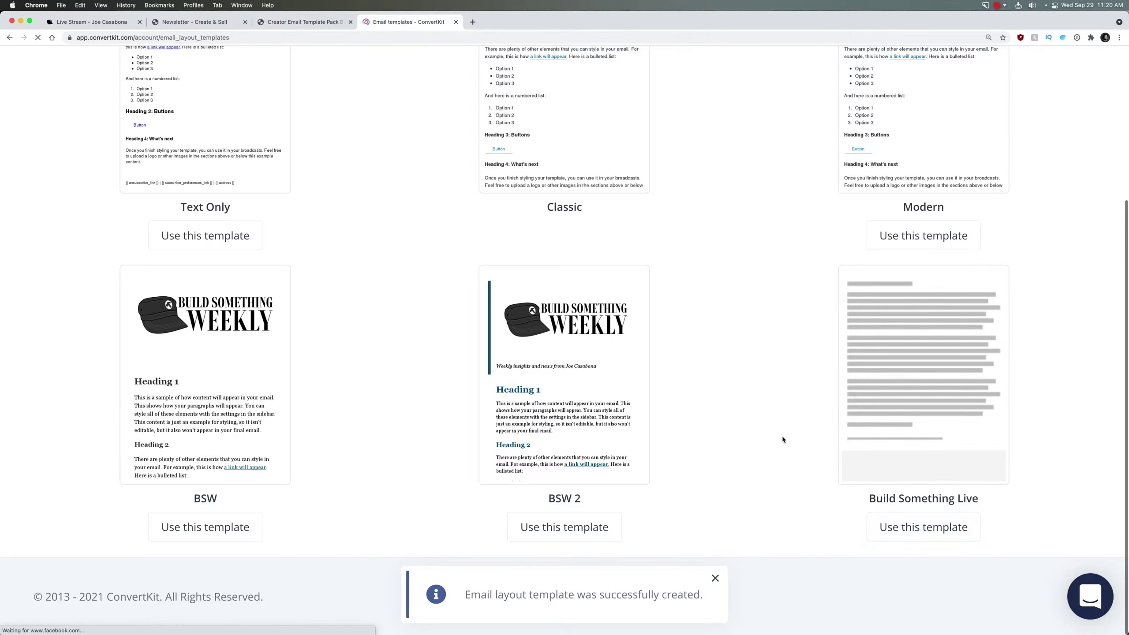
Step: Look over the template list and set BSW as the template in use instead
{"action": "scroll", "coordinate": [782, 435], "scroll_direction": "down", "scroll_amount": 5}
{"action": "scroll", "coordinate": [782, 436], "scroll_direction": "up", "scroll_amount": 5}
{"action": "scroll", "coordinate": [449, 443], "scroll_direction": "down", "scroll_amount": 5}
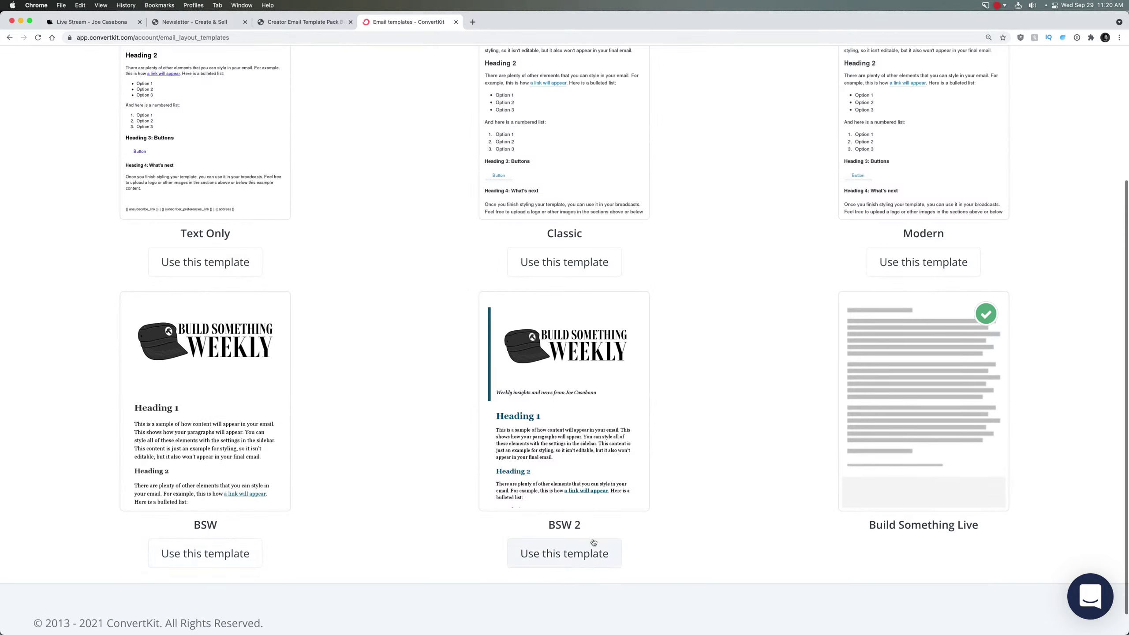
{"action": "left_click", "coordinate": [220, 557]}
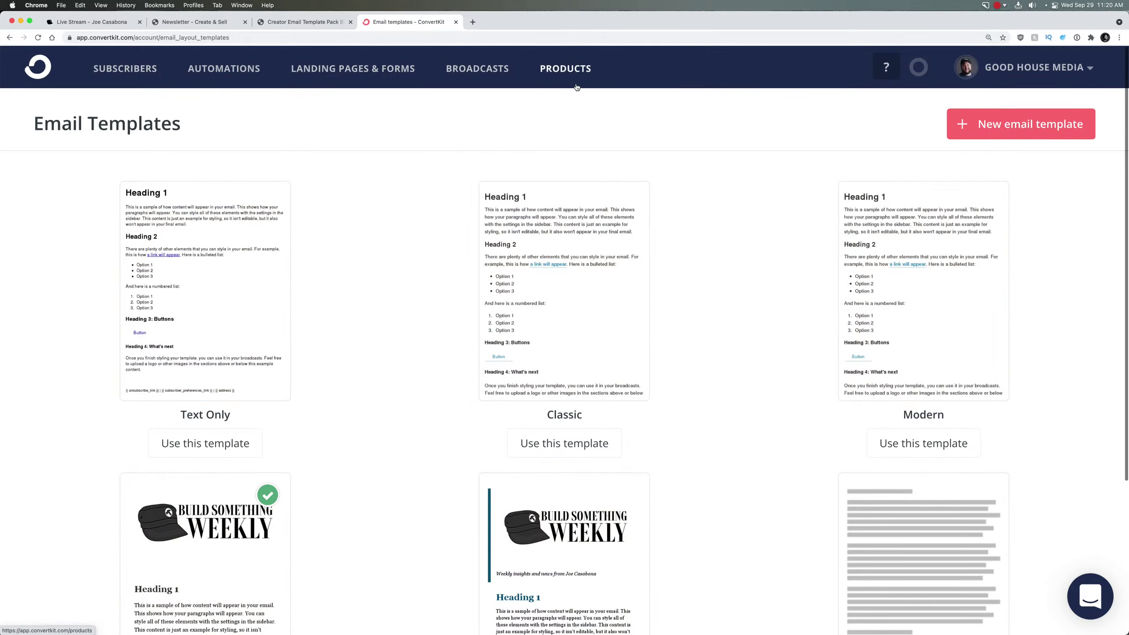
Step: Start a new broadcast, apply the Build Something Live template to it, and look over the resulting email layout
{"action": "left_click", "coordinate": [489, 69]}
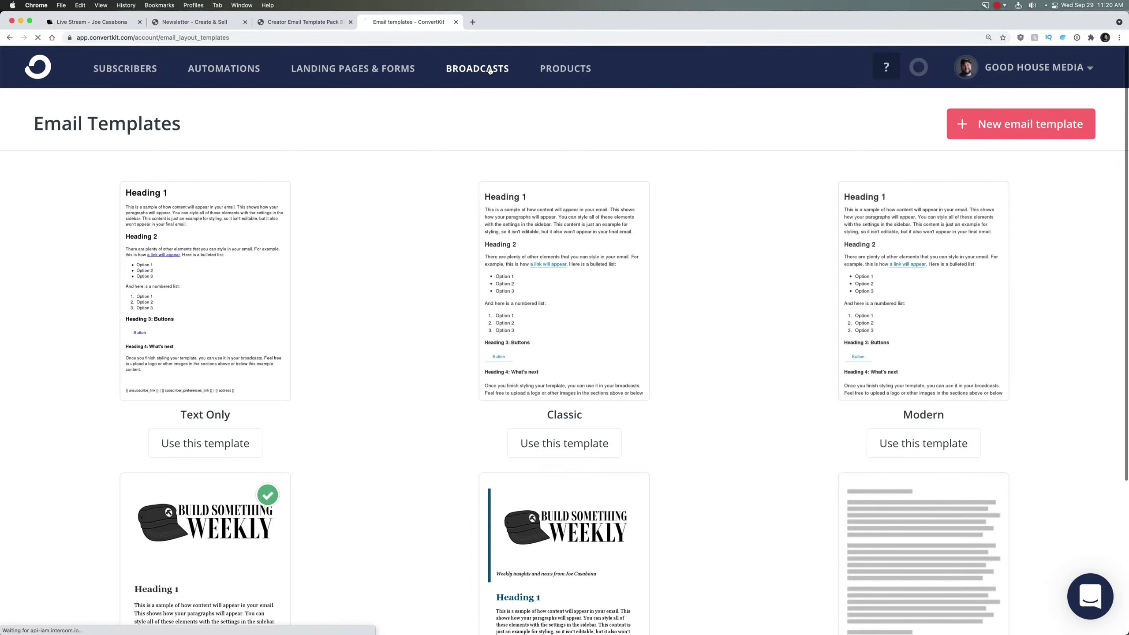
{"action": "left_click", "coordinate": [1036, 172]}
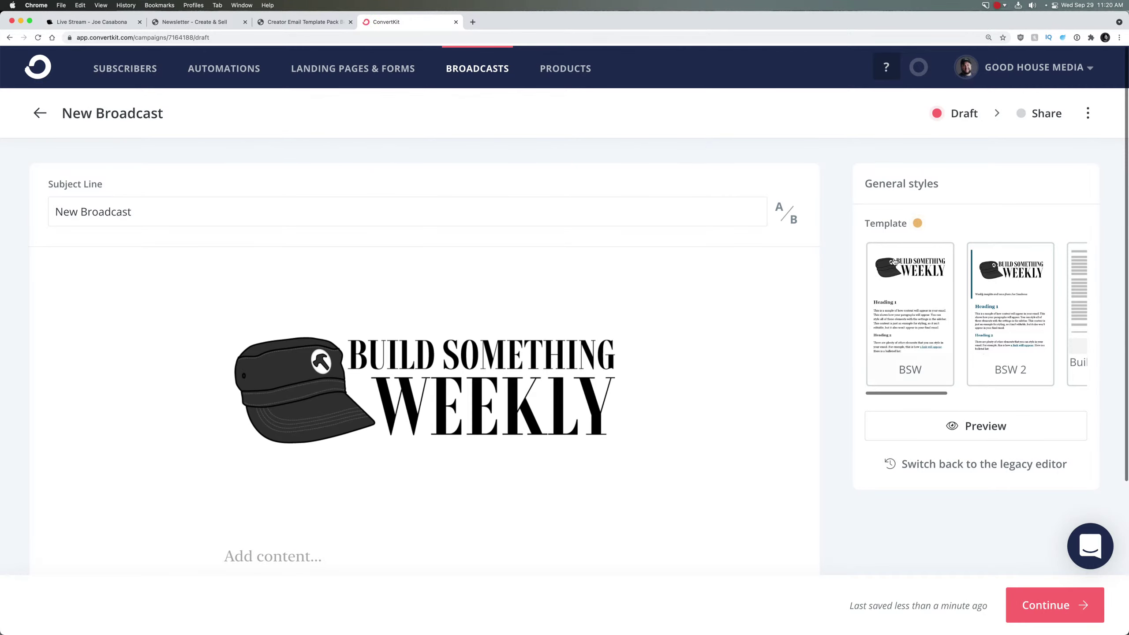
{"action": "left_click_drag", "start_coordinate": [930, 396], "coordinate": [1054, 393]}
{"action": "left_click_drag", "start_coordinate": [945, 395], "coordinate": [1071, 393]}
{"action": "left_click_drag", "start_coordinate": [1078, 341], "coordinate": [1079, 342]}
{"action": "scroll", "coordinate": [412, 418], "scroll_direction": "down", "scroll_amount": 1}
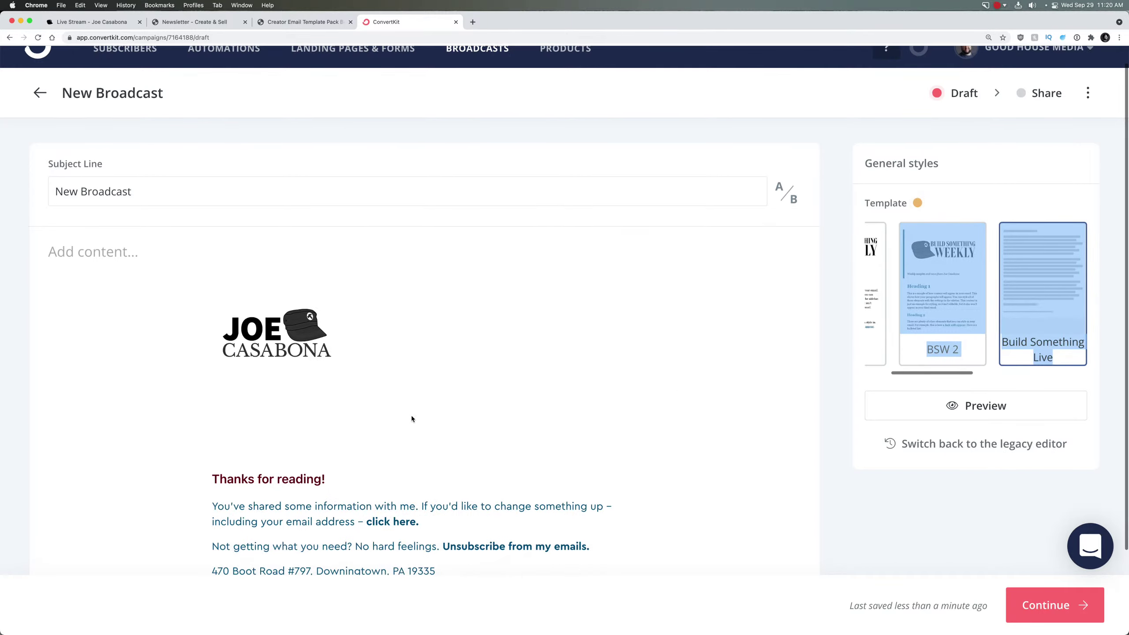
{"action": "left_click", "coordinate": [393, 390]}
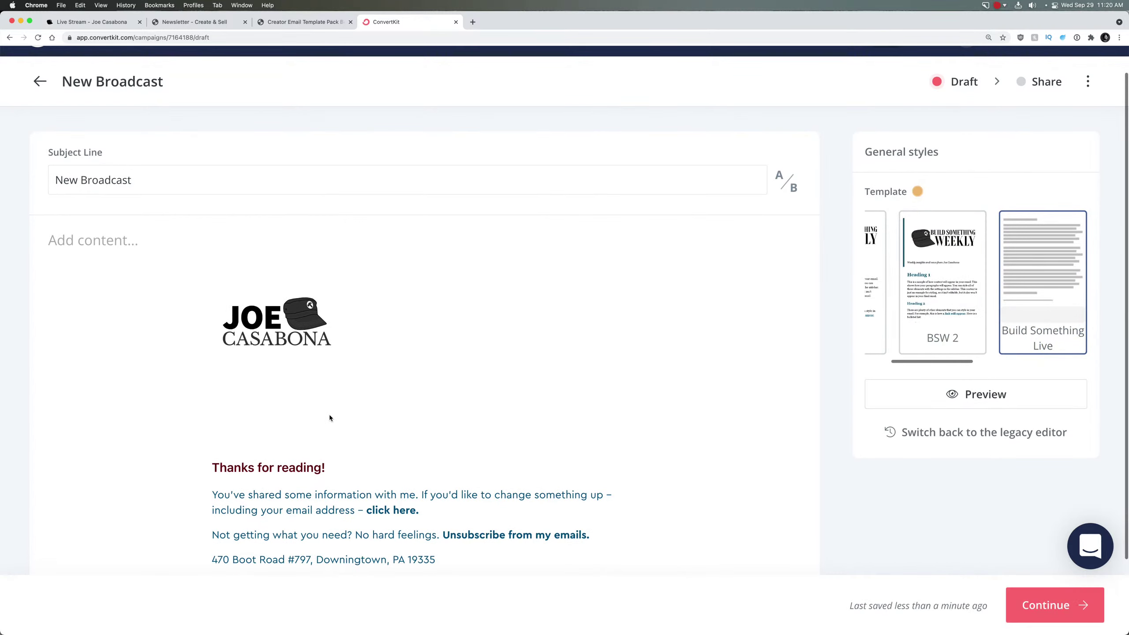
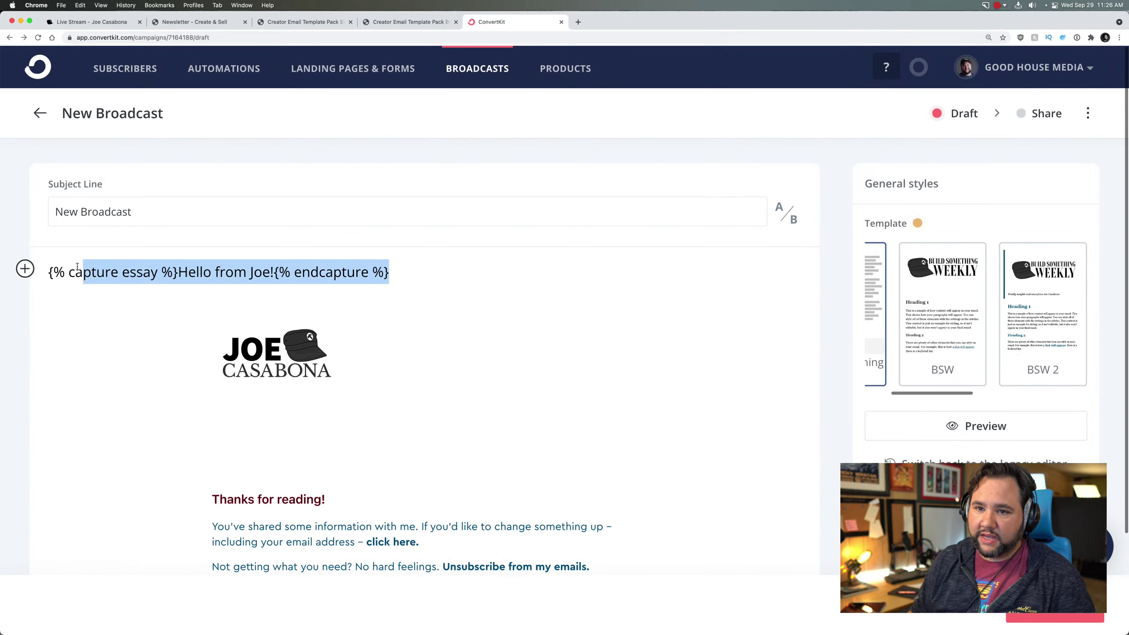
Step: Clear the essay capture code from the broadcast body, try pasting the callout snippet code there, and undo the paste
{"action": "key", "text": "BackSpace"}
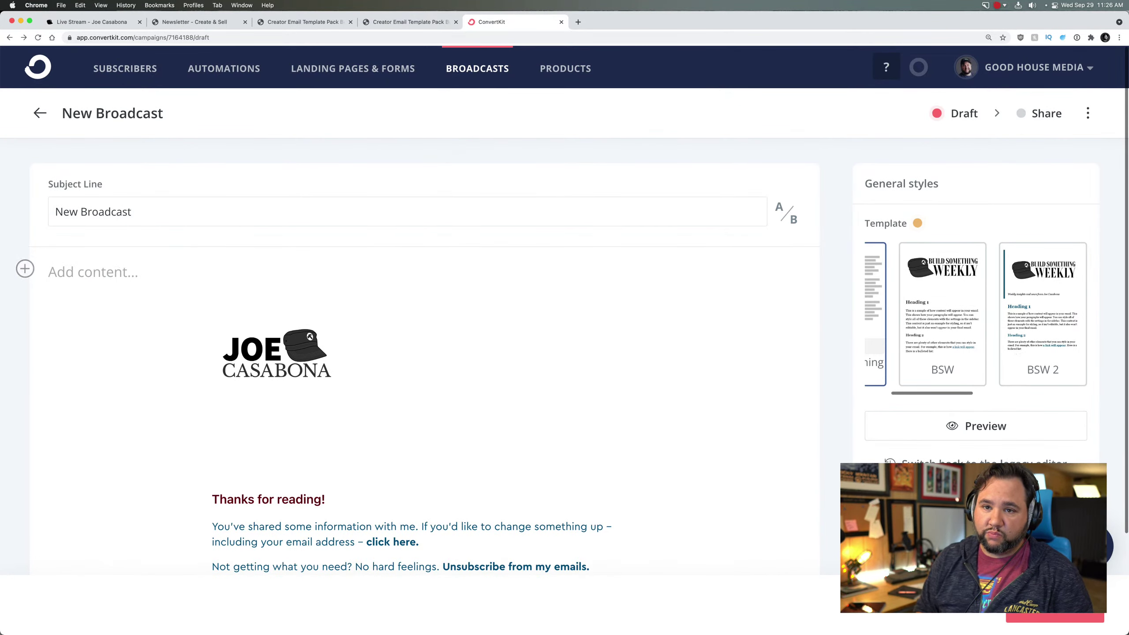
{"action": "key", "text": "super+v"}
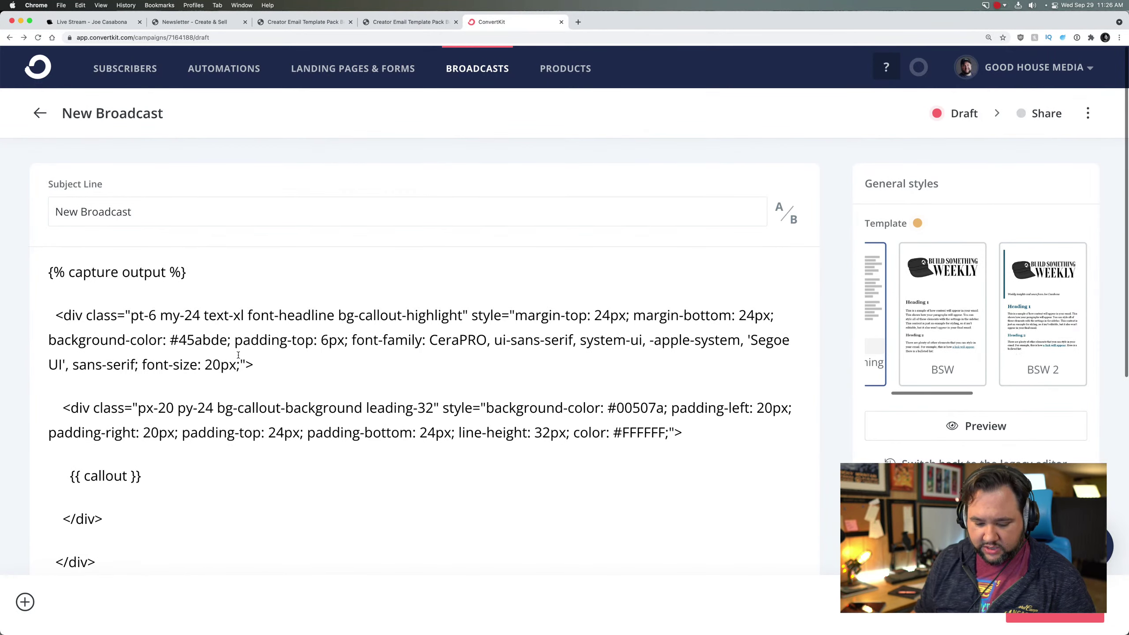
{"action": "key", "text": "super+z"}
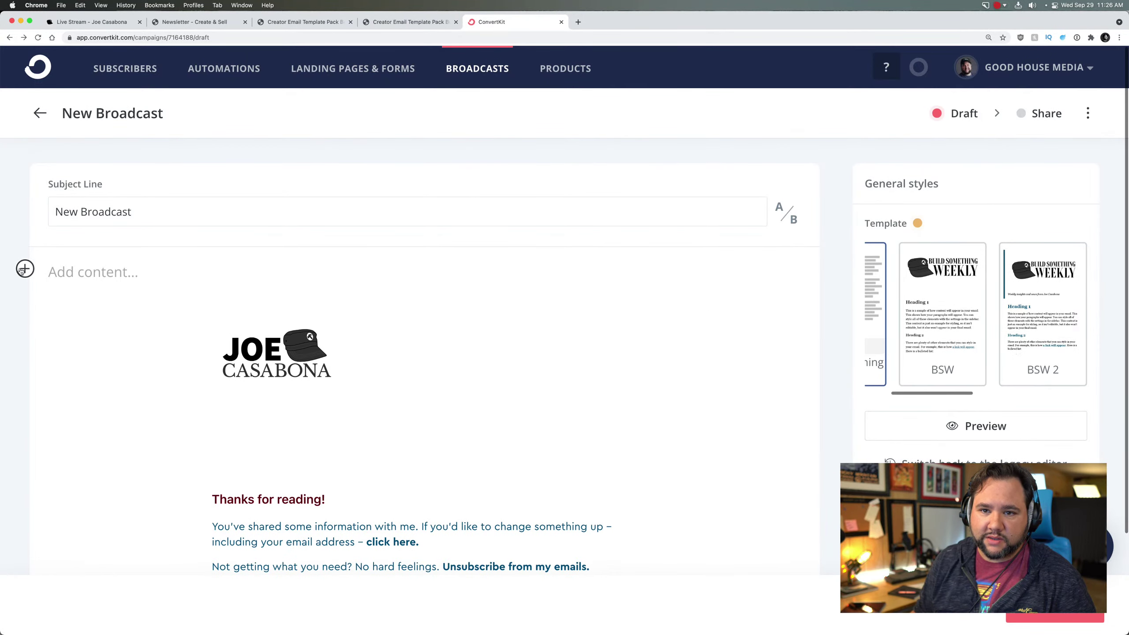
Step: Insert an HTML Block into the empty broadcast body and look through the other blocks that can be added below it
{"action": "left_click", "coordinate": [25, 269]}
{"action": "scroll", "coordinate": [50, 366], "scroll_direction": "down", "scroll_amount": 3}
{"action": "scroll", "coordinate": [50, 369], "scroll_direction": "down", "scroll_amount": 3}
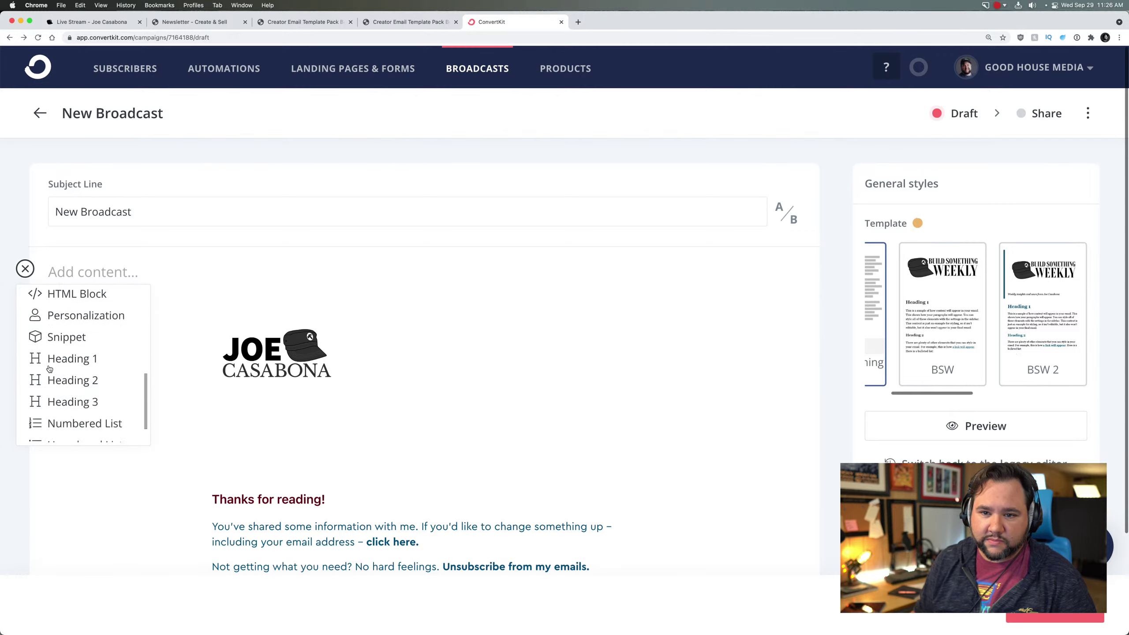
{"action": "left_click", "coordinate": [77, 294]}
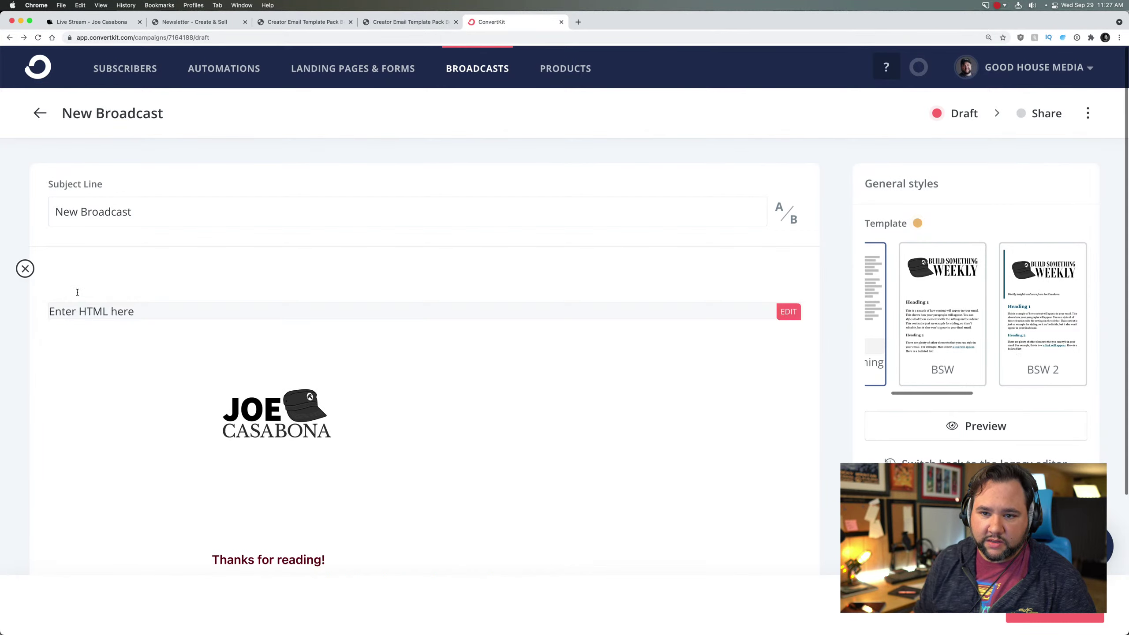
{"action": "mouse_move", "coordinate": [139, 316]}
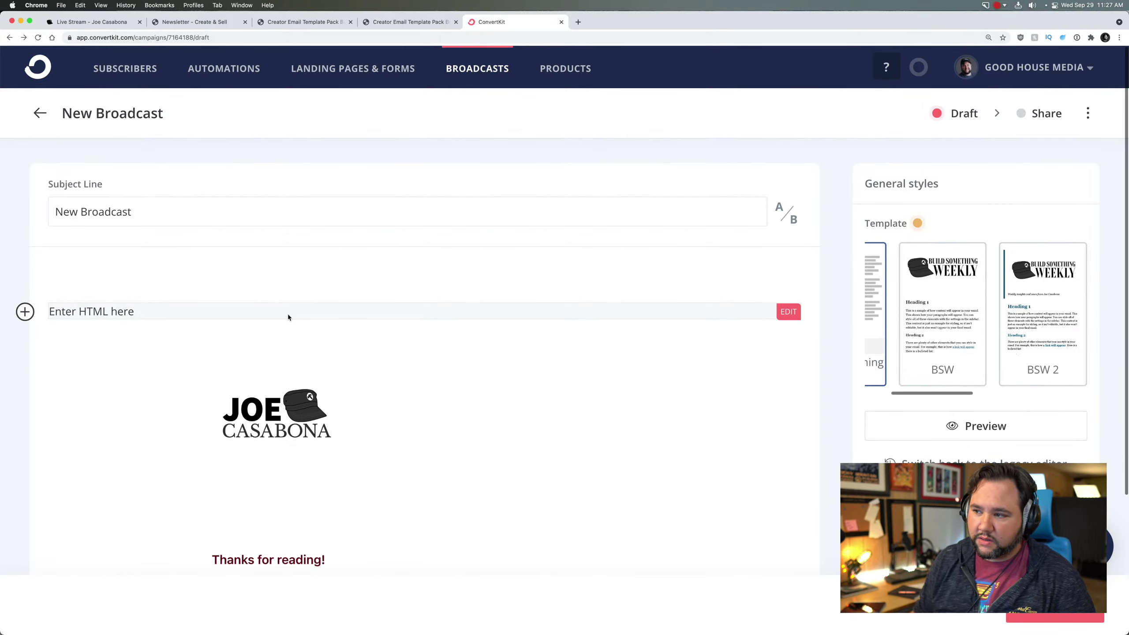
{"action": "left_click", "coordinate": [24, 312]}
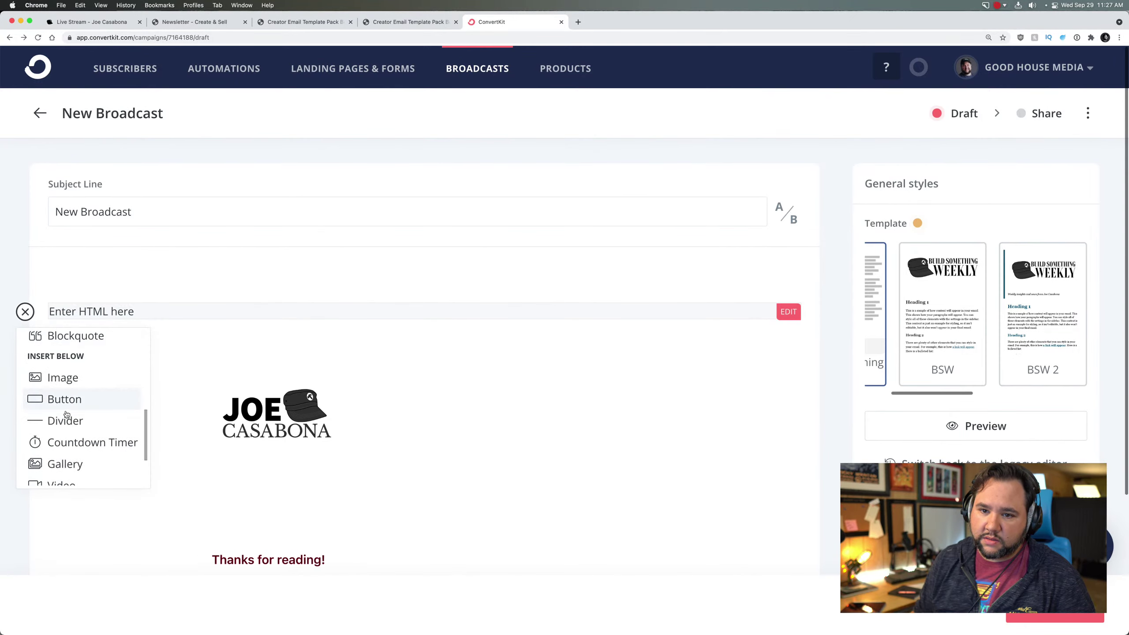
{"action": "scroll", "coordinate": [67, 395], "scroll_direction": "down", "scroll_amount": 3}
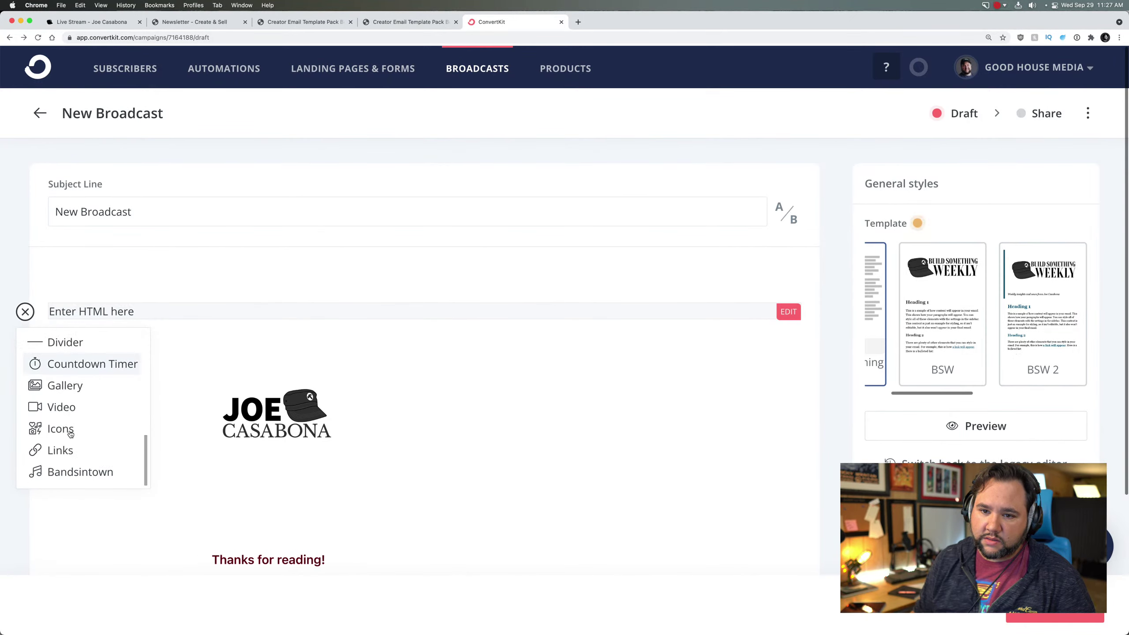
Step: Switch to the Creator Email Template Pack builder and set the callout text in the Callout's Liquid code to "This is a call out!"
{"action": "left_click", "coordinate": [403, 23]}
{"action": "left_click", "coordinate": [309, 21]}
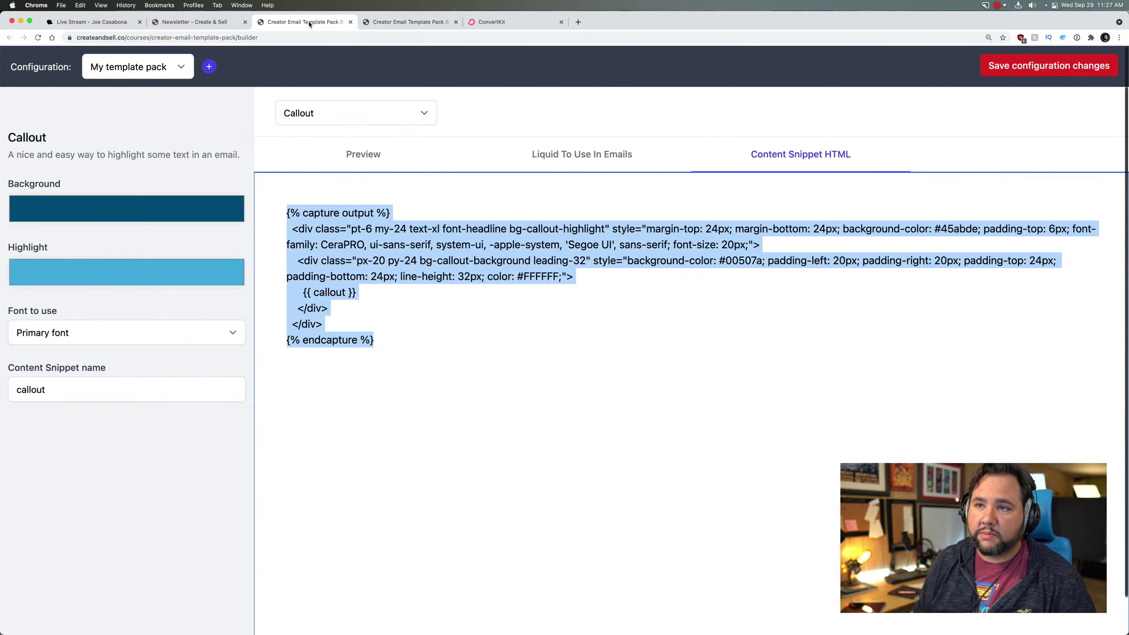
{"action": "left_click", "coordinate": [575, 164]}
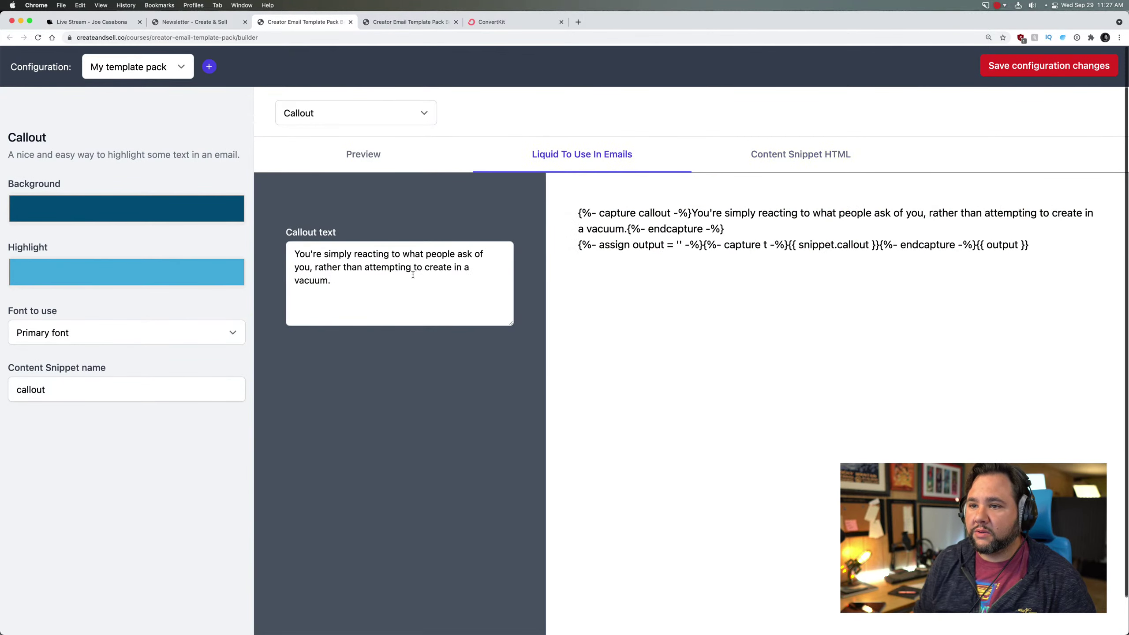
{"action": "left_click_drag", "start_coordinate": [1033, 247], "coordinate": [540, 215]}
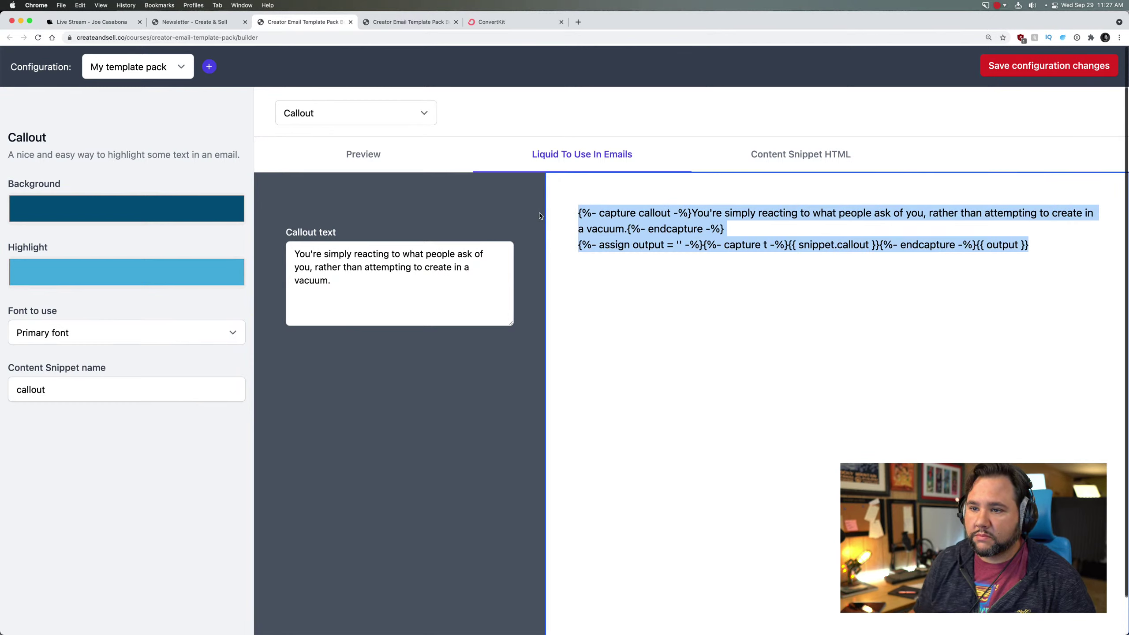
{"action": "left_click_drag", "start_coordinate": [415, 283], "coordinate": [283, 255]}
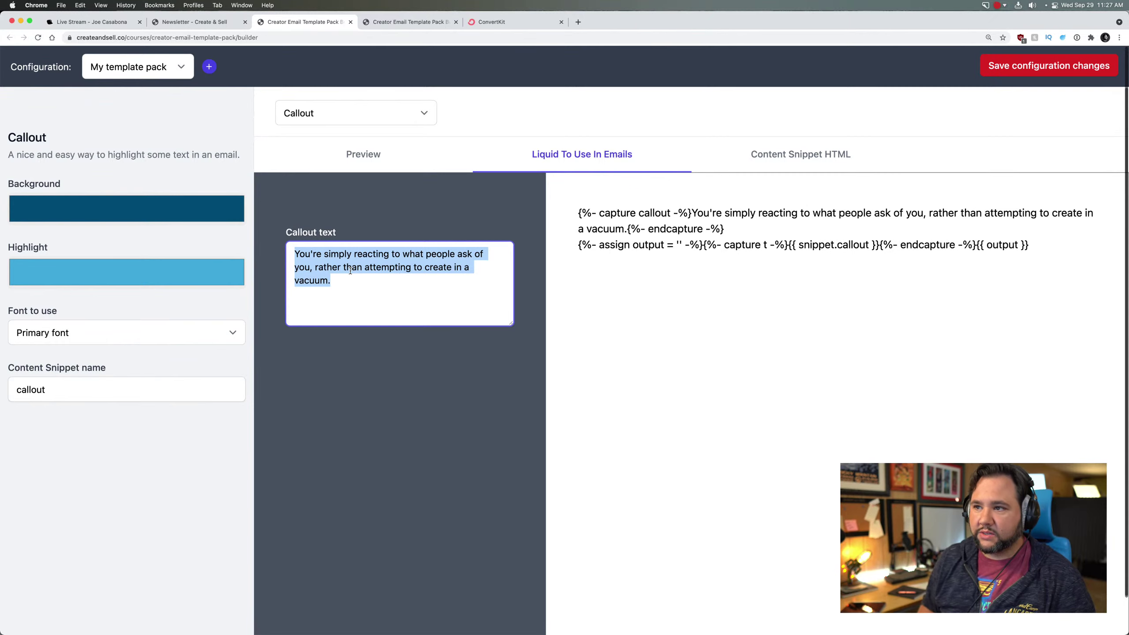
{"action": "type", "text": "This"}
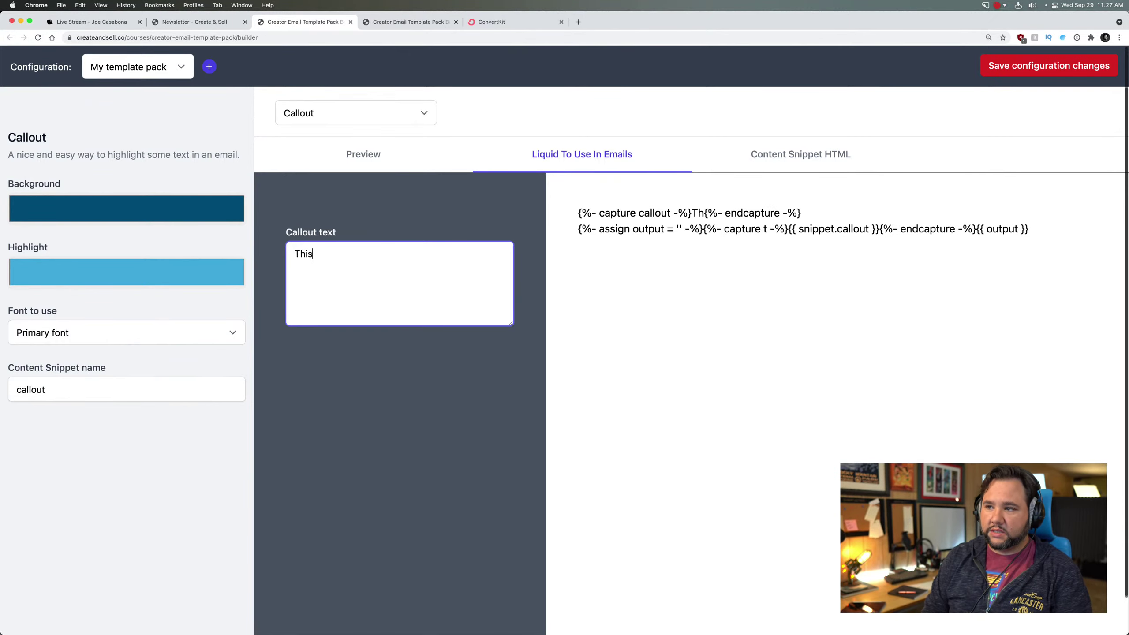
{"action": "type", "text": " is a call out!"}
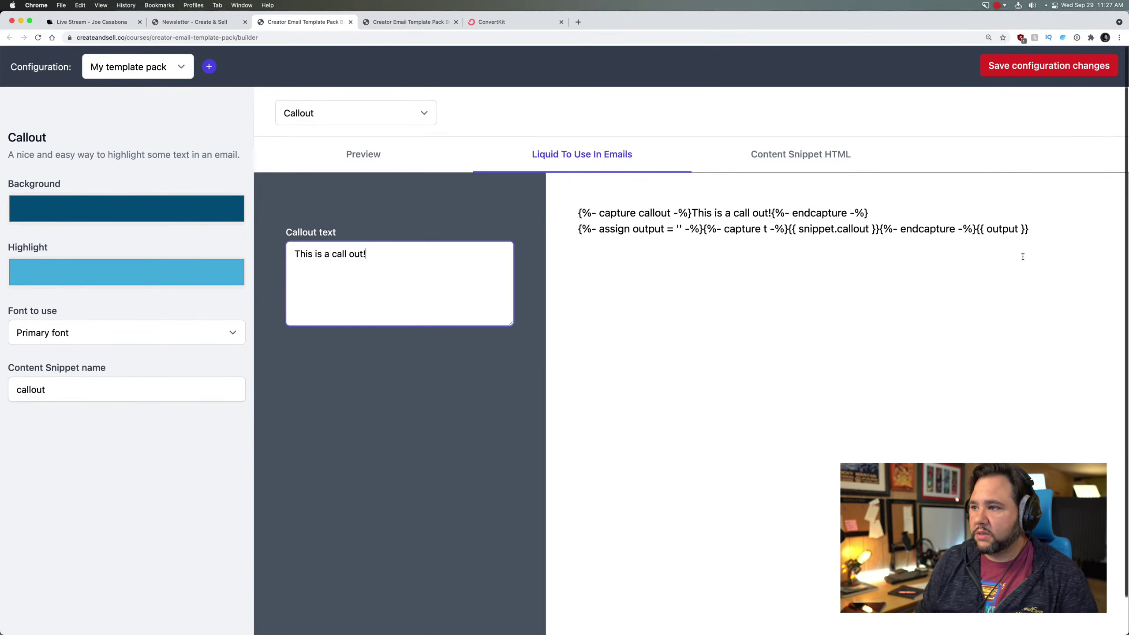
Step: Select the Callout's generated Liquid code, and compare the component's preview with its Liquid view
{"action": "left_click_drag", "start_coordinate": [1028, 230], "coordinate": [566, 211]}
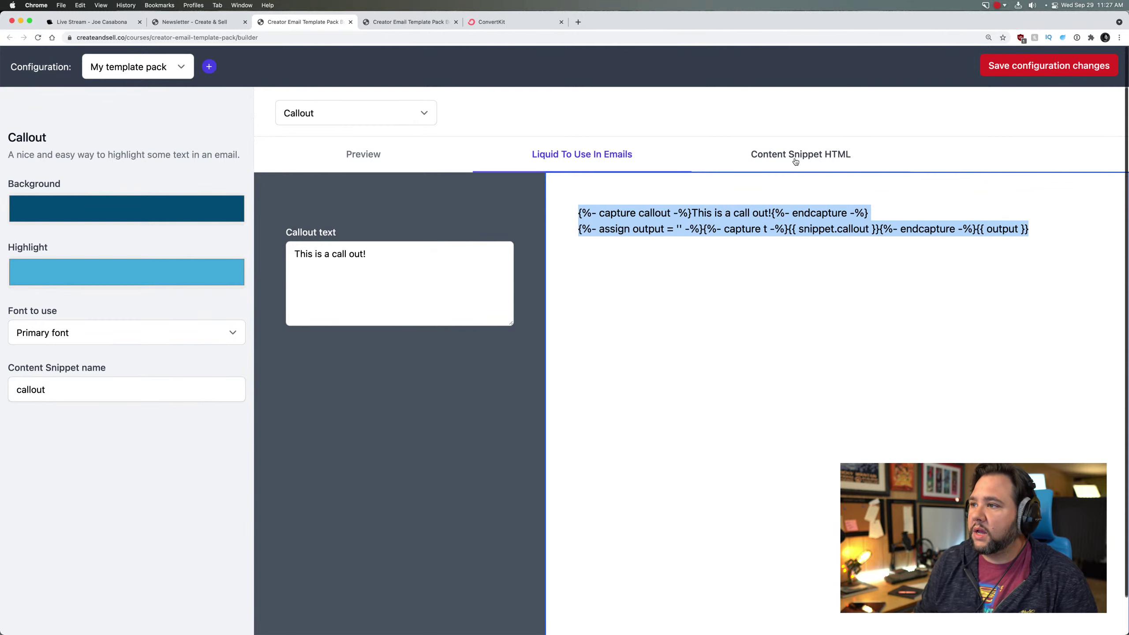
{"action": "left_click", "coordinate": [378, 160]}
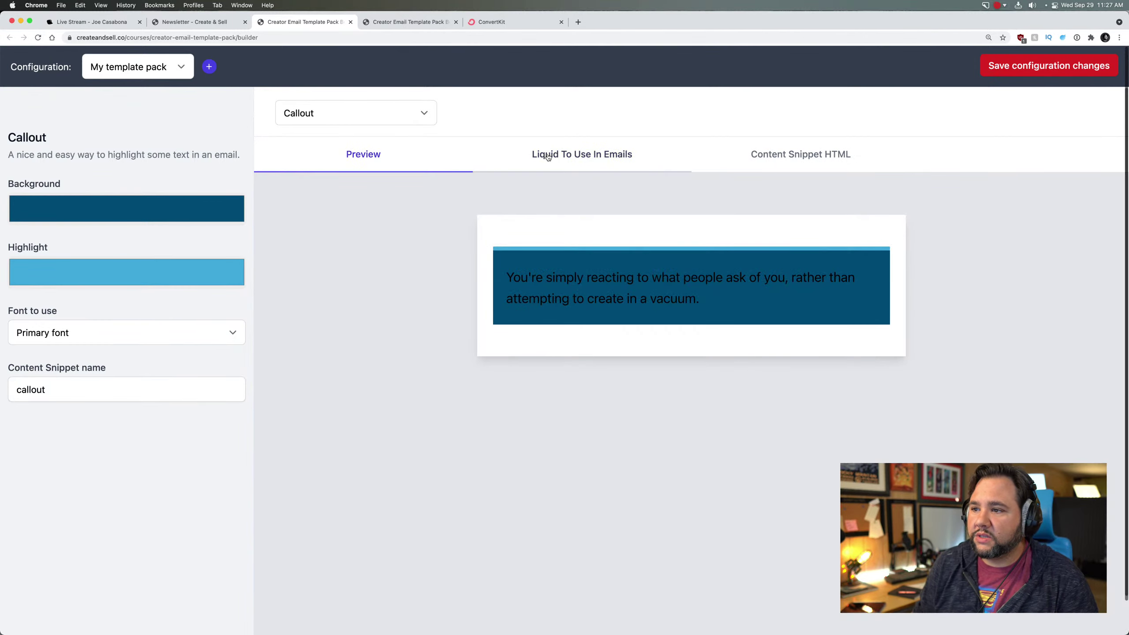
{"action": "left_click", "coordinate": [578, 160]}
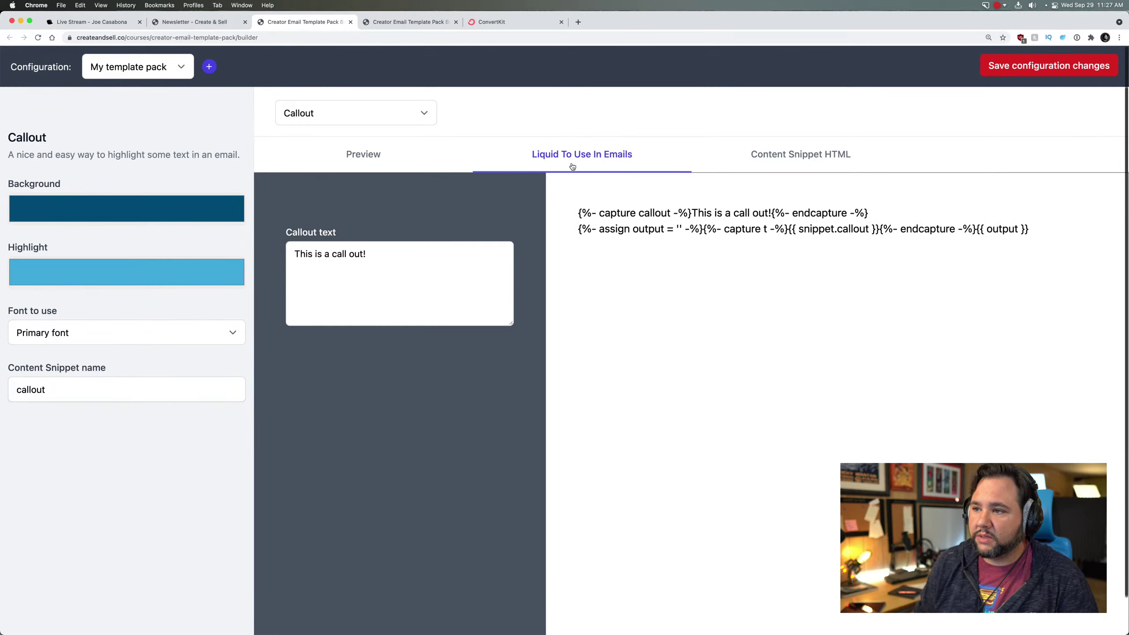
Step: Select and copy the Callout's entire Content Snippet HTML
{"action": "left_click", "coordinate": [794, 160]}
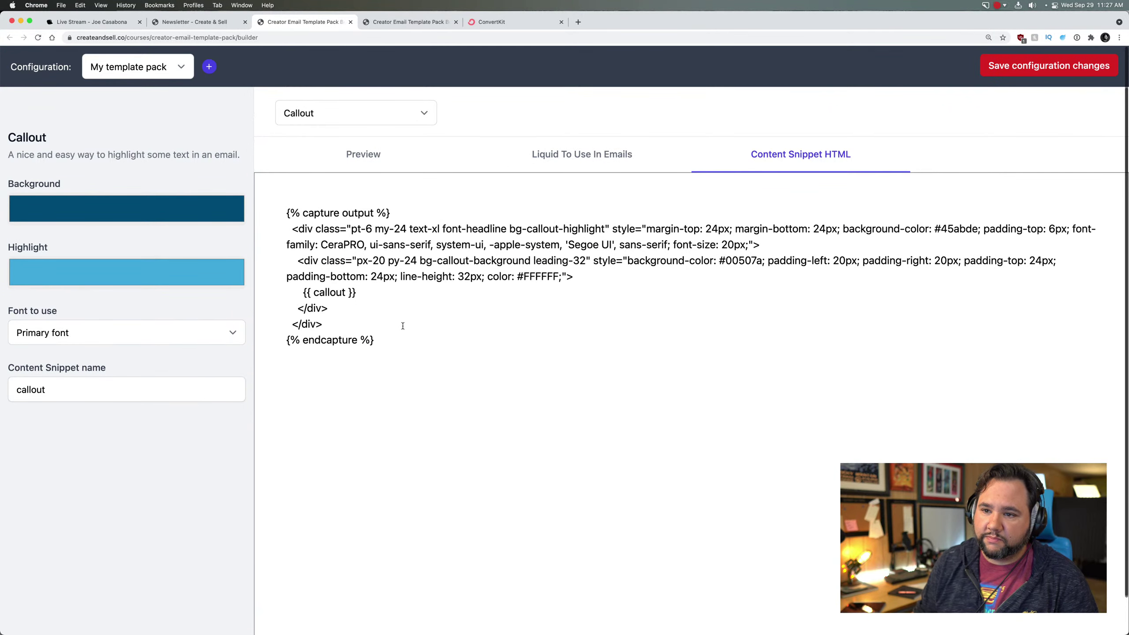
{"action": "left_click_drag", "start_coordinate": [376, 340], "coordinate": [269, 208]}
{"action": "key", "text": "super+c"}
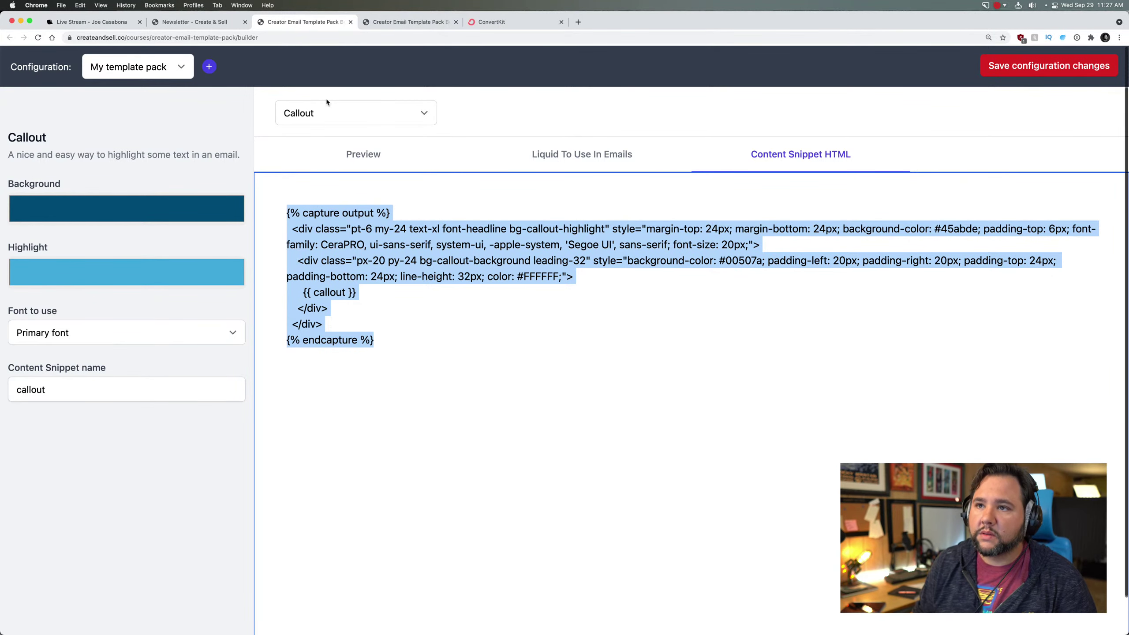
Step: Switch back to the ConvertKit broadcast and paste the copied callout snippet code on the empty line above the HTML block
{"action": "left_click", "coordinate": [503, 22]}
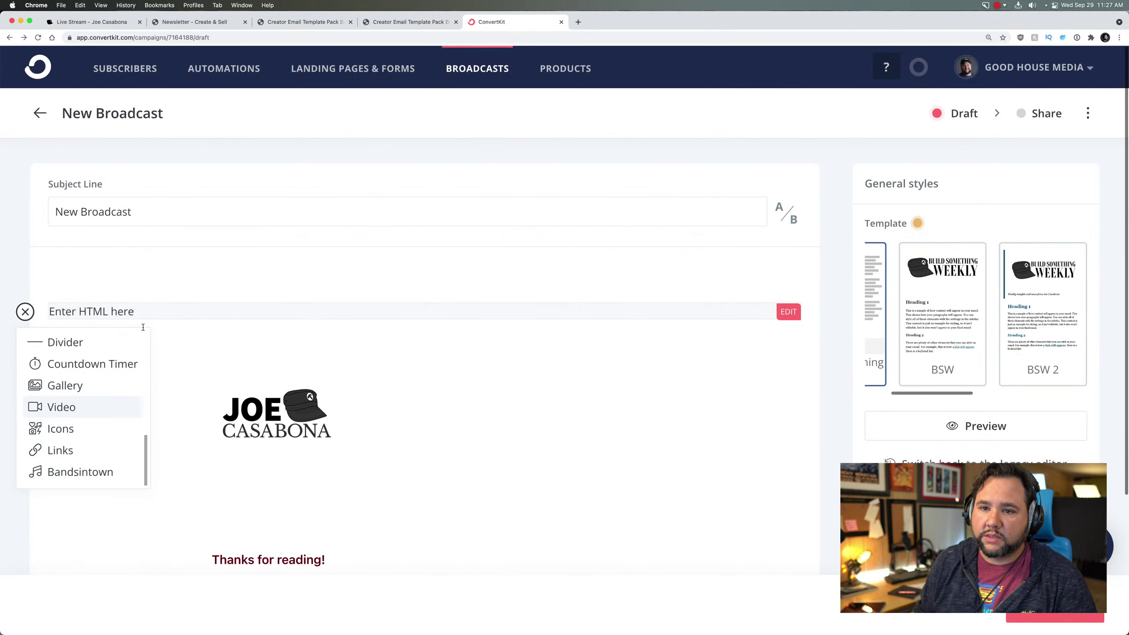
{"action": "left_click", "coordinate": [27, 309]}
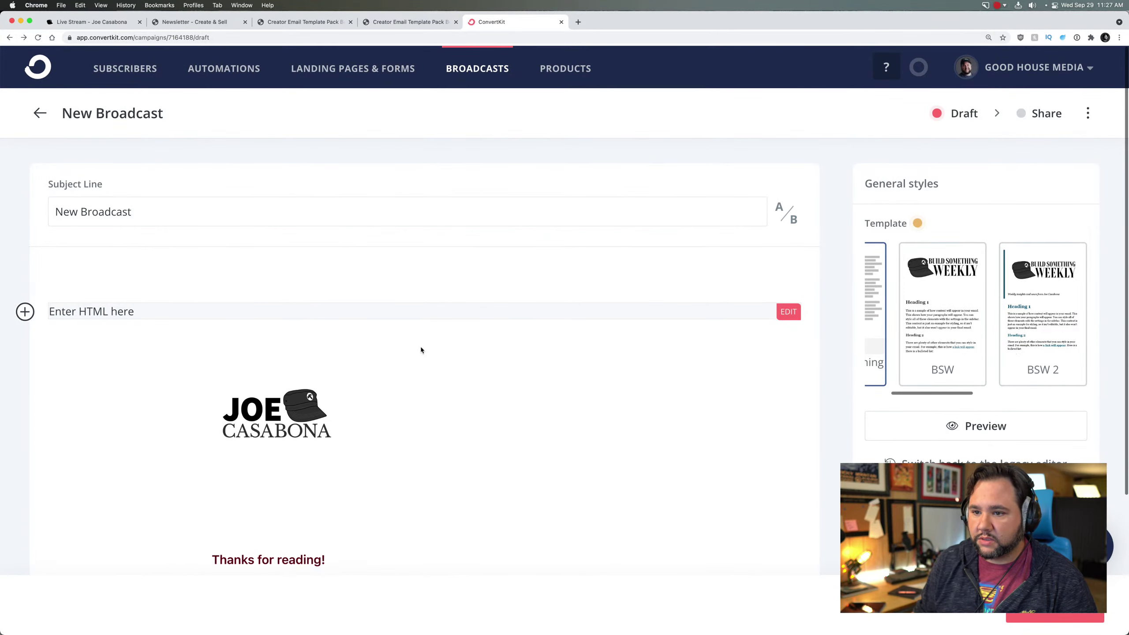
{"action": "left_click", "coordinate": [221, 281]}
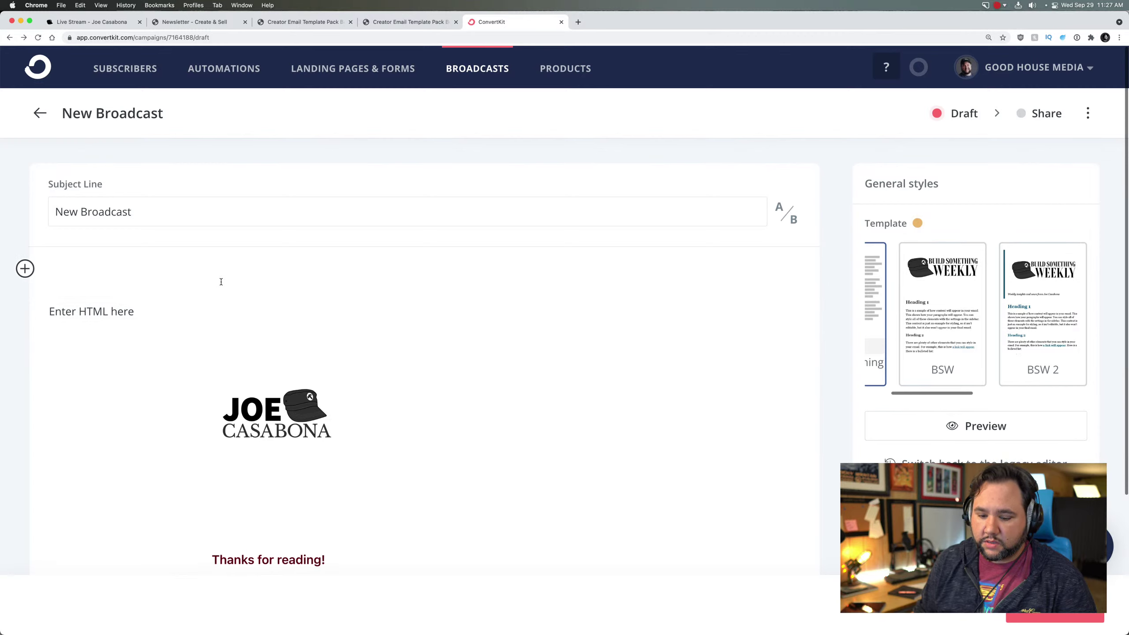
{"action": "key", "text": "super+v"}
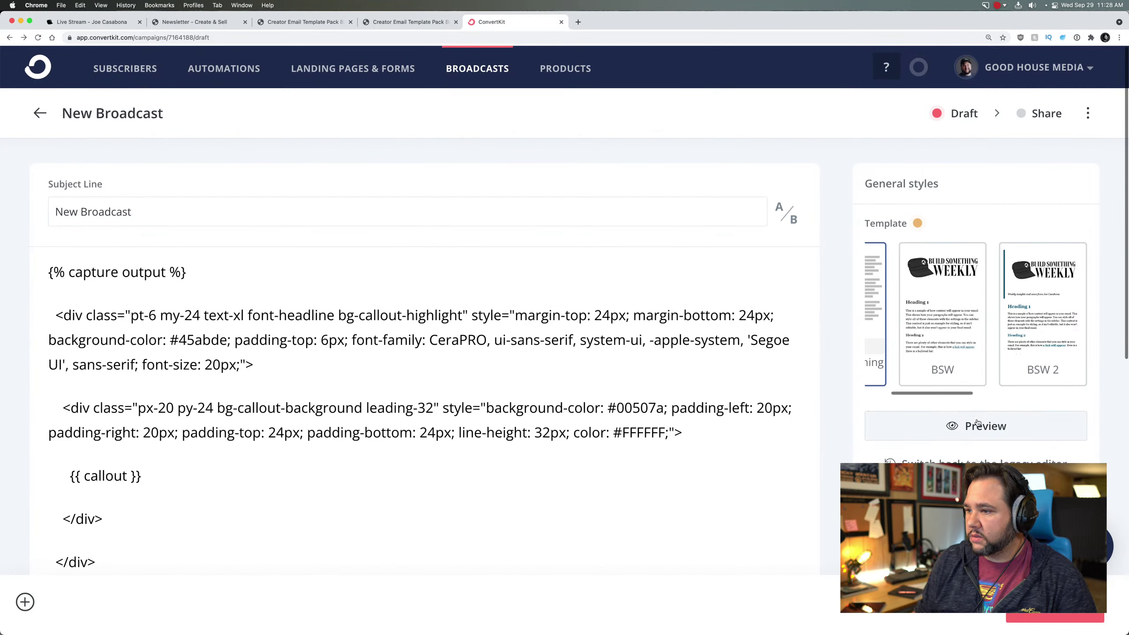
Step: Preview the broadcast and check how the pasted callout code and the HTML block's placeholder text are rendered
{"action": "left_click", "coordinate": [977, 423]}
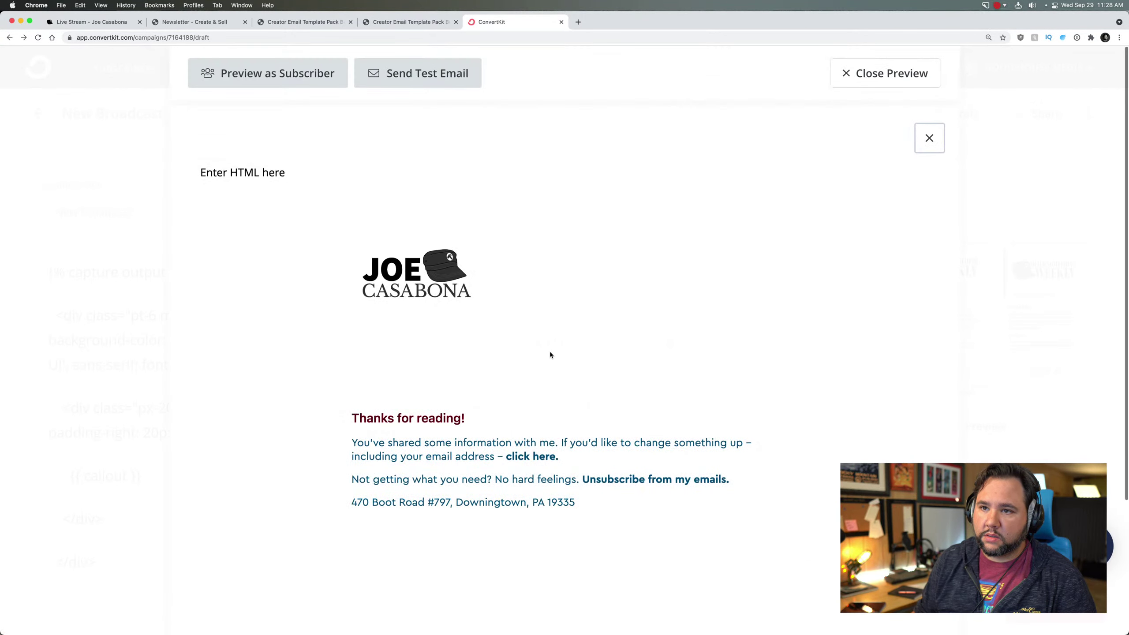
{"action": "left_click_drag", "start_coordinate": [231, 172], "coordinate": [391, 178]}
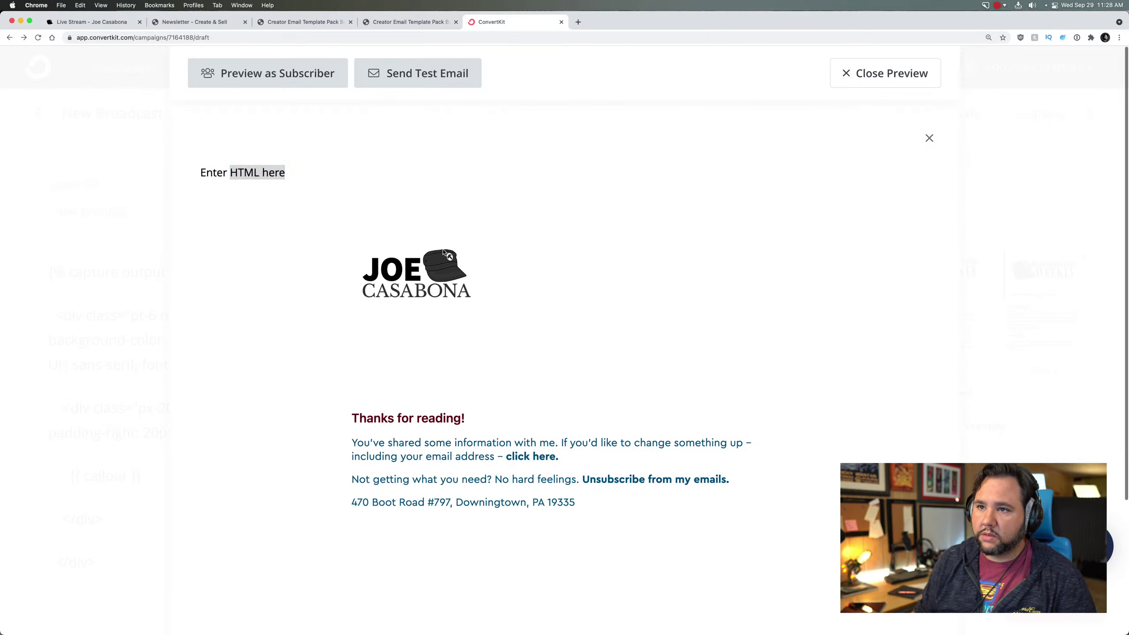
Step: Close the broadcast preview and replace the HTML block's placeholder markup with the copied callout snippet code
{"action": "scroll", "coordinate": [556, 229], "scroll_direction": "down", "scroll_amount": 4}
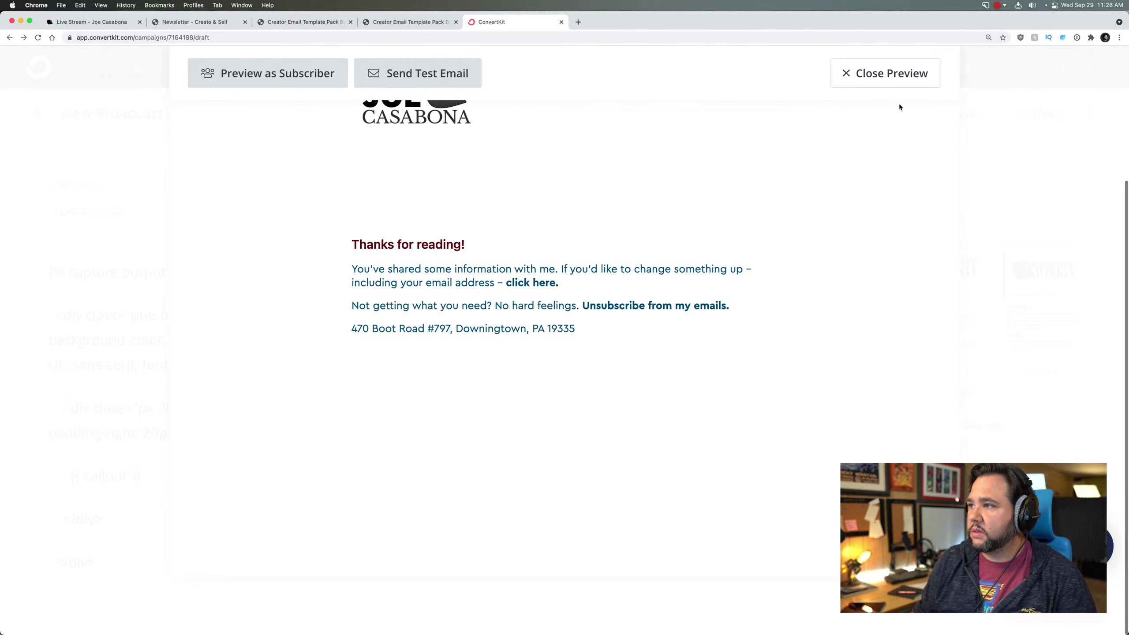
{"action": "left_click", "coordinate": [889, 75]}
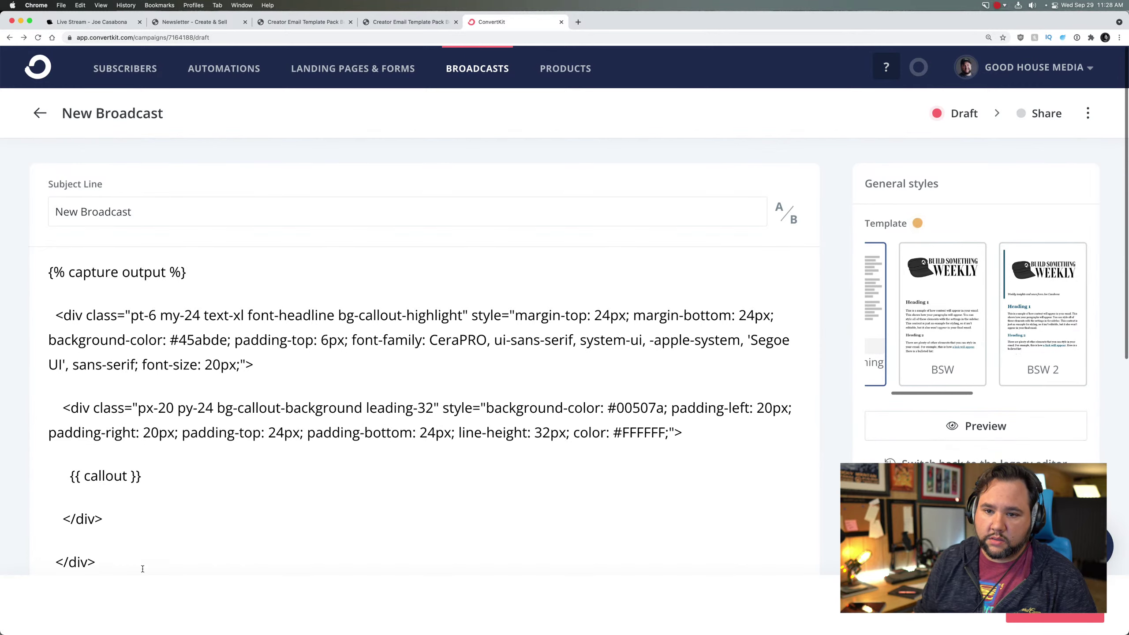
{"action": "scroll", "coordinate": [262, 437], "scroll_direction": "down", "scroll_amount": 7}
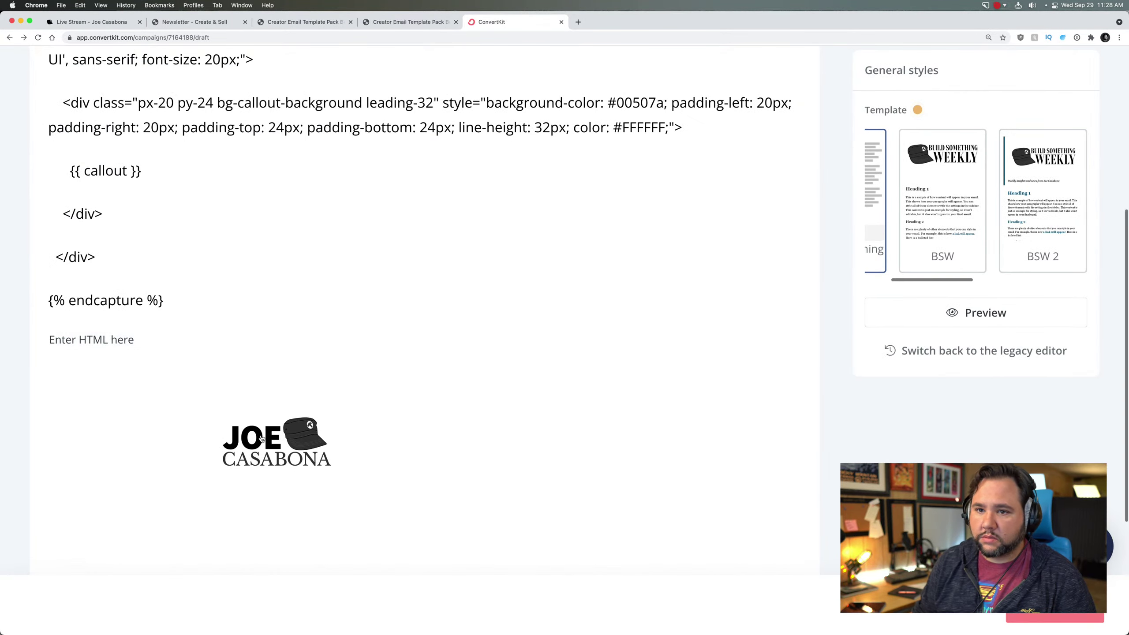
{"action": "scroll", "coordinate": [262, 438], "scroll_direction": "up", "scroll_amount": 2}
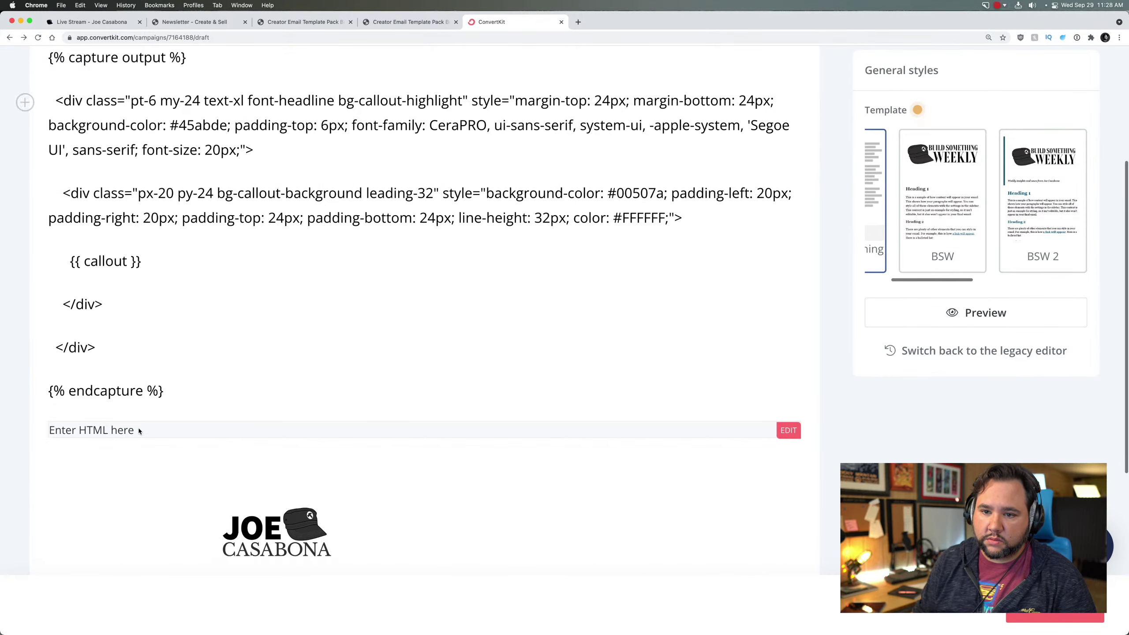
{"action": "left_click", "coordinate": [788, 430]}
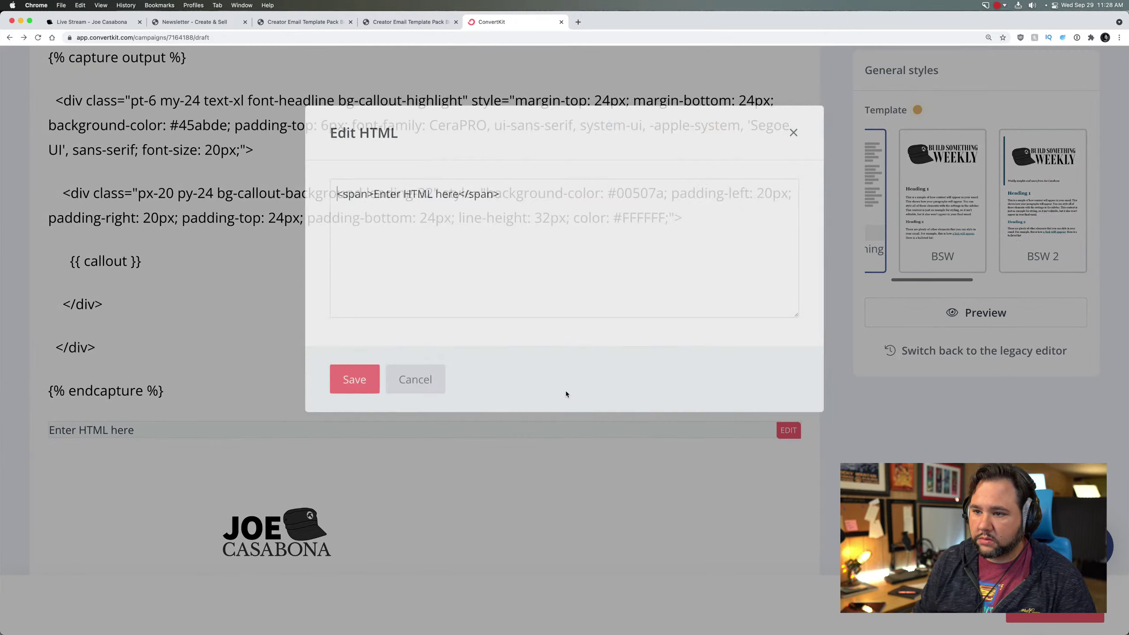
{"action": "key", "text": "super+a"}
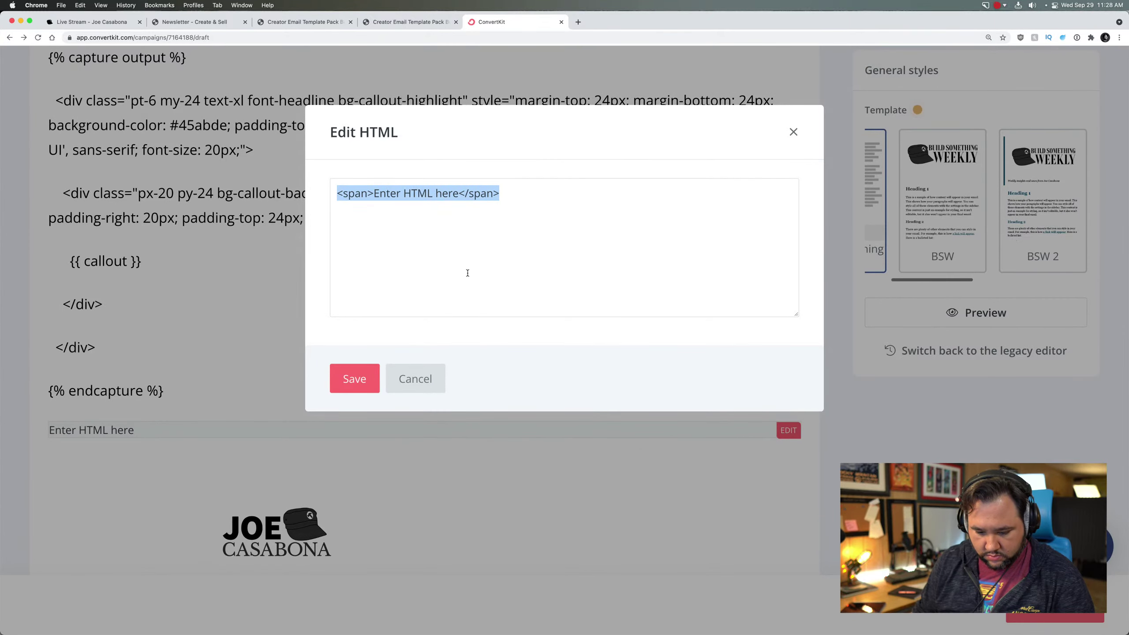
{"action": "key", "text": "super+v"}
{"action": "left_click", "coordinate": [365, 376]}
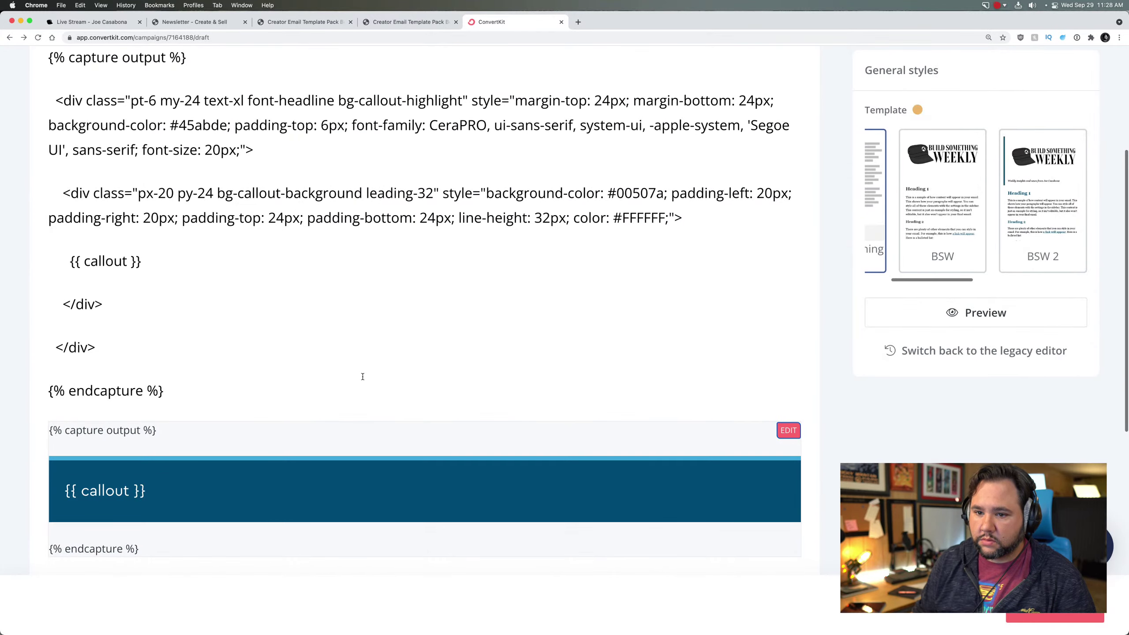
Step: Preview the broadcast to check how the callout HTML block renders, and compare it with the block in the editor
{"action": "left_click_drag", "start_coordinate": [133, 491], "coordinate": [59, 486]}
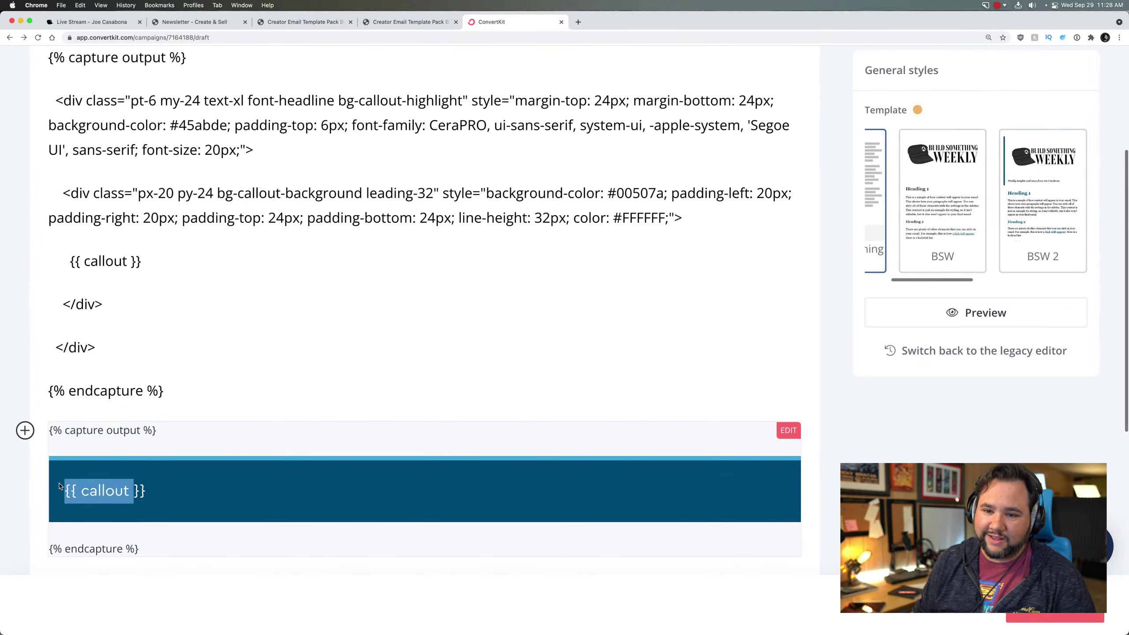
{"action": "left_click", "coordinate": [59, 486]}
{"action": "scroll", "coordinate": [994, 437], "scroll_direction": "up", "scroll_amount": 5}
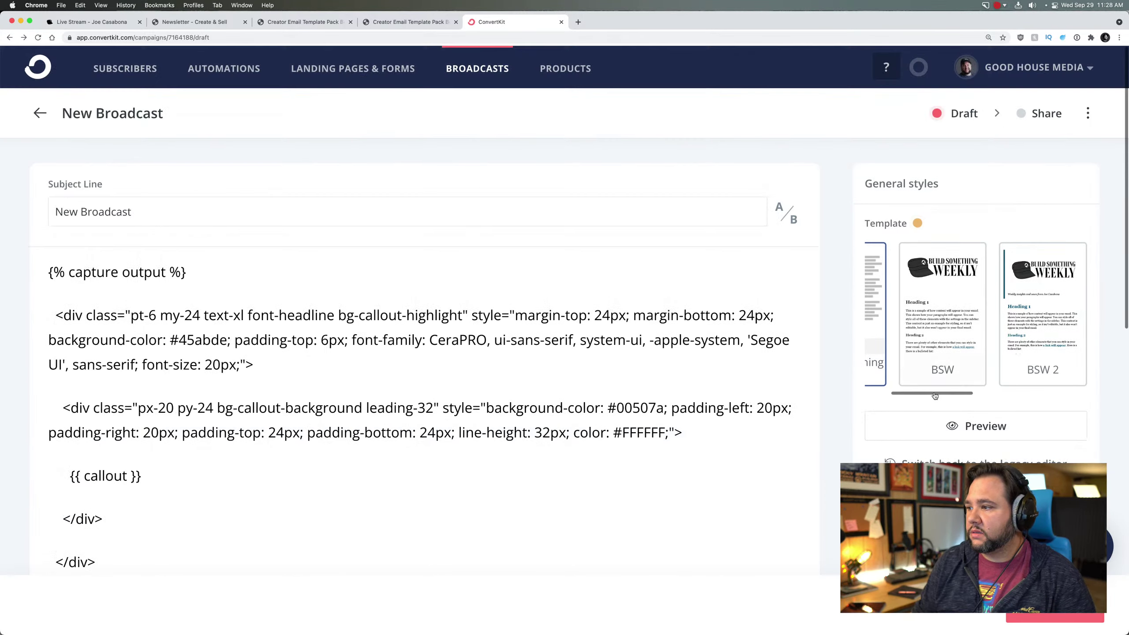
{"action": "left_click", "coordinate": [994, 437]}
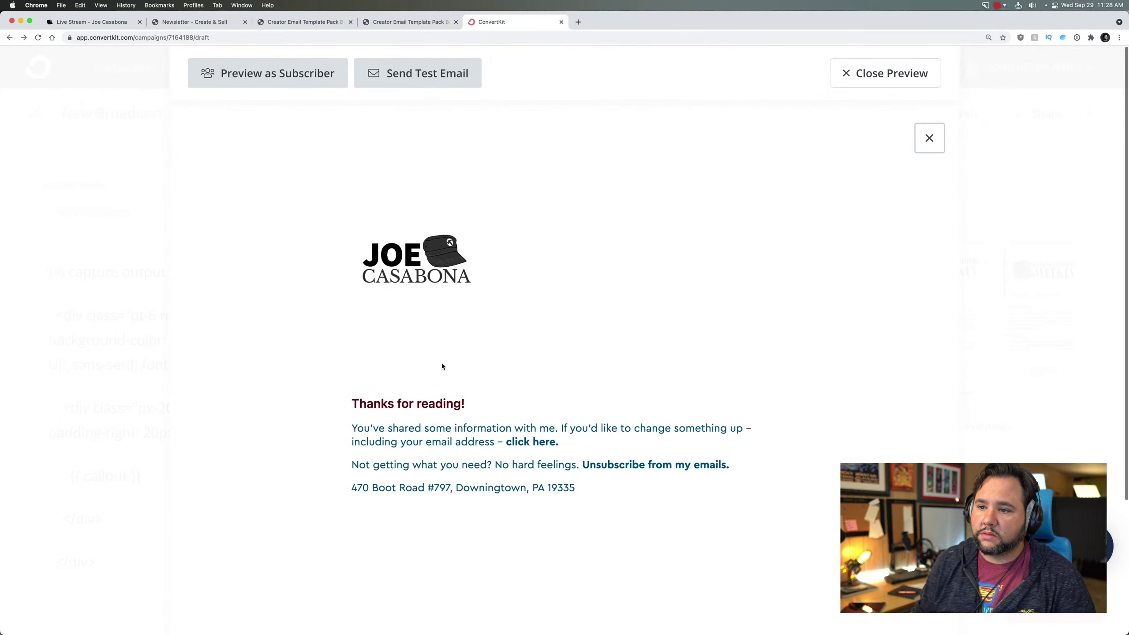
{"action": "left_click_drag", "start_coordinate": [442, 366], "coordinate": [330, 125]}
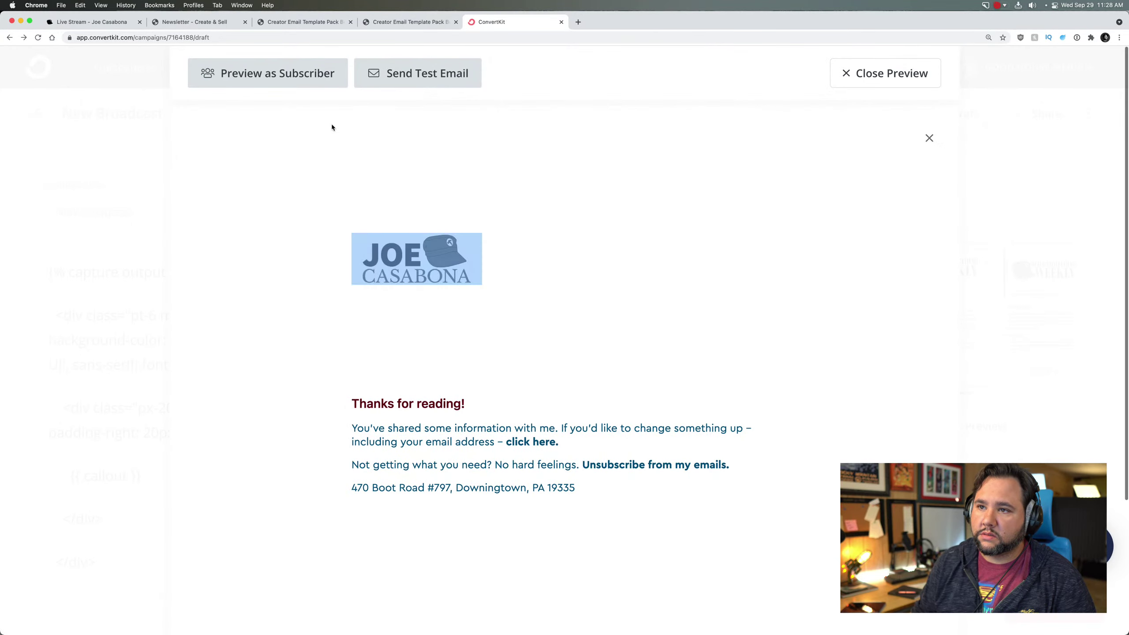
{"action": "left_click", "coordinate": [872, 66]}
{"action": "scroll", "coordinate": [178, 507], "scroll_direction": "down", "scroll_amount": 2}
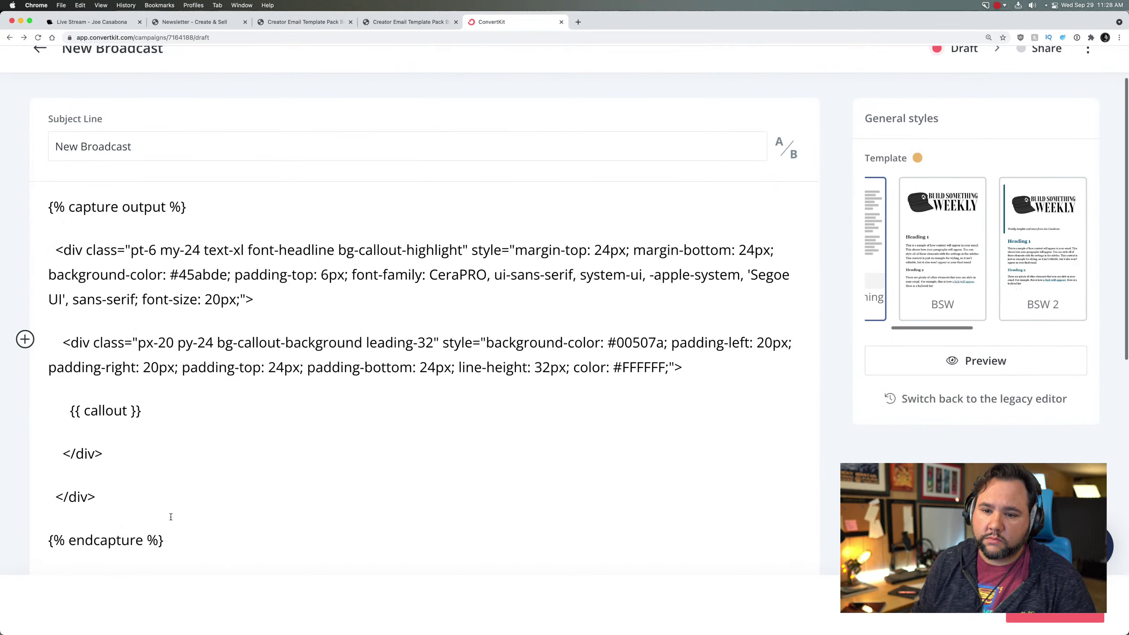
{"action": "scroll", "coordinate": [170, 517], "scroll_direction": "down", "scroll_amount": 5}
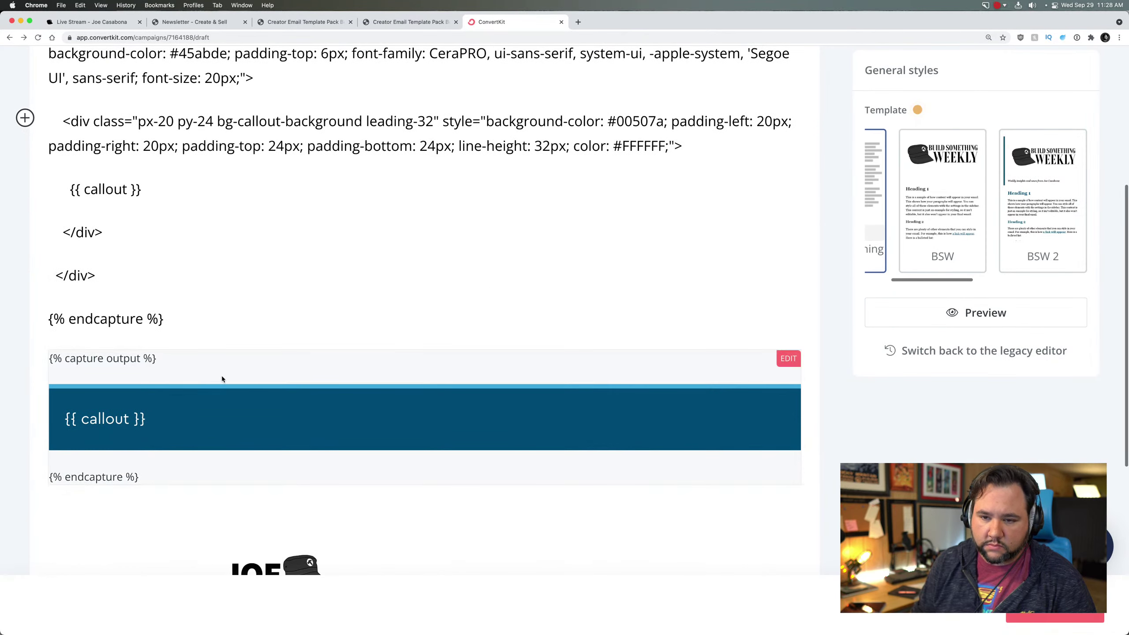
{"action": "scroll", "coordinate": [161, 365], "scroll_direction": "up", "scroll_amount": 1}
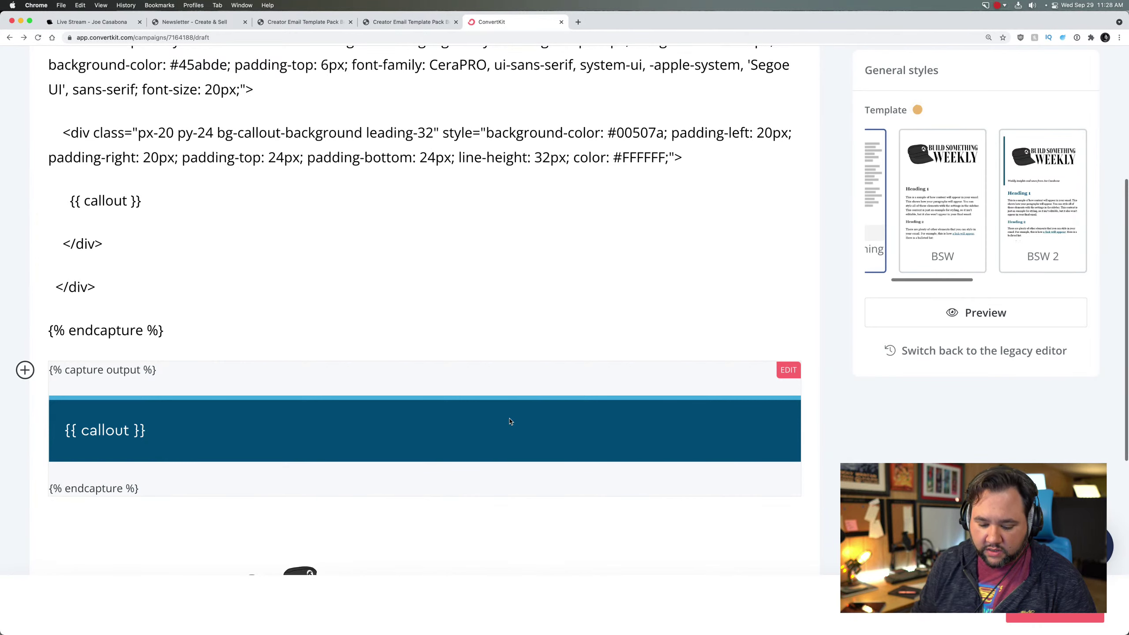
{"action": "scroll", "coordinate": [447, 479], "scroll_direction": "up", "scroll_amount": 2}
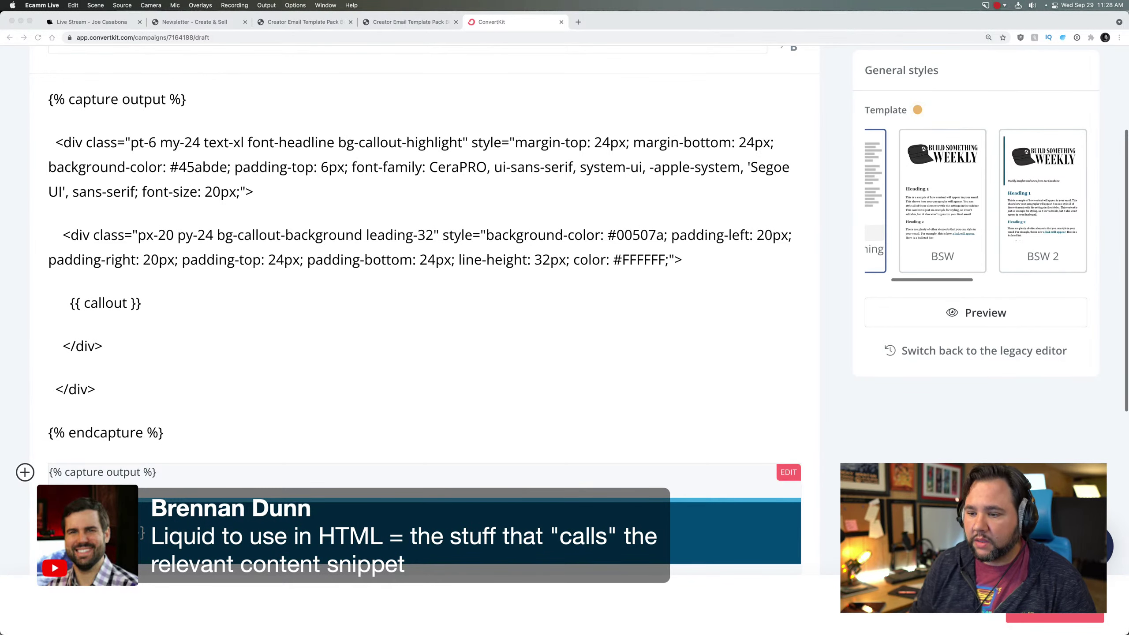
Step: Delete the pasted callout code text and the callout HTML block from the broadcast body
{"action": "left_click", "coordinate": [446, 109]}
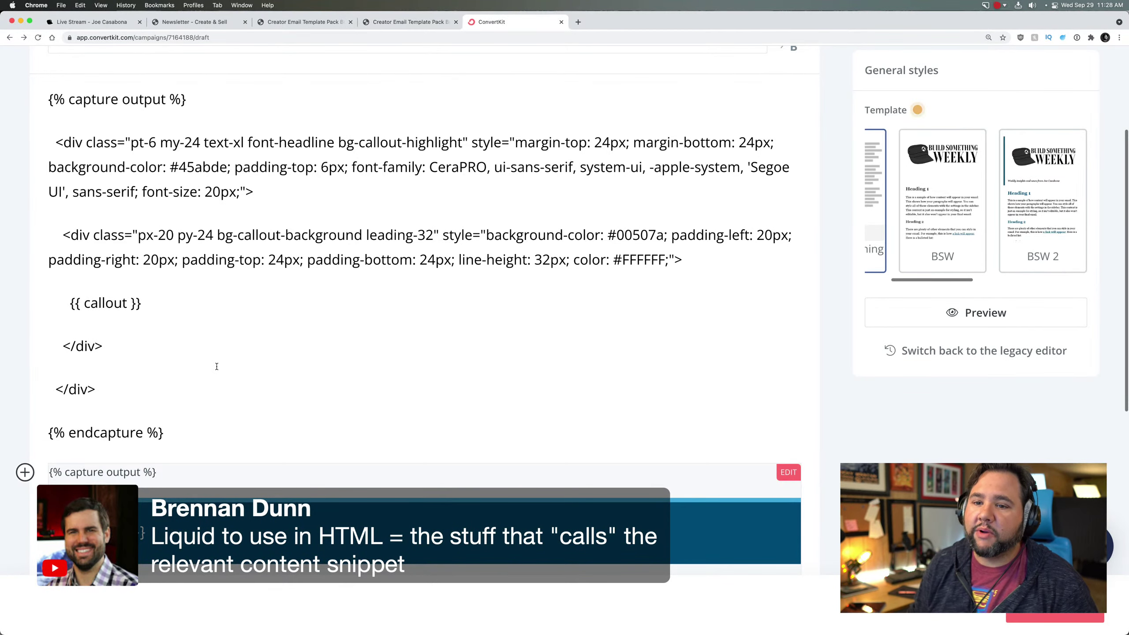
{"action": "scroll", "coordinate": [217, 365], "scroll_direction": "up", "scroll_amount": 4}
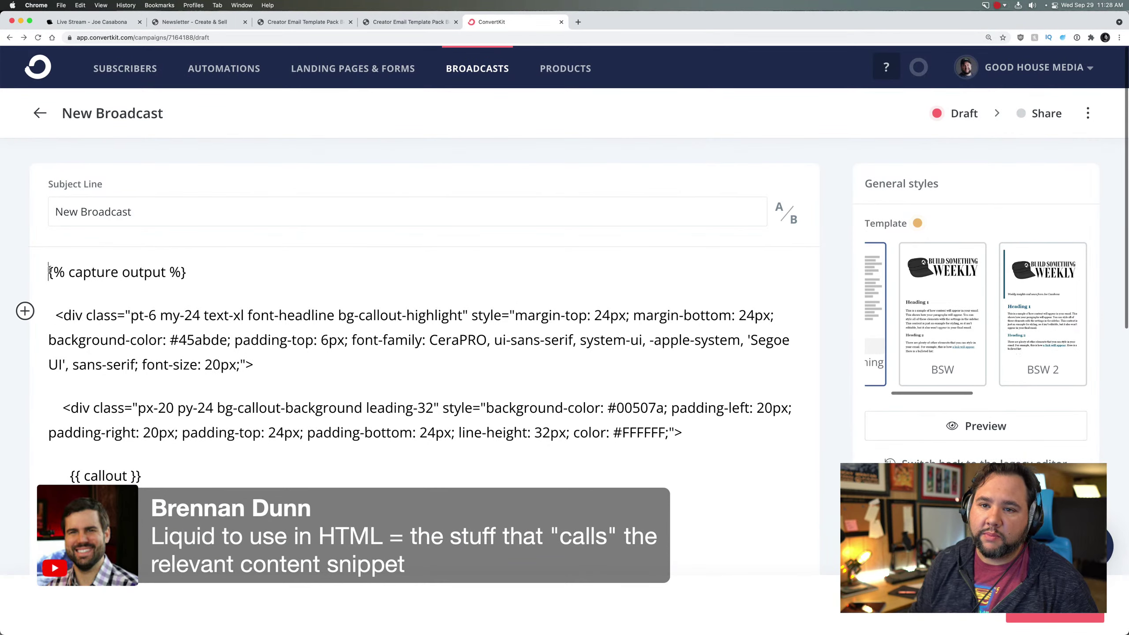
{"action": "left_click_drag", "start_coordinate": [48, 272], "coordinate": [150, 469]}
{"action": "scroll", "coordinate": [150, 469], "scroll_direction": "down", "scroll_amount": 7}
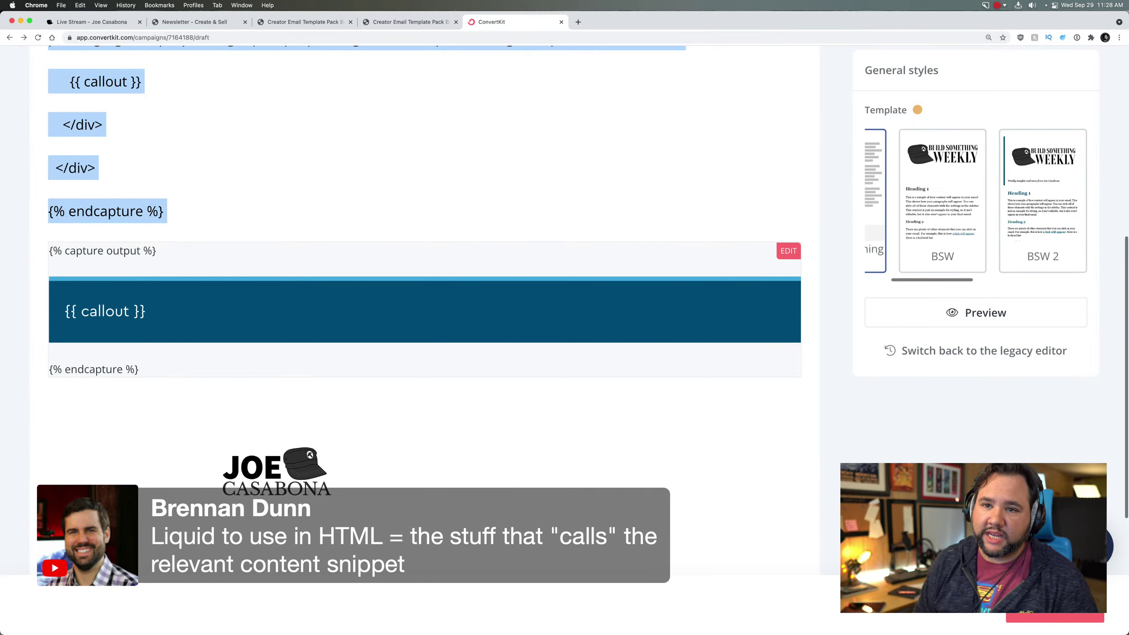
{"action": "key", "text": "BackSpace"}
{"action": "scroll", "coordinate": [148, 429], "scroll_direction": "up", "scroll_amount": 4}
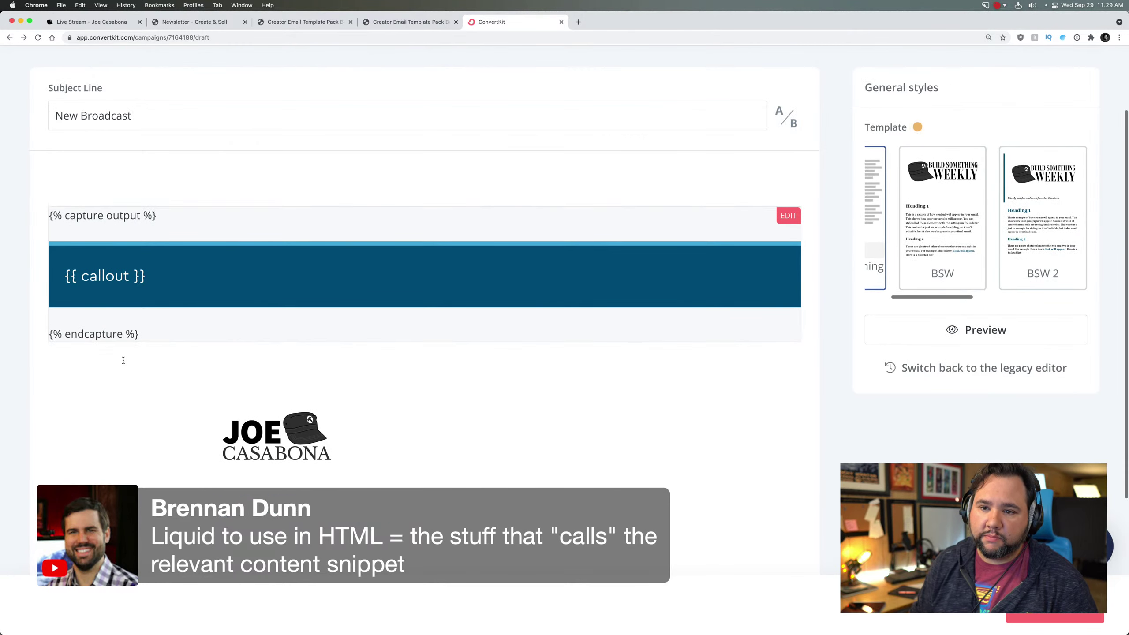
{"action": "left_click_drag", "start_coordinate": [88, 343], "coordinate": [38, 194]}
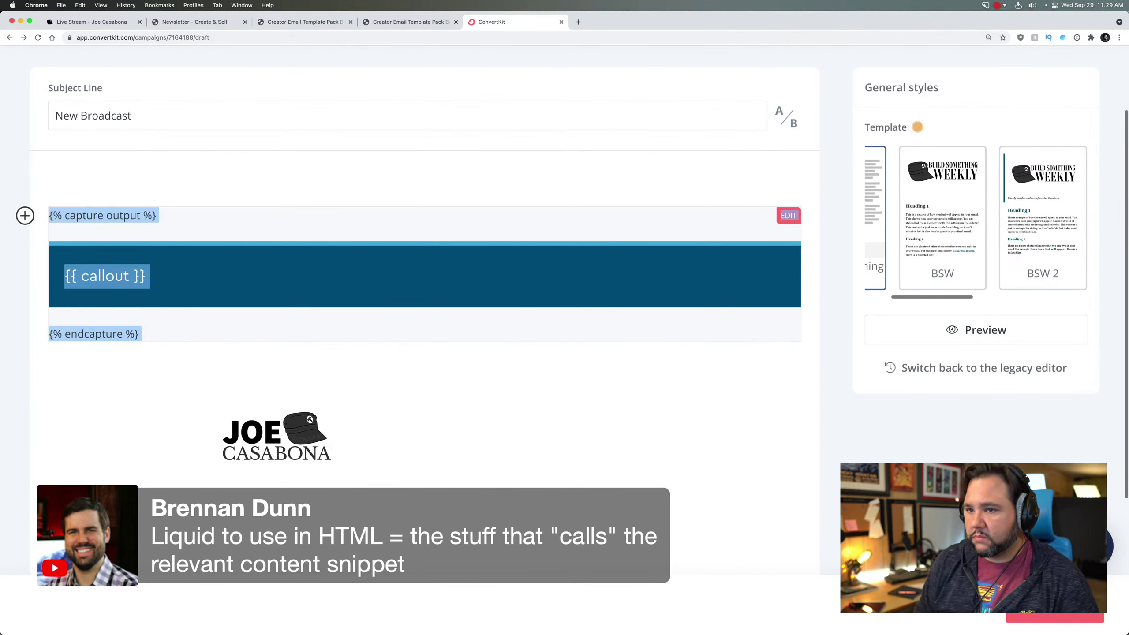
{"action": "key", "text": "BackSpace"}
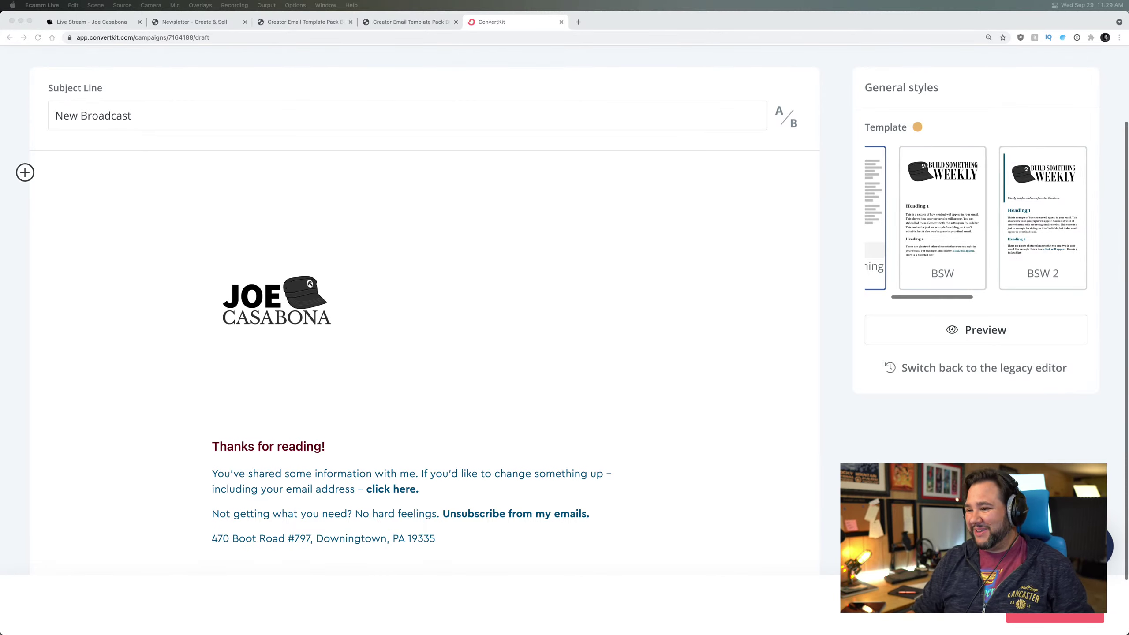
Step: Switch to the Creator Email Template Pack builder, review the Callout's Liquid code for emails, and copy its entire Content Snippet HTML
{"action": "left_click", "coordinate": [349, 359]}
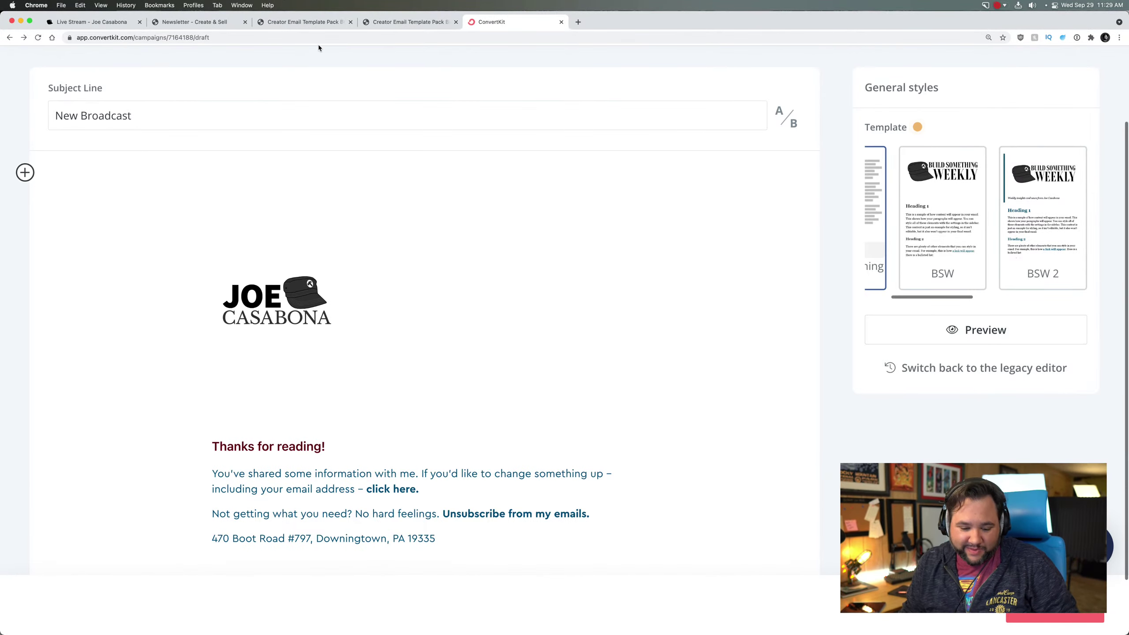
{"action": "left_click", "coordinate": [298, 22]}
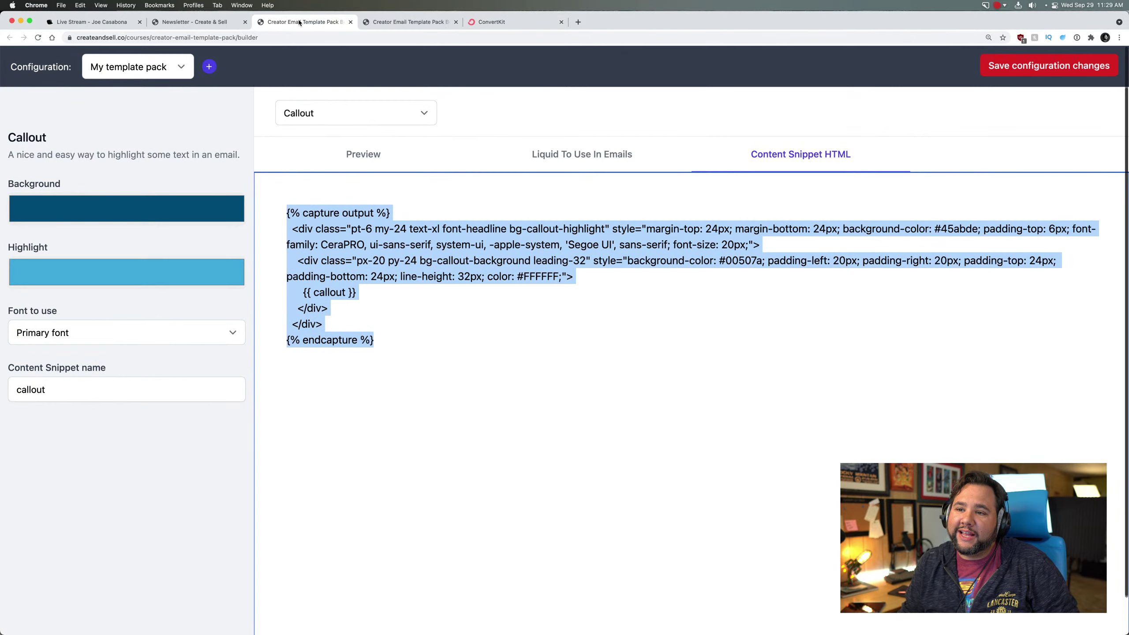
{"action": "left_click", "coordinate": [377, 160]}
{"action": "left_click", "coordinate": [543, 167]}
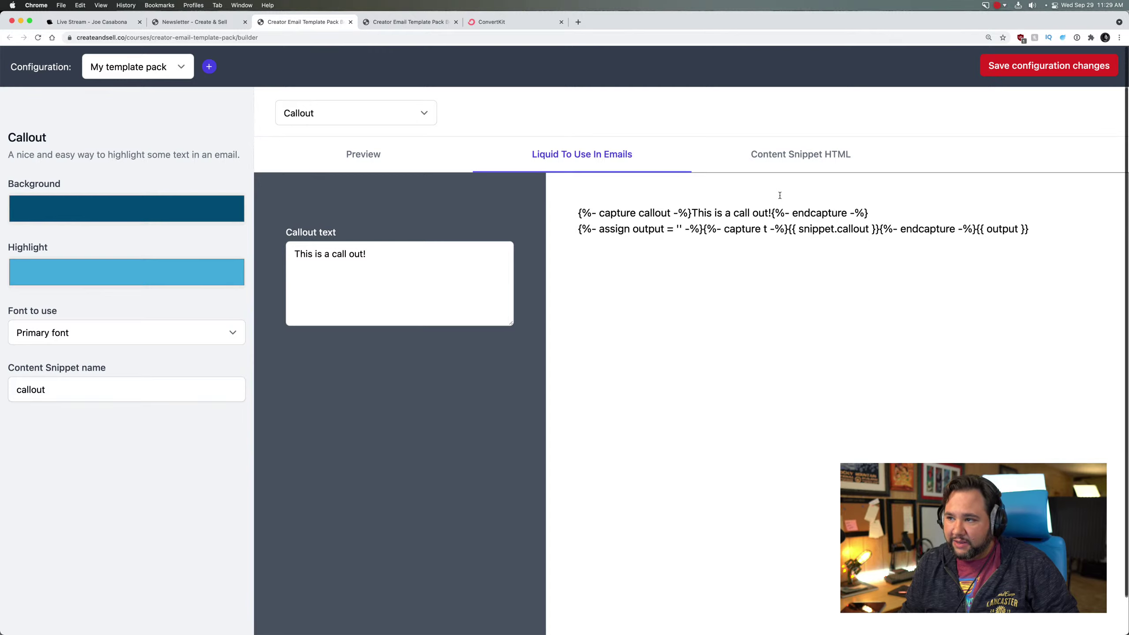
{"action": "left_click", "coordinate": [801, 156]}
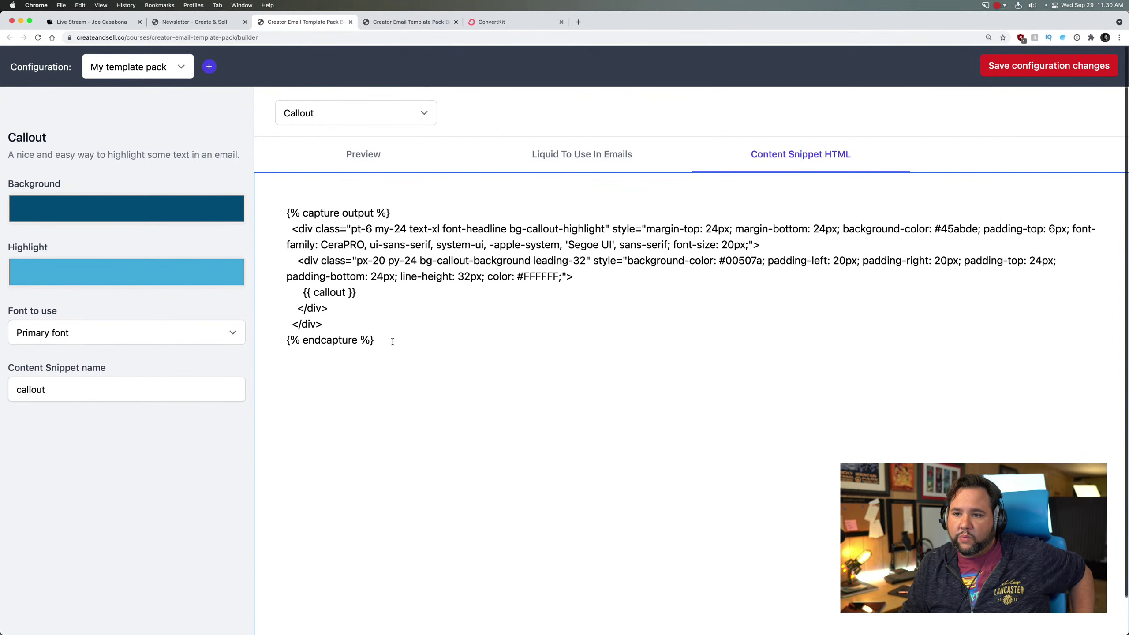
{"action": "left_click_drag", "start_coordinate": [392, 340], "coordinate": [276, 204]}
{"action": "key", "text": "super+c"}
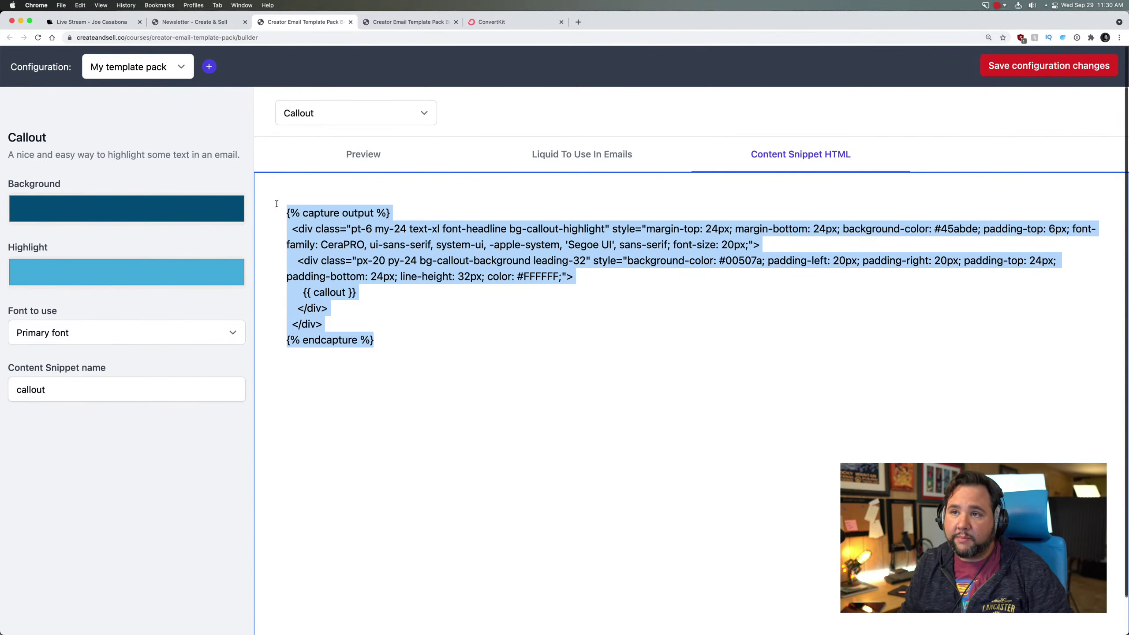
Step: Return to ConvertKit and open the account's Content snippets page in a new browser tab
{"action": "left_click", "coordinate": [507, 21]}
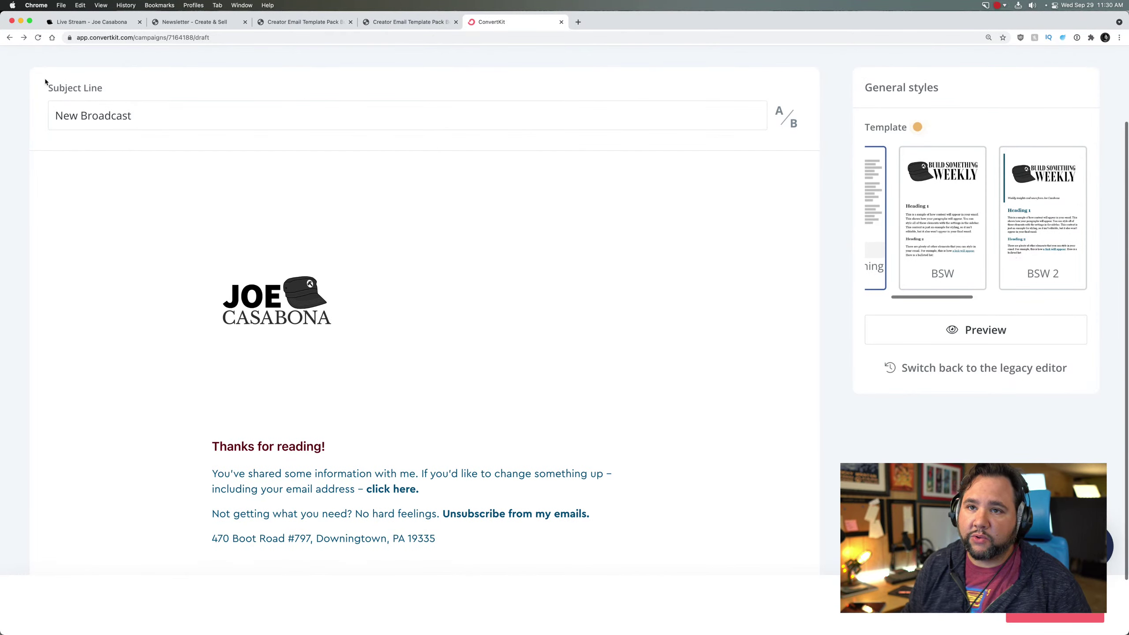
{"action": "scroll", "coordinate": [903, 294], "scroll_direction": "up", "scroll_amount": 3}
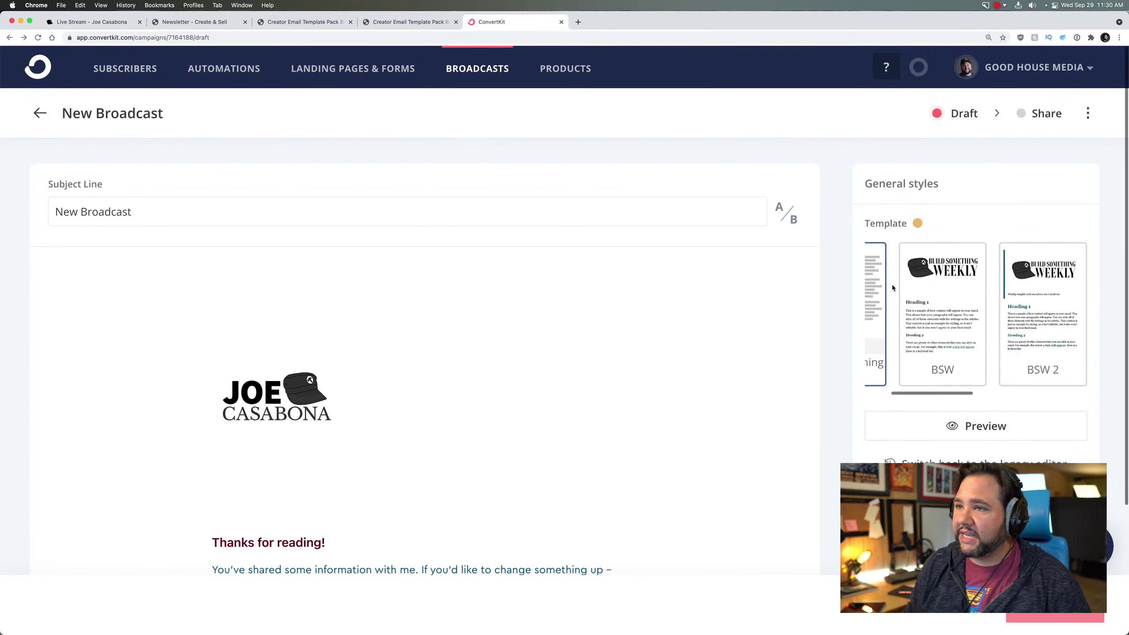
{"action": "left_click", "coordinate": [1038, 74]}
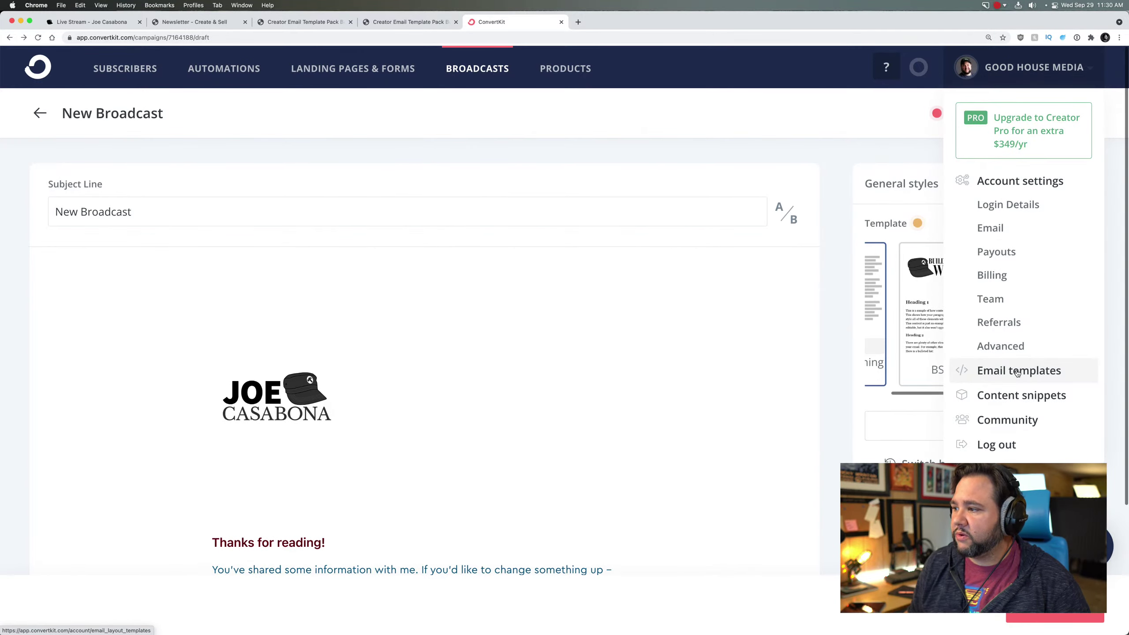
{"action": "right_click", "coordinate": [1021, 407]}
{"action": "left_click", "coordinate": [1036, 408]}
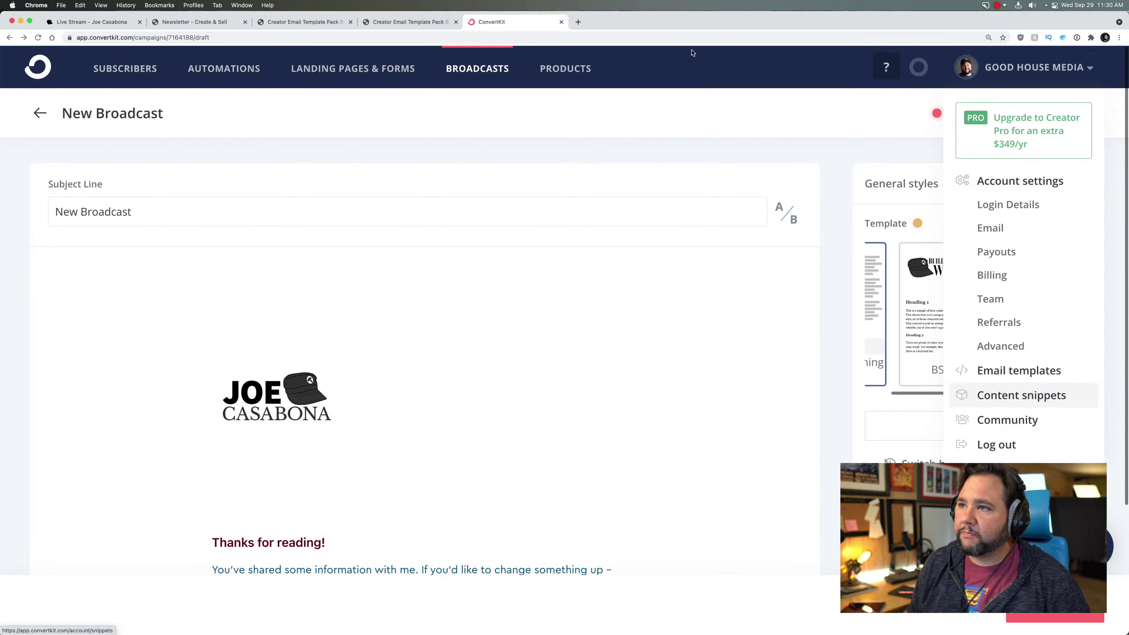
{"action": "left_click", "coordinate": [605, 22]}
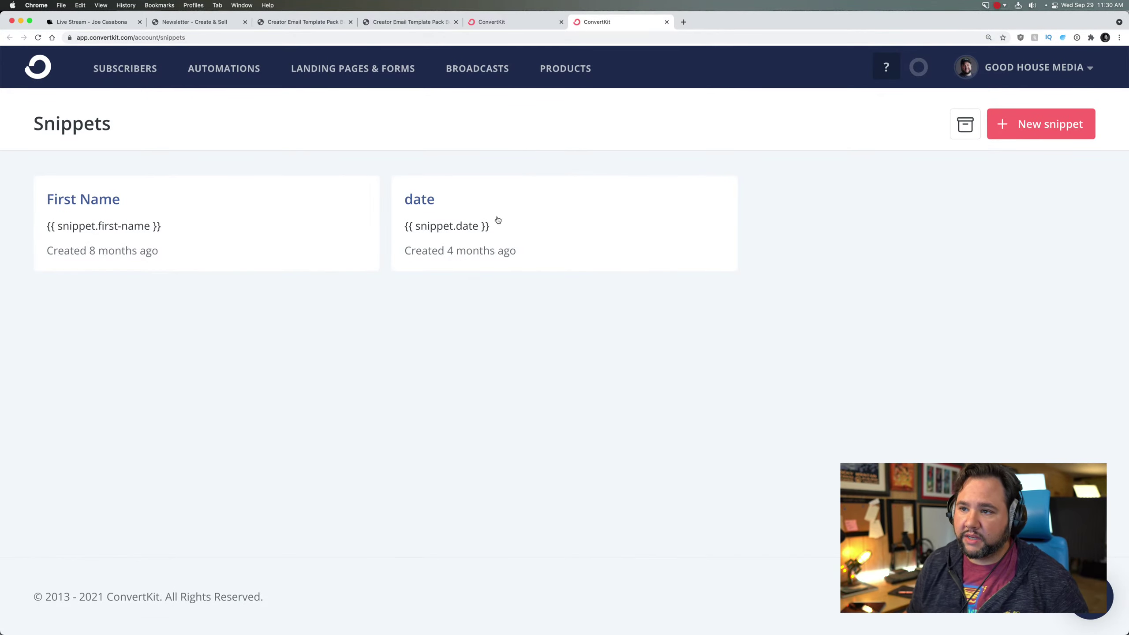
Step: Create a content snippet titled Call Out containing the copied callout Liquid code, and save it
{"action": "left_click", "coordinate": [1023, 126]}
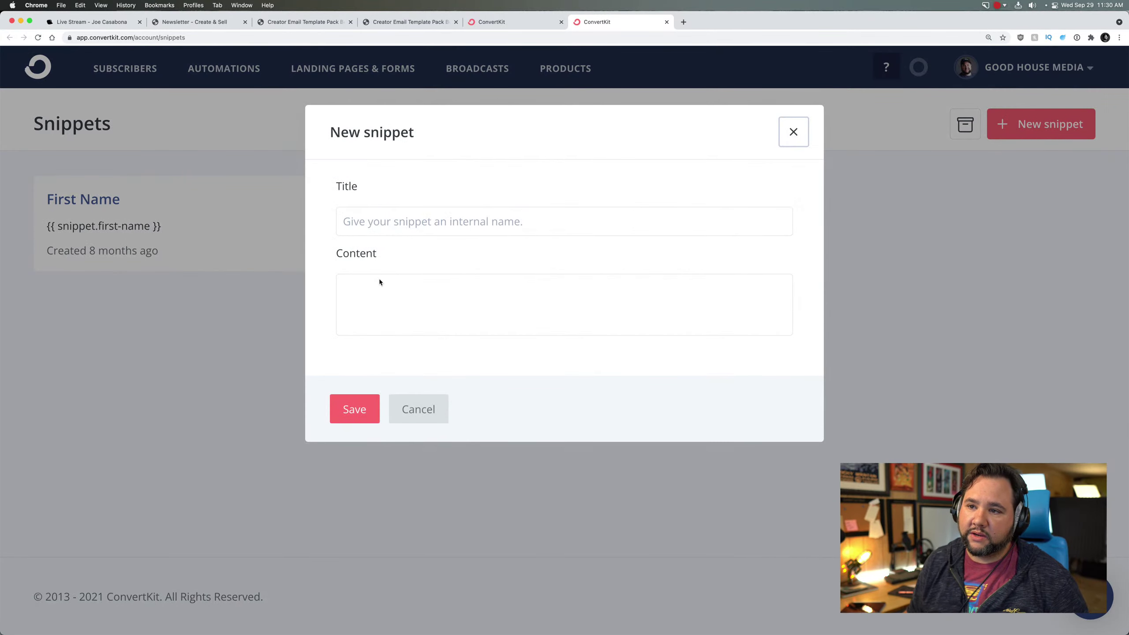
{"action": "left_click", "coordinate": [444, 221]}
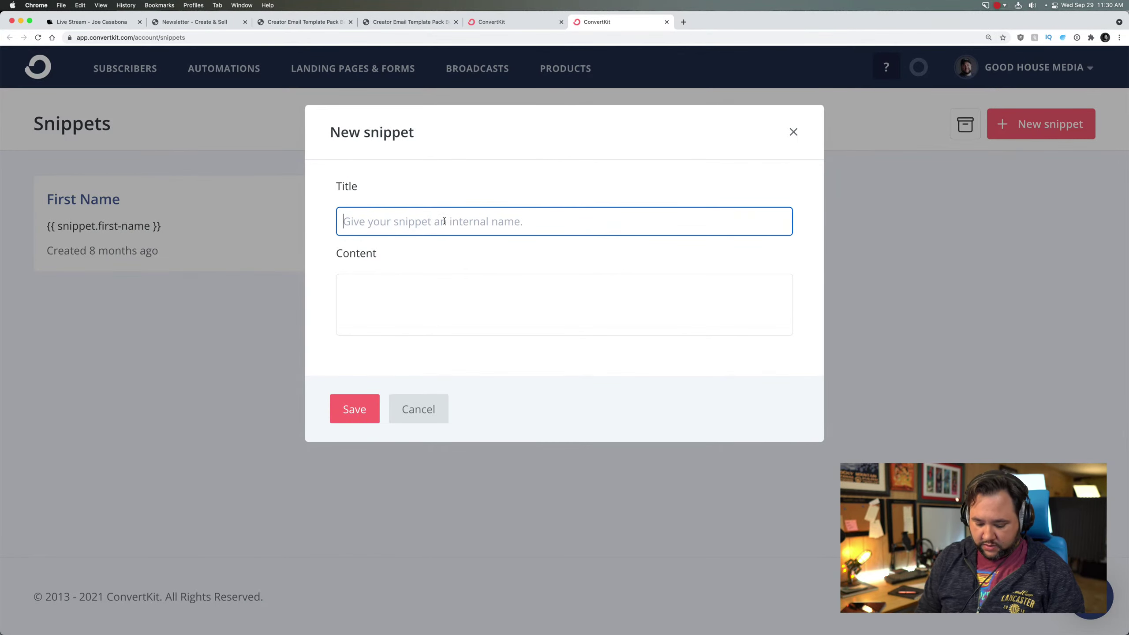
{"action": "type", "text": "Call Out"}
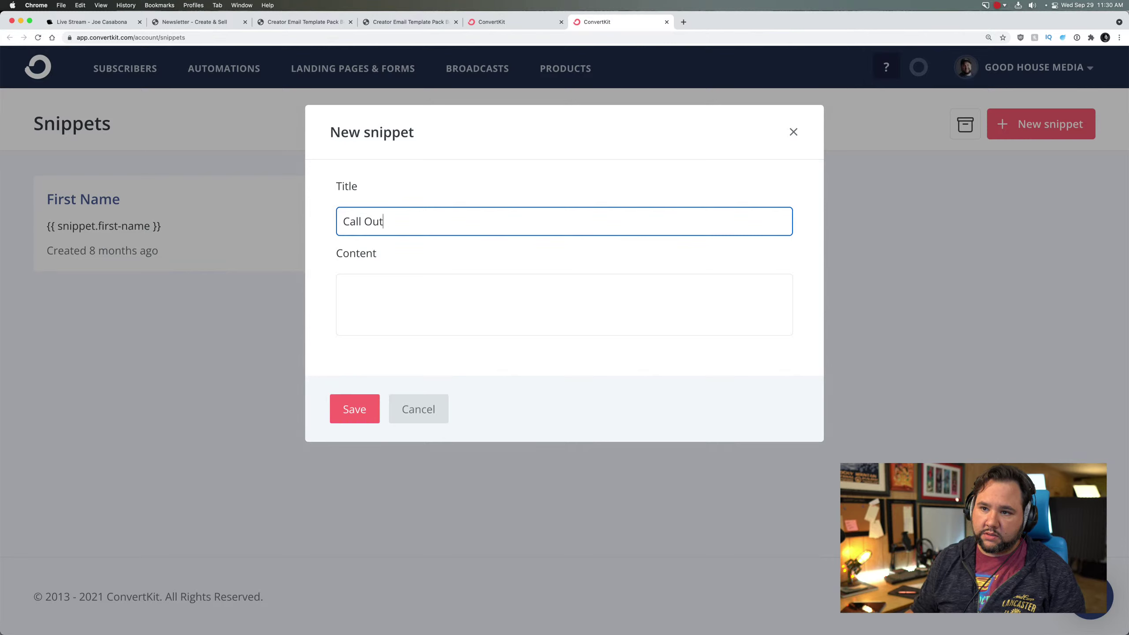
{"action": "left_click", "coordinate": [412, 294]}
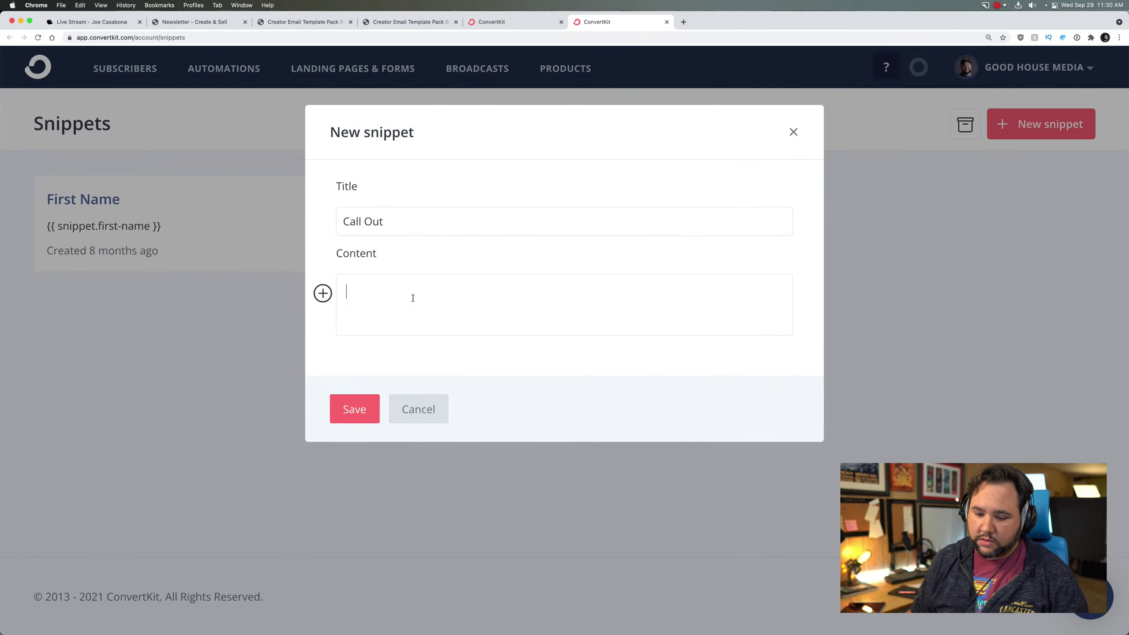
{"action": "key", "text": "super+v"}
{"action": "left_click", "coordinate": [475, 431]}
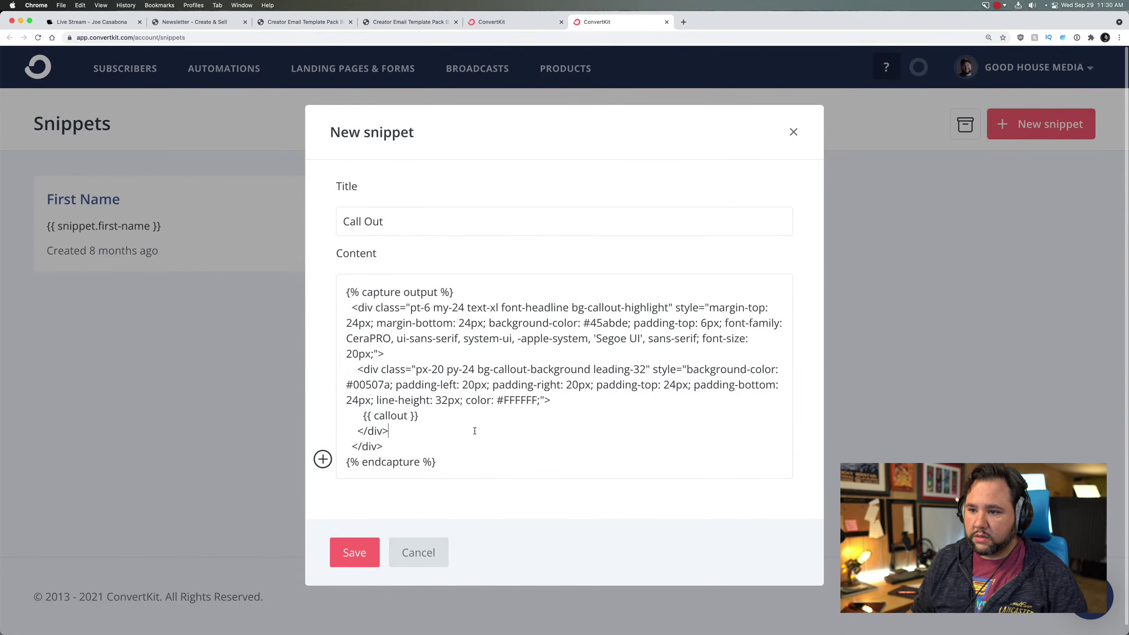
{"action": "left_click", "coordinate": [433, 413]}
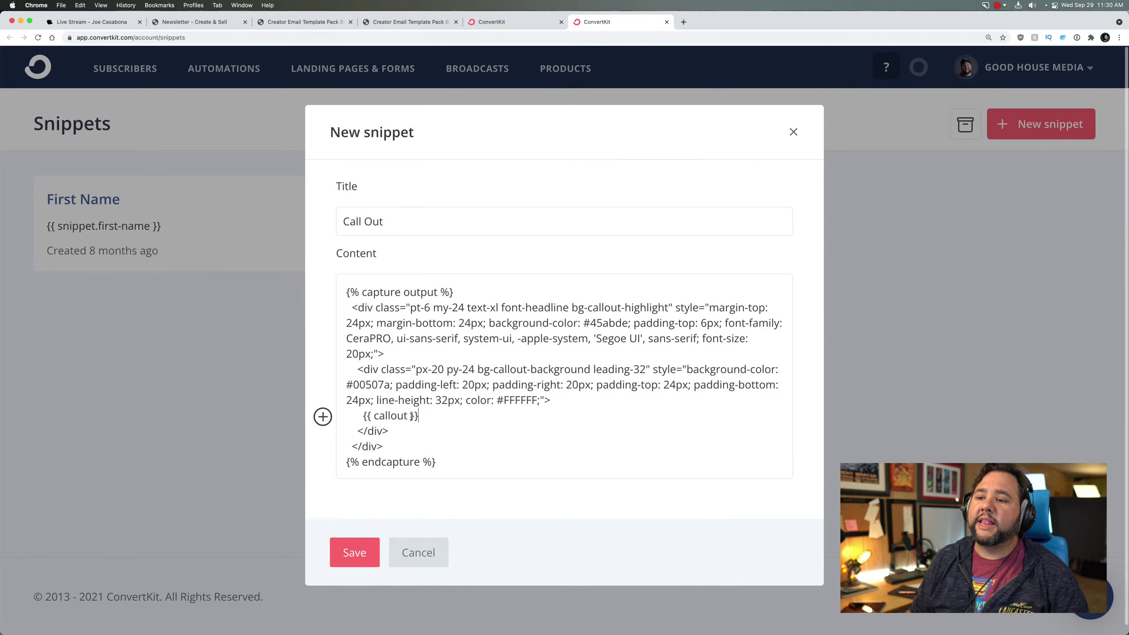
{"action": "left_click_drag", "start_coordinate": [359, 414], "coordinate": [437, 420]}
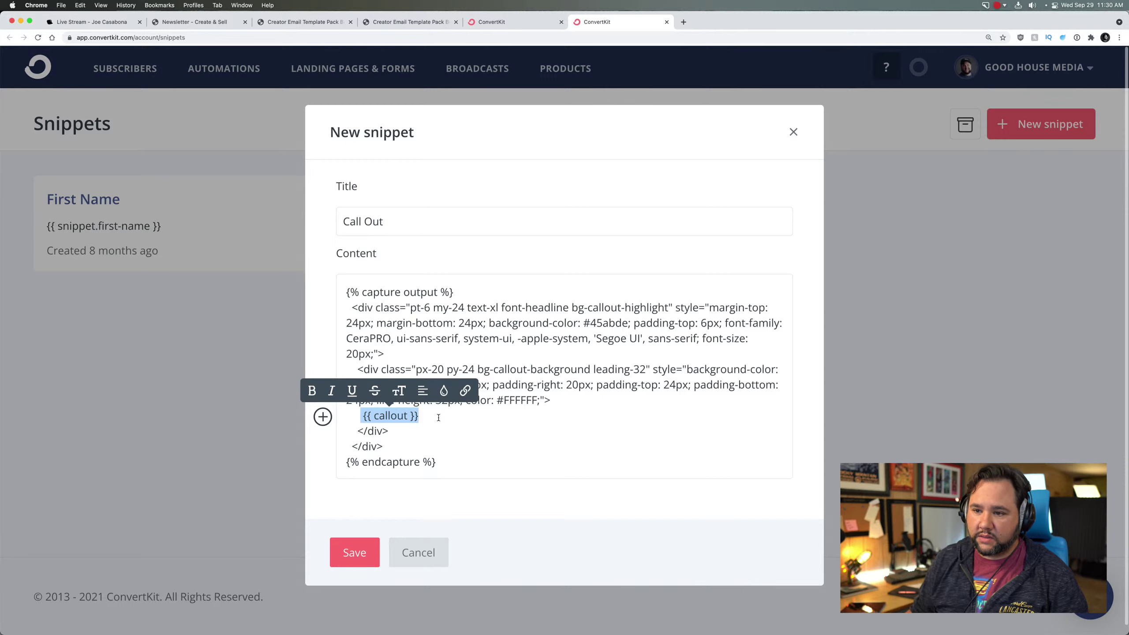
{"action": "left_click", "coordinate": [359, 545]}
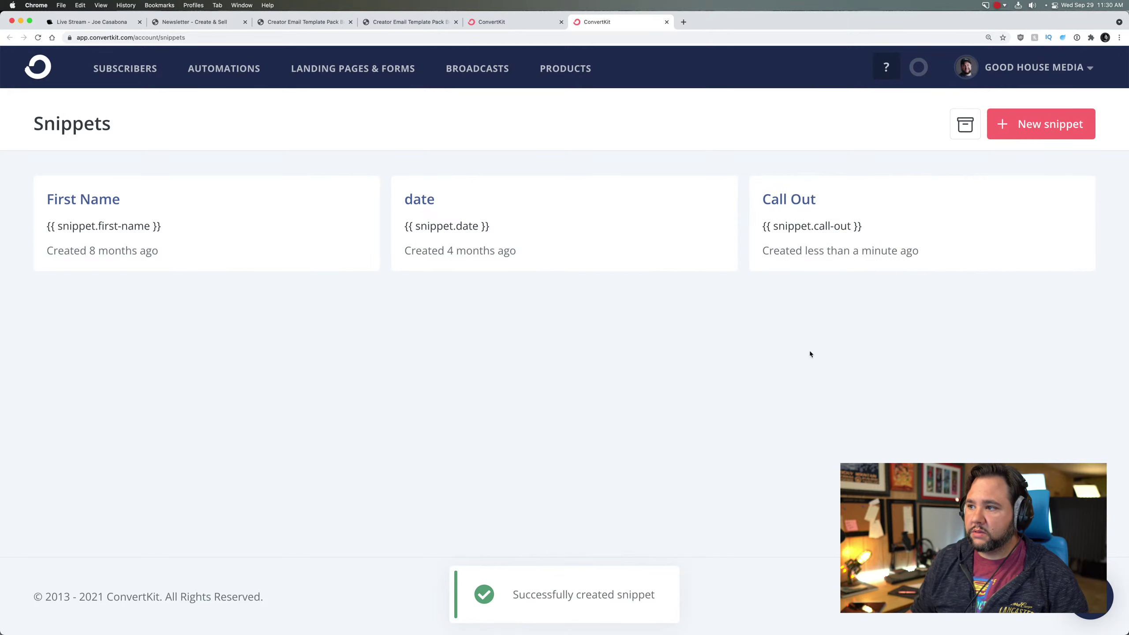
Step: Reload the New Broadcast draft, insert the Call Out snippet into its body, and preview the email
{"action": "left_click", "coordinate": [494, 21]}
{"action": "key", "text": "super+r"}
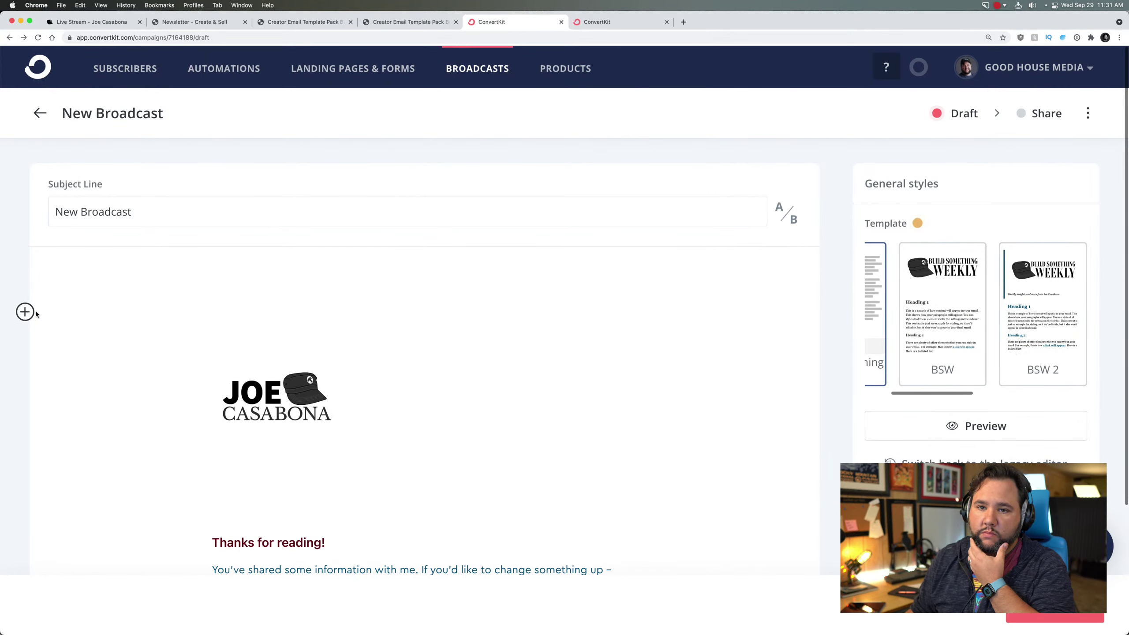
{"action": "left_click", "coordinate": [25, 312]}
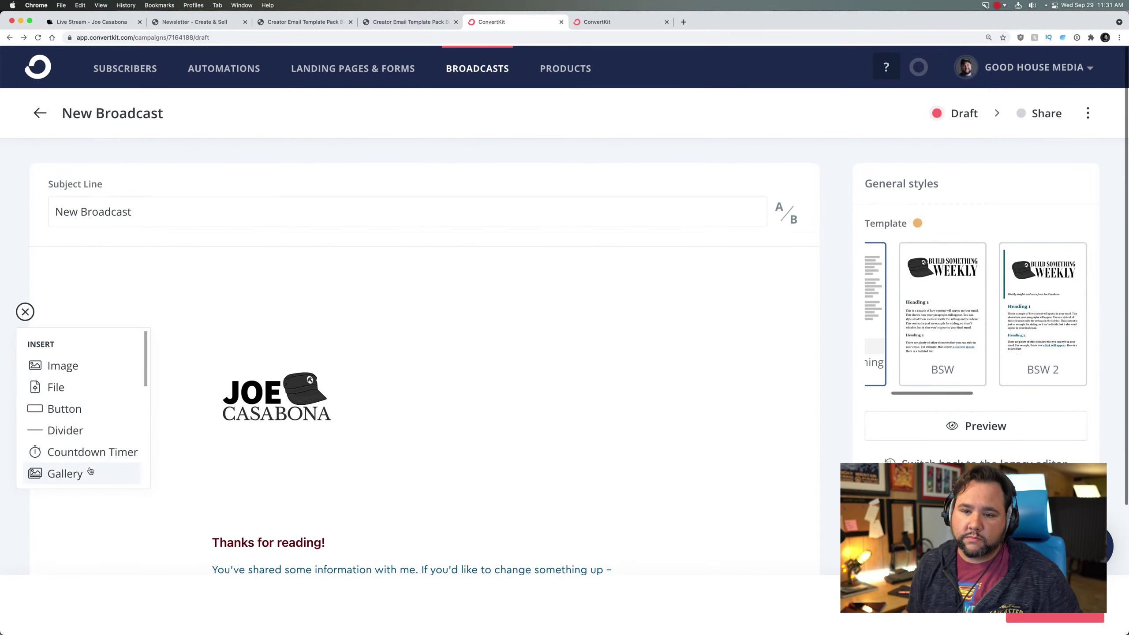
{"action": "scroll", "coordinate": [89, 470], "scroll_direction": "down", "scroll_amount": 5}
{"action": "scroll", "coordinate": [89, 471], "scroll_direction": "down", "scroll_amount": 2}
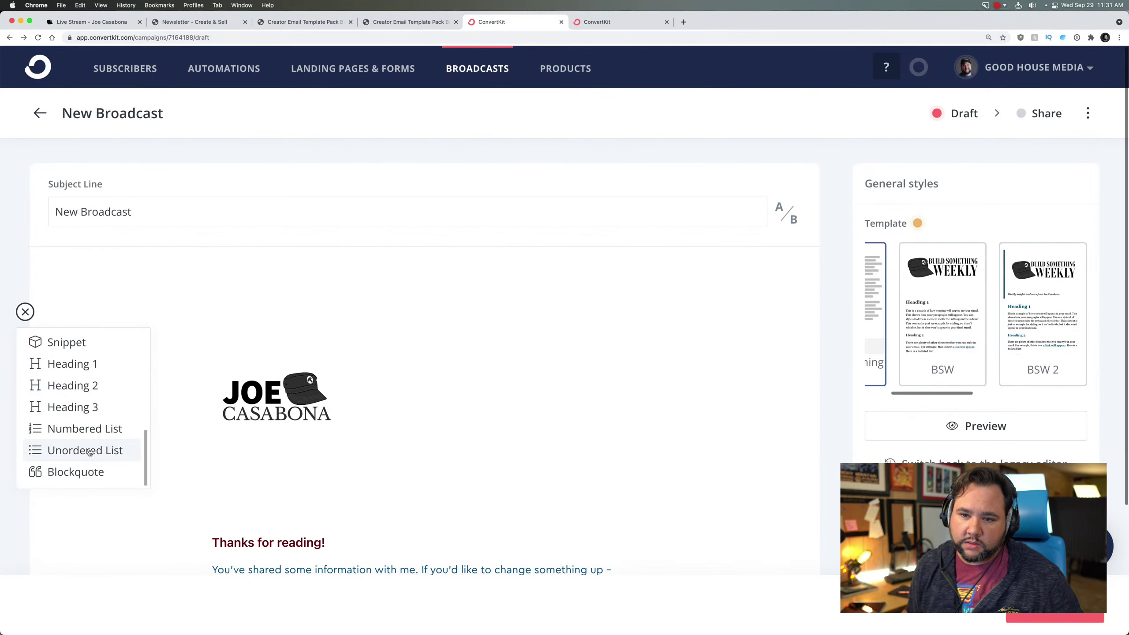
{"action": "scroll", "coordinate": [85, 445], "scroll_direction": "up", "scroll_amount": 1}
{"action": "left_click", "coordinate": [72, 358]}
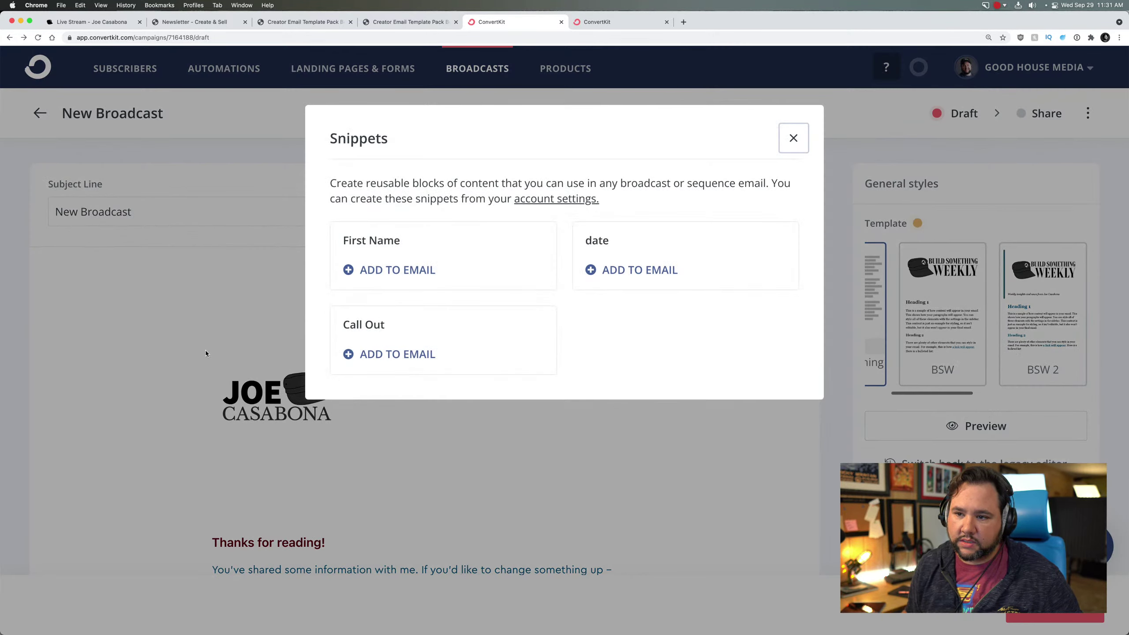
{"action": "left_click", "coordinate": [373, 355]}
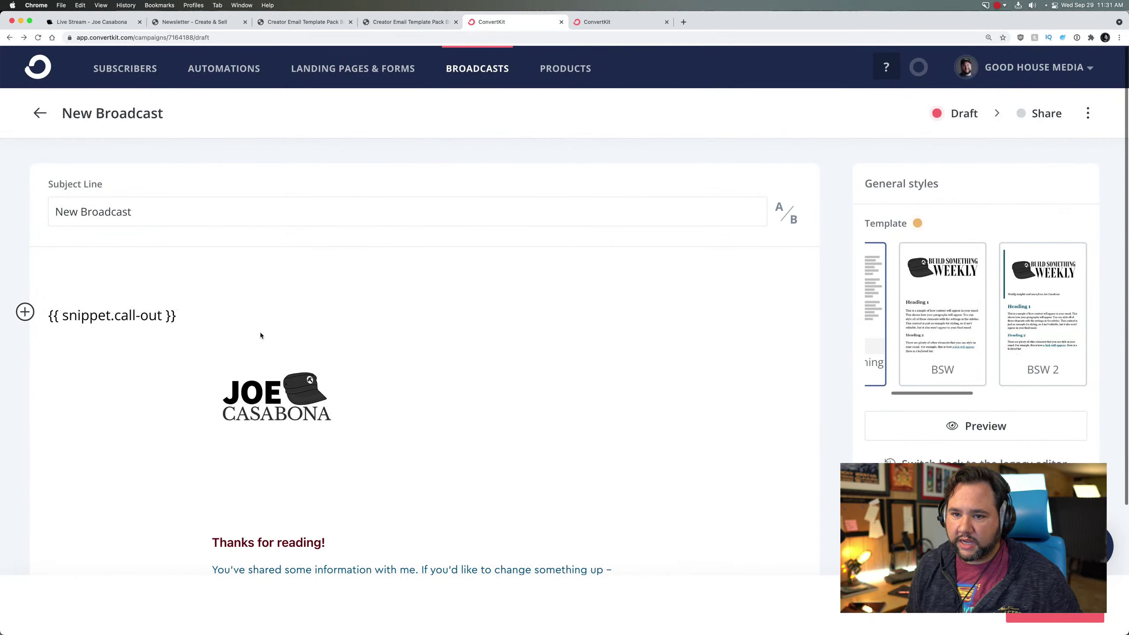
{"action": "left_click", "coordinate": [978, 427]}
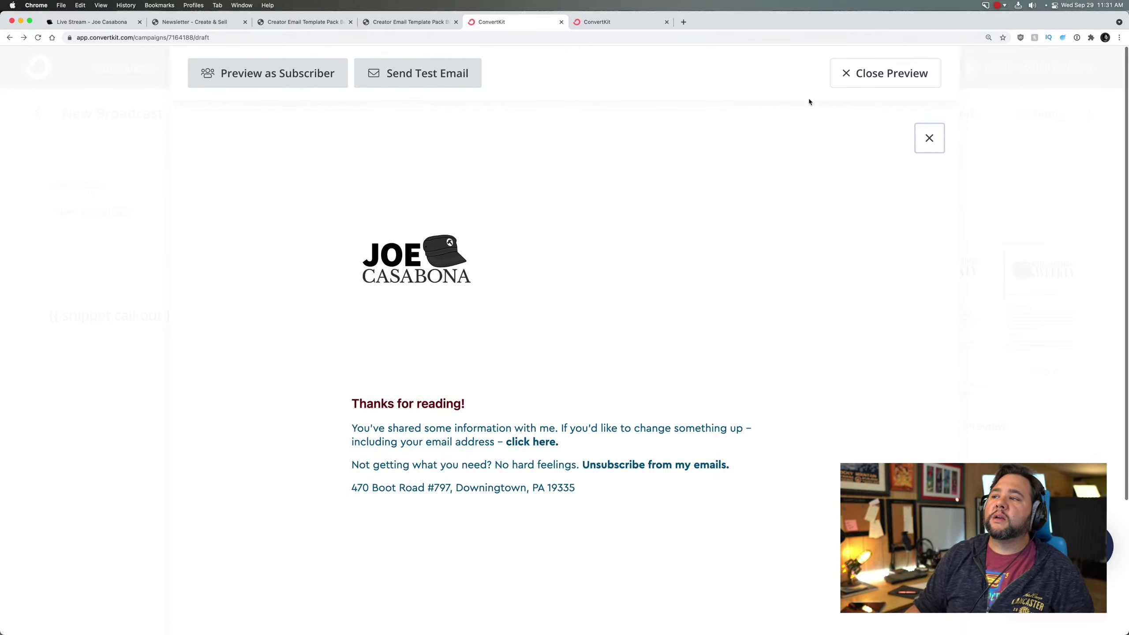
{"action": "left_click", "coordinate": [874, 78]}
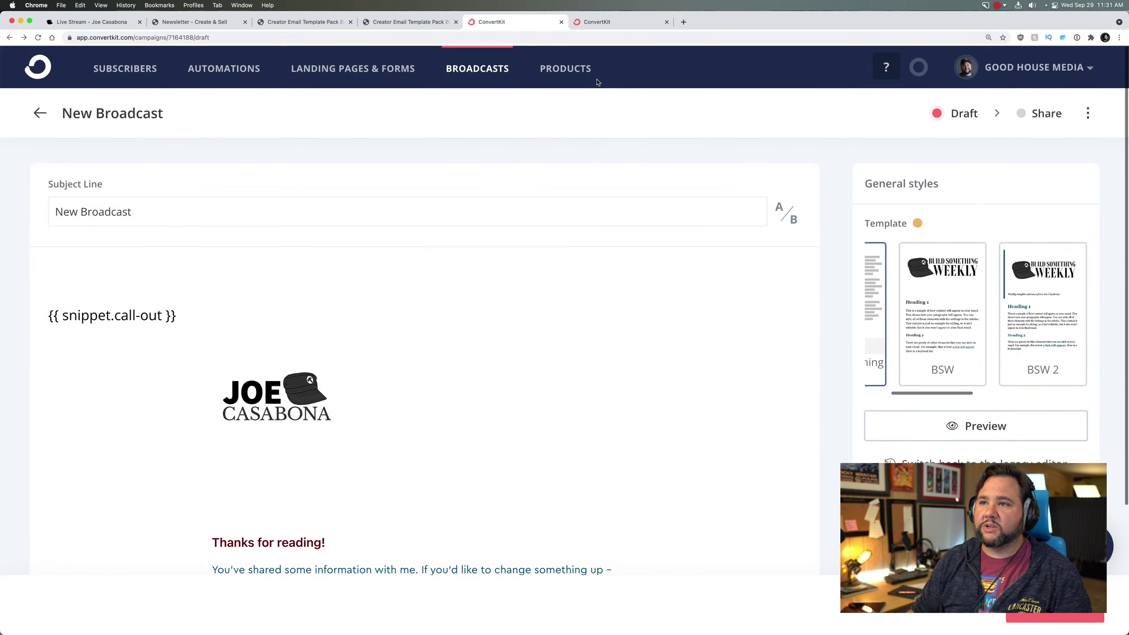
Step: Return to the Snippets page, open the Call Out snippet for editing, and select all of its content code
{"action": "left_click", "coordinate": [596, 25]}
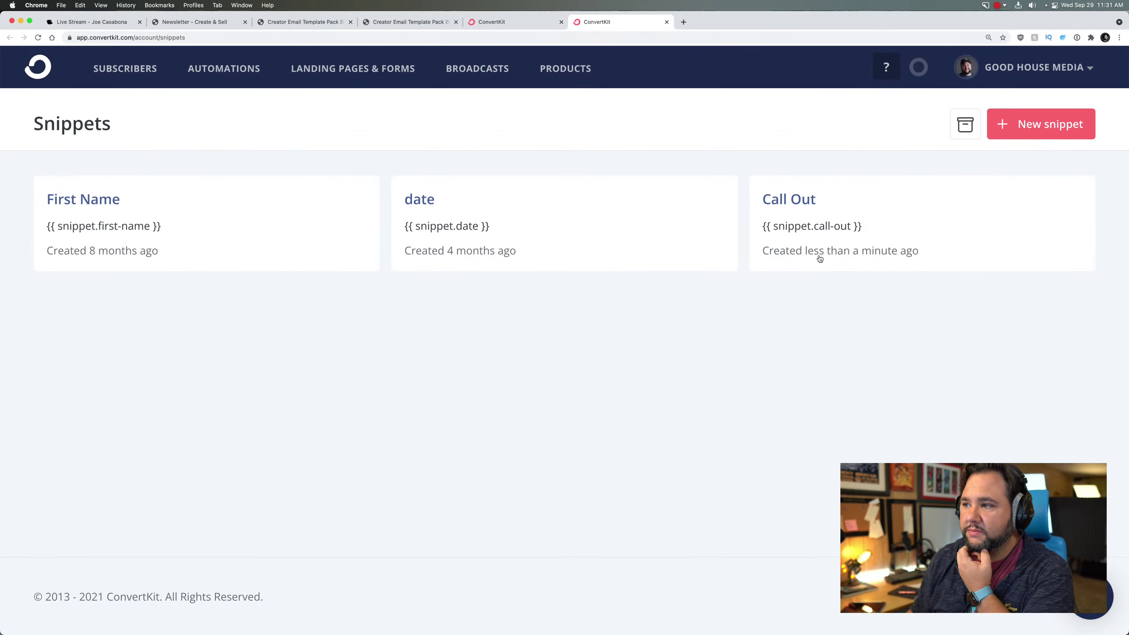
{"action": "left_click", "coordinate": [827, 204]}
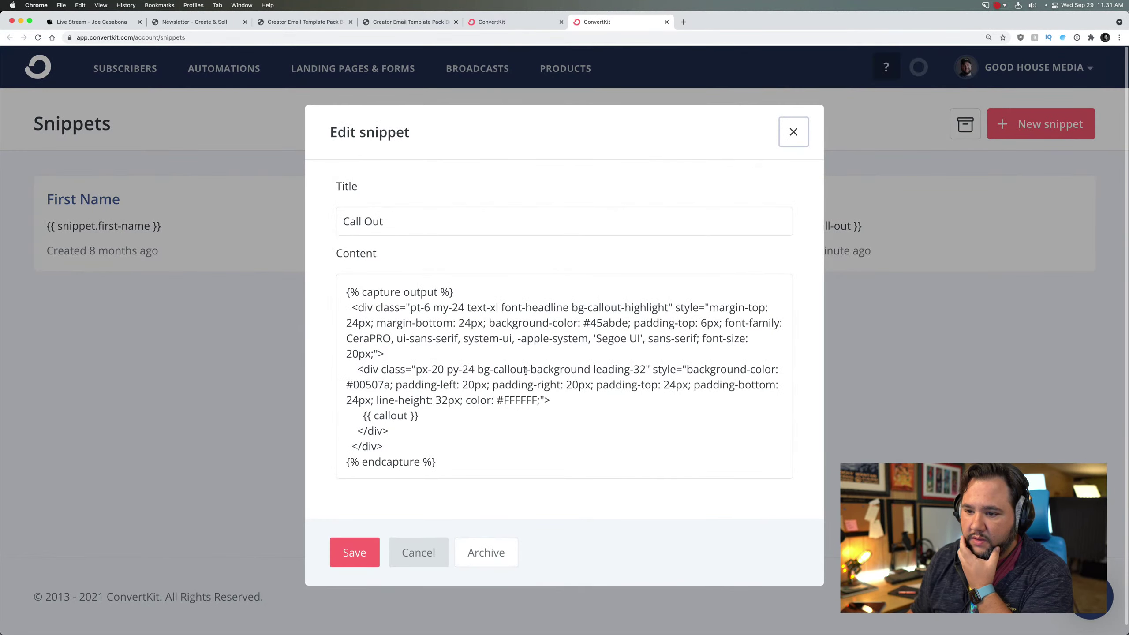
{"action": "left_click", "coordinate": [444, 467]}
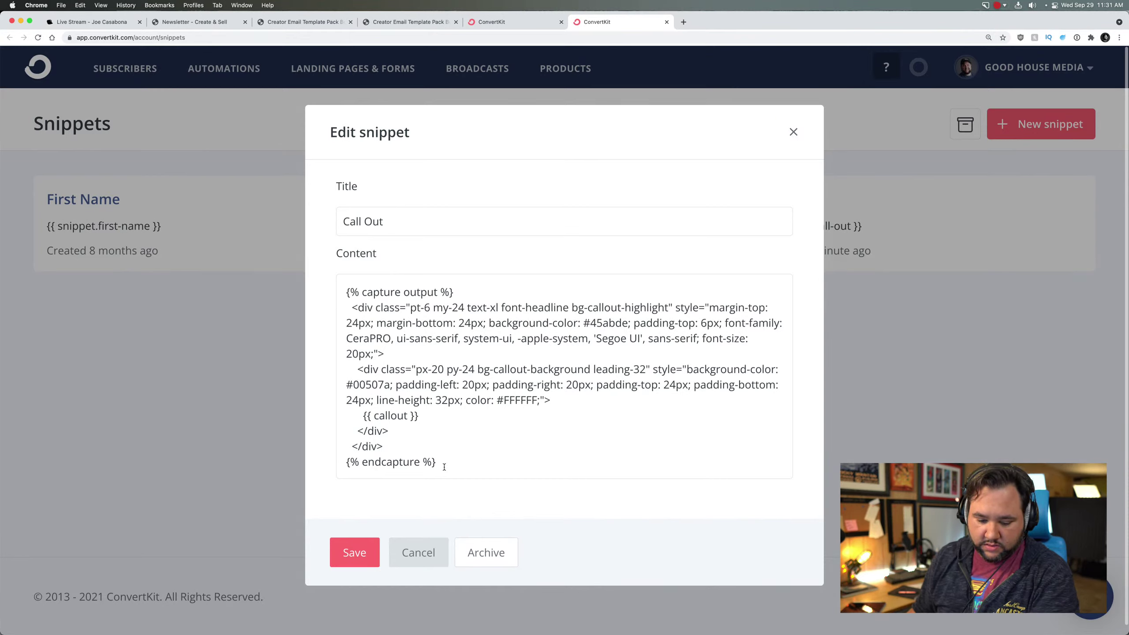
{"action": "left_click_drag", "start_coordinate": [444, 467], "coordinate": [331, 271]}
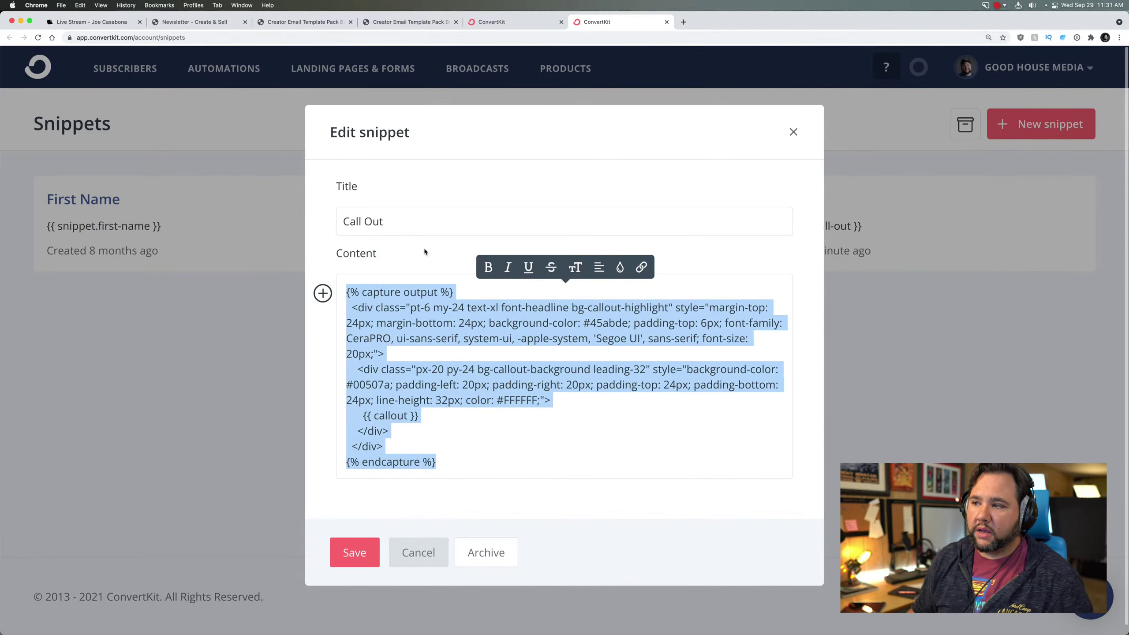
Step: Archive the Call Out snippet and delete the {{ snippet.call-out }} line from the New Broadcast draft
{"action": "left_click", "coordinate": [474, 560]}
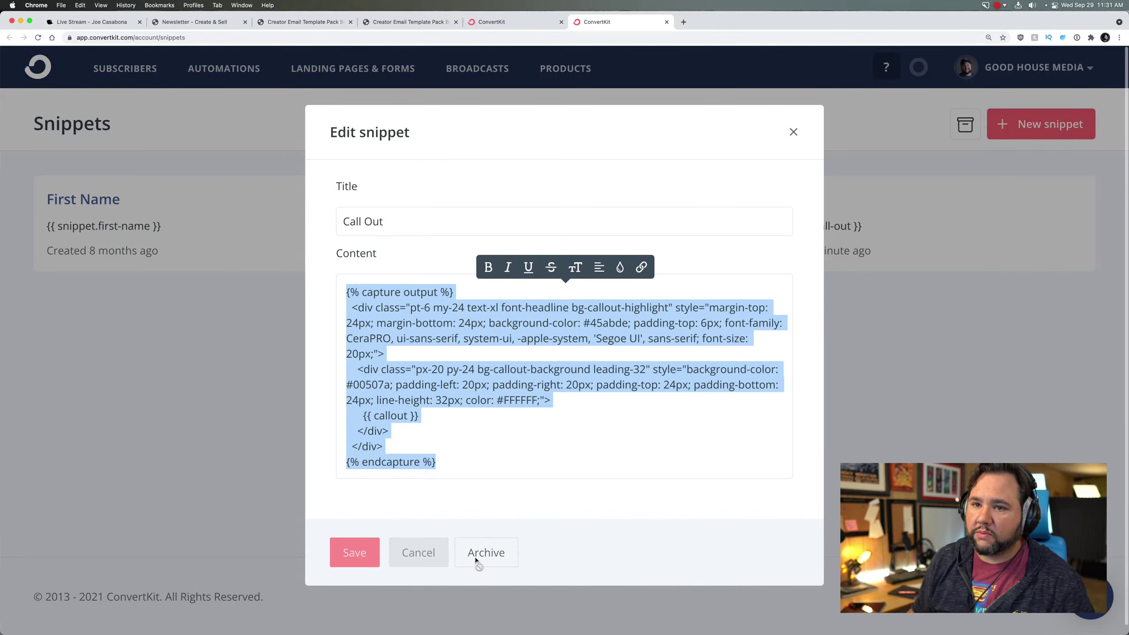
{"action": "left_click", "coordinate": [516, 23]}
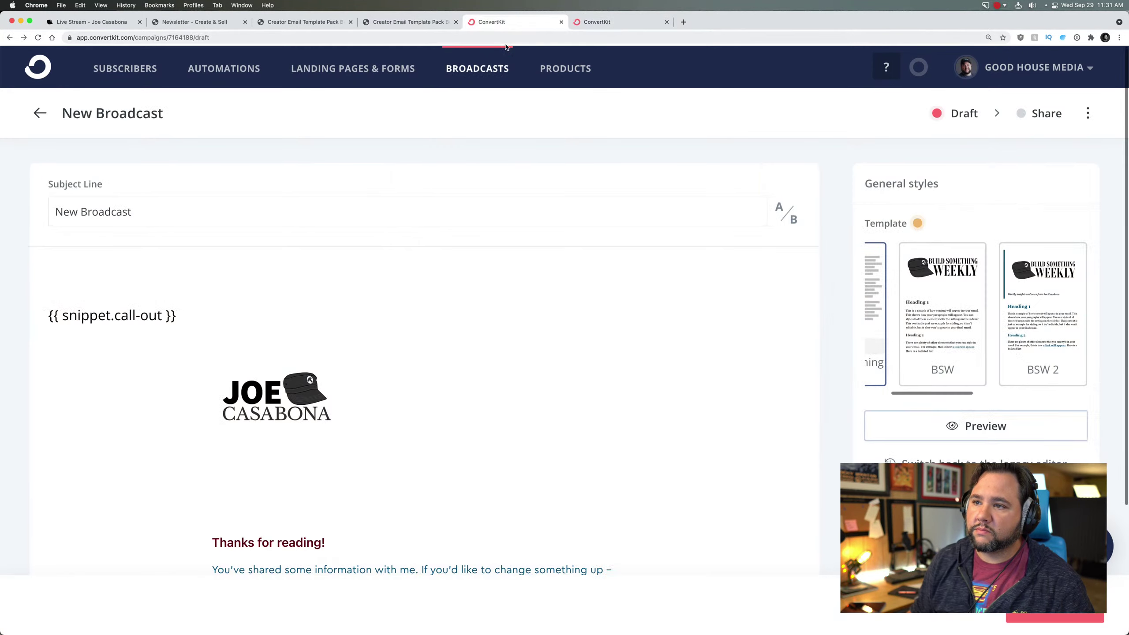
{"action": "left_click_drag", "start_coordinate": [194, 315], "coordinate": [48, 314]}
{"action": "key", "text": "BackSpace"}
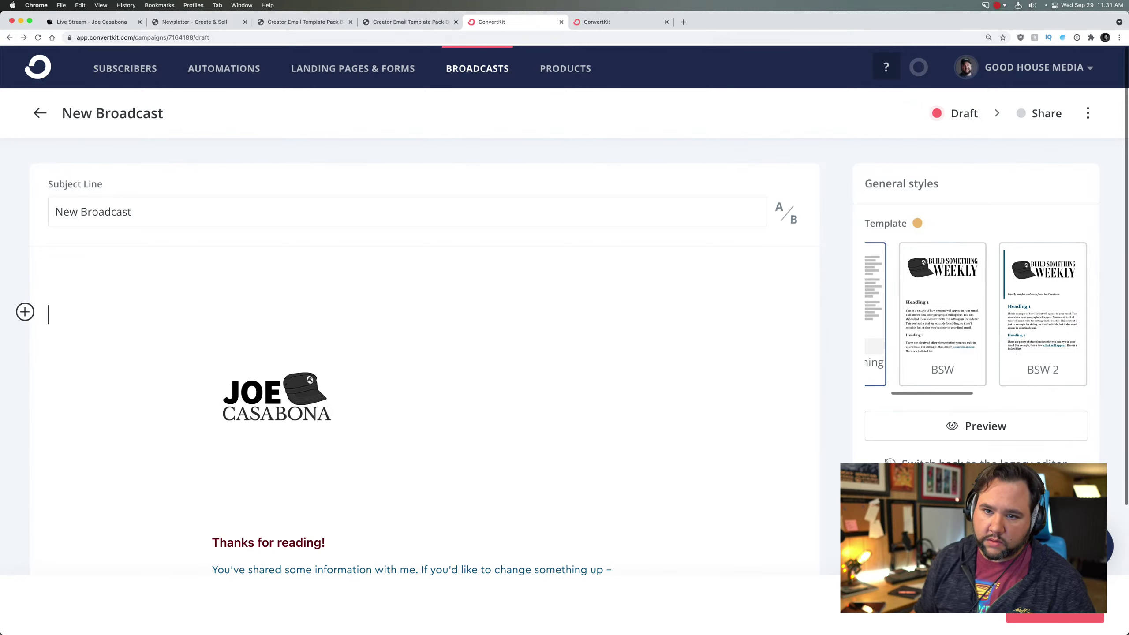
Step: Insert an HTML block above the logo in the New Broadcast email body
{"action": "left_click", "coordinate": [25, 313]}
{"action": "scroll", "coordinate": [77, 413], "scroll_direction": "down", "scroll_amount": 3}
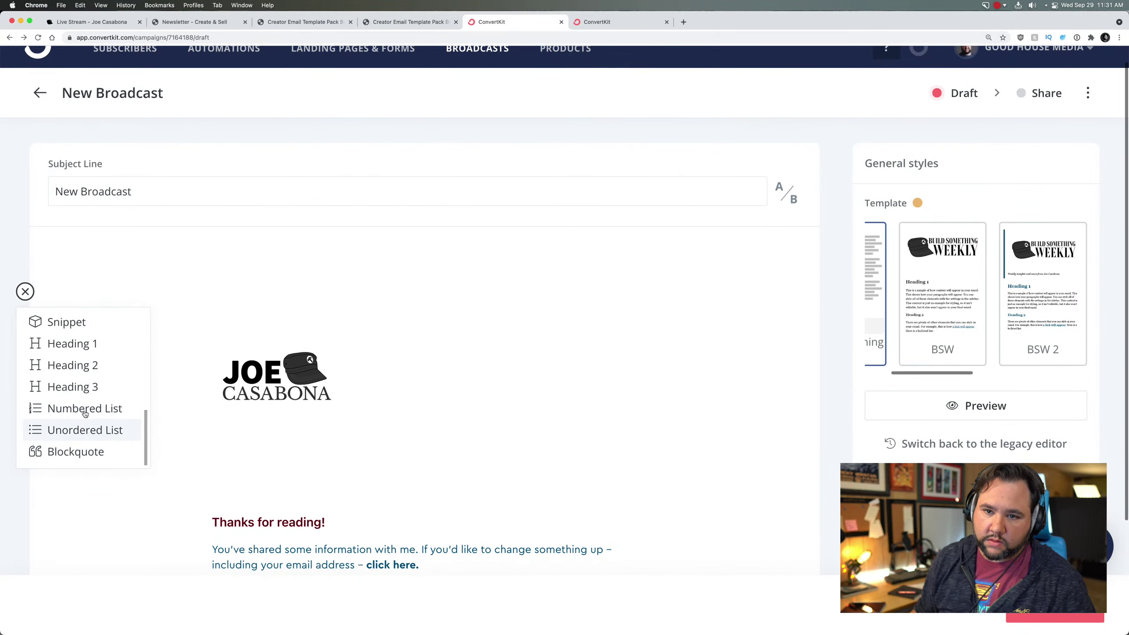
{"action": "scroll", "coordinate": [85, 414], "scroll_direction": "up", "scroll_amount": 4}
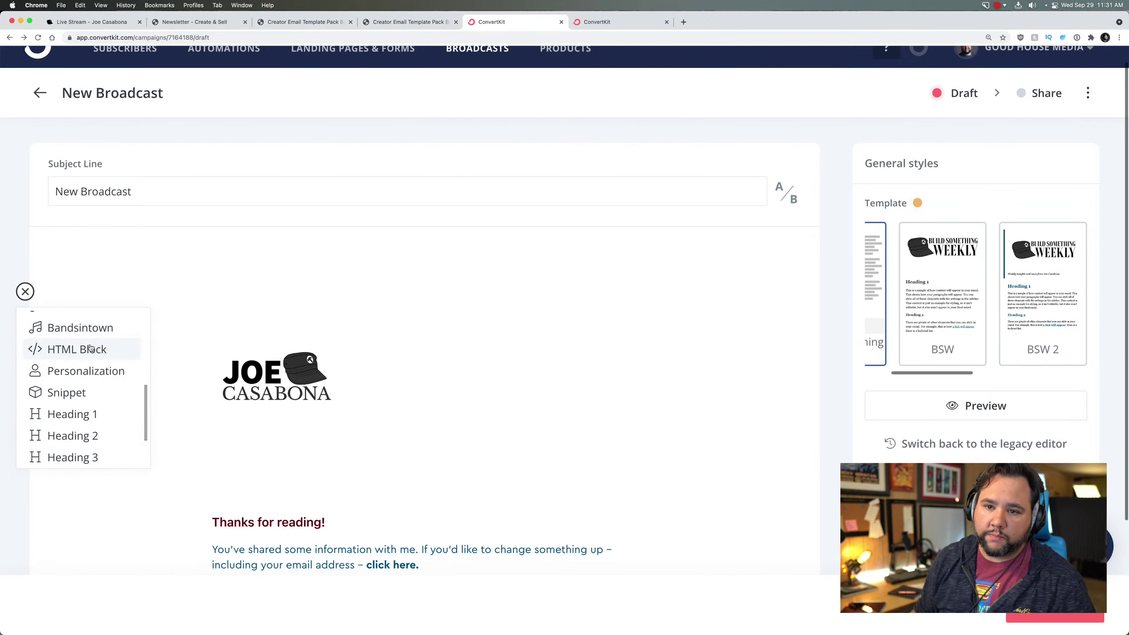
{"action": "left_click", "coordinate": [90, 348]}
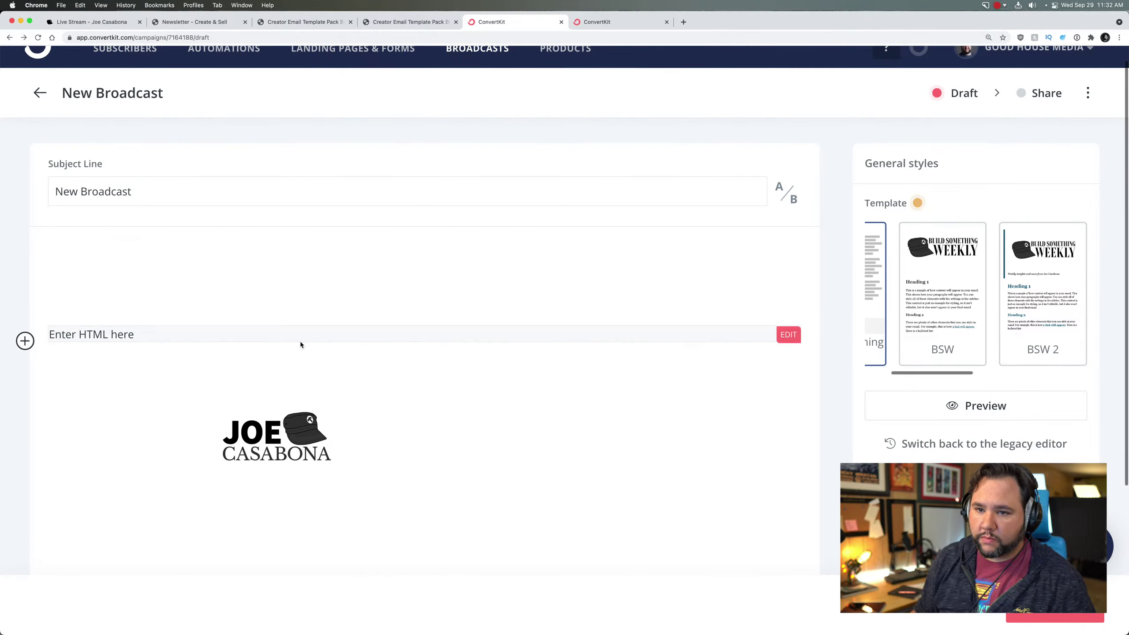
Step: Replace the placeholder code of the new HTML block with the copied callout snippet code
{"action": "left_click", "coordinate": [788, 335]}
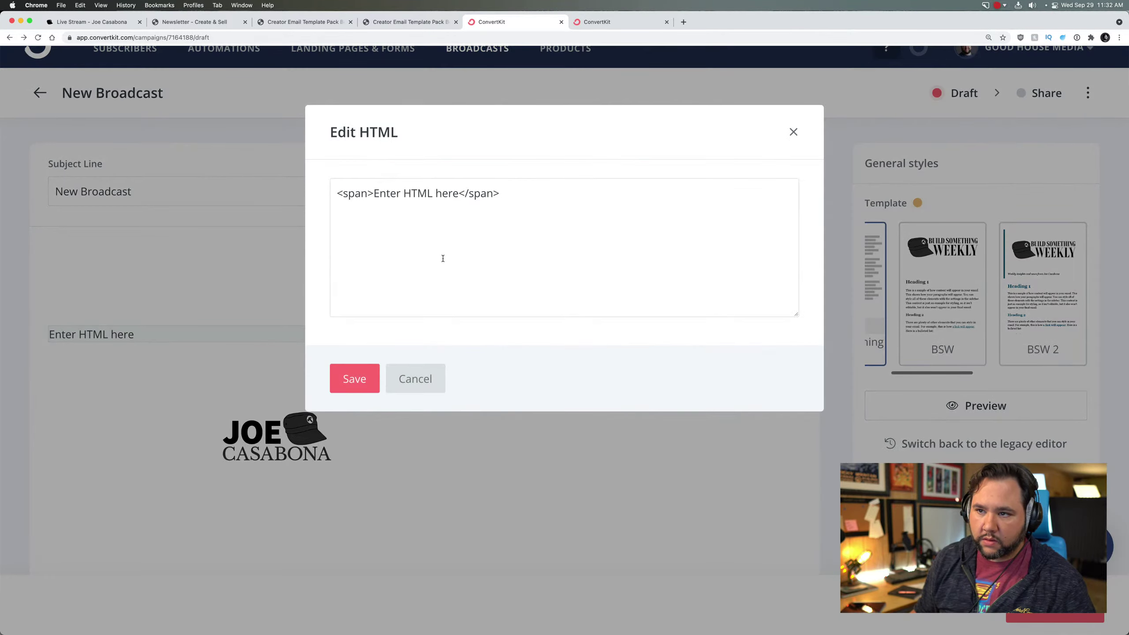
{"action": "key", "text": "super+a"}
{"action": "key", "text": "super+v"}
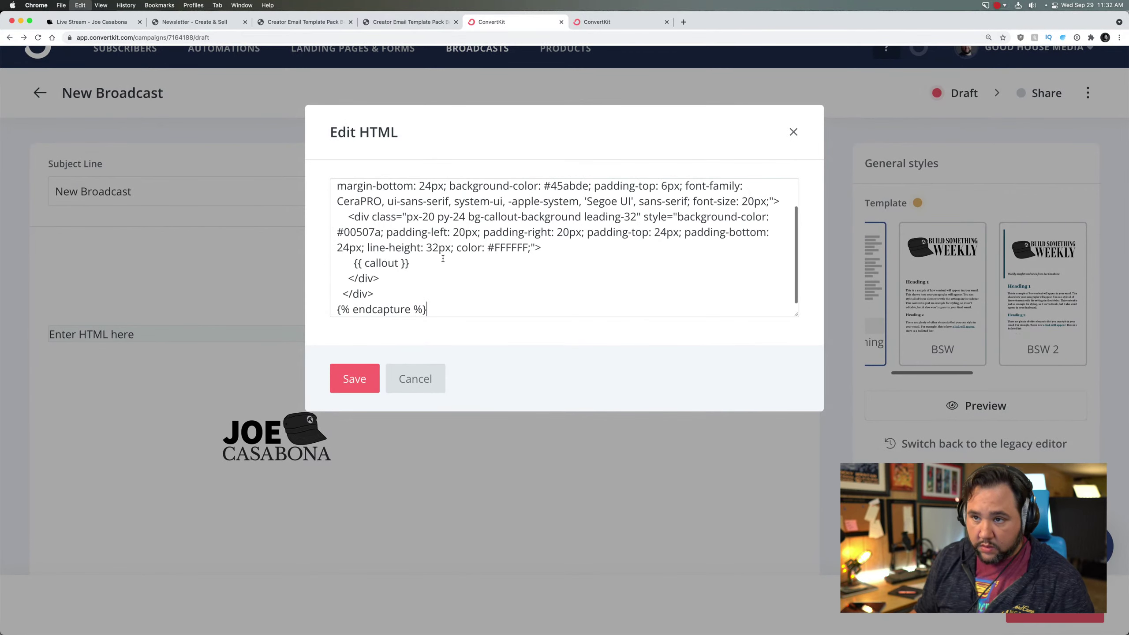
Step: Remove the {% endcapture %} and {% capture output %} lines from the callout code, keeping only the div markup
{"action": "left_click_drag", "start_coordinate": [436, 309], "coordinate": [326, 303]}
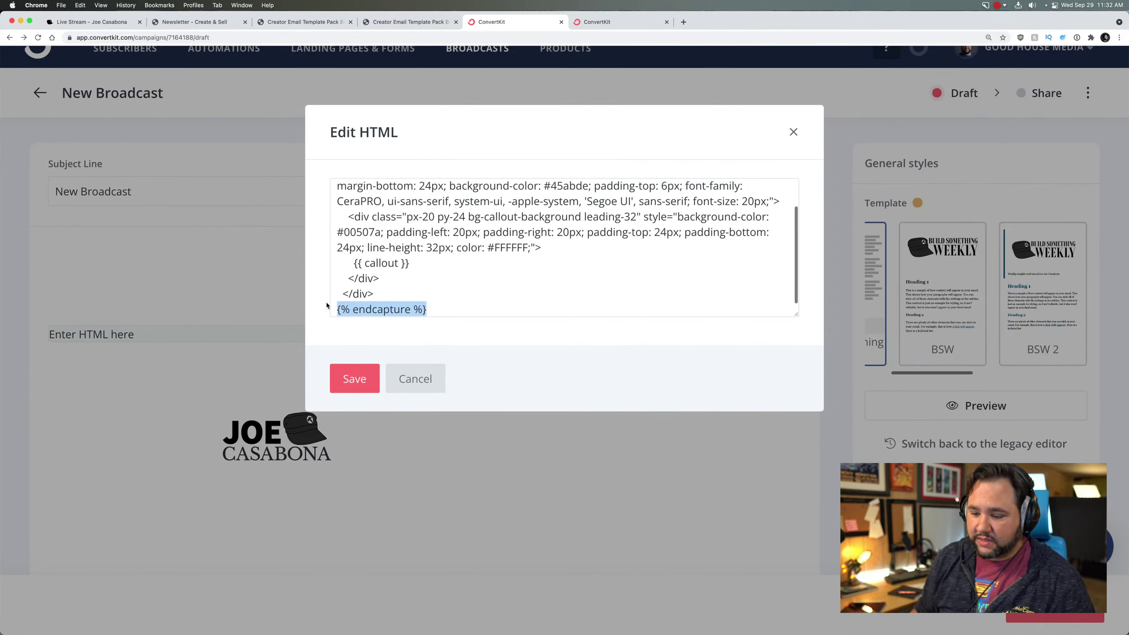
{"action": "left_click", "coordinate": [327, 306]}
{"action": "scroll", "coordinate": [438, 252], "scroll_direction": "up", "scroll_amount": 2}
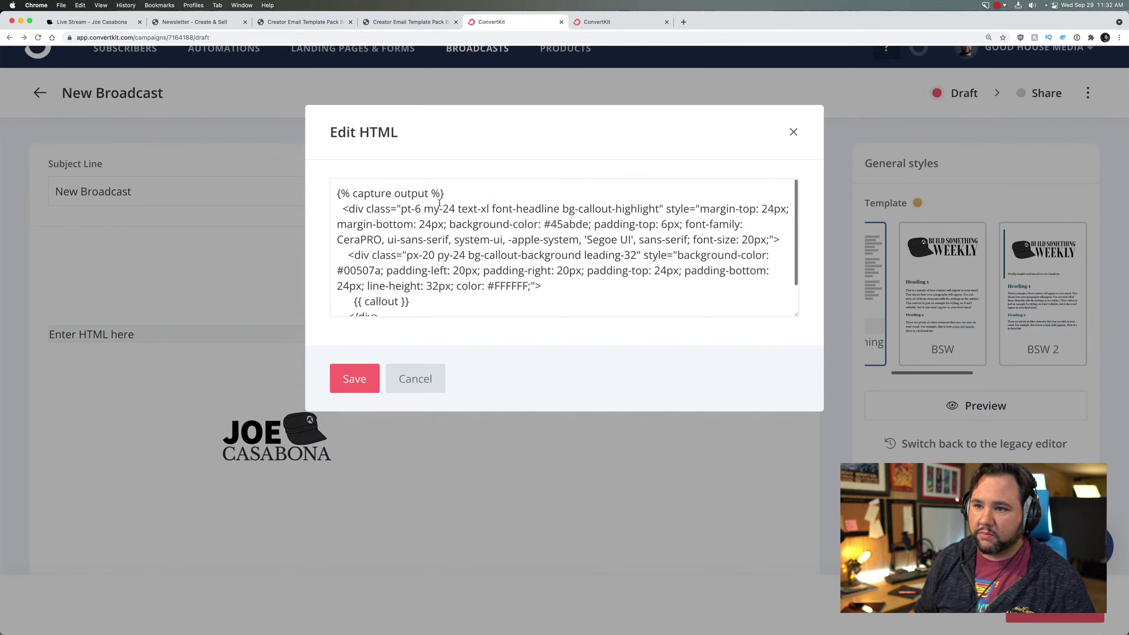
{"action": "left_click_drag", "start_coordinate": [446, 187], "coordinate": [302, 188]}
{"action": "key", "text": "BackSpace"}
{"action": "key", "text": "Delete"}
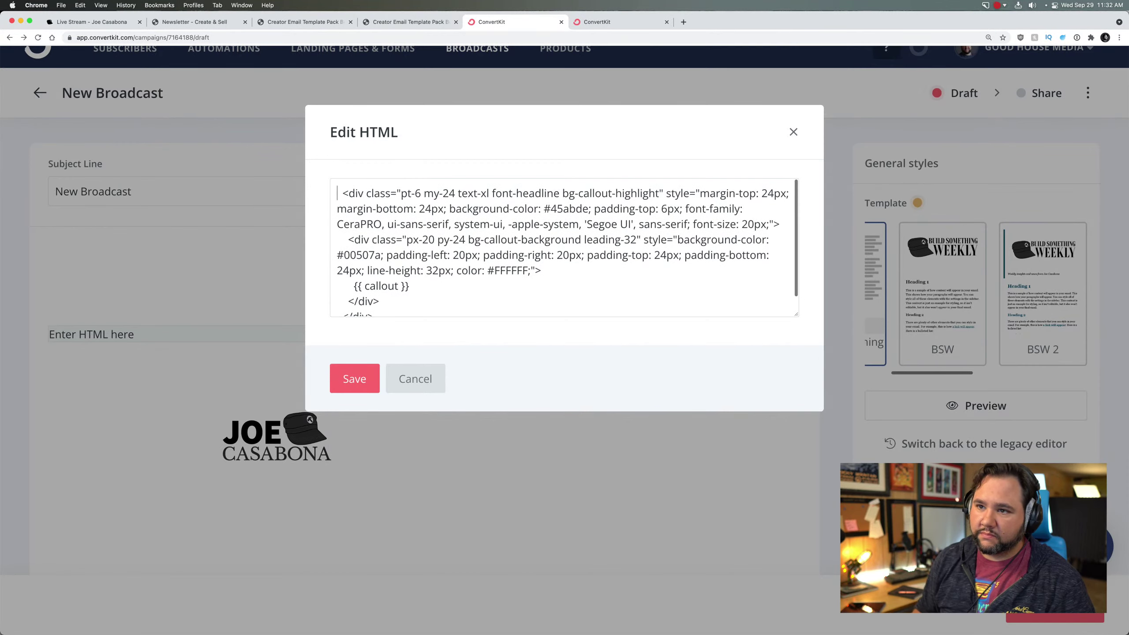
Step: Replace the {{ callout }} variable in the HTML with "Hello There!" and save the block
{"action": "left_click_drag", "start_coordinate": [427, 287], "coordinate": [351, 287]}
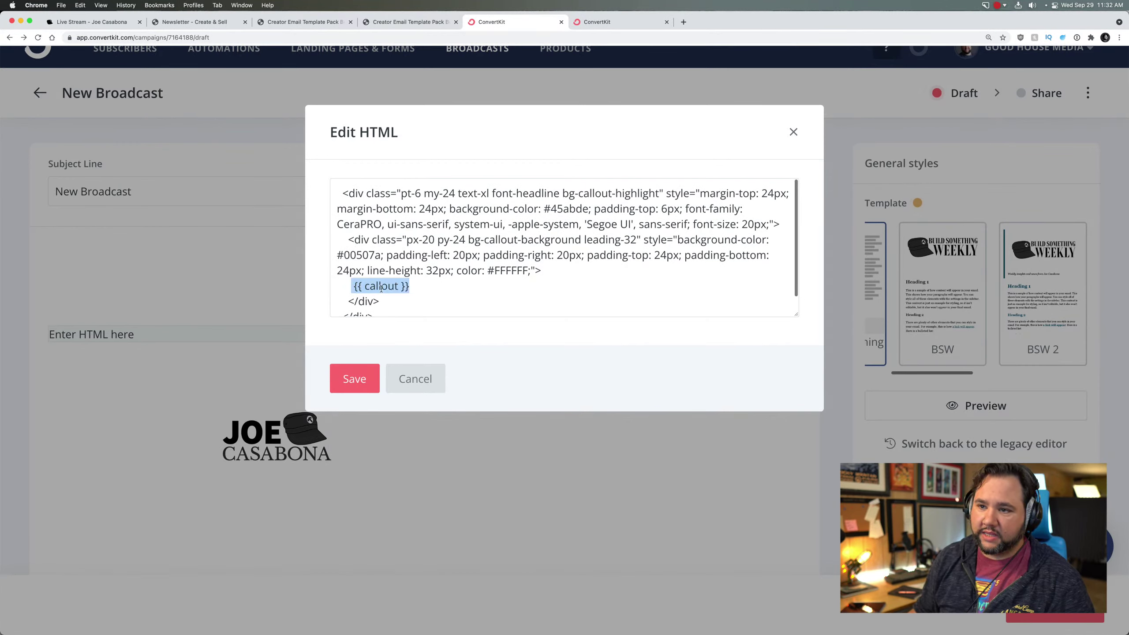
{"action": "type", "text": "He"}
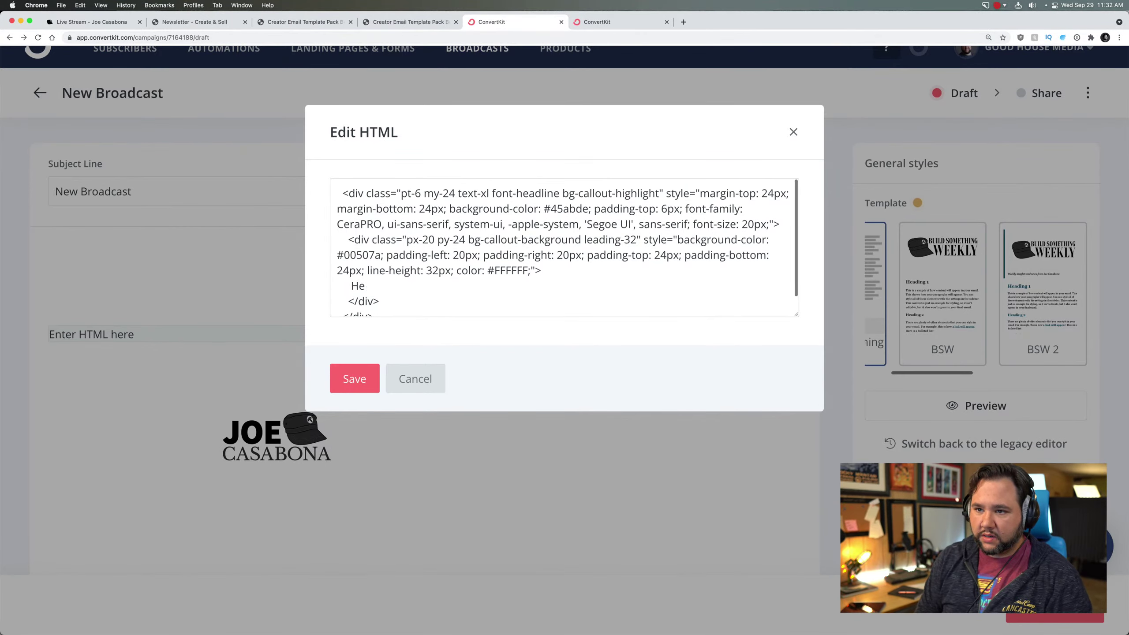
{"action": "type", "text": "llo There!"}
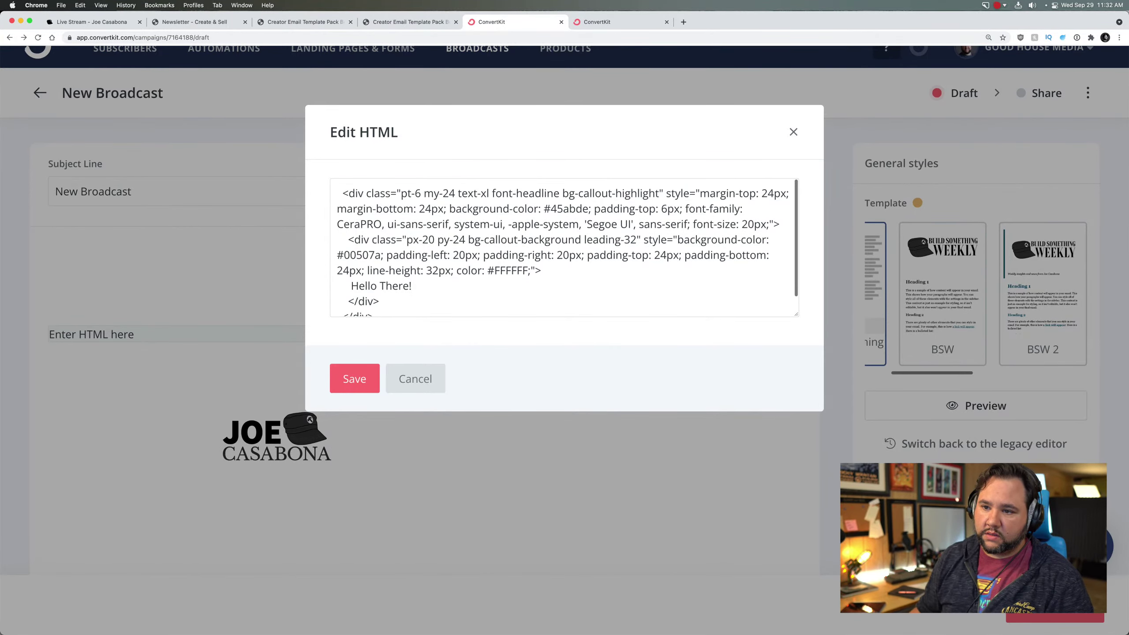
{"action": "left_click", "coordinate": [366, 381]}
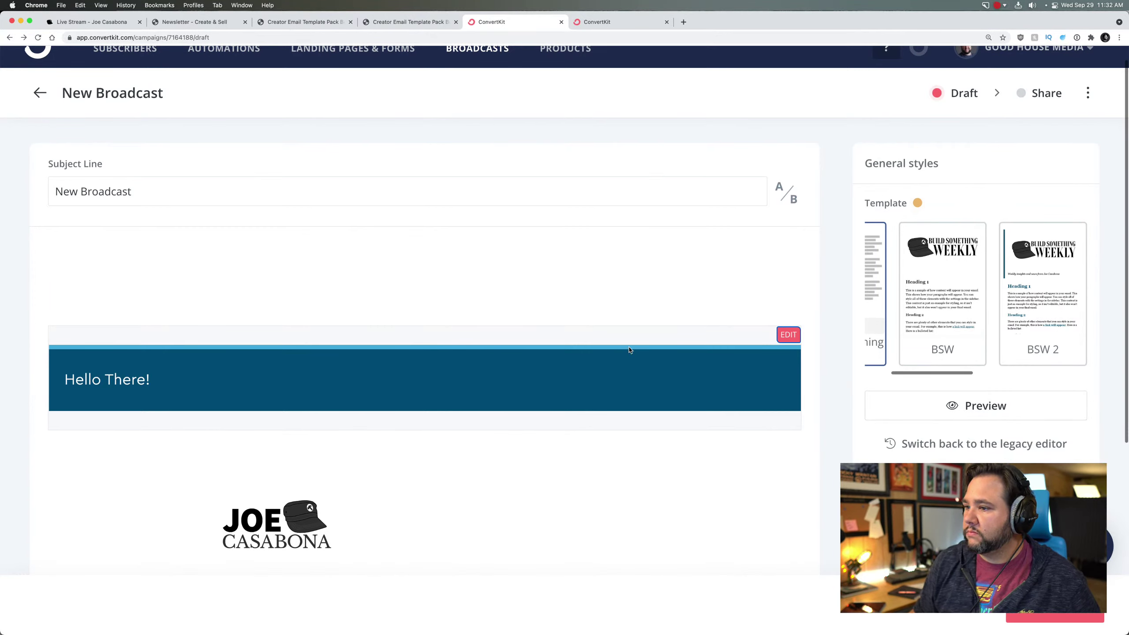
{"action": "left_click_drag", "start_coordinate": [146, 379], "coordinate": [91, 379]}
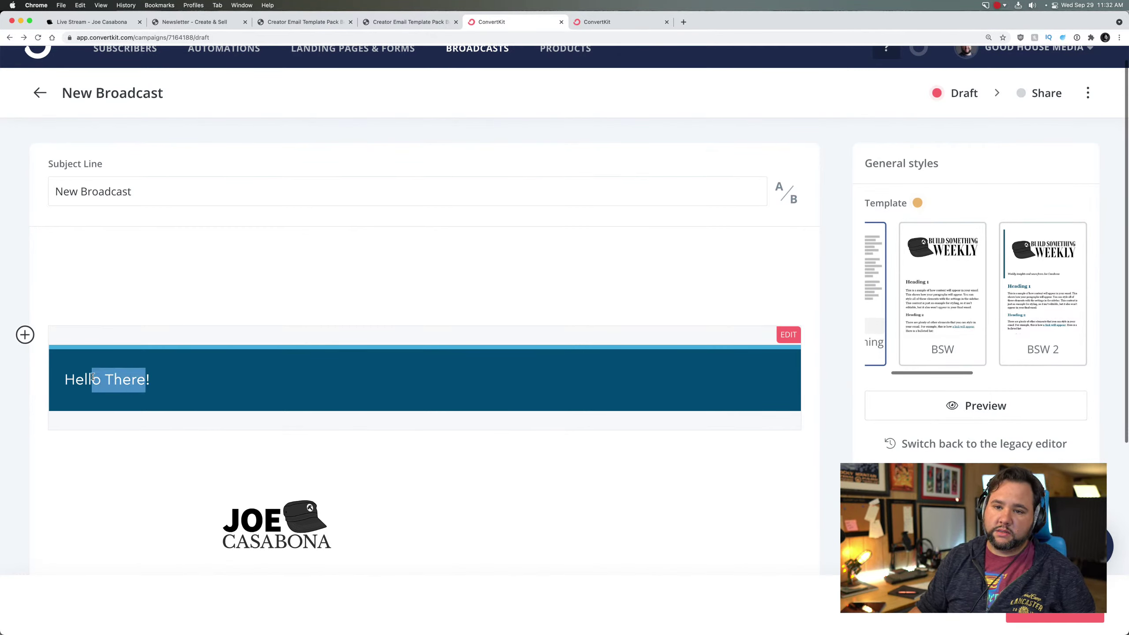
{"action": "left_click", "coordinate": [104, 375]}
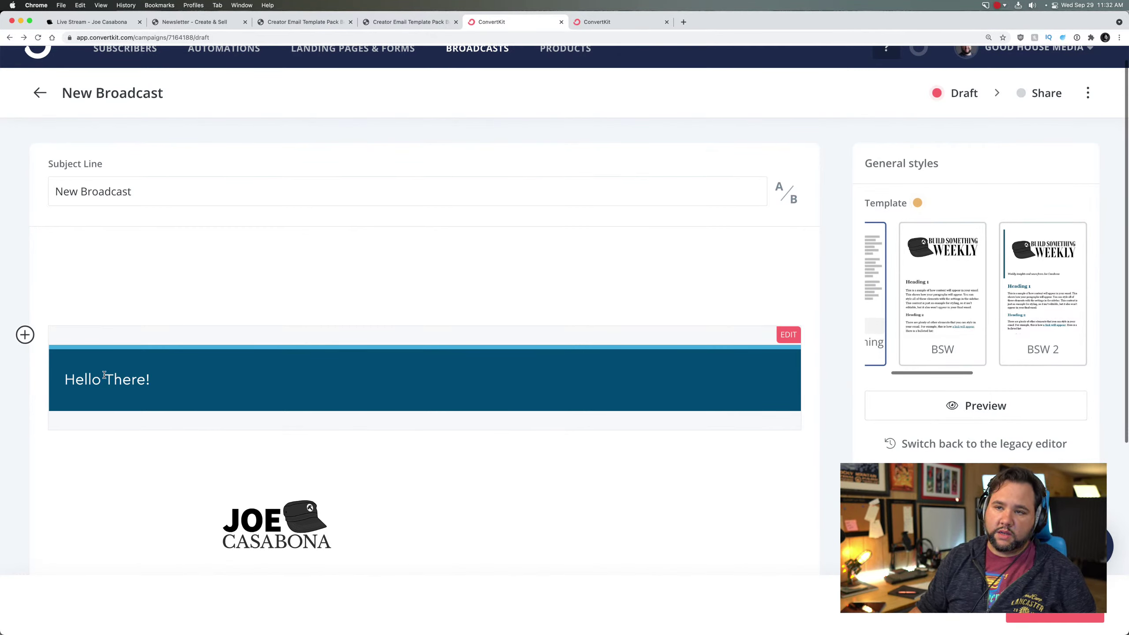
Step: In the Creator Email Template Pack builder, review the Newsletter template's preview, its HTML and the list of templates and widgets
{"action": "left_click", "coordinate": [412, 22]}
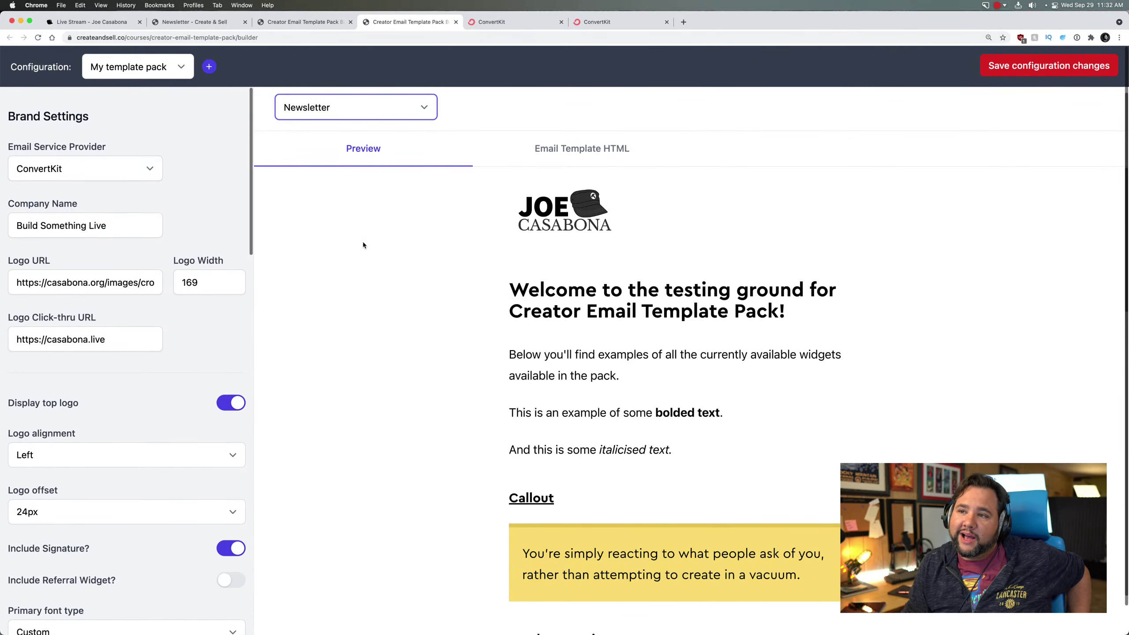
{"action": "scroll", "coordinate": [362, 245], "scroll_direction": "down", "scroll_amount": 1}
{"action": "scroll", "coordinate": [441, 189], "scroll_direction": "up", "scroll_amount": 1}
{"action": "left_click", "coordinate": [489, 149]}
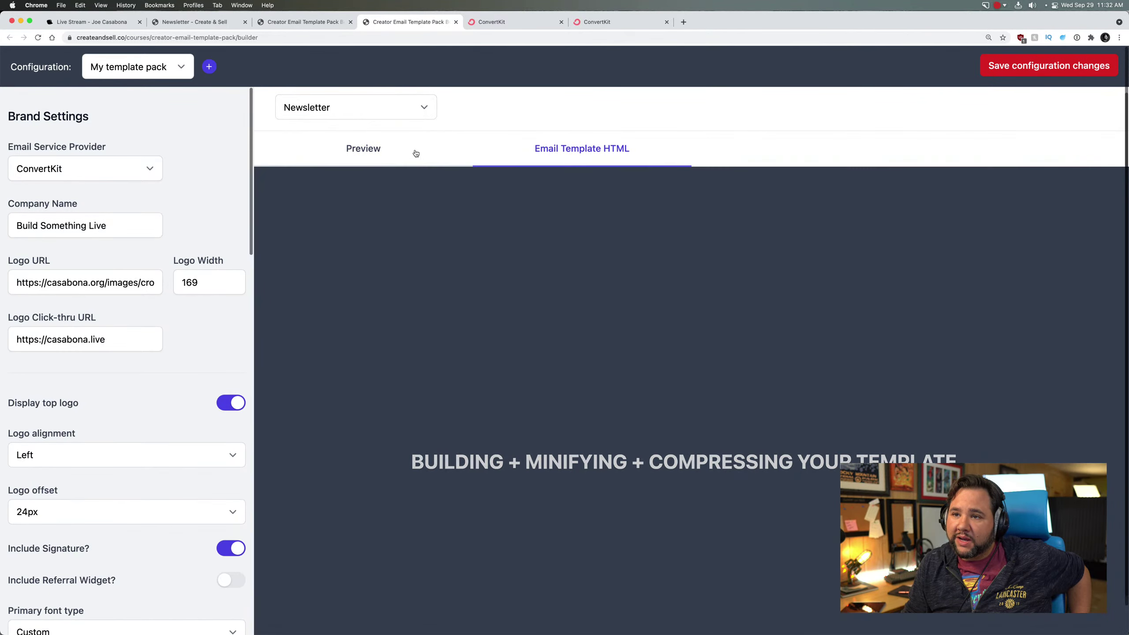
{"action": "left_click", "coordinate": [386, 147]}
{"action": "left_click", "coordinate": [375, 113]}
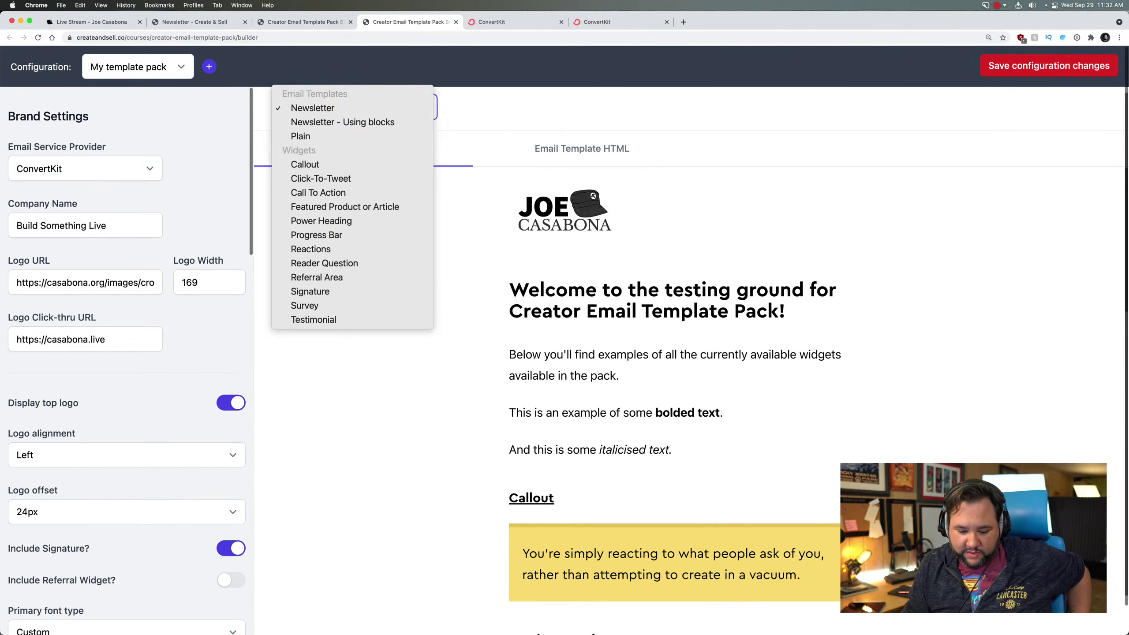
{"action": "key", "text": "Escape"}
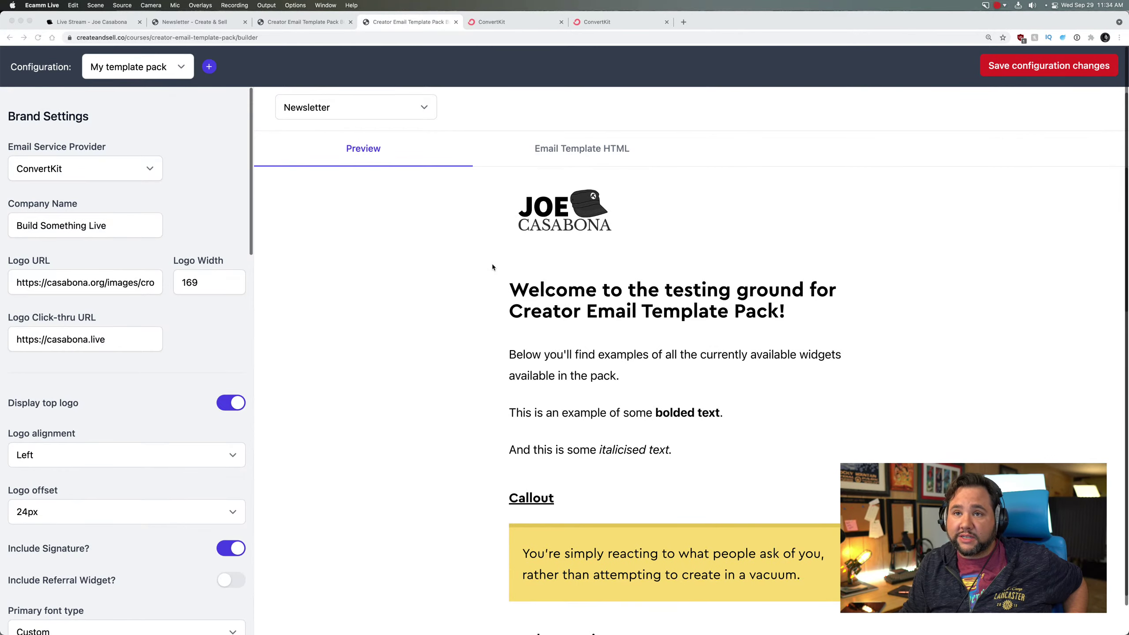
Step: Display the Referral Area widget and its settings in the template builder
{"action": "key", "text": "super+Tab"}
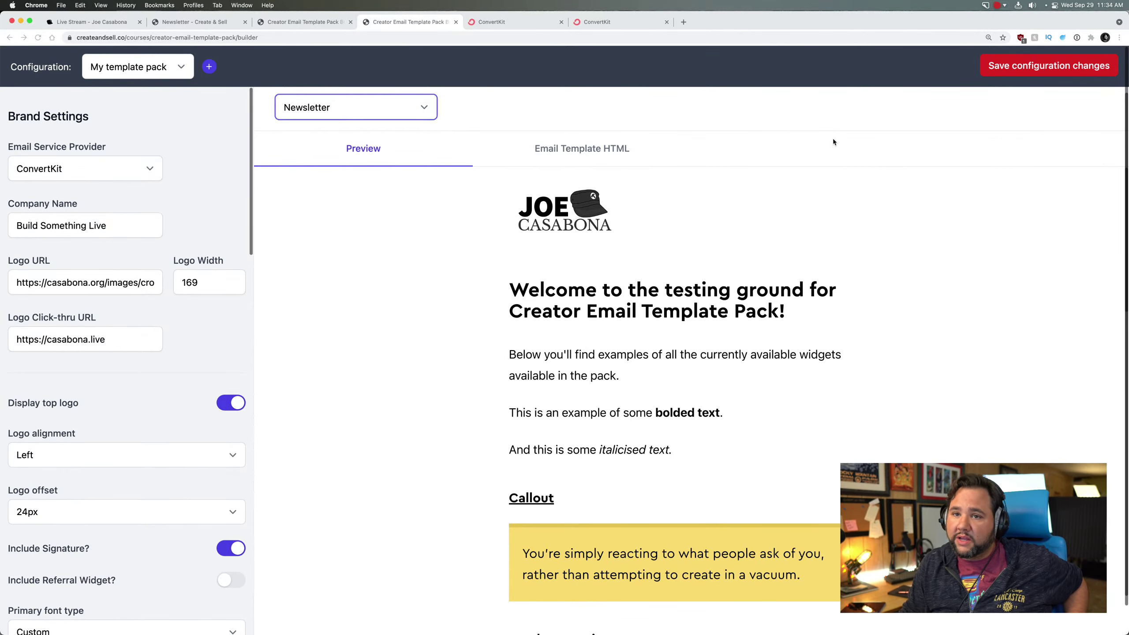
{"action": "left_click", "coordinate": [349, 108]}
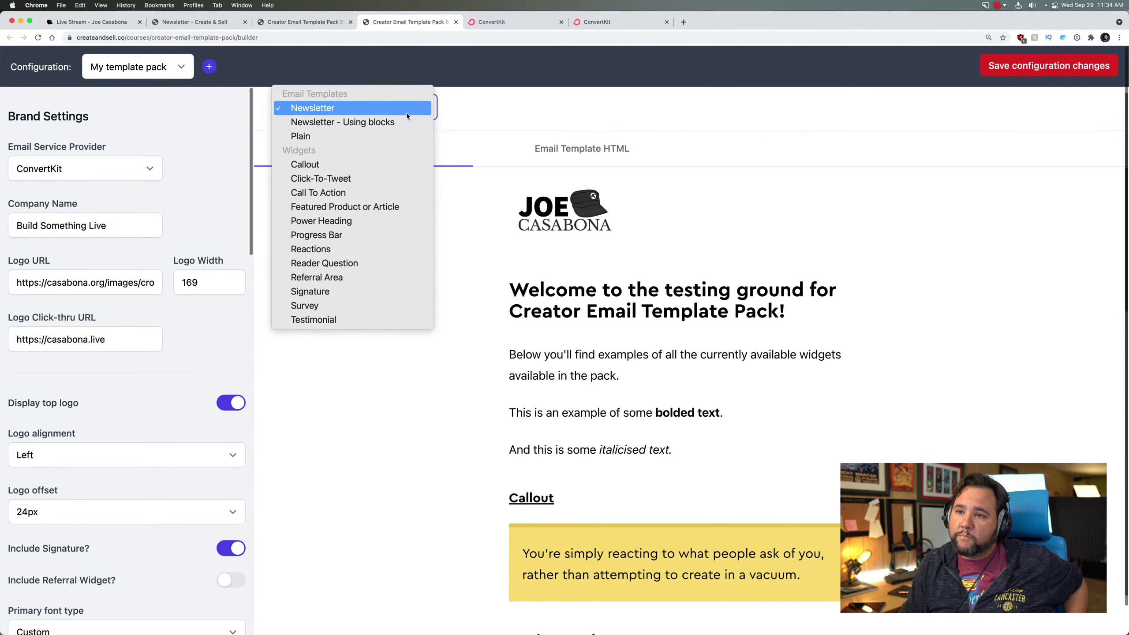
{"action": "left_click", "coordinate": [384, 276]}
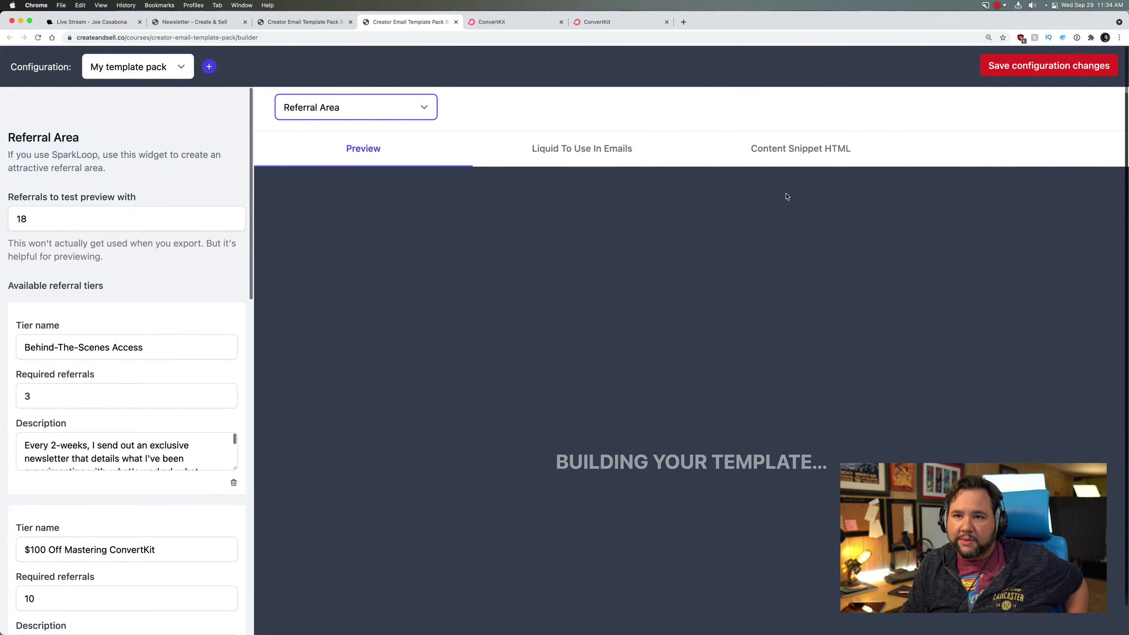
Step: Look through the Create & Sell course's lesson list and open the Creating and Exporting Email Templates lesson
{"action": "left_click", "coordinate": [304, 21]}
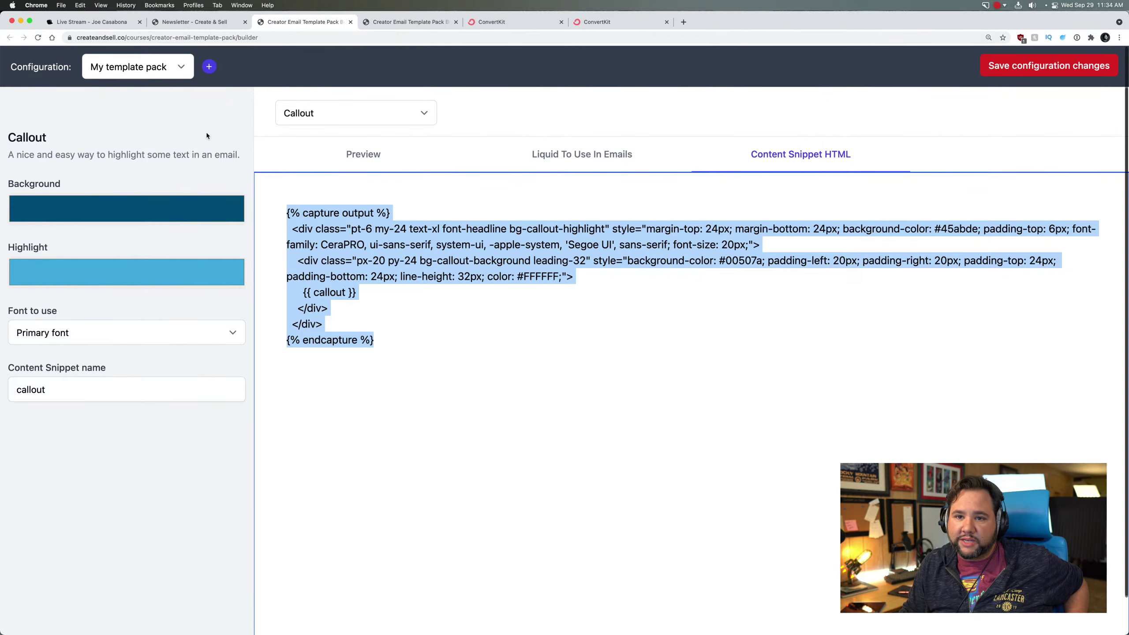
{"action": "left_click", "coordinate": [212, 23]}
{"action": "scroll", "coordinate": [127, 275], "scroll_direction": "down", "scroll_amount": 5}
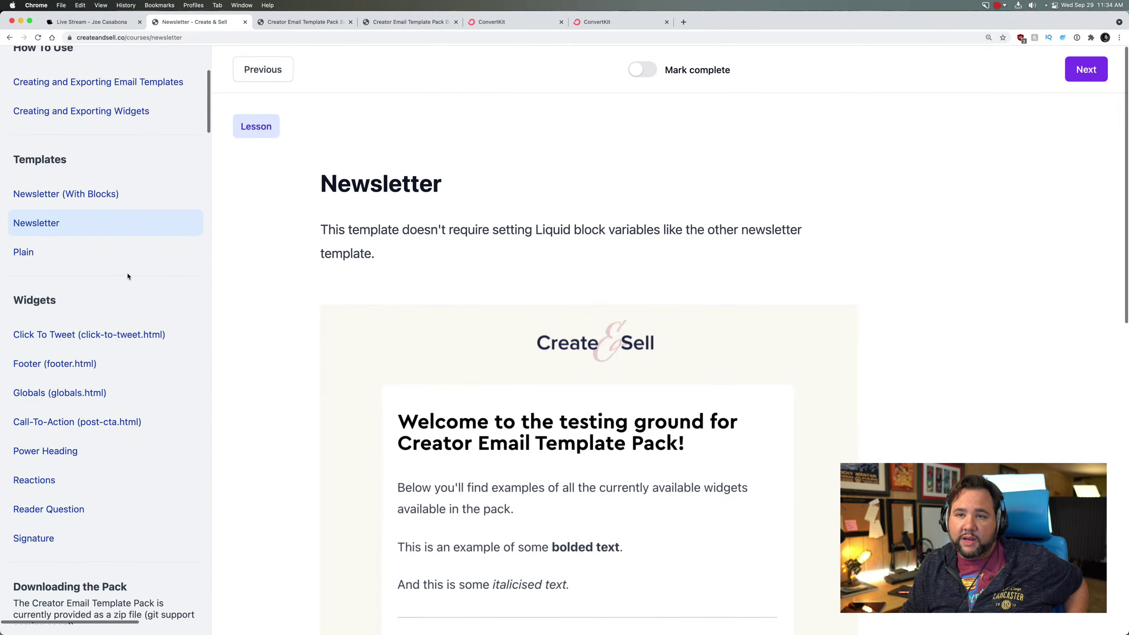
{"action": "scroll", "coordinate": [127, 274], "scroll_direction": "down", "scroll_amount": 5}
{"action": "scroll", "coordinate": [127, 272], "scroll_direction": "down", "scroll_amount": 10}
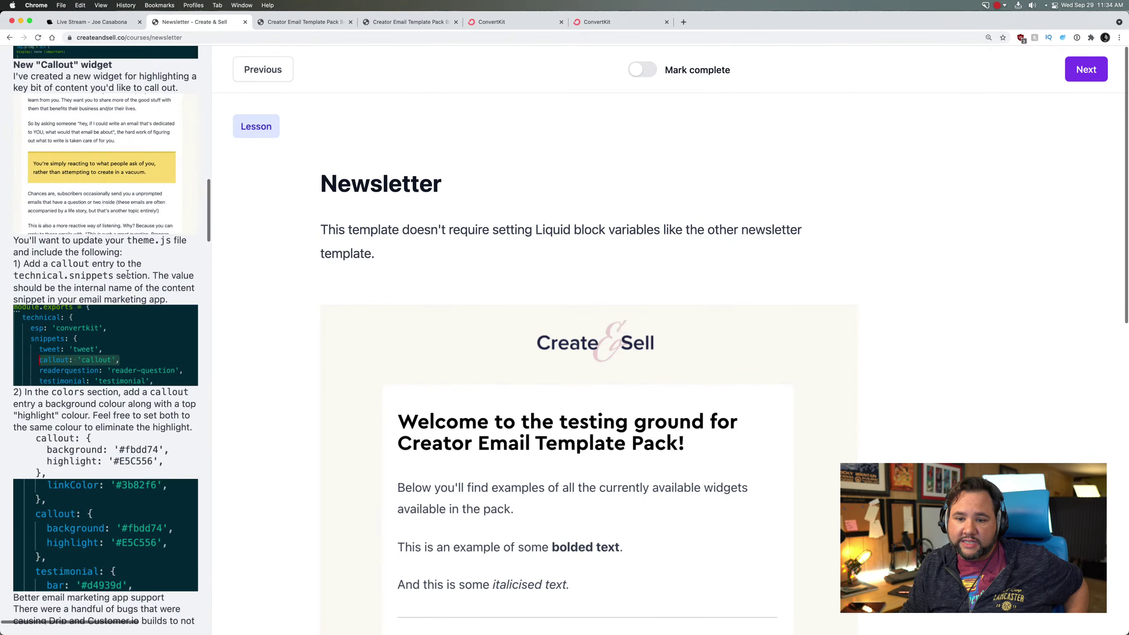
{"action": "scroll", "coordinate": [127, 272], "scroll_direction": "up", "scroll_amount": 20}
{"action": "left_click", "coordinate": [49, 114]}
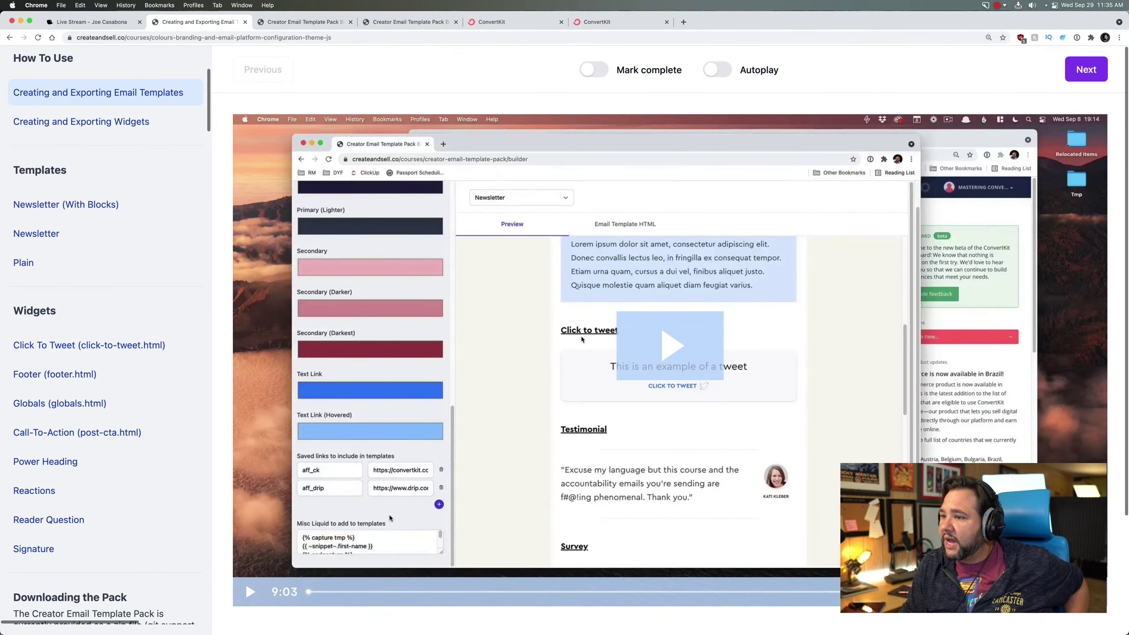
{"action": "scroll", "coordinate": [581, 339], "scroll_direction": "down", "scroll_amount": 1}
{"action": "scroll", "coordinate": [581, 339], "scroll_direction": "up", "scroll_amount": 1}
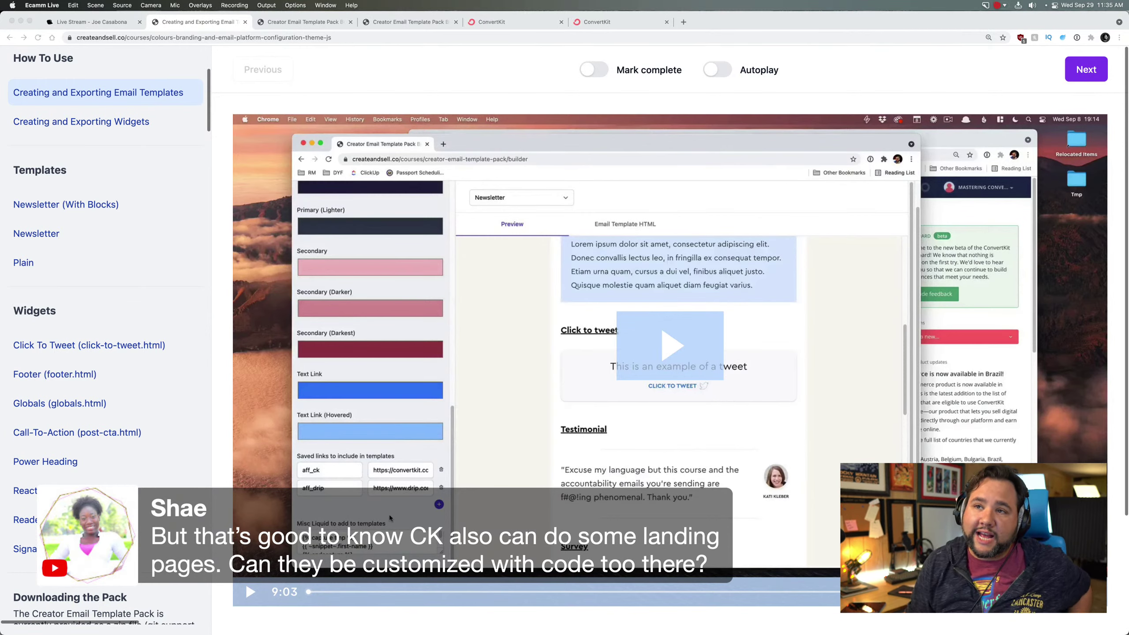
Step: In ConvertKit, start creating a new landing page and open its template gallery
{"action": "left_click", "coordinate": [491, 21]}
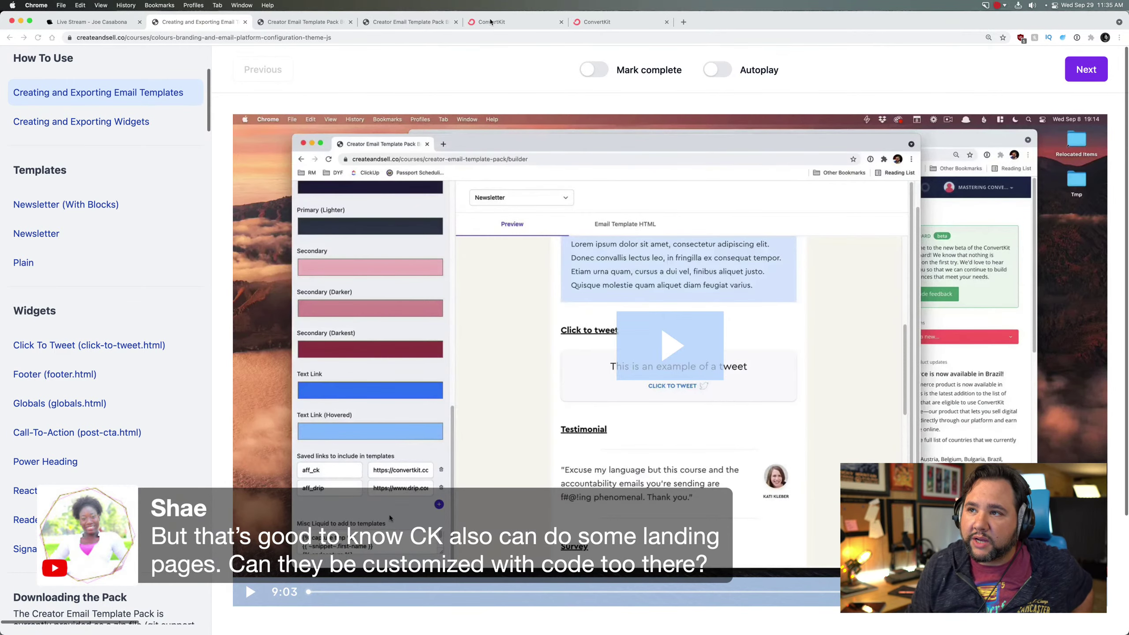
{"action": "scroll", "coordinate": [450, 130], "scroll_direction": "up", "scroll_amount": 1}
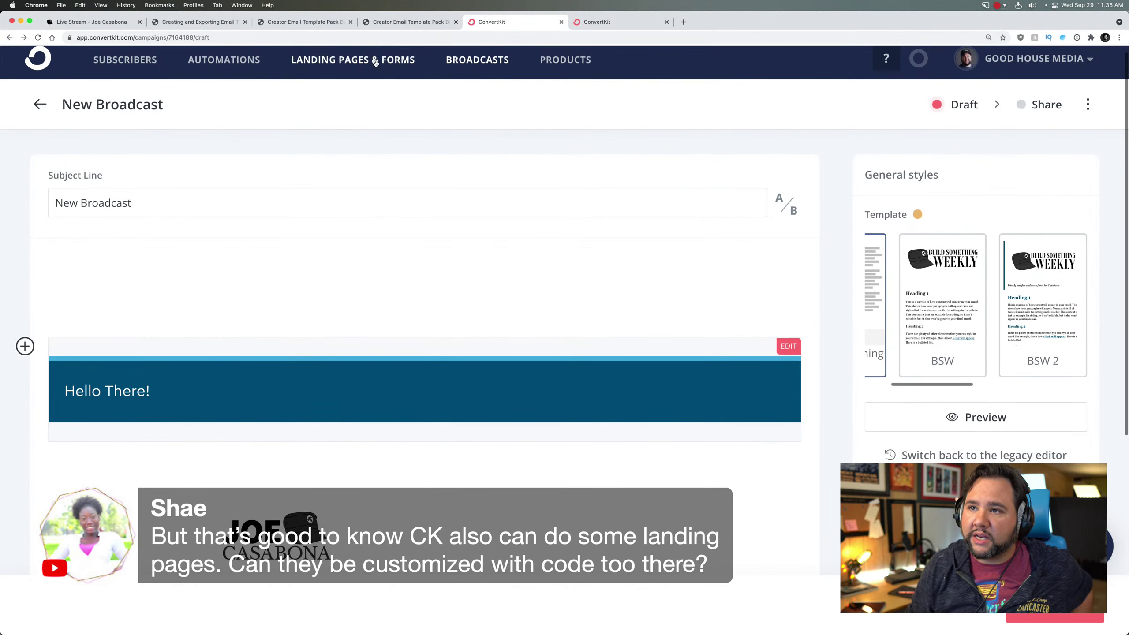
{"action": "left_click", "coordinate": [375, 60]}
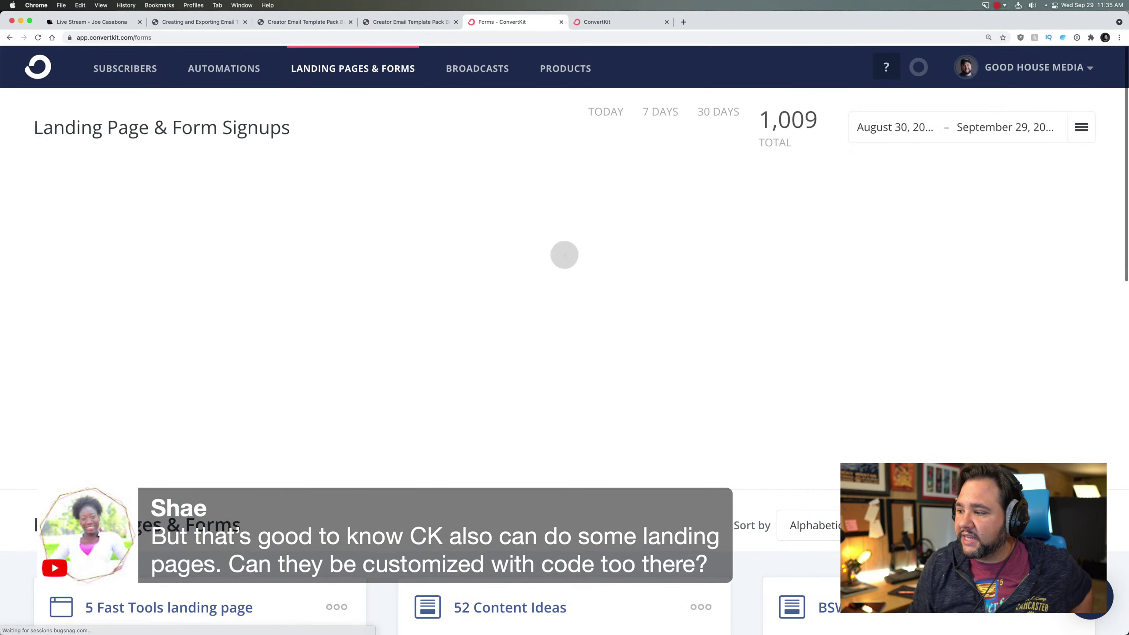
{"action": "left_click", "coordinate": [1013, 525]}
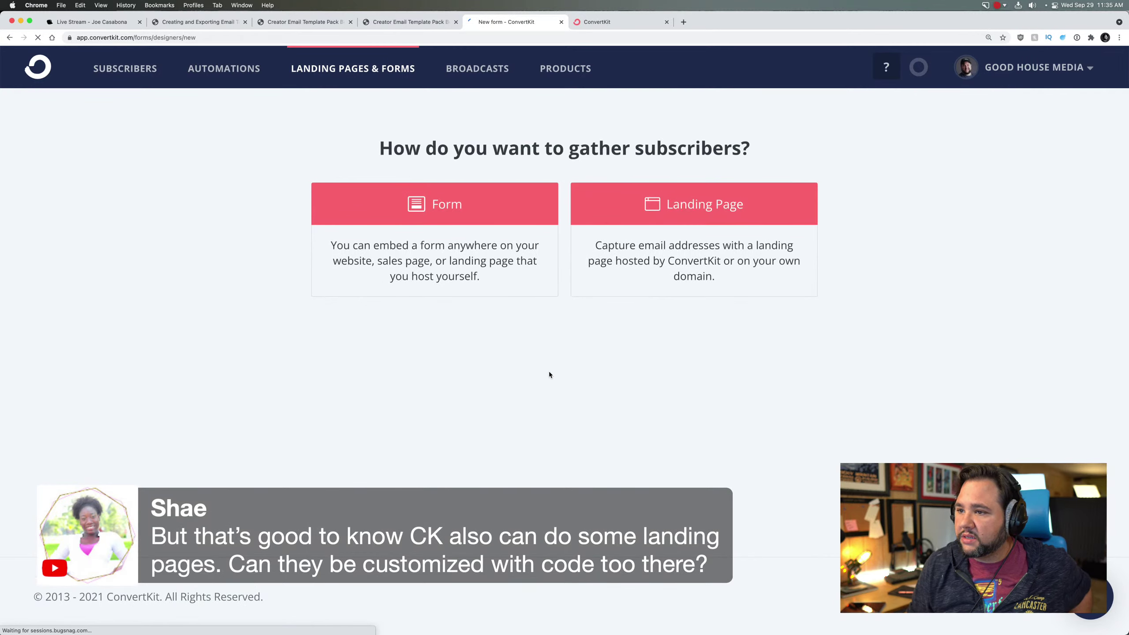
{"action": "left_click", "coordinate": [663, 257]}
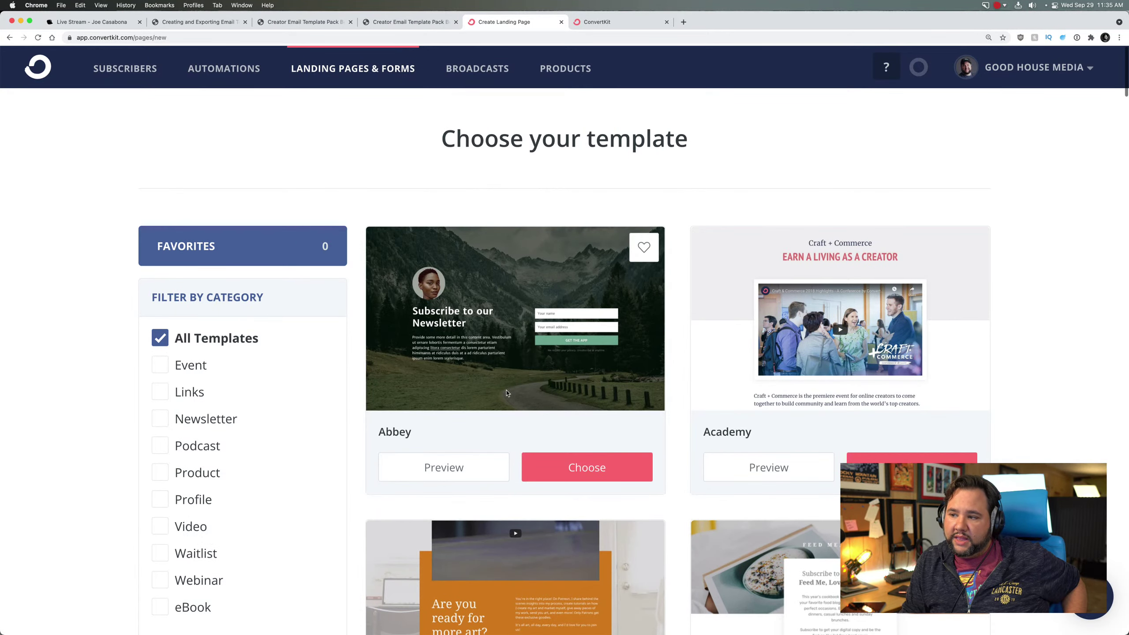
Step: Browse the full range of ConvertKit landing page templates and examine their layouts
{"action": "scroll", "coordinate": [510, 395], "scroll_direction": "down", "scroll_amount": 20}
{"action": "scroll", "coordinate": [507, 389], "scroll_direction": "down", "scroll_amount": 15}
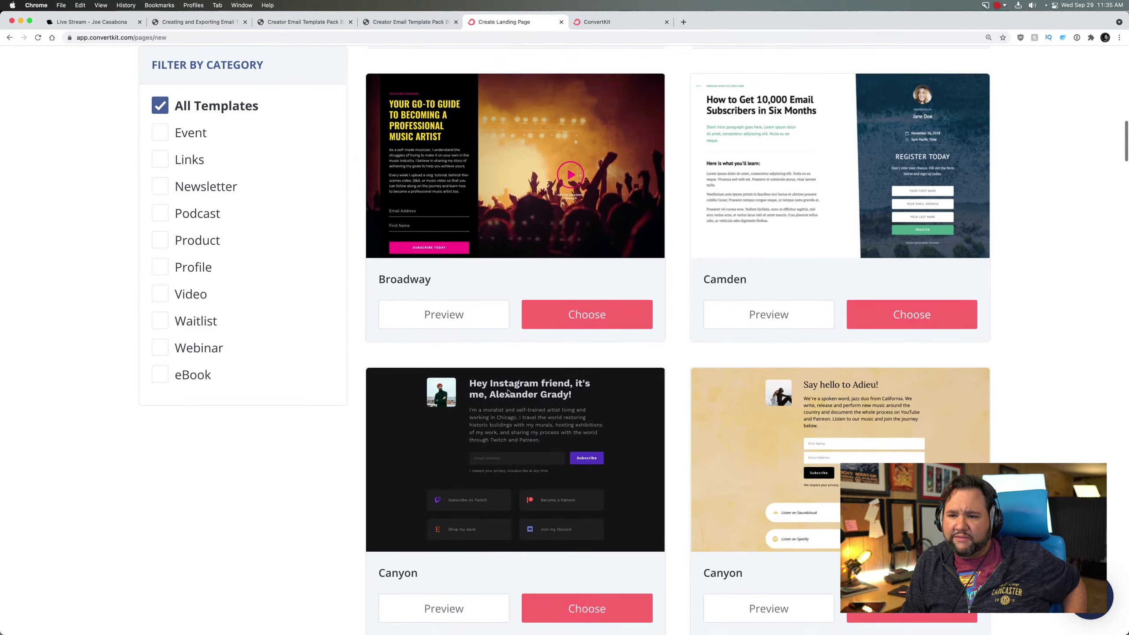
{"action": "scroll", "coordinate": [507, 389], "scroll_direction": "down", "scroll_amount": 20}
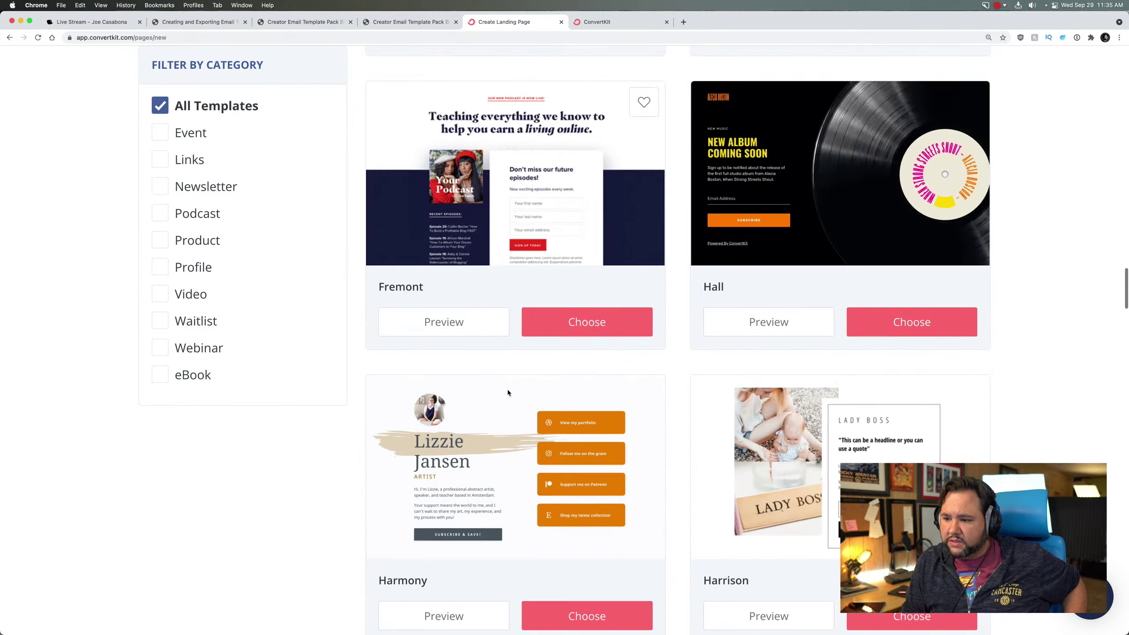
{"action": "scroll", "coordinate": [508, 394], "scroll_direction": "down", "scroll_amount": 20}
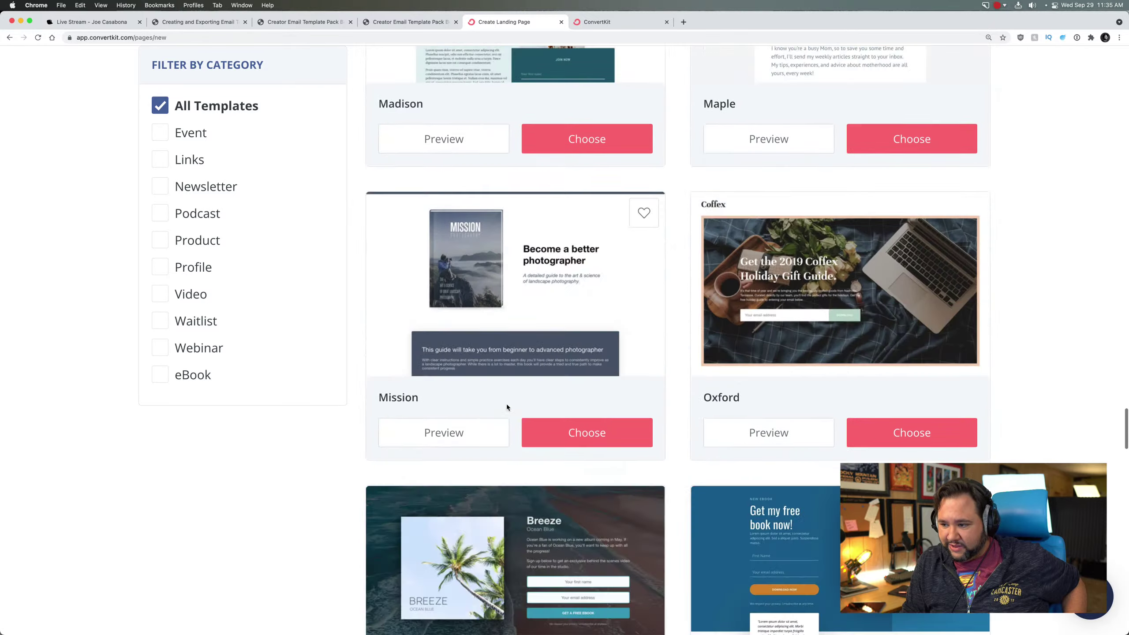
{"action": "scroll", "coordinate": [509, 423], "scroll_direction": "down", "scroll_amount": 15}
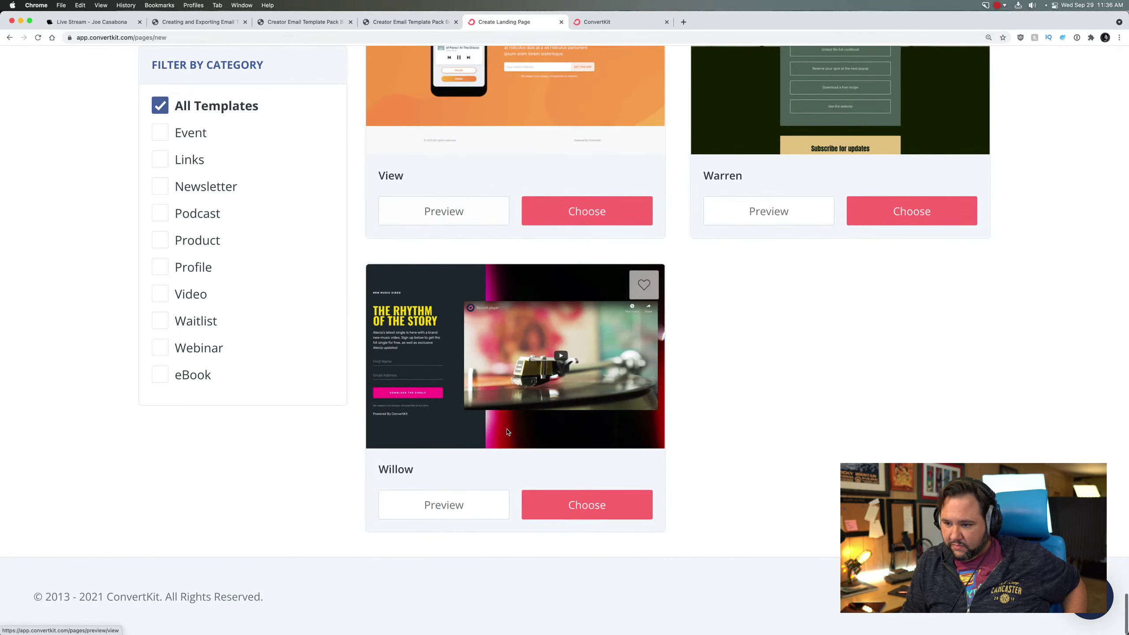
{"action": "scroll", "coordinate": [507, 425], "scroll_direction": "up", "scroll_amount": 20}
{"action": "scroll", "coordinate": [504, 422], "scroll_direction": "up", "scroll_amount": 20}
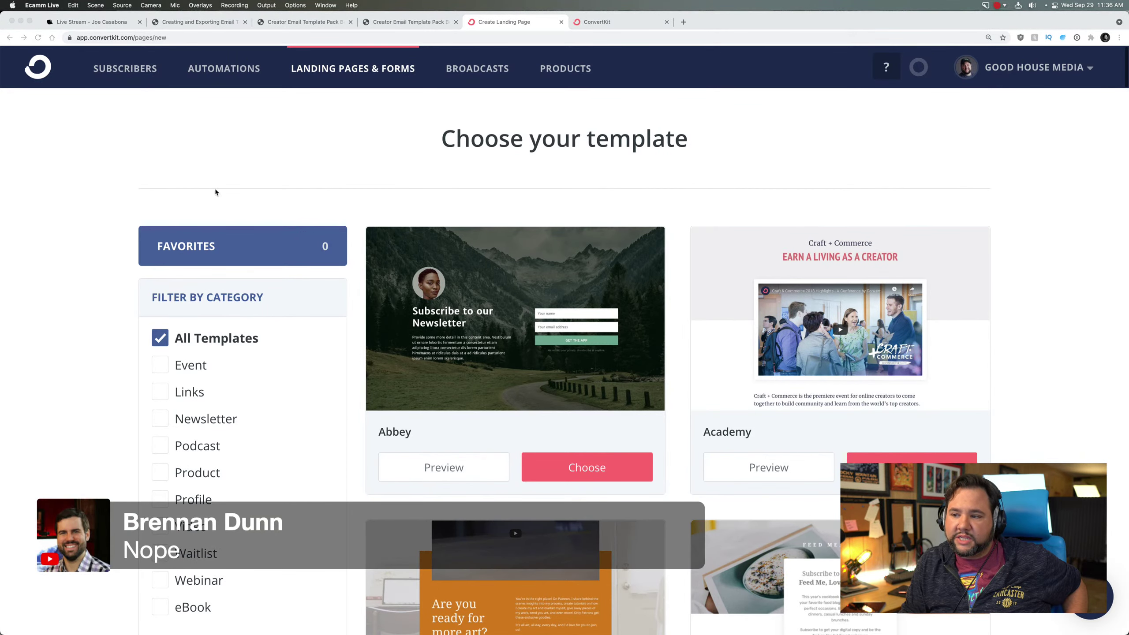
{"action": "left_click", "coordinate": [1051, 241]}
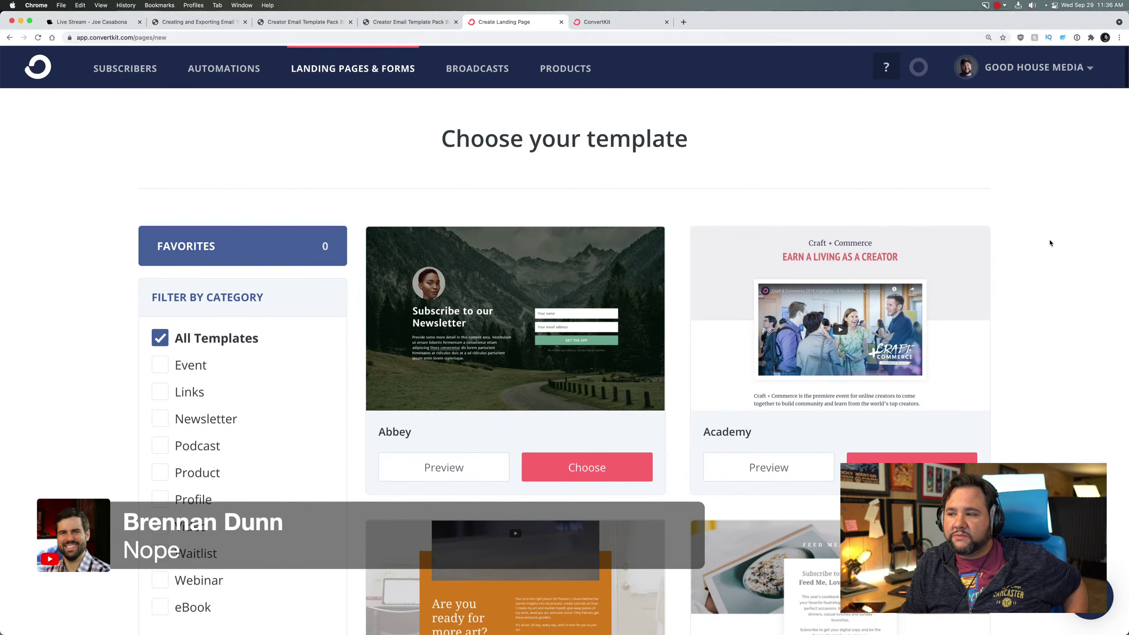
{"action": "scroll", "coordinate": [852, 335], "scroll_direction": "down", "scroll_amount": 5}
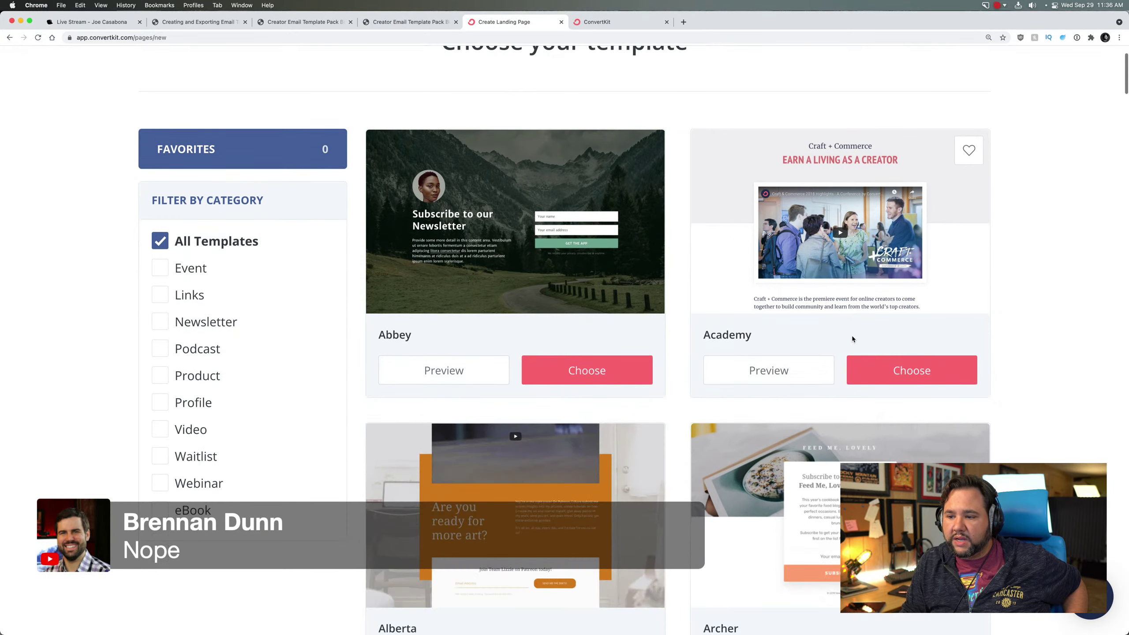
{"action": "scroll", "coordinate": [852, 338], "scroll_direction": "down", "scroll_amount": 1}
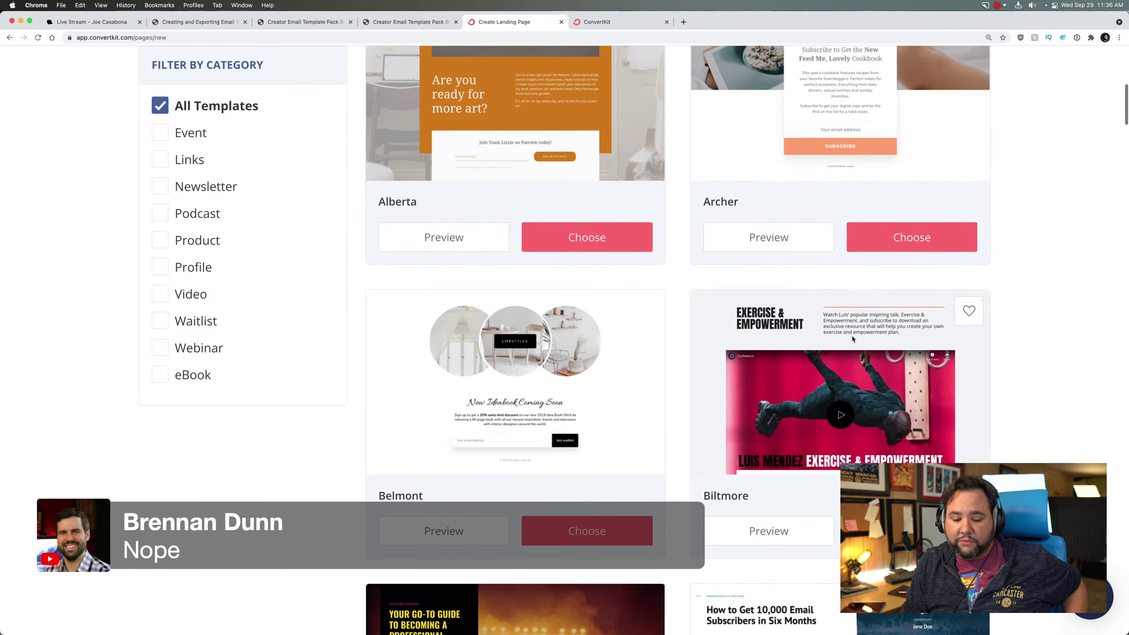
{"action": "scroll", "coordinate": [852, 338], "scroll_direction": "down", "scroll_amount": 4}
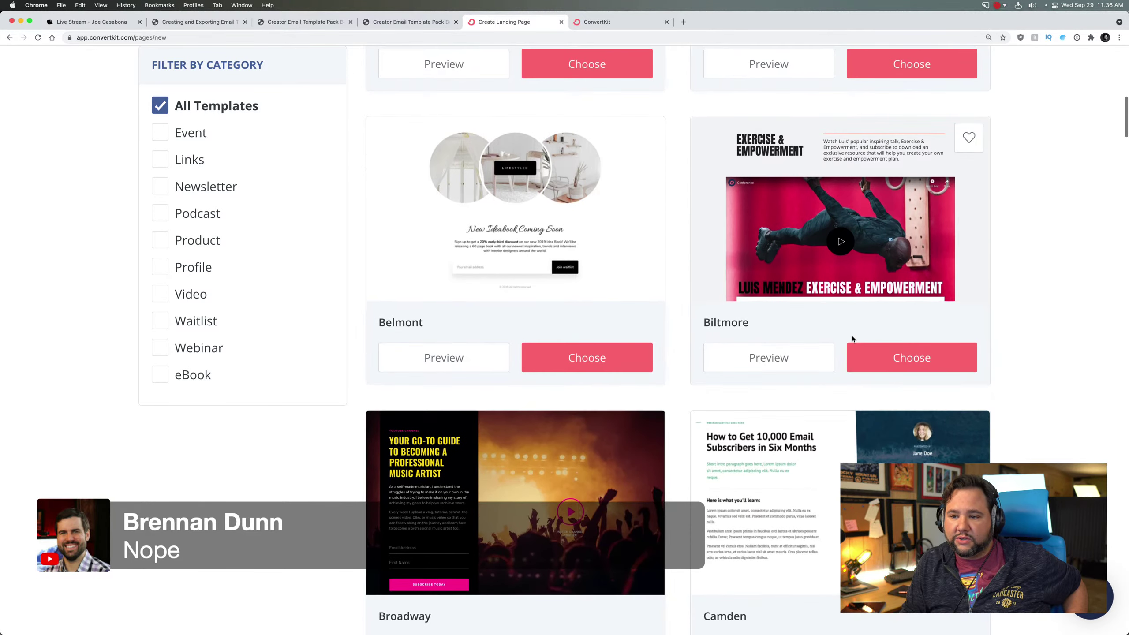
{"action": "scroll", "coordinate": [853, 338], "scroll_direction": "down", "scroll_amount": 2}
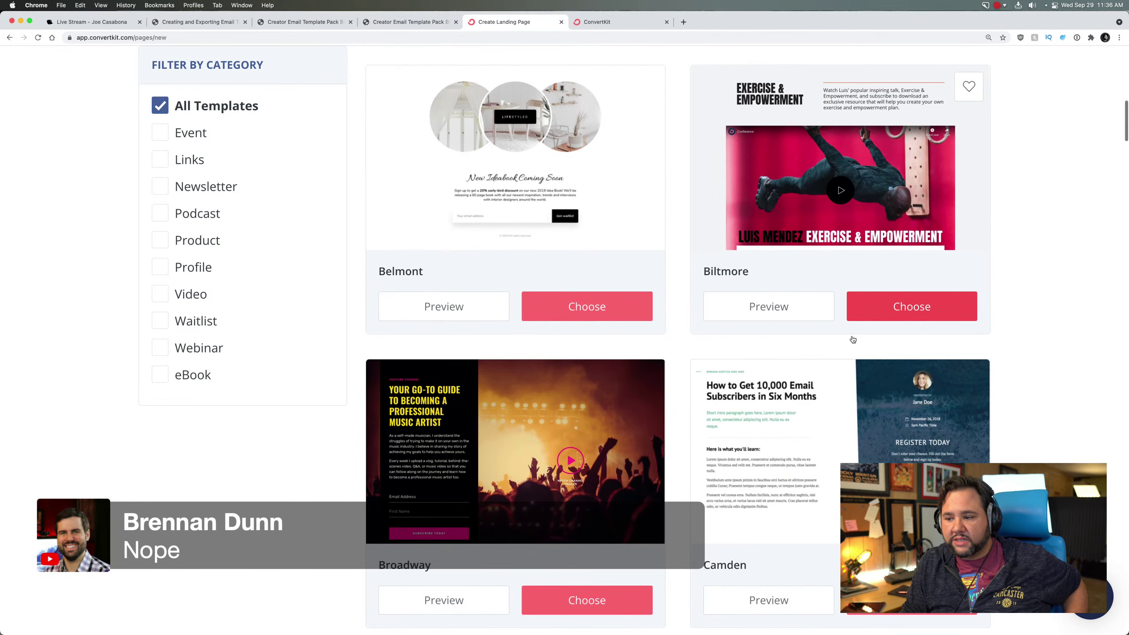
{"action": "scroll", "coordinate": [852, 338], "scroll_direction": "up", "scroll_amount": 15}
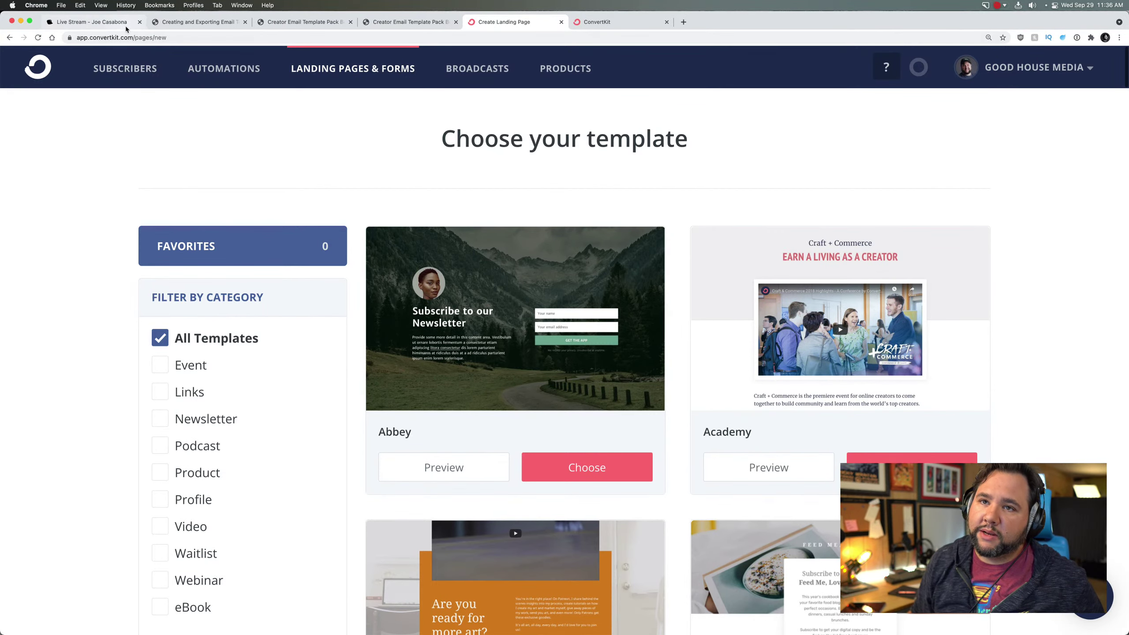
Step: Open the website's Live Stream page in the WordPress editor and remove its Custom HTML block containing the live chat iframe
{"action": "left_click", "coordinate": [107, 22]}
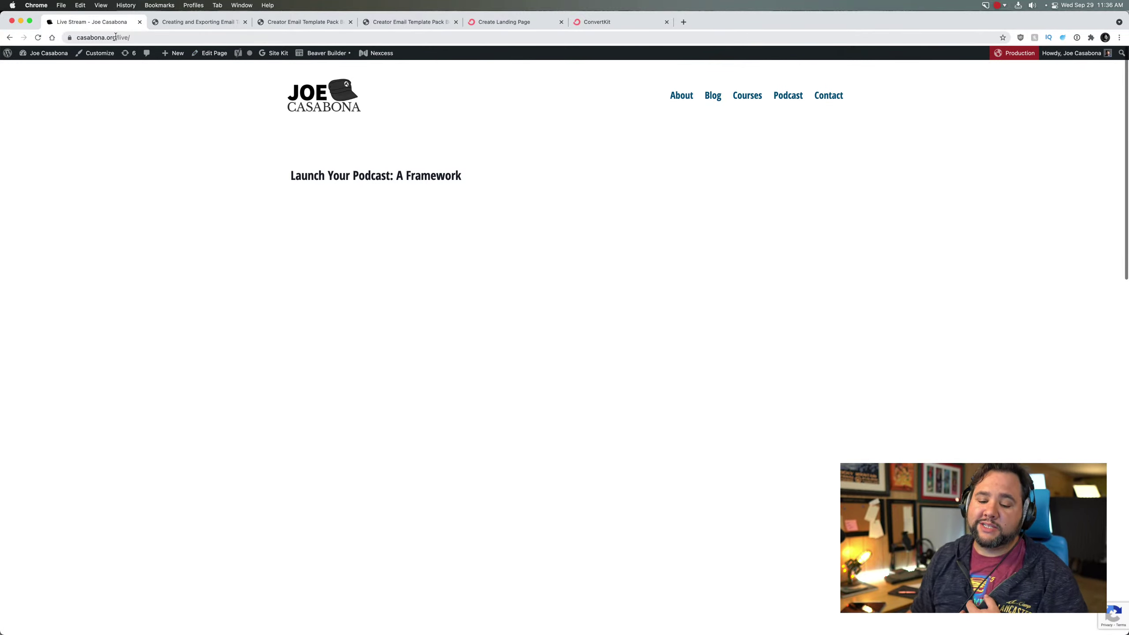
{"action": "mouse_move", "coordinate": [173, 55]}
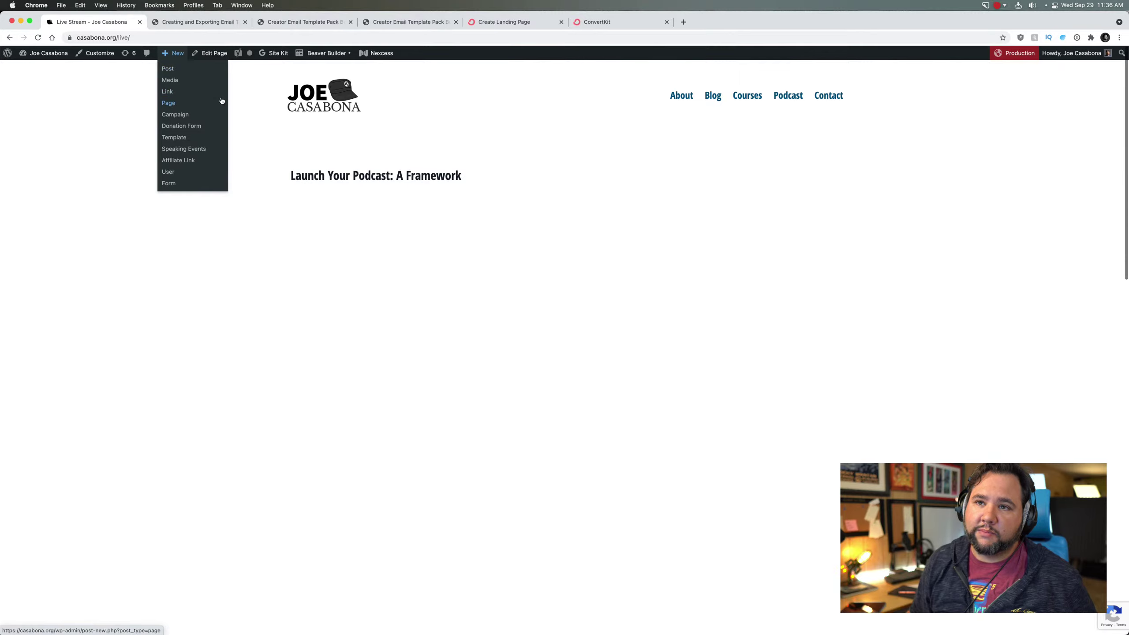
{"action": "left_click", "coordinate": [209, 53]}
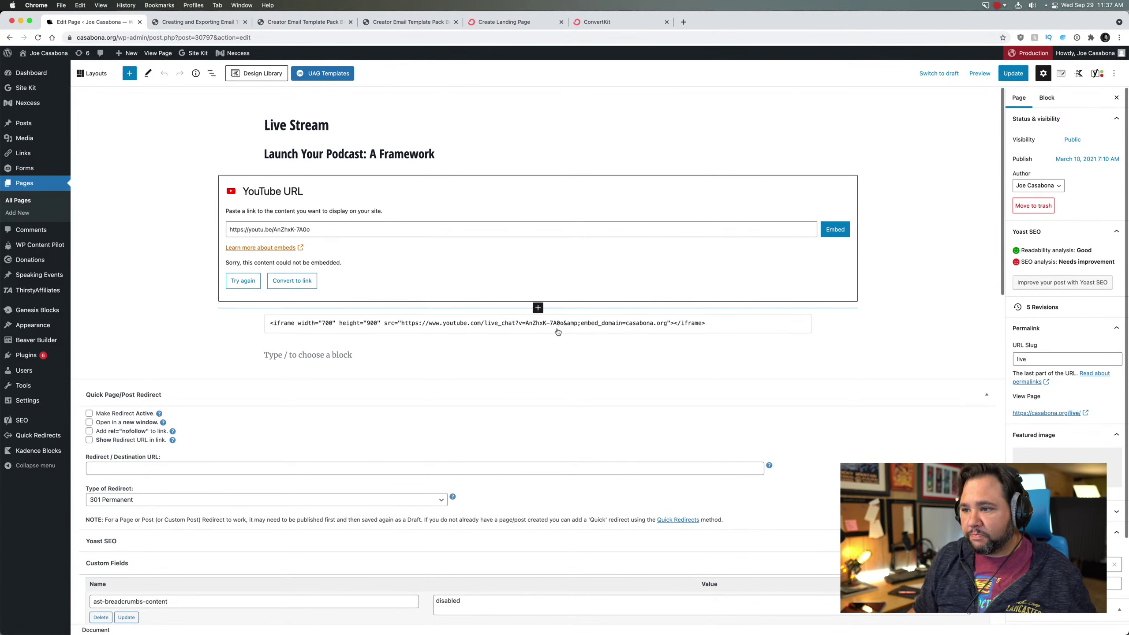
{"action": "left_click", "coordinate": [611, 326]}
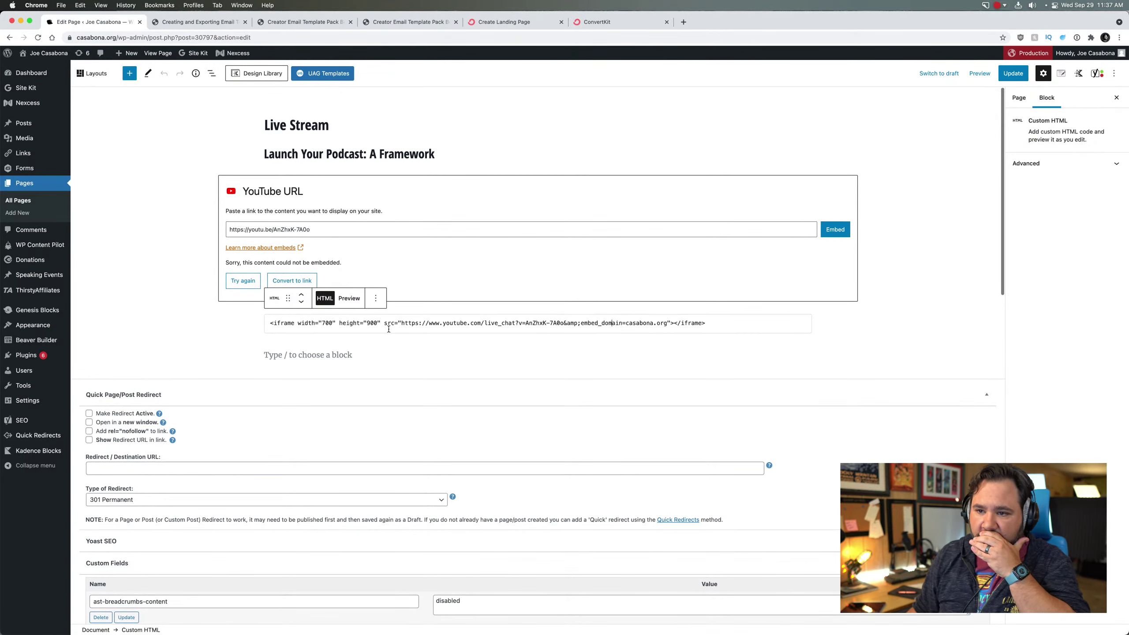
{"action": "left_click", "coordinate": [375, 299]}
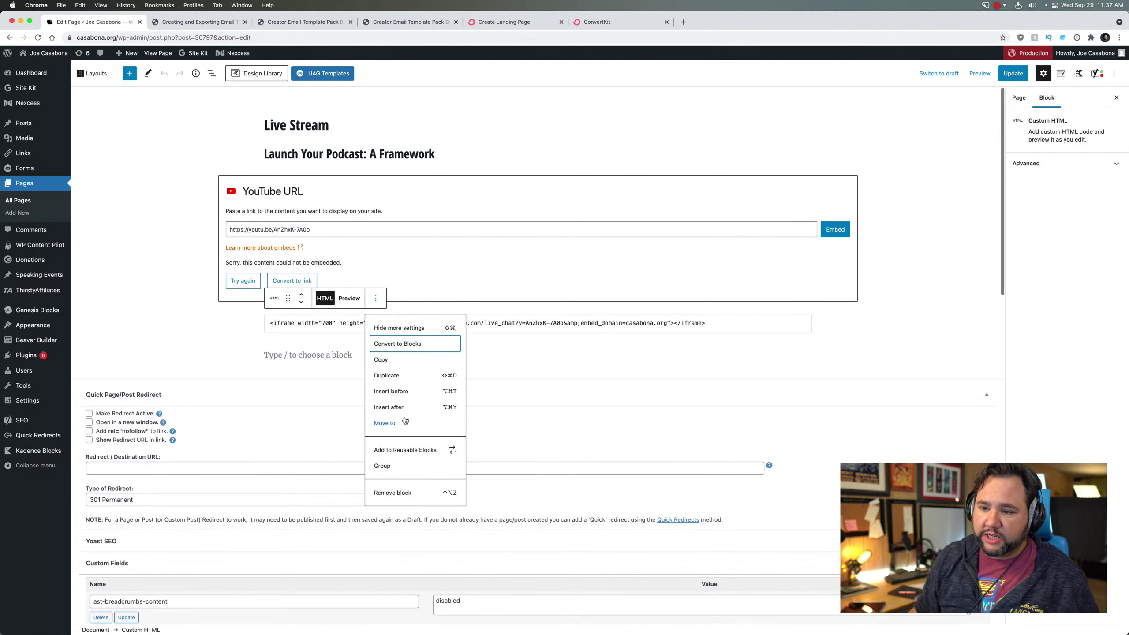
{"action": "left_click", "coordinate": [418, 492]}
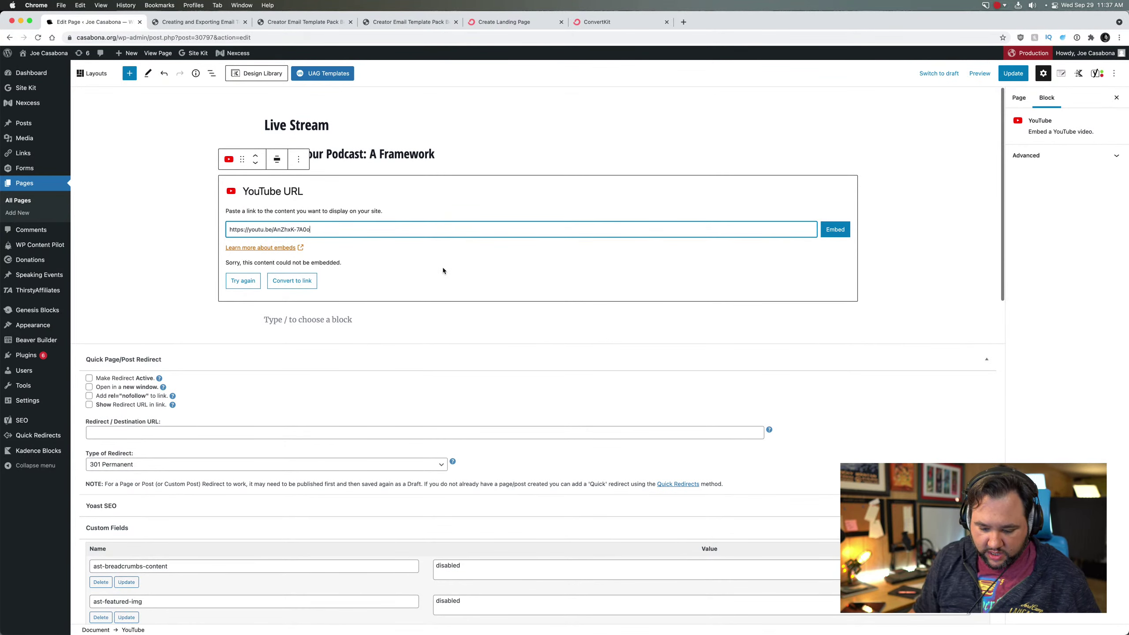
Step: Delete the "Launch Your Podcast: A Framework" heading from the Live Stream page
{"action": "left_click_drag", "start_coordinate": [266, 154], "coordinate": [580, 171]}
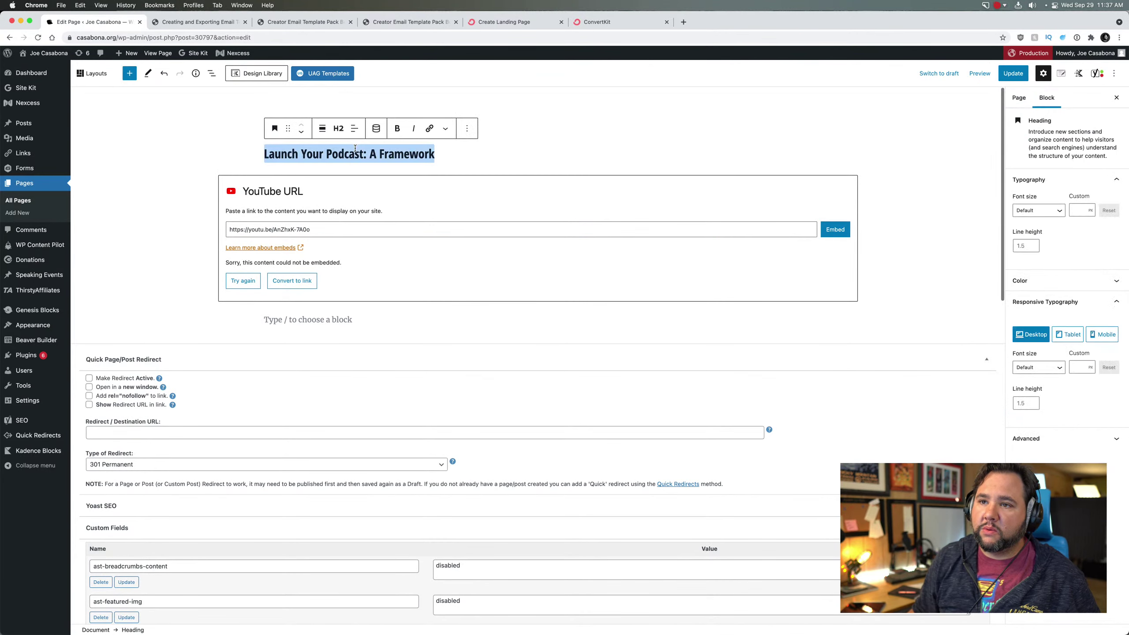
{"action": "key", "text": "BackSpace"}
{"action": "key", "text": "BackSpace"}
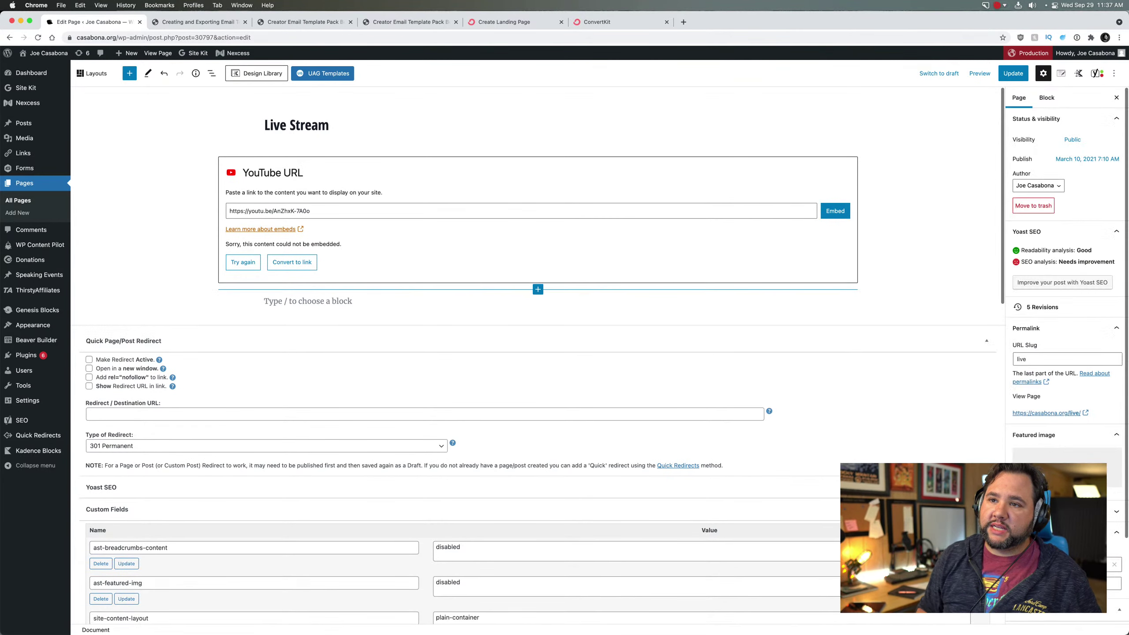
Step: Open casabona.live in a new browser tab and copy the YouTube live stream's share link
{"action": "triple_click", "coordinate": [301, 211]}
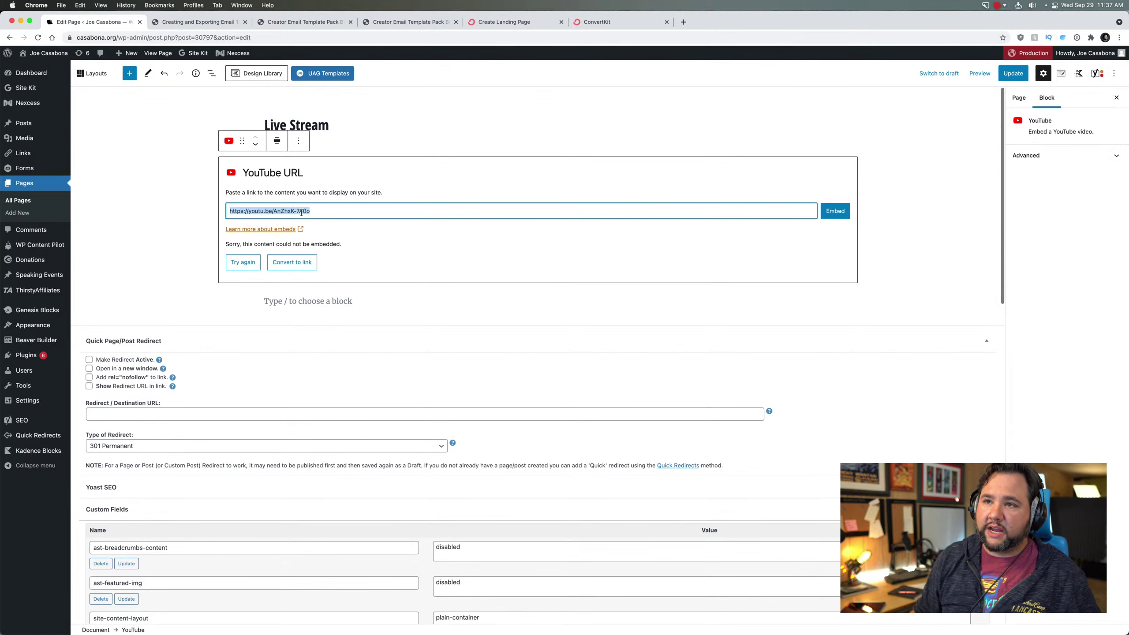
{"action": "left_click", "coordinate": [684, 22]}
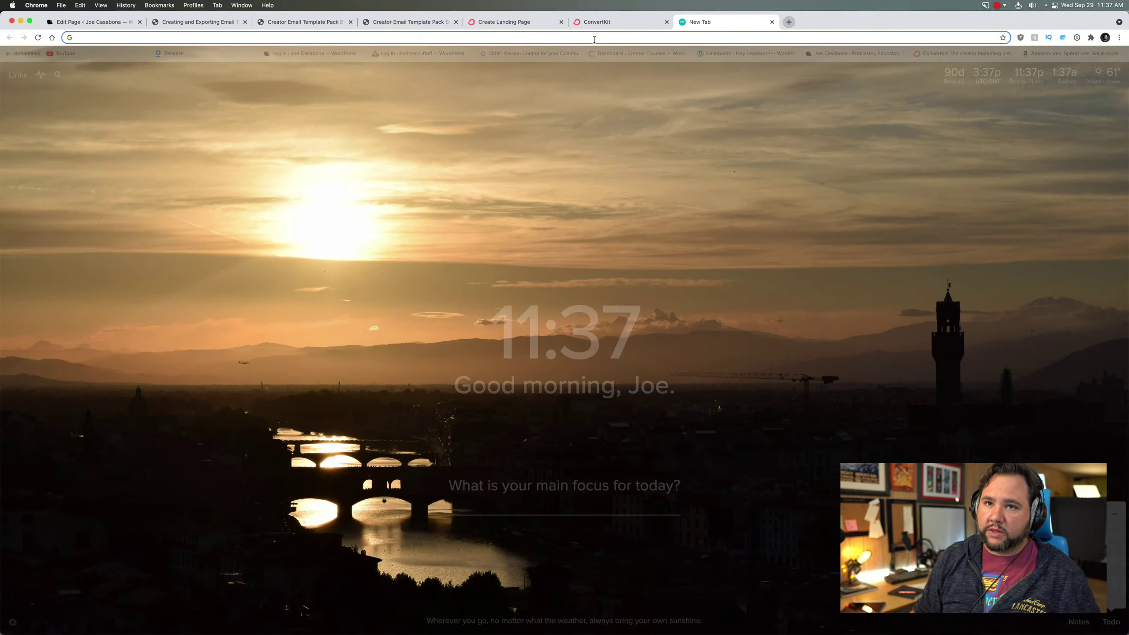
{"action": "type", "text": "casa"}
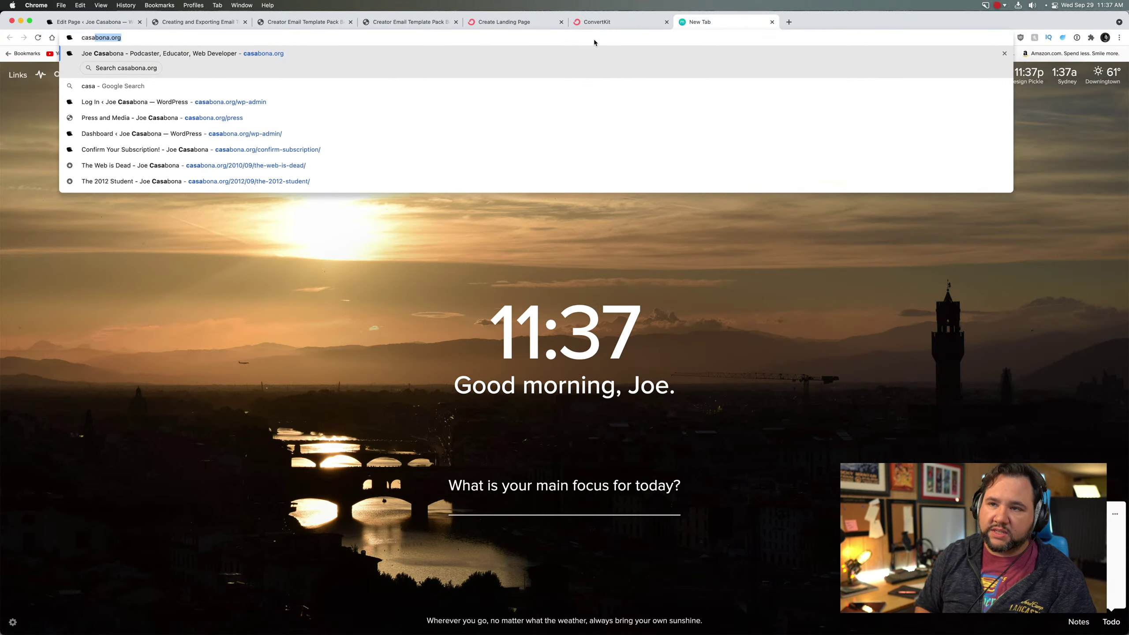
{"action": "type", "text": "bona."}
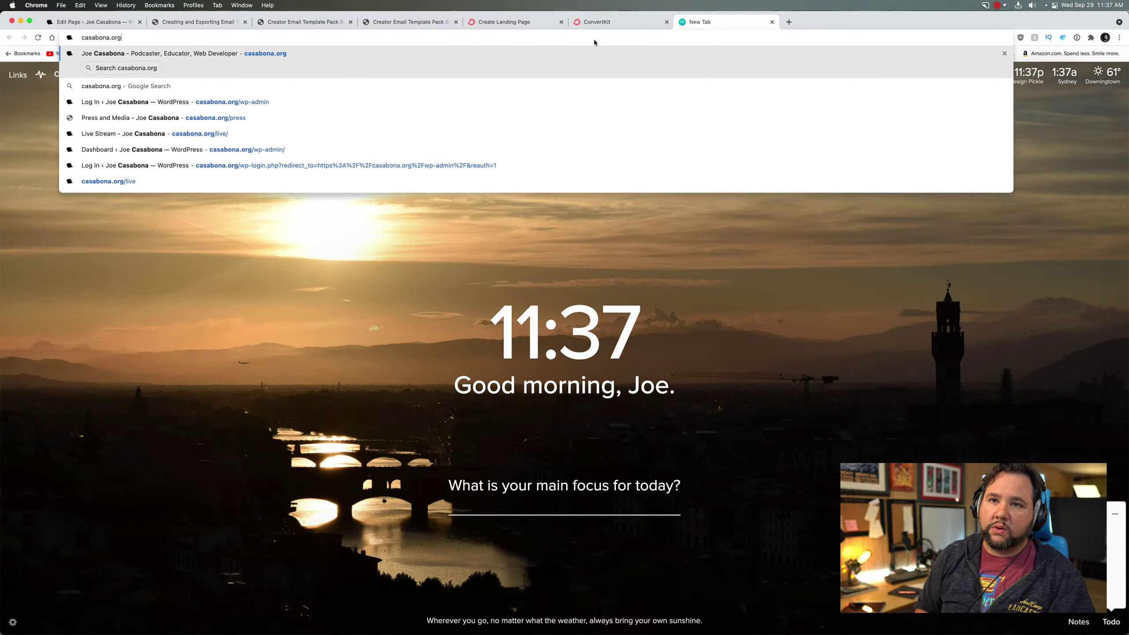
{"action": "type", "text": "live"}
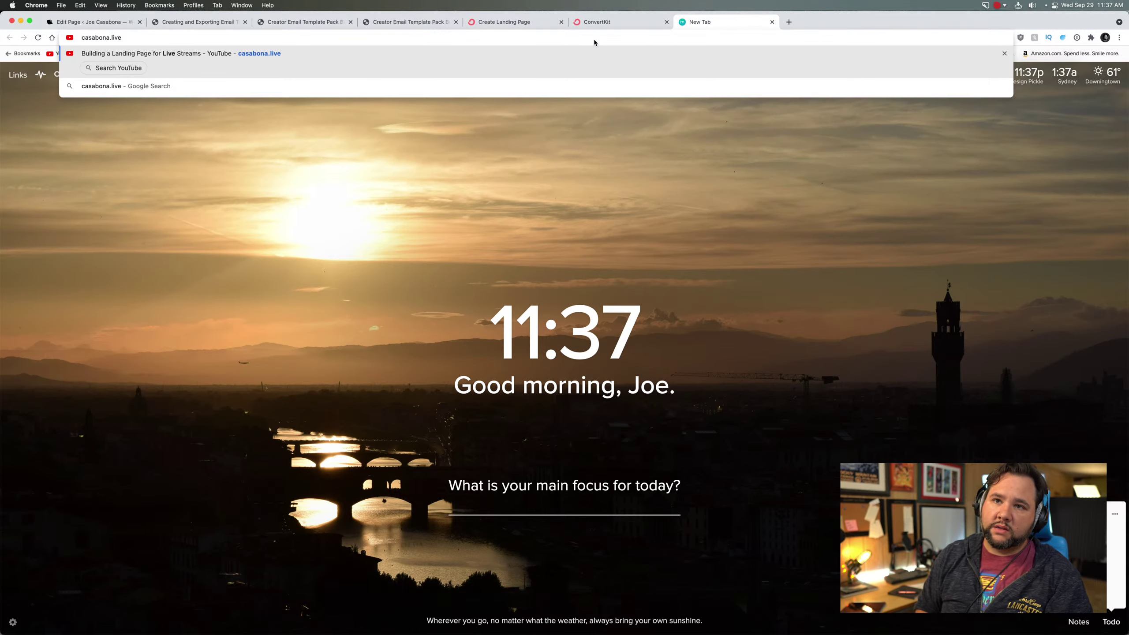
{"action": "key", "text": "Return"}
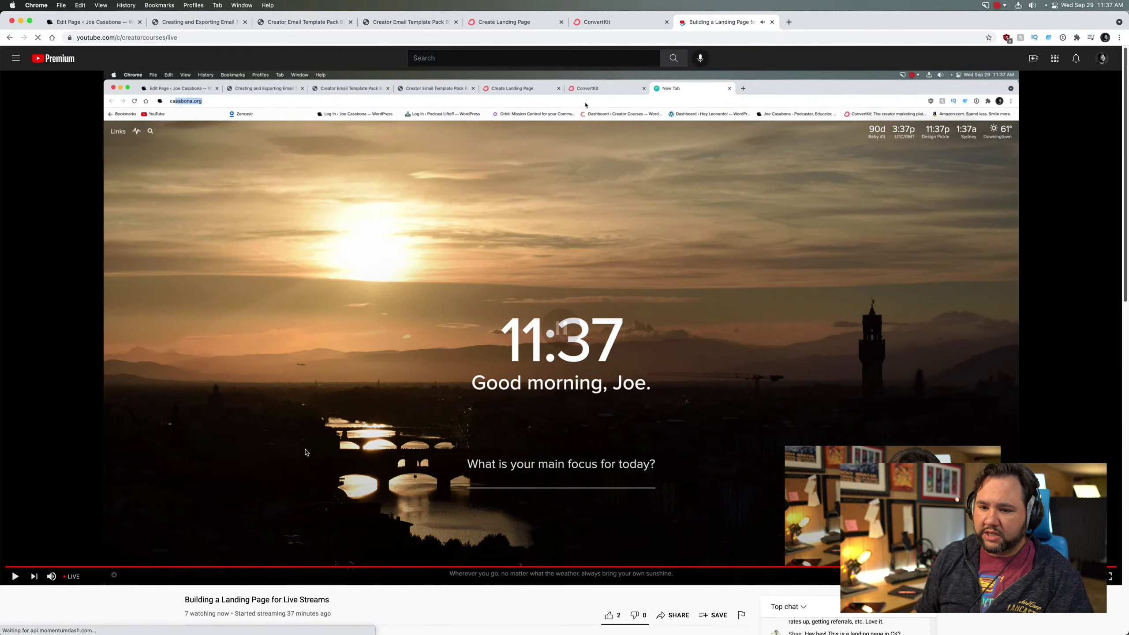
{"action": "scroll", "coordinate": [453, 588], "scroll_direction": "down", "scroll_amount": 1}
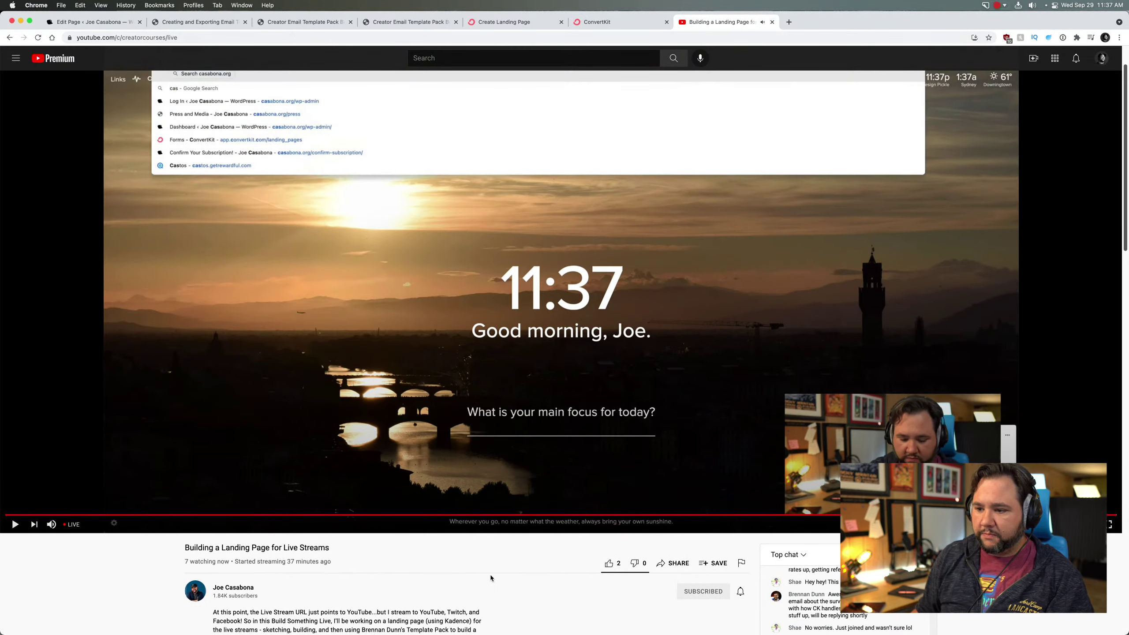
{"action": "scroll", "coordinate": [524, 574], "scroll_direction": "down", "scroll_amount": 1}
{"action": "left_click", "coordinate": [684, 548]}
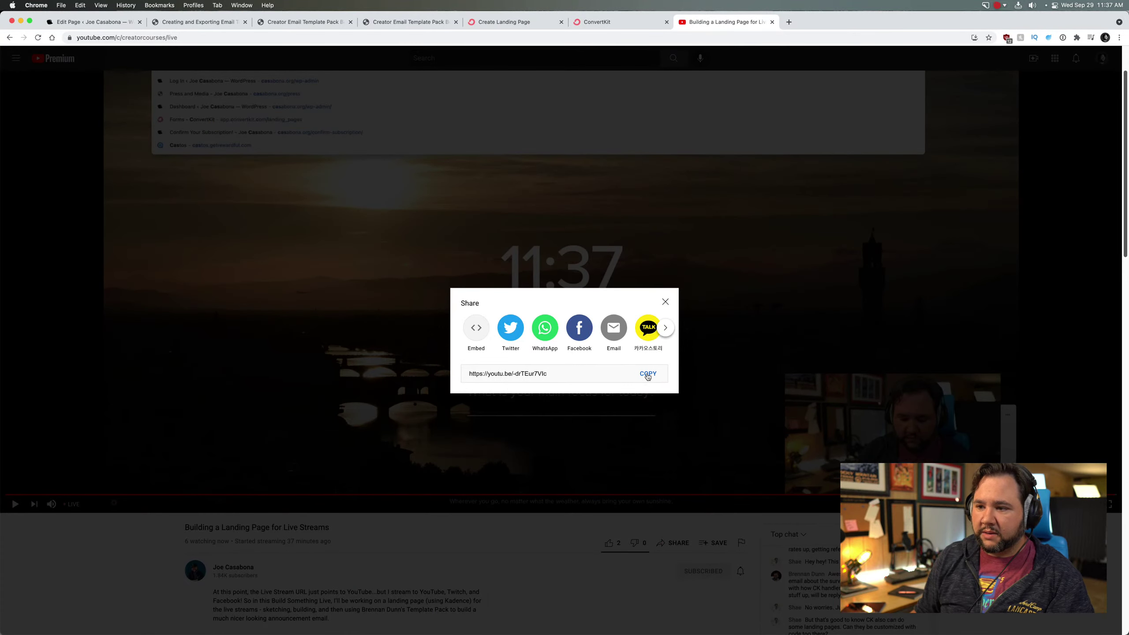
{"action": "left_click", "coordinate": [647, 376]}
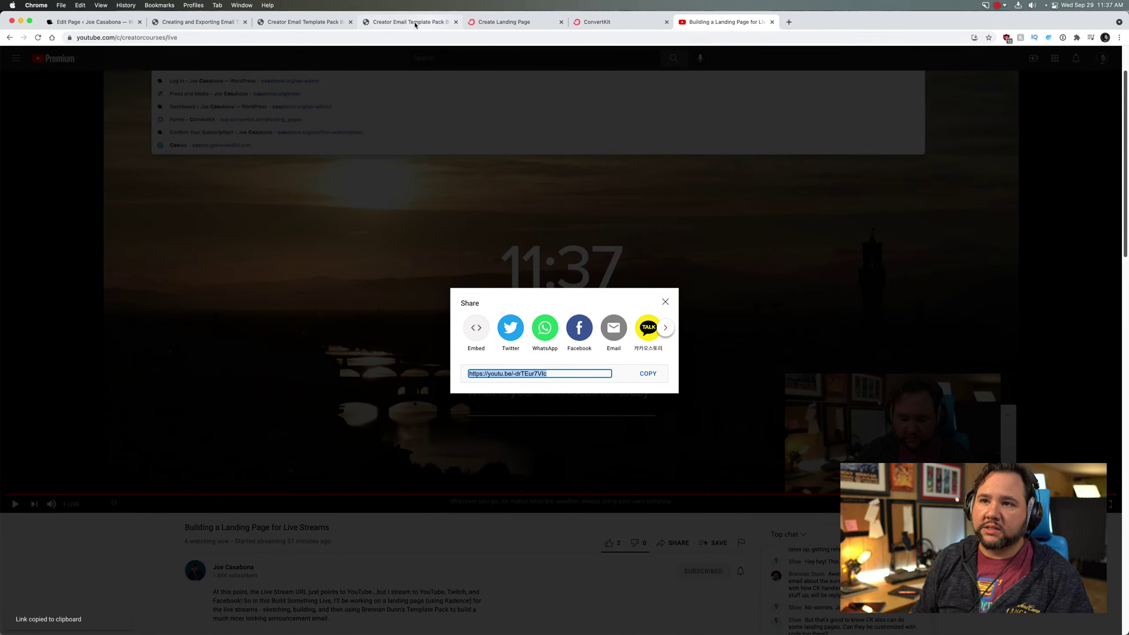
Step: Return to the Live Stream page editor and replace the YouTube block's URL with the copied stream link, then embed it
{"action": "left_click", "coordinate": [91, 21]}
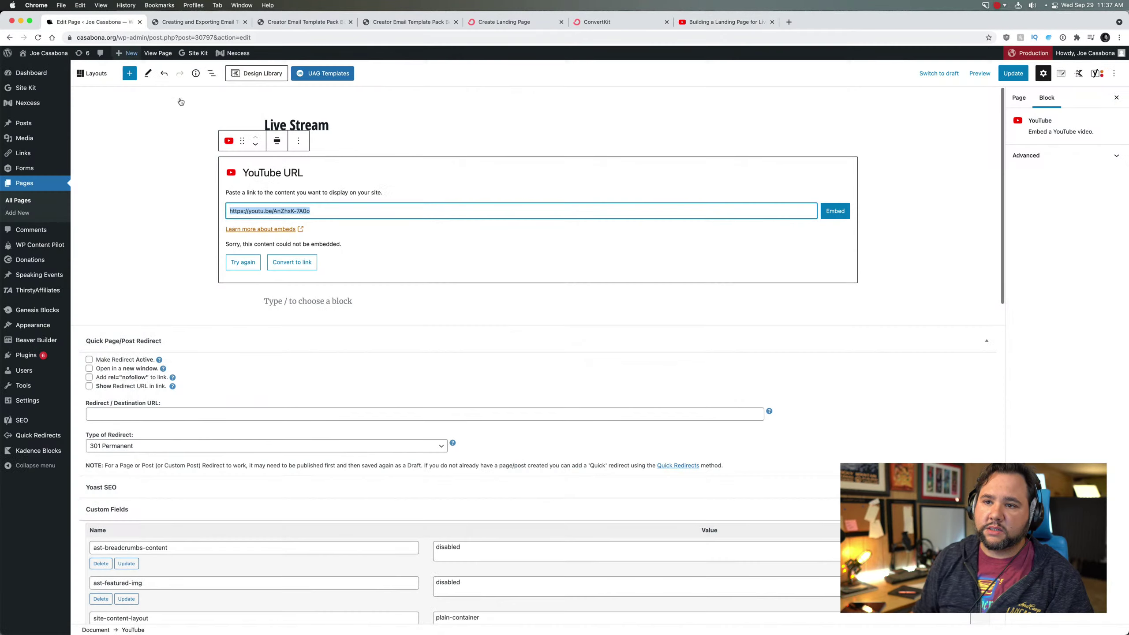
{"action": "left_click", "coordinate": [288, 212]}
{"action": "key", "text": "super+a"}
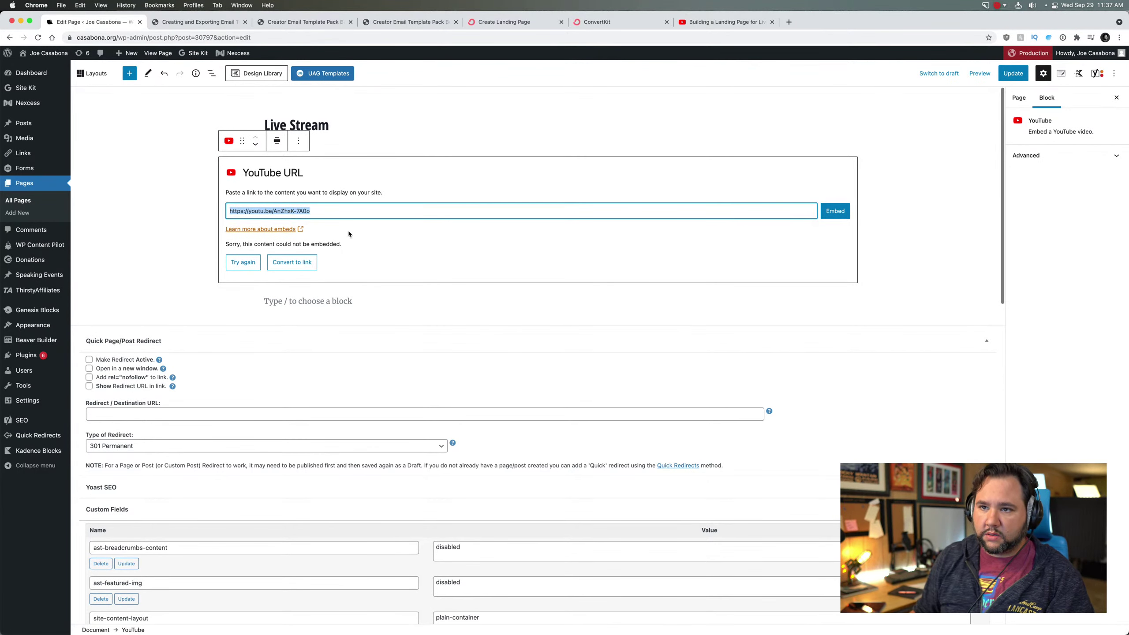
{"action": "key", "text": "super+v"}
{"action": "left_click", "coordinate": [836, 211]}
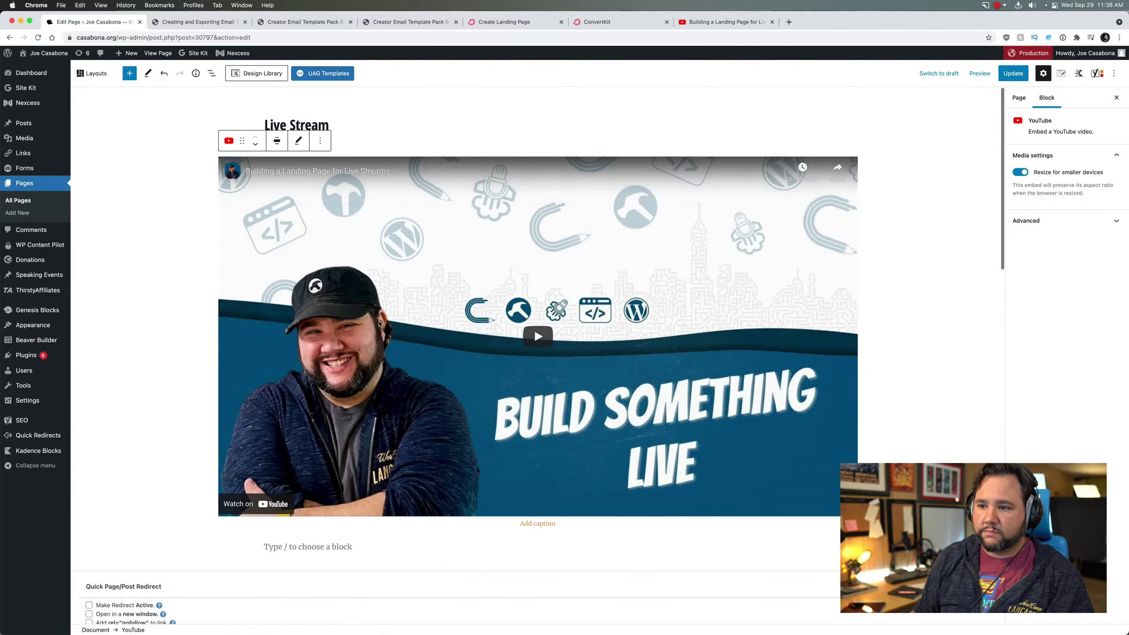
Step: Add a centred H2 heading reading "Join the Discussion!" below the embedded video
{"action": "scroll", "coordinate": [457, 260], "scroll_direction": "down", "scroll_amount": 1}
{"action": "left_click", "coordinate": [340, 503]}
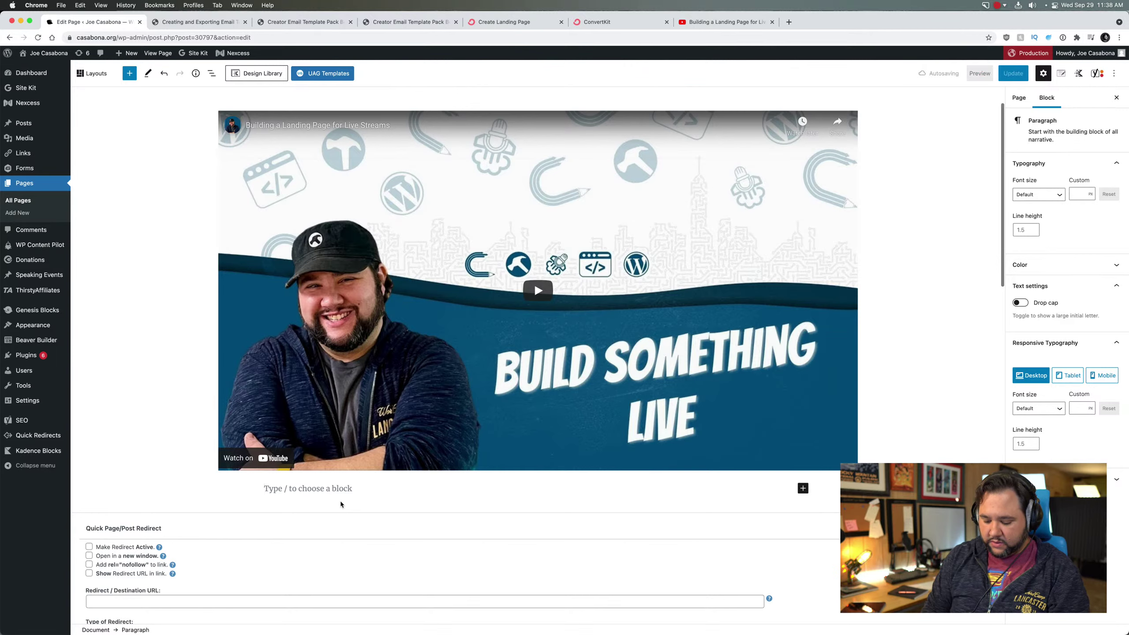
{"action": "type", "text": "Join the Dis"}
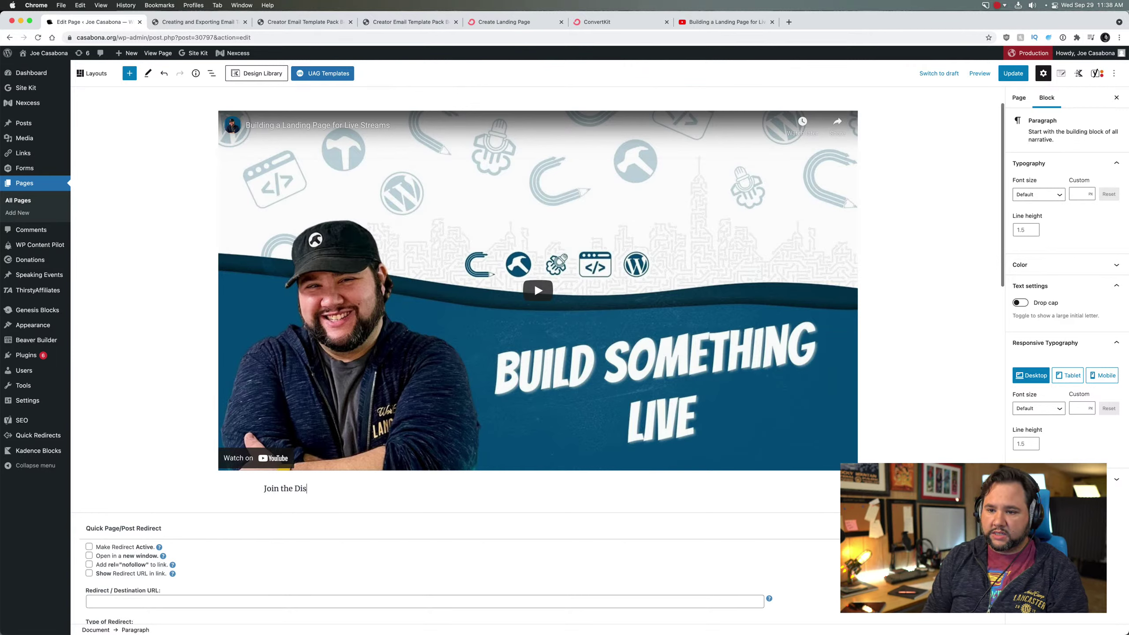
{"action": "type", "text": "cussion!"}
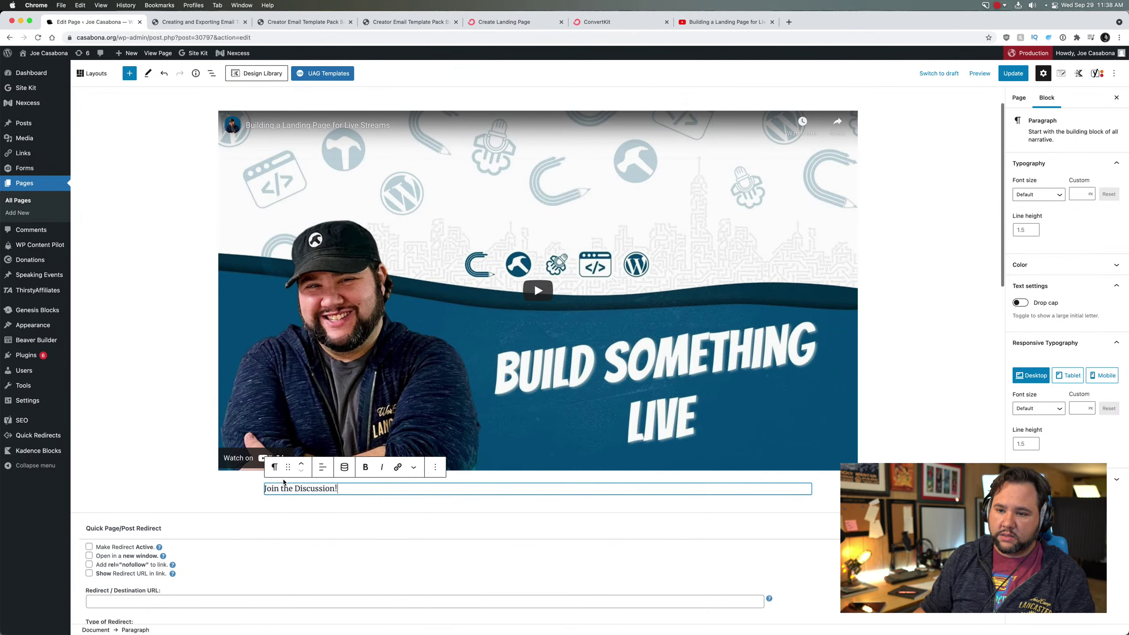
{"action": "key", "text": "super+Left"}
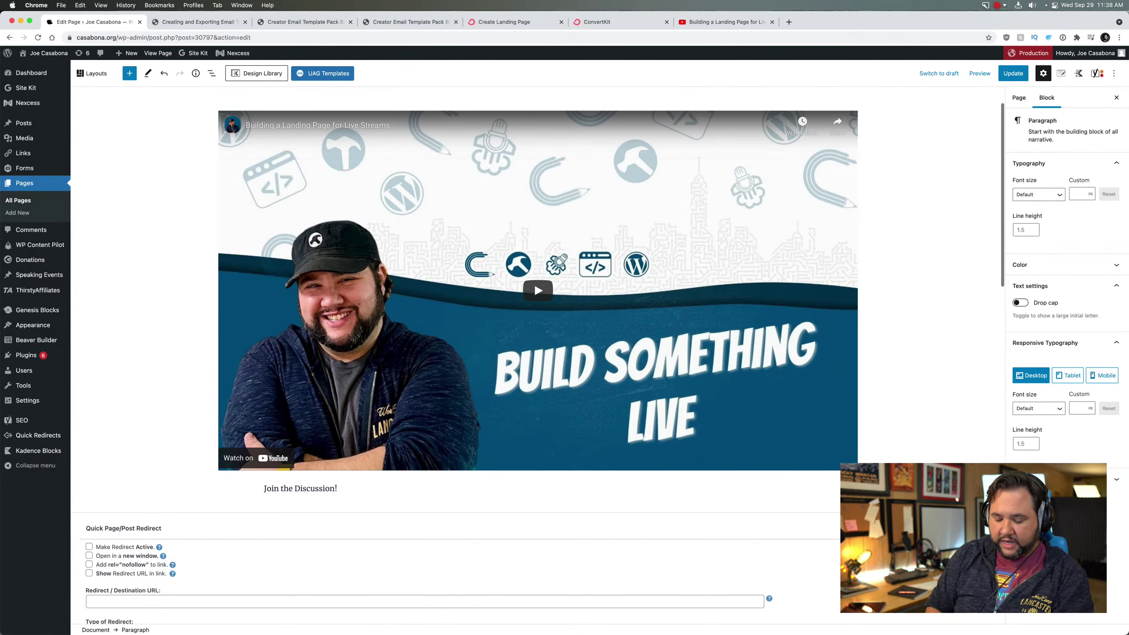
{"action": "type", "text": "##"}
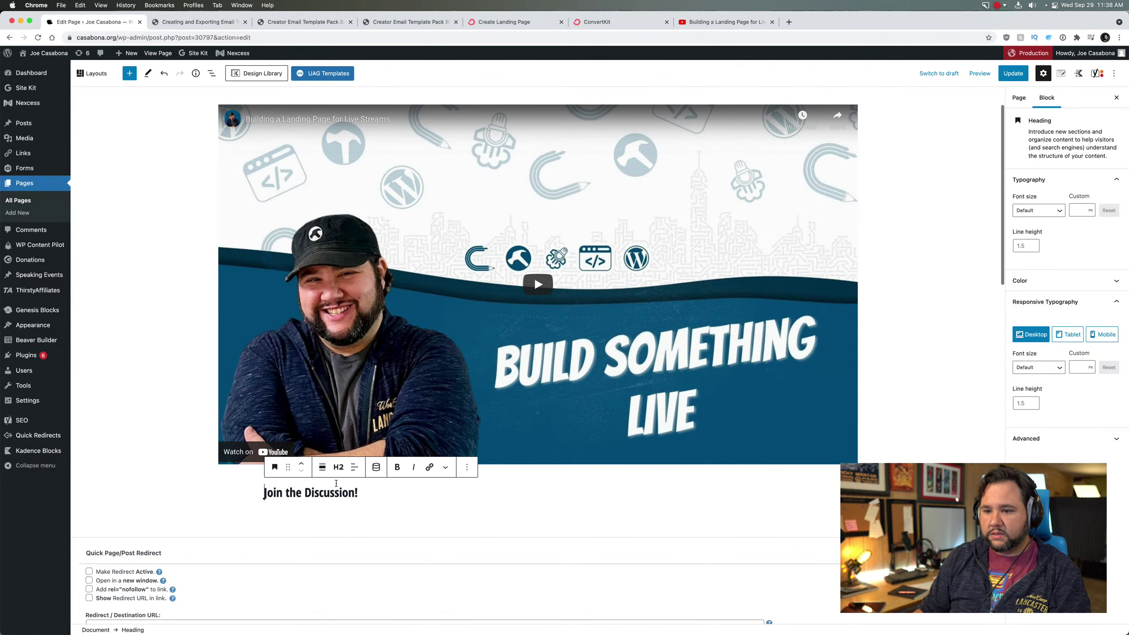
{"action": "left_click", "coordinate": [354, 467]}
{"action": "left_click", "coordinate": [400, 513]}
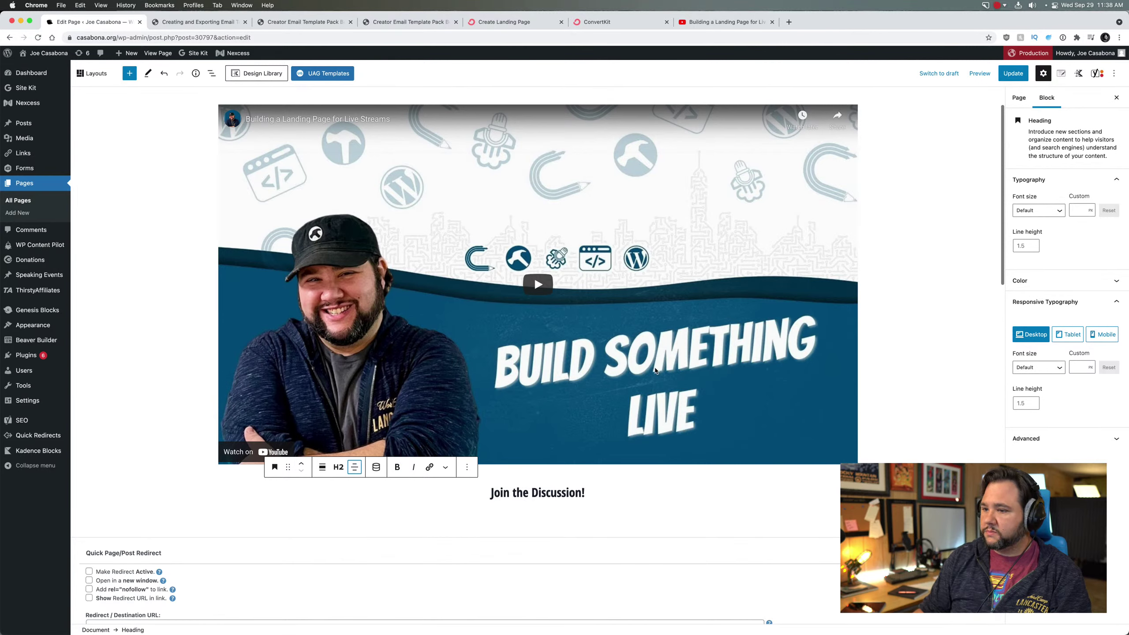
{"action": "left_click", "coordinate": [603, 491]}
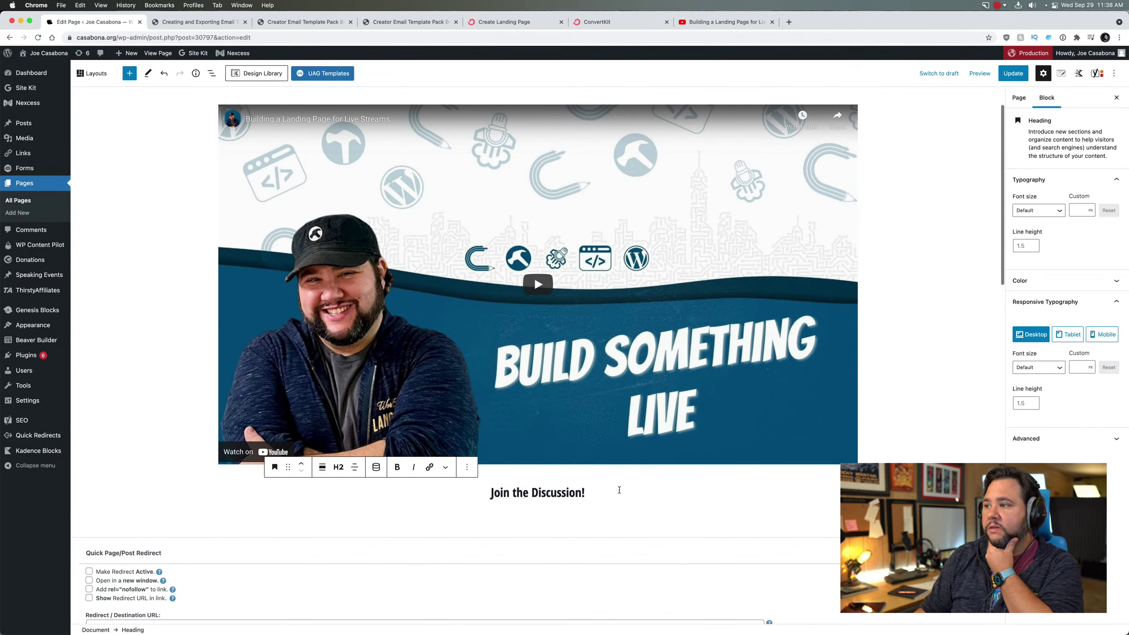
Step: Insert a Buttons block below the "Join the Discussion!" heading and label its button "YouTube"
{"action": "key", "text": "Return"}
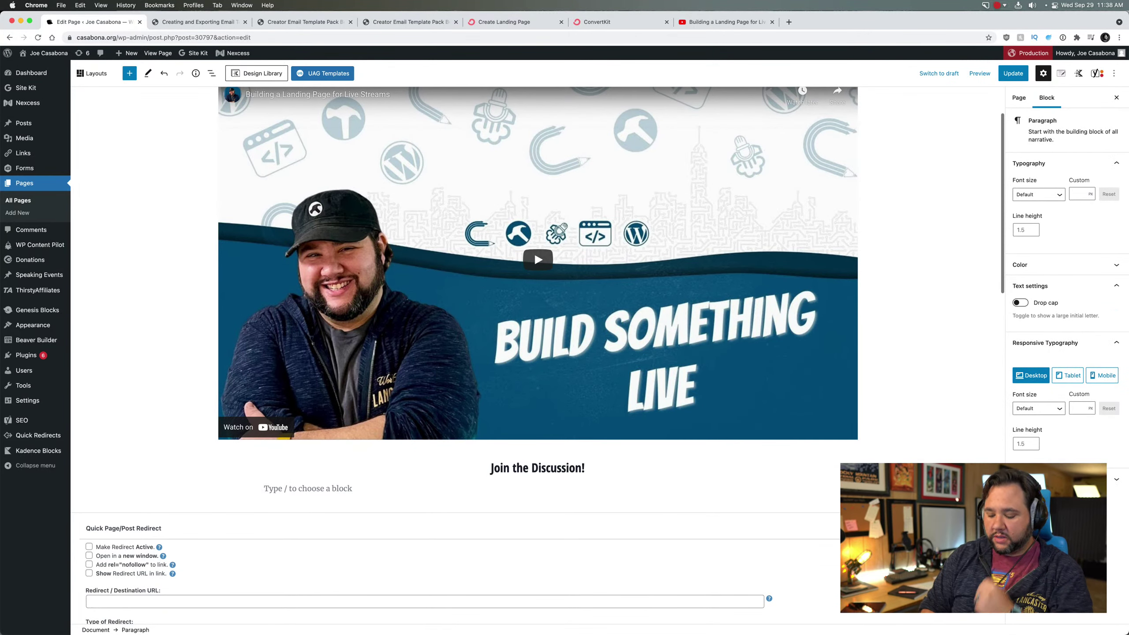
{"action": "type", "text": "/butt"}
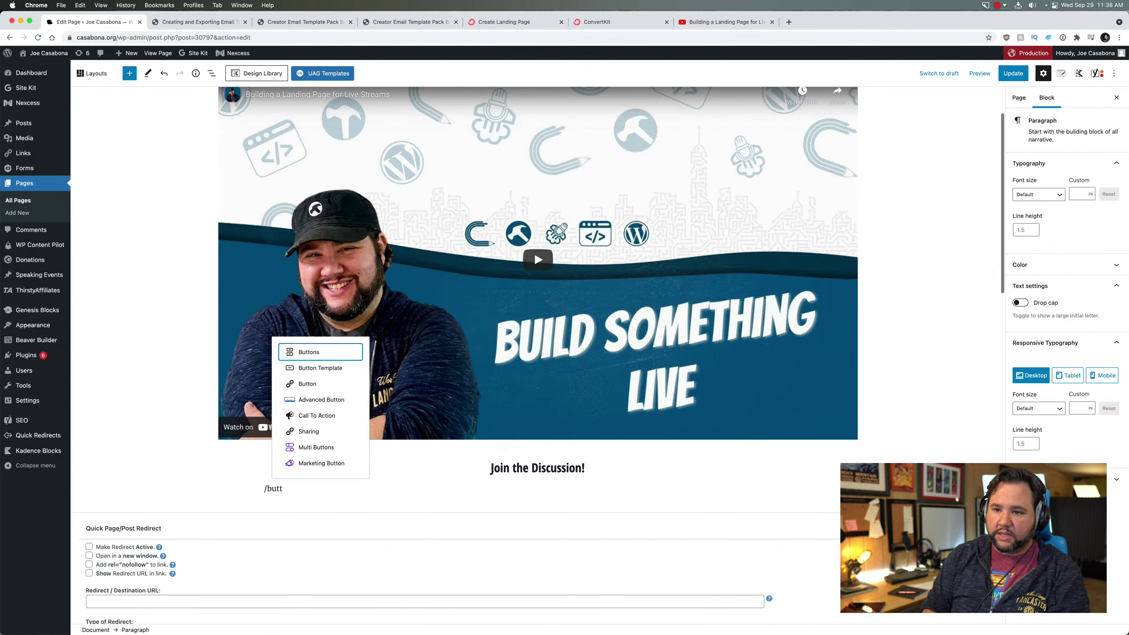
{"action": "key", "text": "Return"}
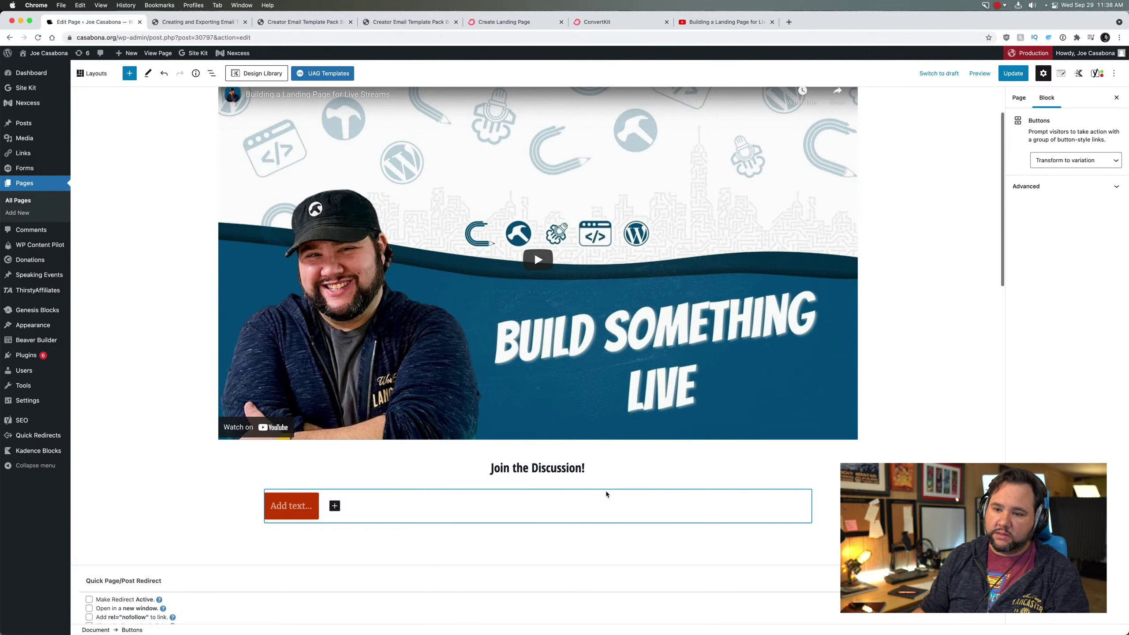
{"action": "left_click", "coordinate": [305, 508]}
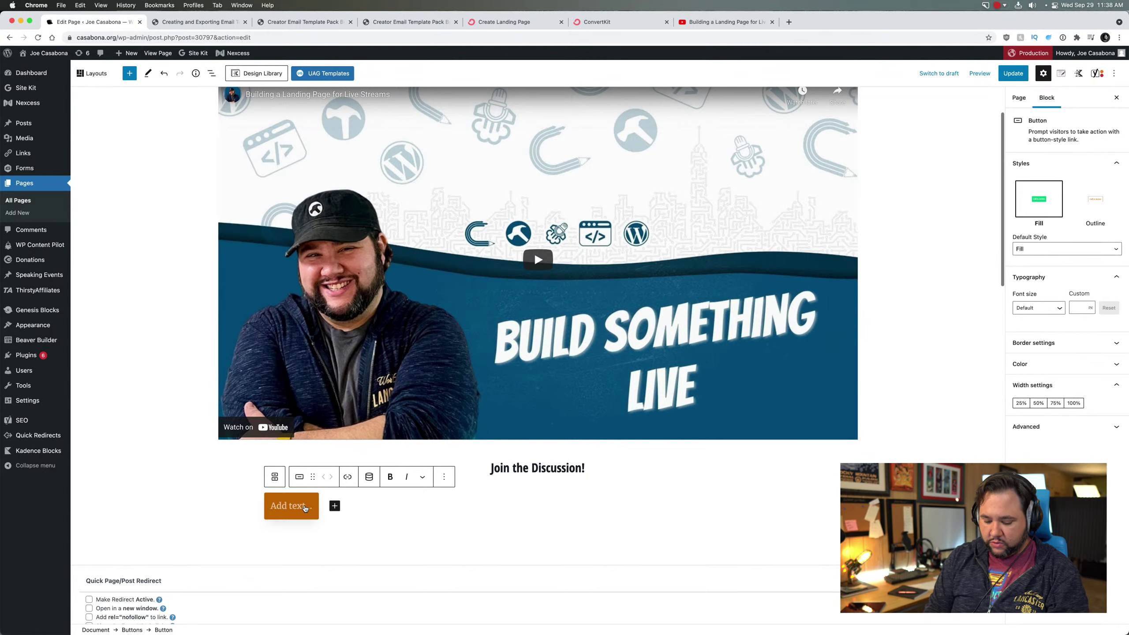
{"action": "type", "text": "YouT"}
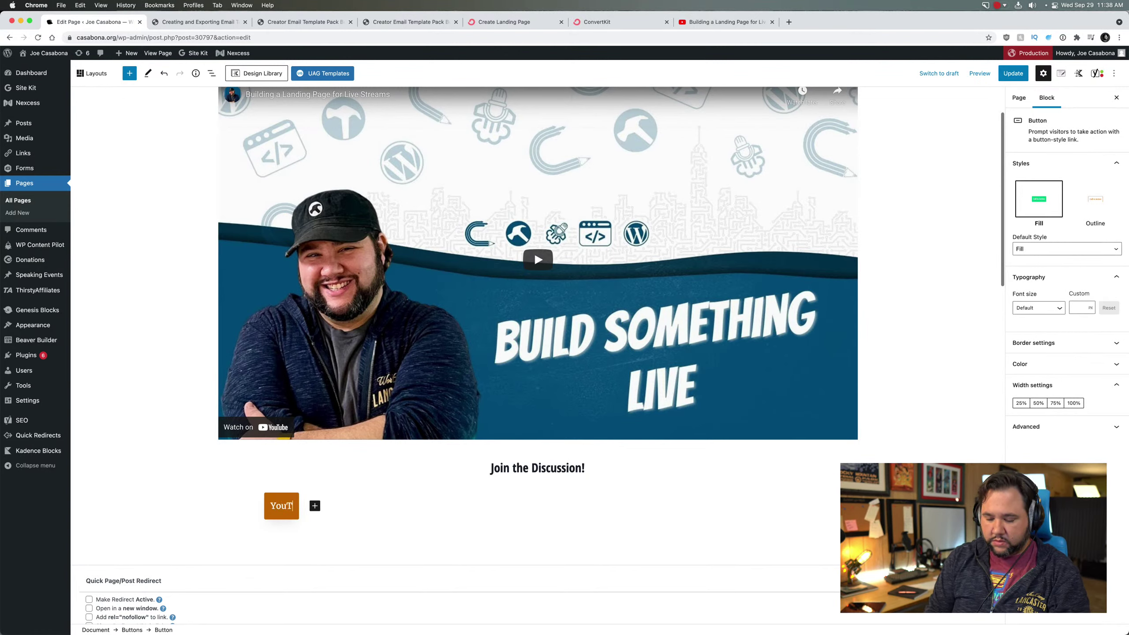
{"action": "type", "text": "ube"}
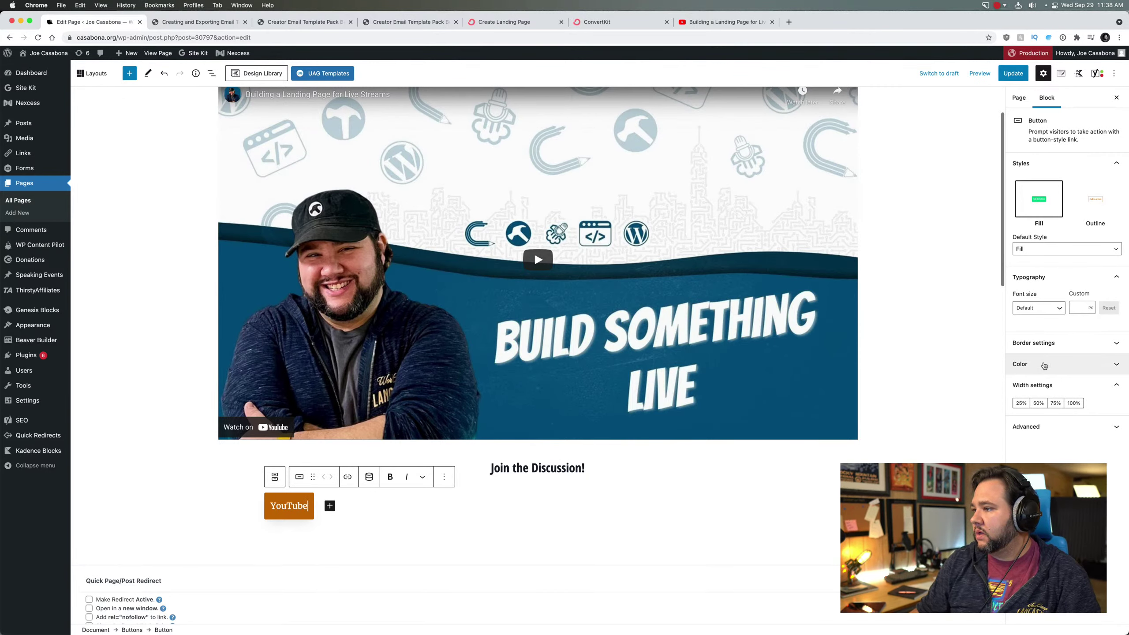
Step: Sample the red of the YouTube icon and apply it as the button's custom text and background colours
{"action": "left_click", "coordinate": [1043, 364]}
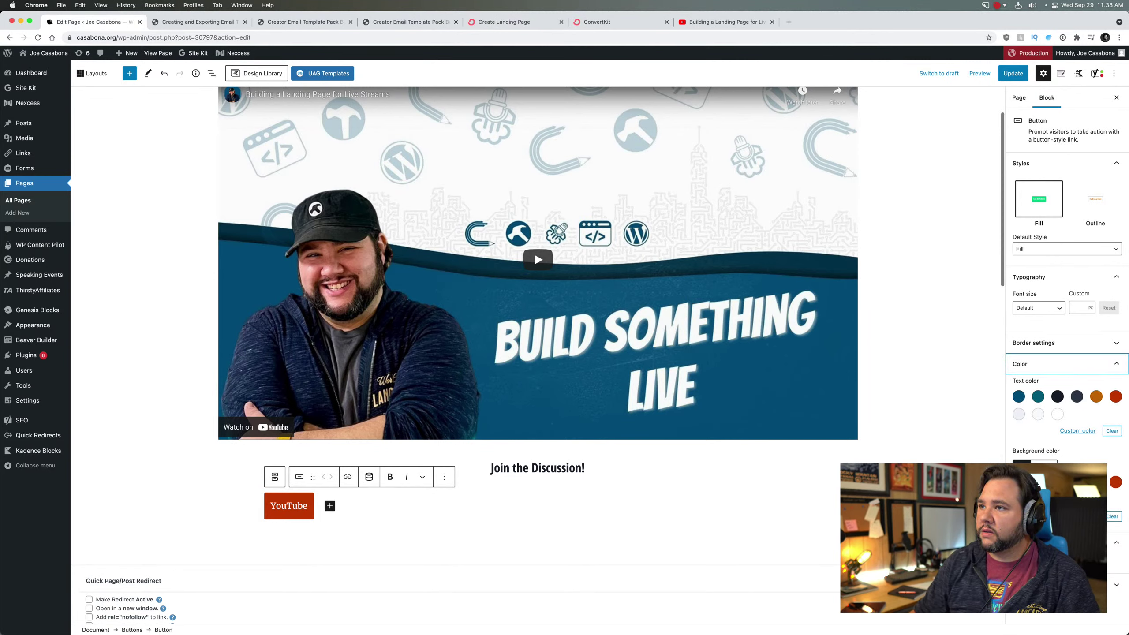
{"action": "key", "text": "super+shift+c"}
{"action": "left_click", "coordinate": [684, 22]}
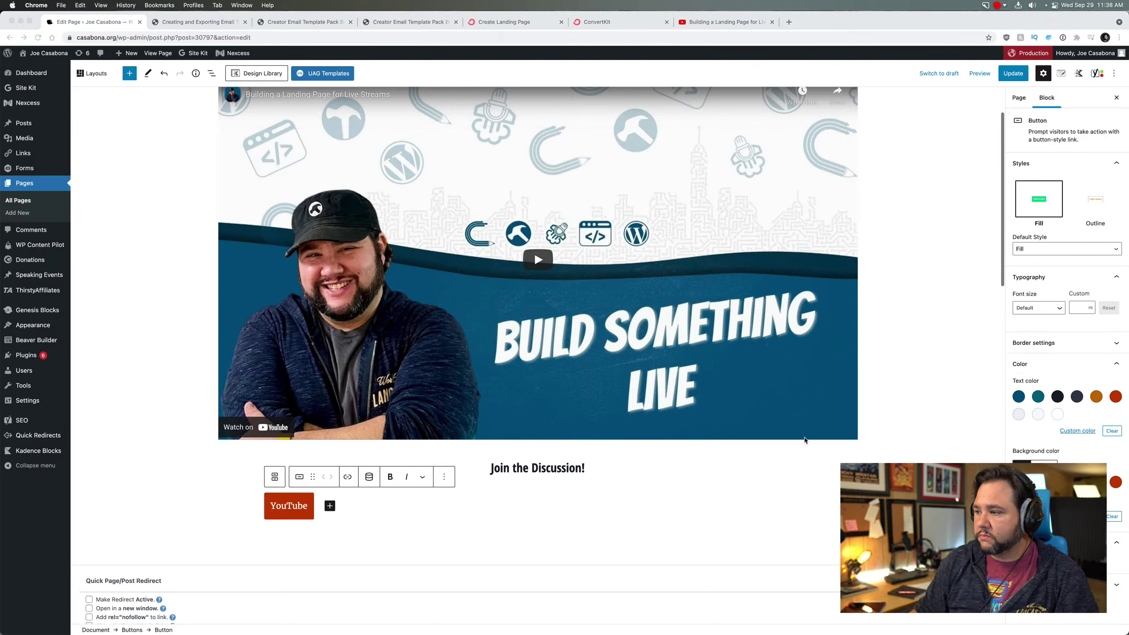
{"action": "left_click", "coordinate": [1064, 433]}
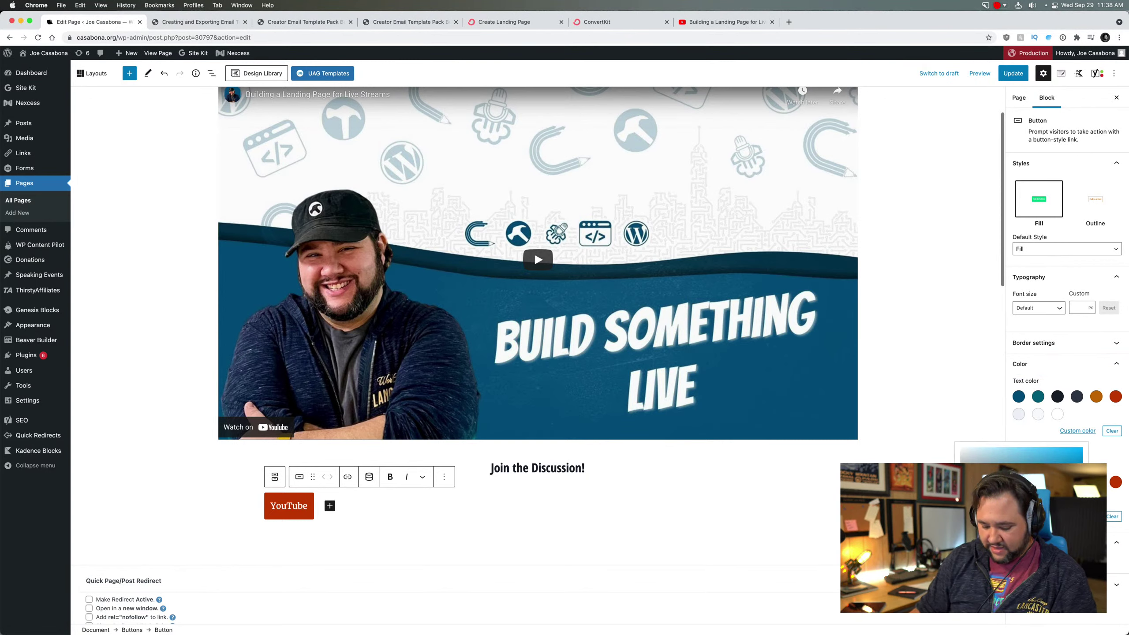
{"action": "key", "text": "super+v"}
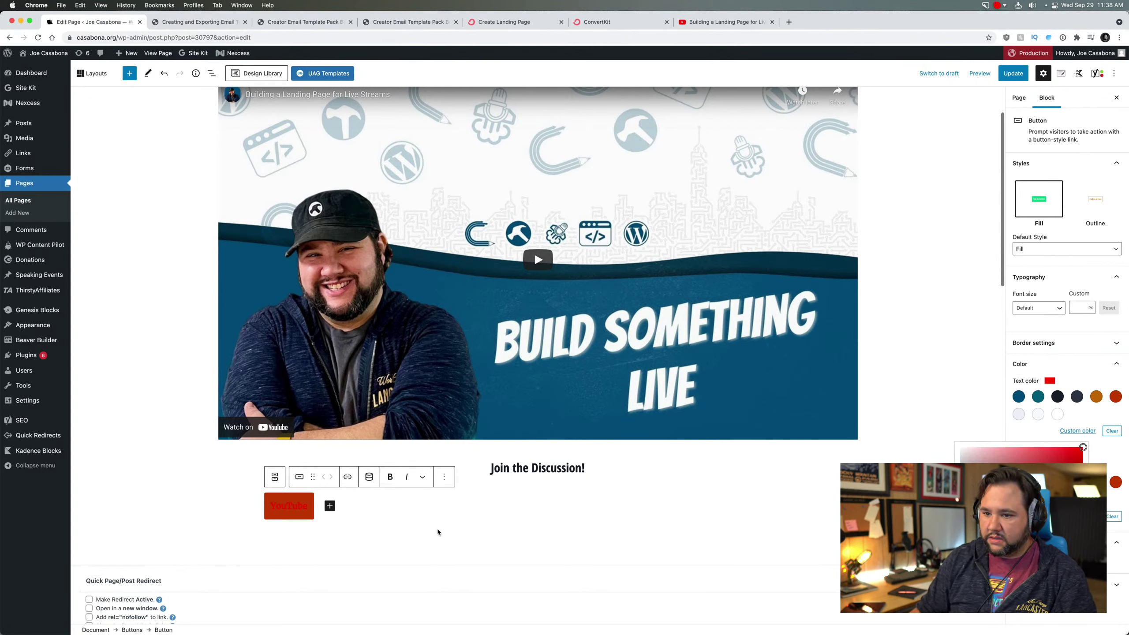
{"action": "left_click", "coordinate": [1058, 414]}
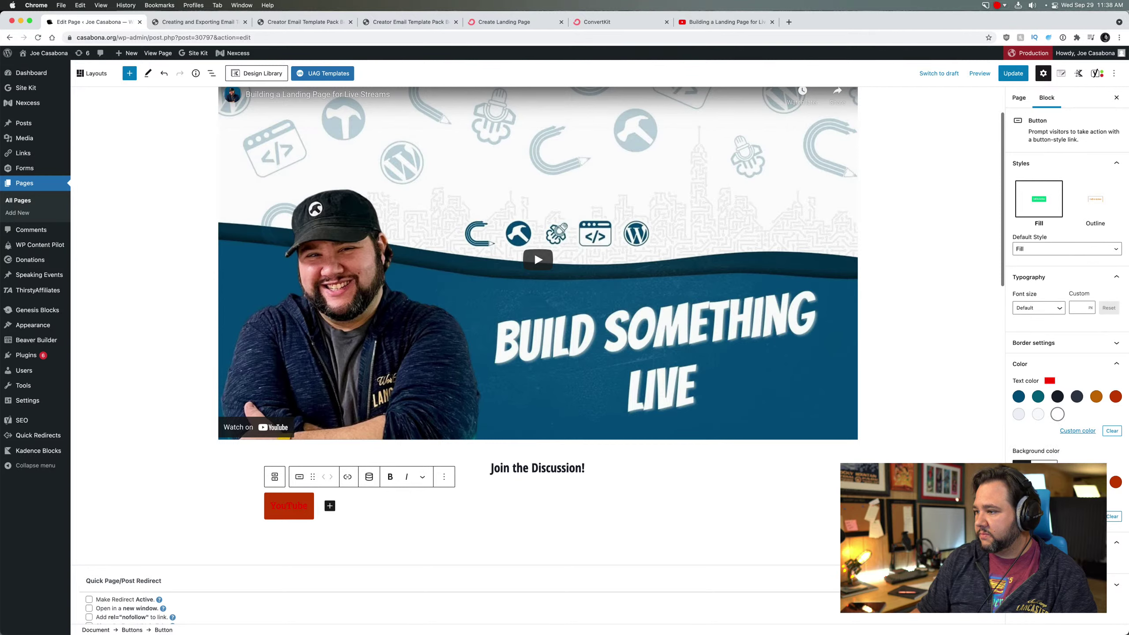
{"action": "left_click", "coordinate": [1078, 431]}
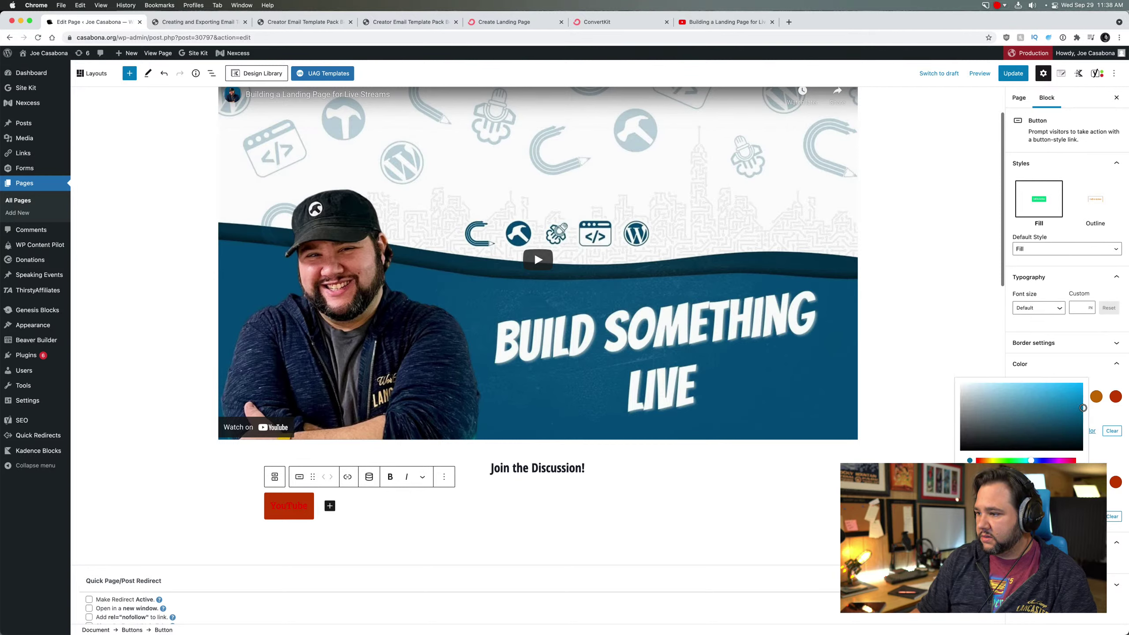
{"action": "key", "text": "super+v"}
{"action": "left_click", "coordinate": [1094, 378]}
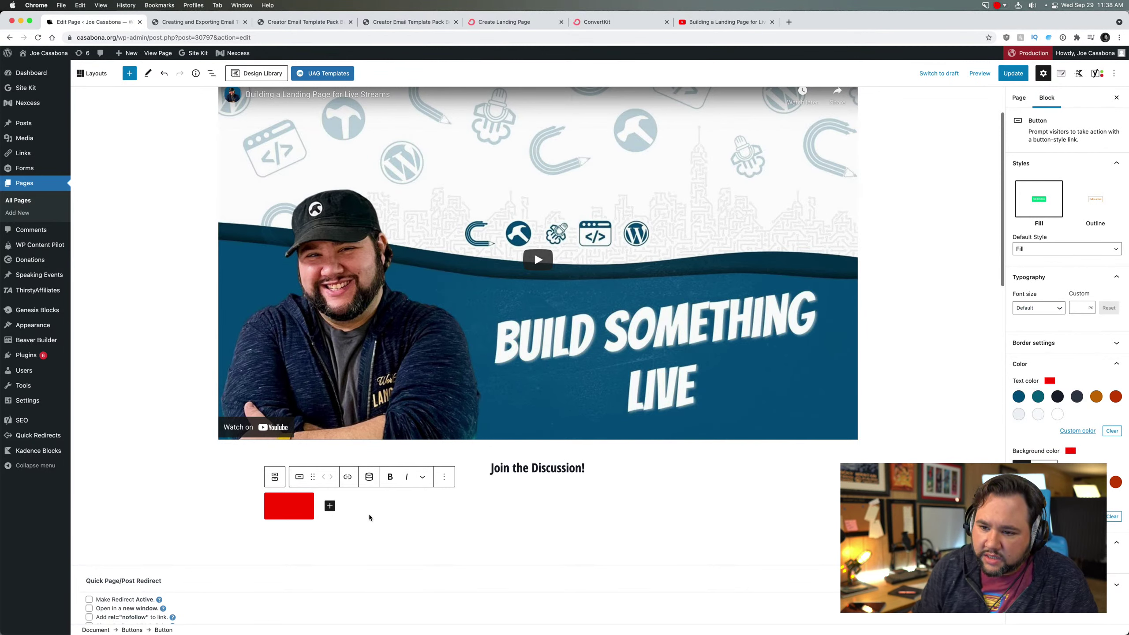
Step: Remove the Buttons block below the "Join the Discussion!" heading
{"action": "left_click", "coordinate": [422, 504]}
{"action": "left_click", "coordinate": [360, 473]}
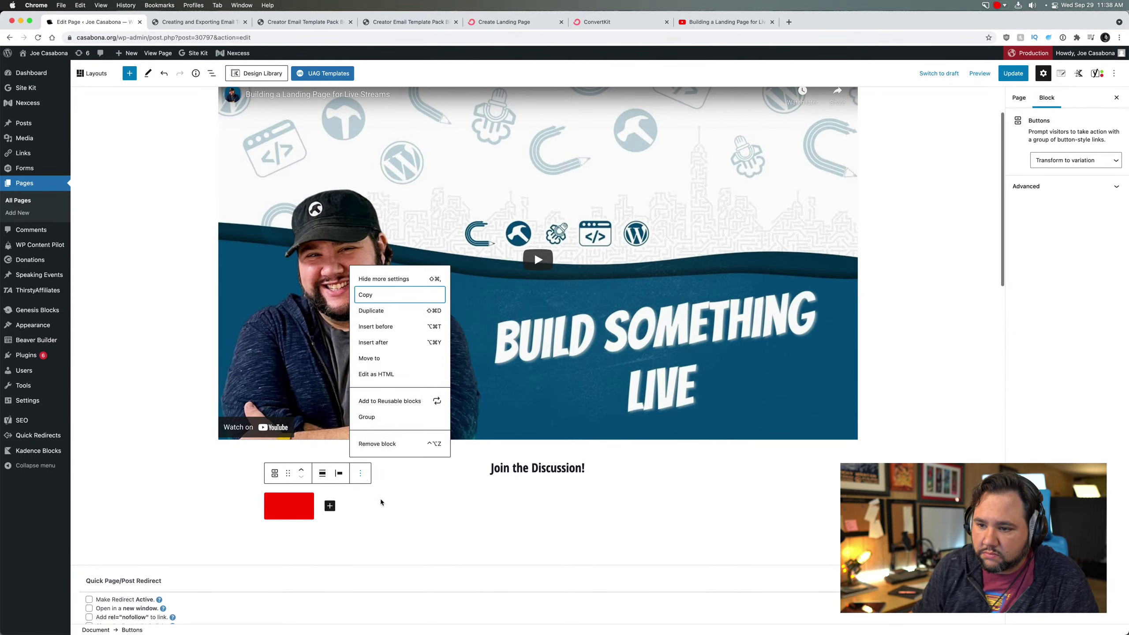
{"action": "left_click", "coordinate": [382, 444]}
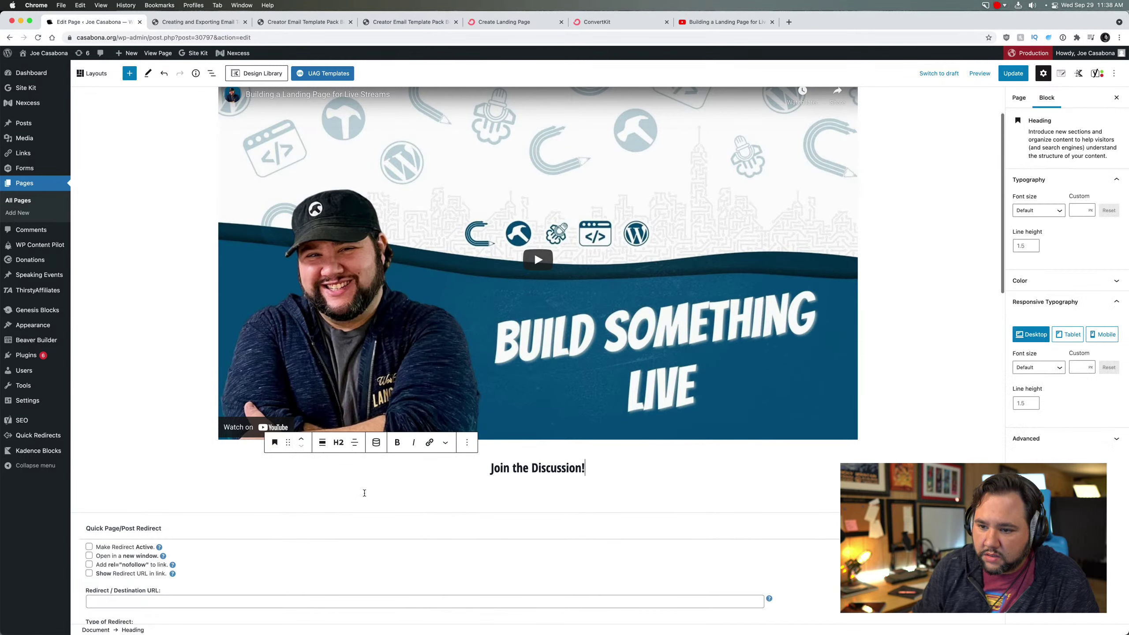
Step: Insert an Advanced Button block below the "Join the Discussion!" heading and label the button "YouTube"
{"action": "left_click", "coordinate": [641, 483]}
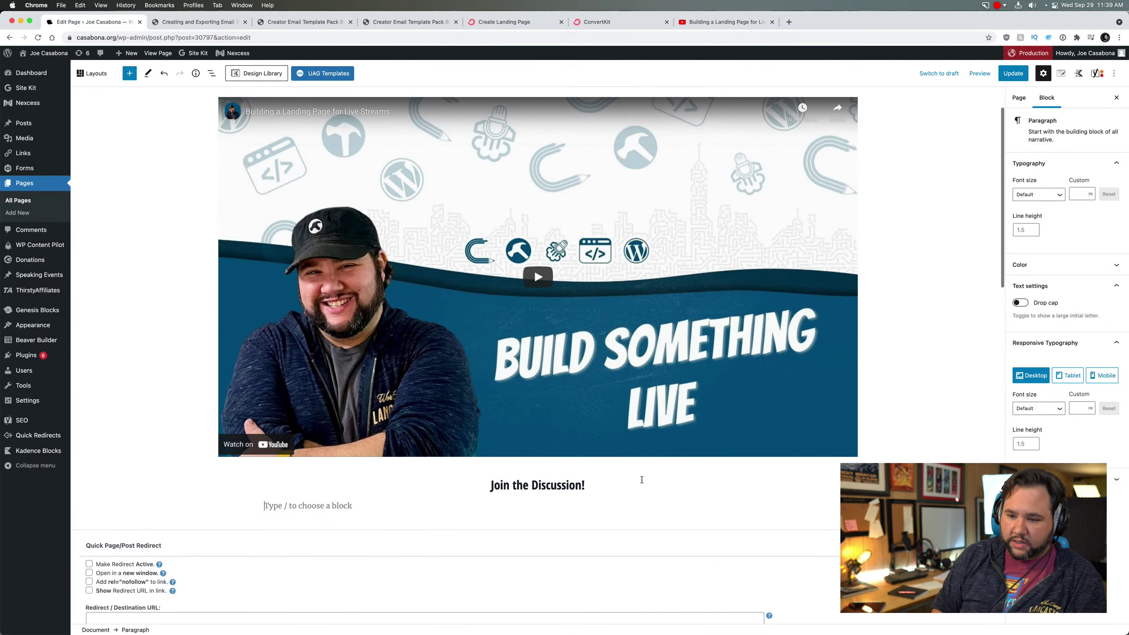
{"action": "type", "text": "/"}
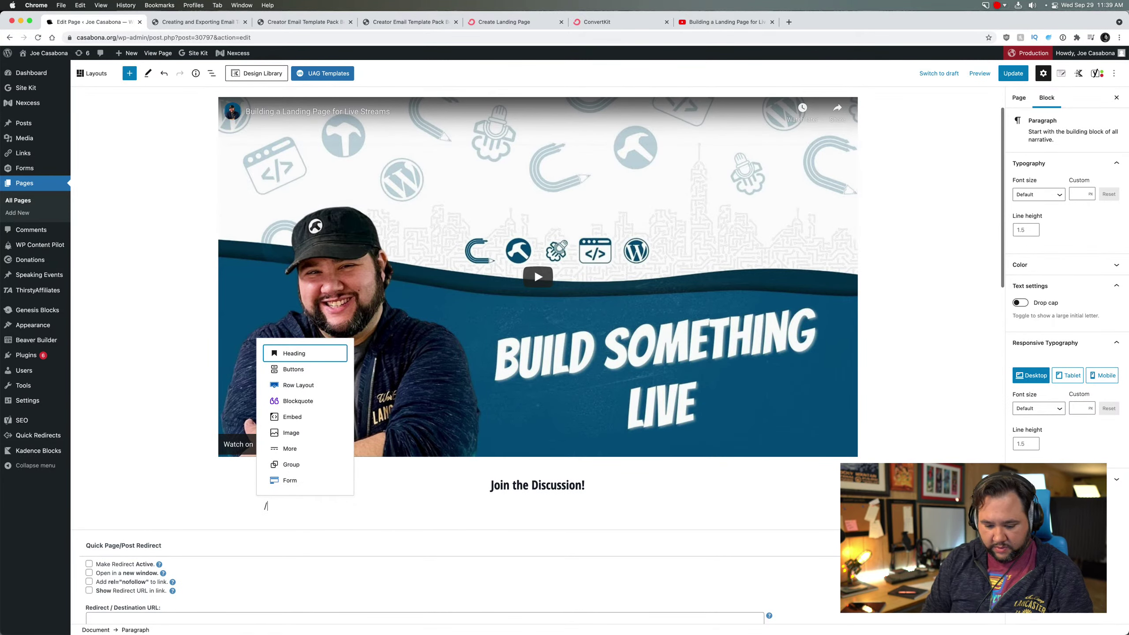
{"action": "type", "text": "bu"}
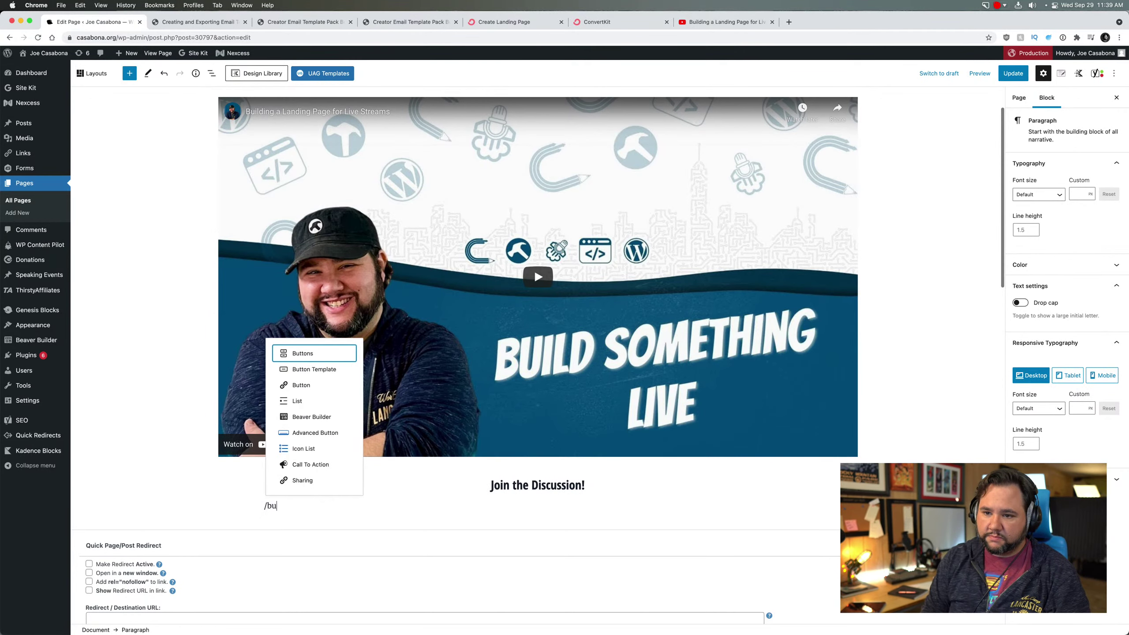
{"action": "key", "text": "Down"}
{"action": "key", "text": "Down"}
{"action": "key", "text": "Down"}
{"action": "key", "text": "Down"}
{"action": "key", "text": "Down"}
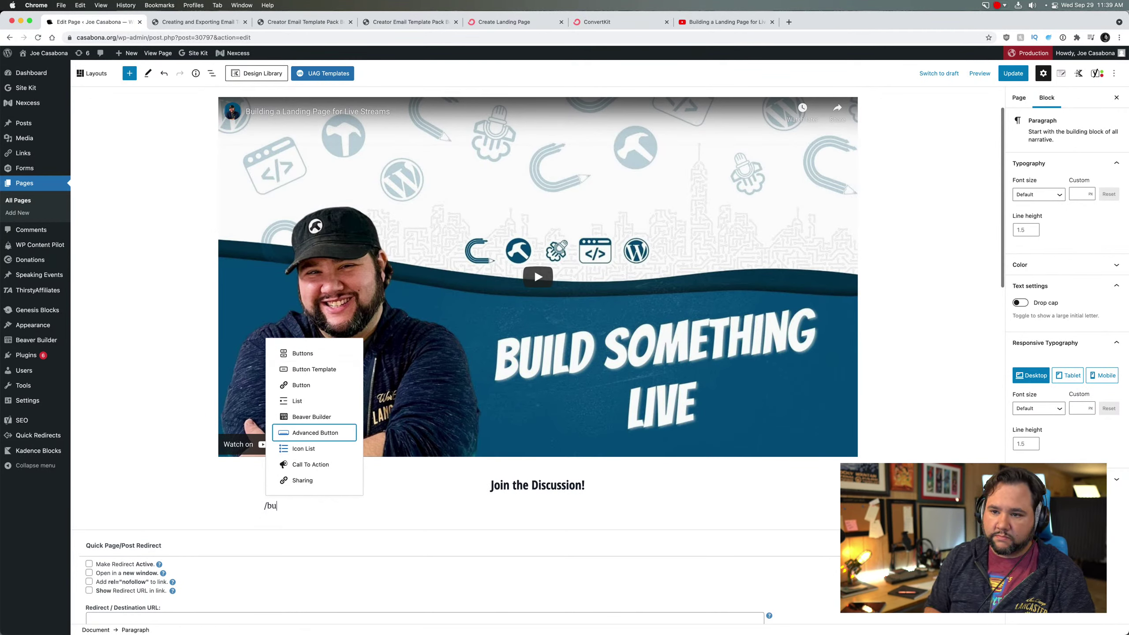
{"action": "key", "text": "Return"}
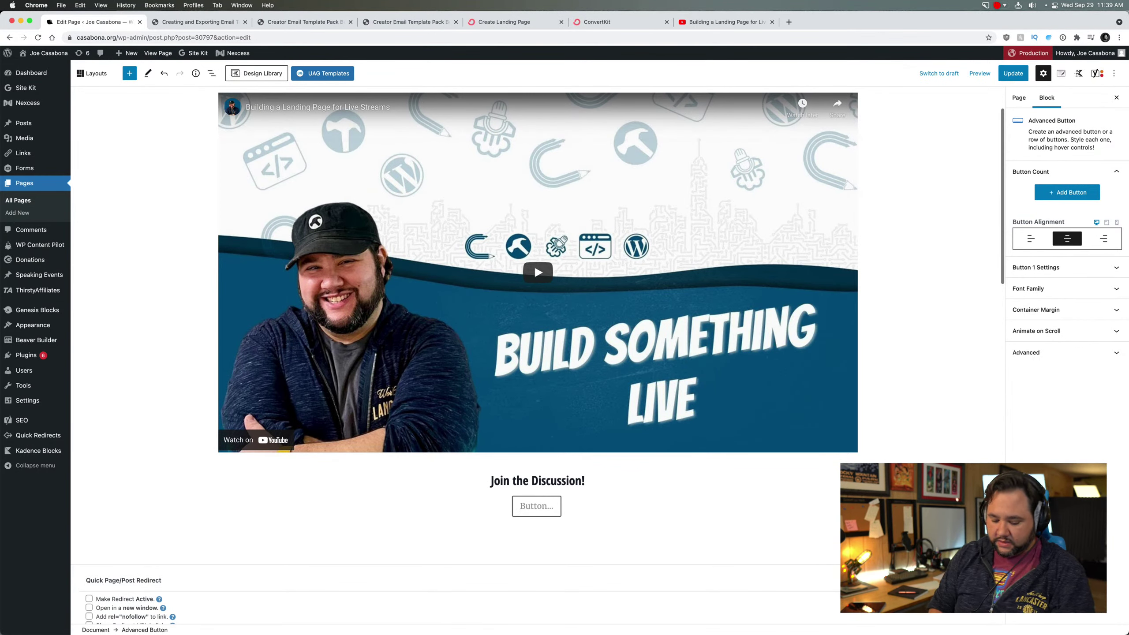
{"action": "type", "text": "YouTube"}
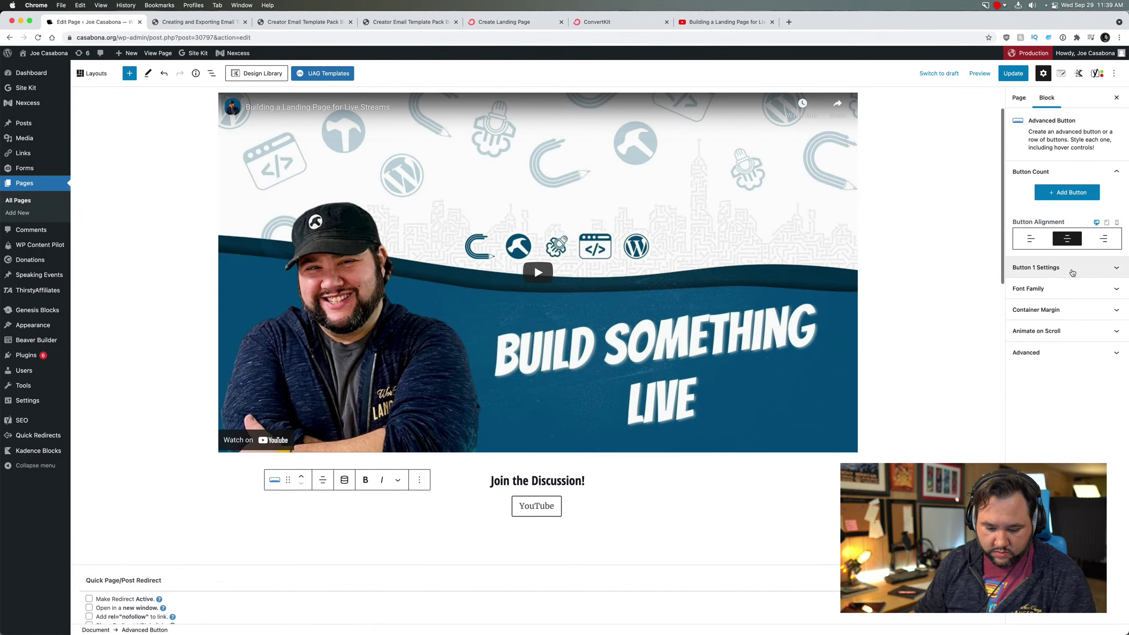
Step: Open the YouTube button's settings and try the Theme inherit style before returning it to Default
{"action": "left_click", "coordinate": [1072, 268]}
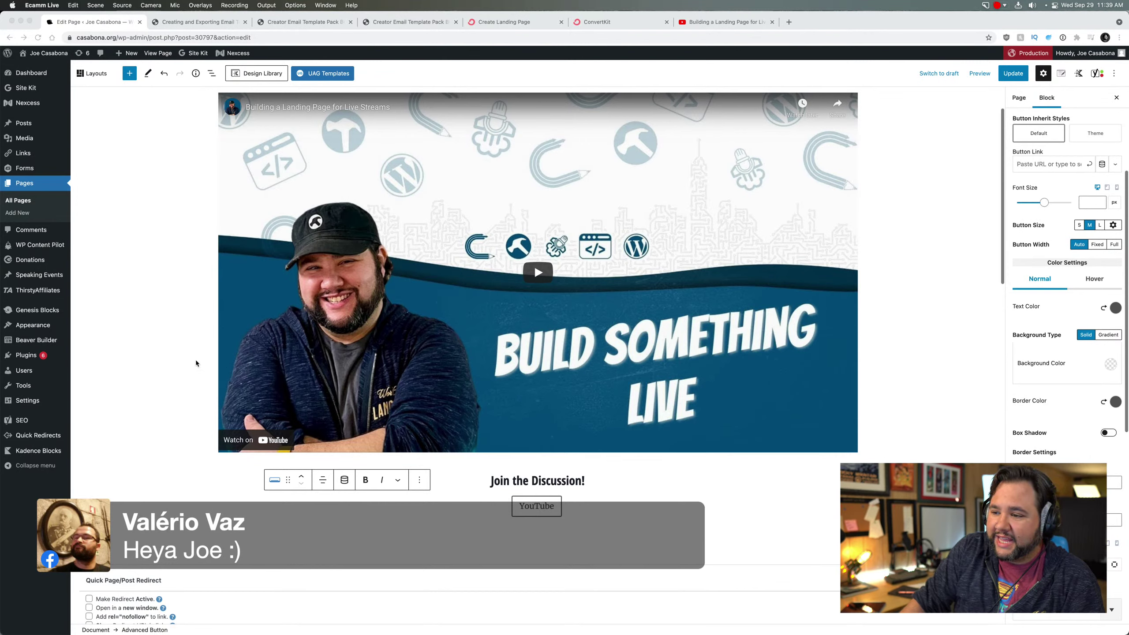
{"action": "left_click", "coordinate": [614, 515]}
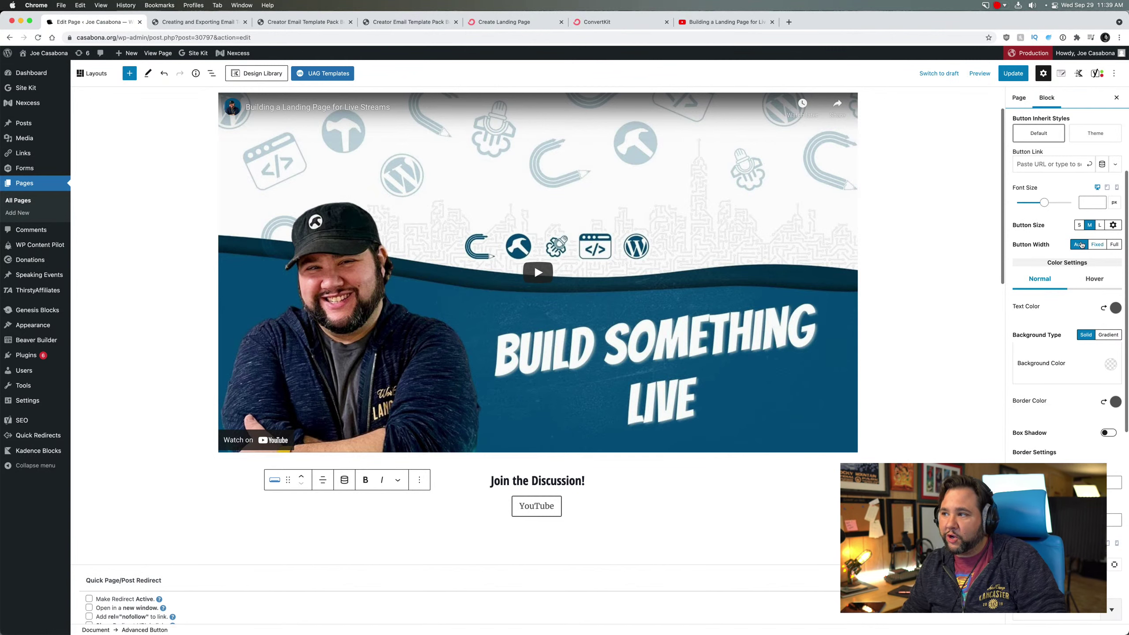
{"action": "scroll", "coordinate": [1058, 341], "scroll_direction": "up", "scroll_amount": 3}
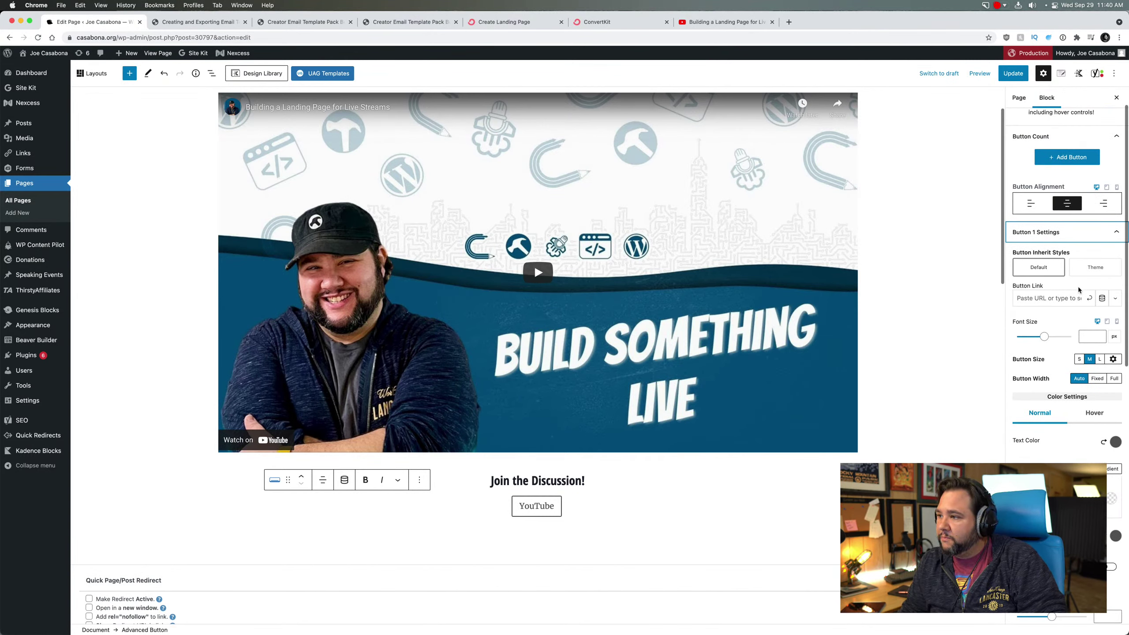
{"action": "left_click", "coordinate": [1097, 271]}
{"action": "left_click", "coordinate": [1098, 271]}
{"action": "left_click", "coordinate": [1046, 274]}
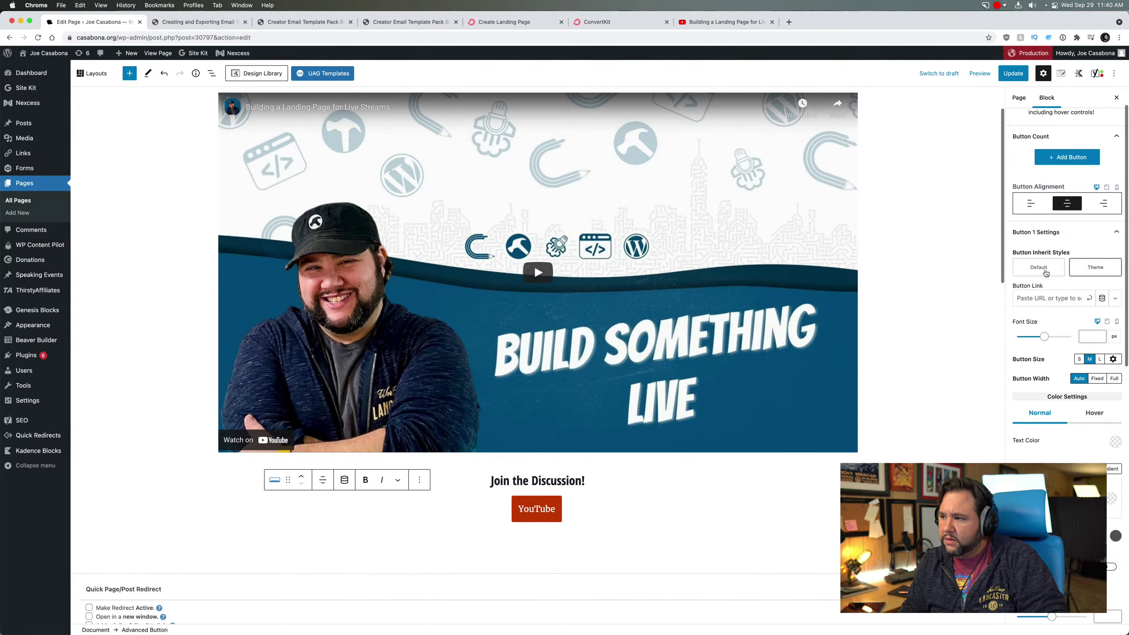
Step: Copy the live stream page address youtube.com/c/creatorcourses/live from the YouTube page and set it as the YouTube button's link
{"action": "left_click", "coordinate": [1047, 301]}
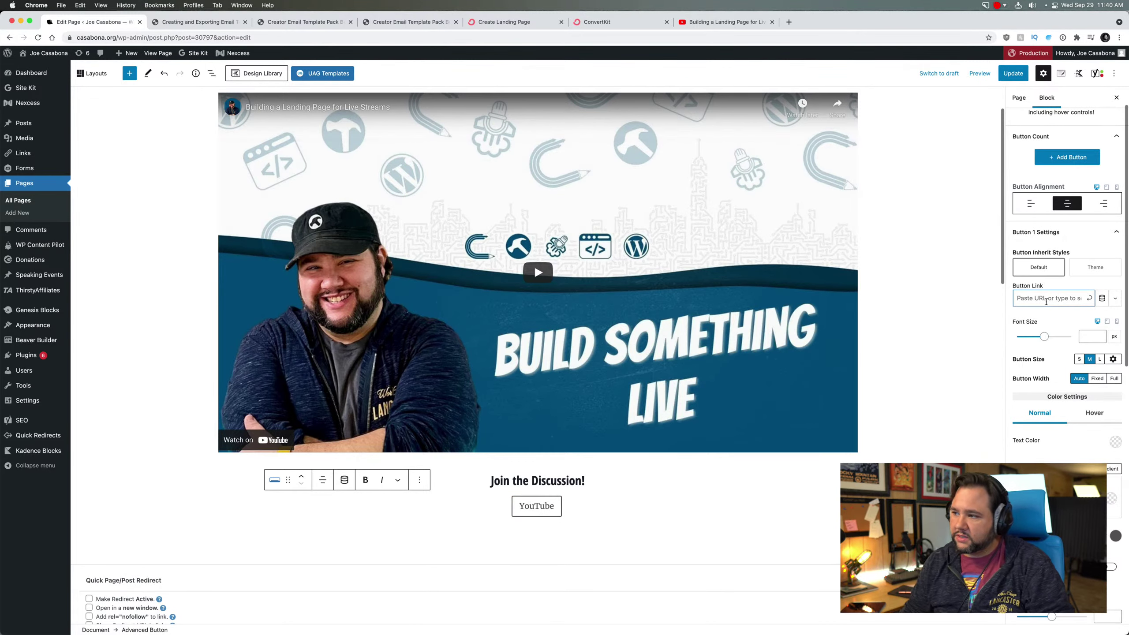
{"action": "left_click", "coordinate": [726, 25]}
{"action": "left_click", "coordinate": [523, 39]}
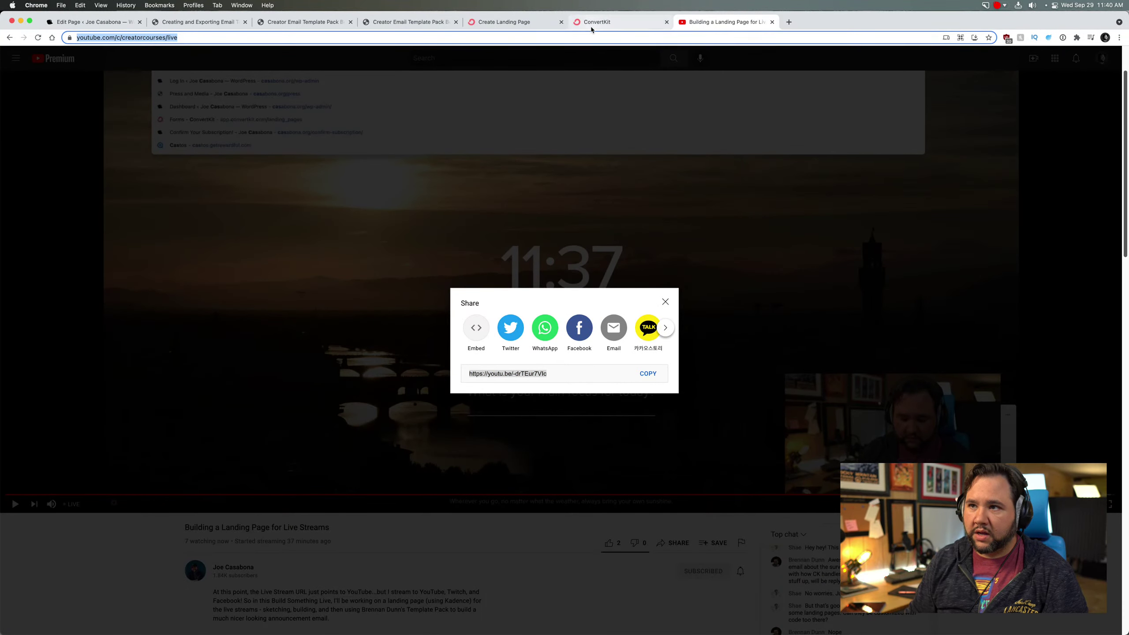
{"action": "left_click", "coordinate": [93, 23]}
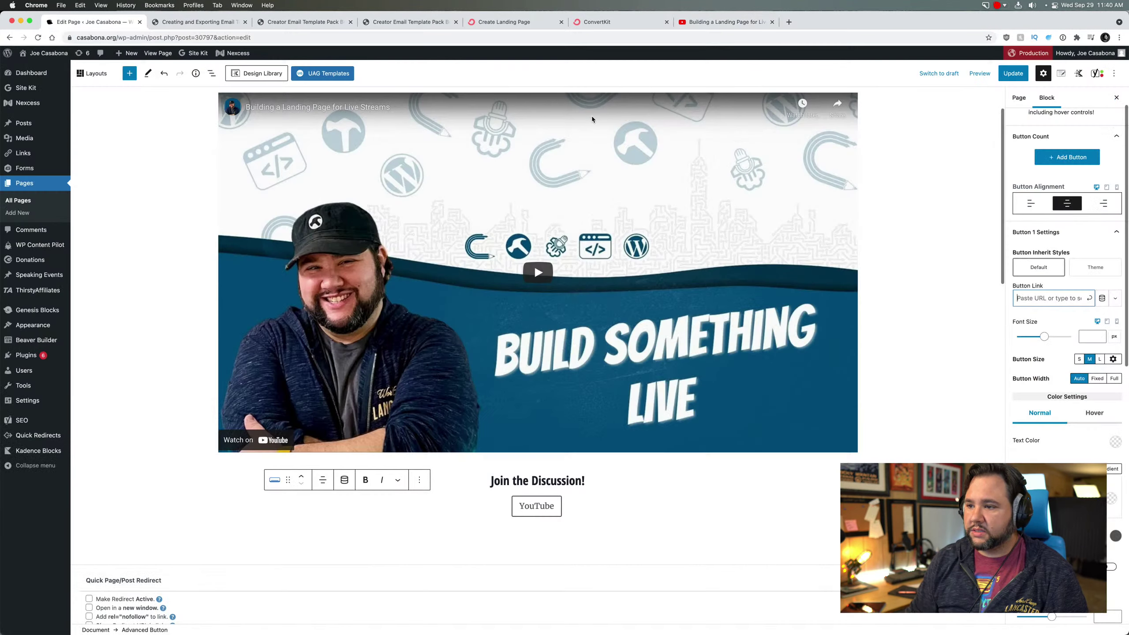
{"action": "left_click", "coordinate": [1041, 301]}
{"action": "key", "text": "cmd+v"}
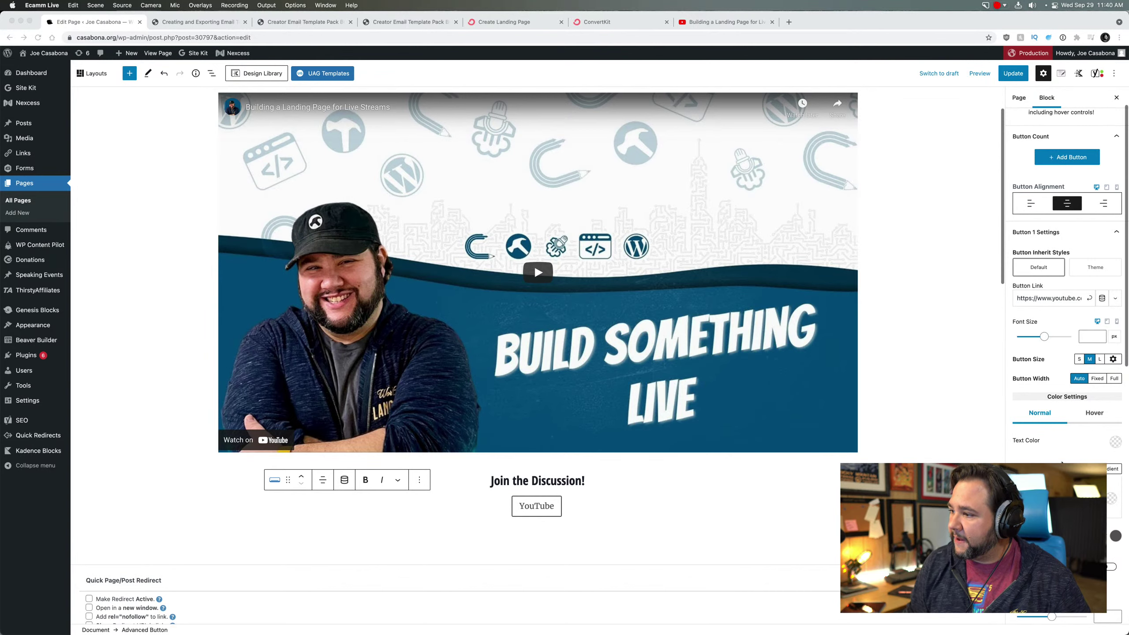
Step: Set the YouTube button's background colour to ff0000 and its text colour to white (FFFFFF)
{"action": "scroll", "coordinate": [1027, 335], "scroll_direction": "down", "scroll_amount": 1}
{"action": "left_click", "coordinate": [1112, 481]}
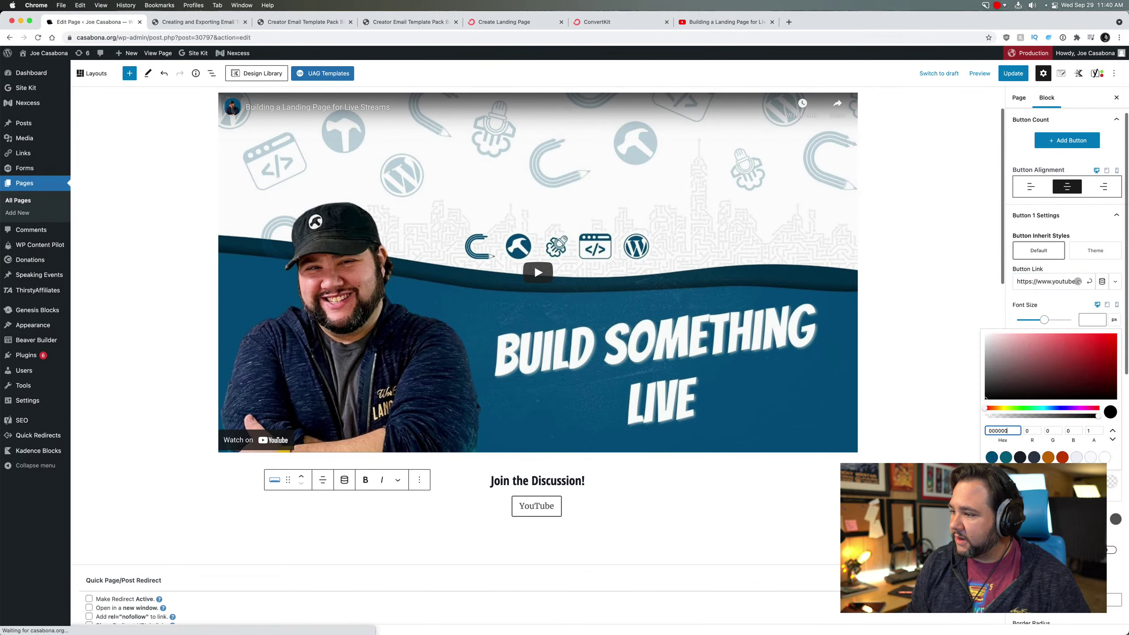
{"action": "double_click", "coordinate": [1003, 431]}
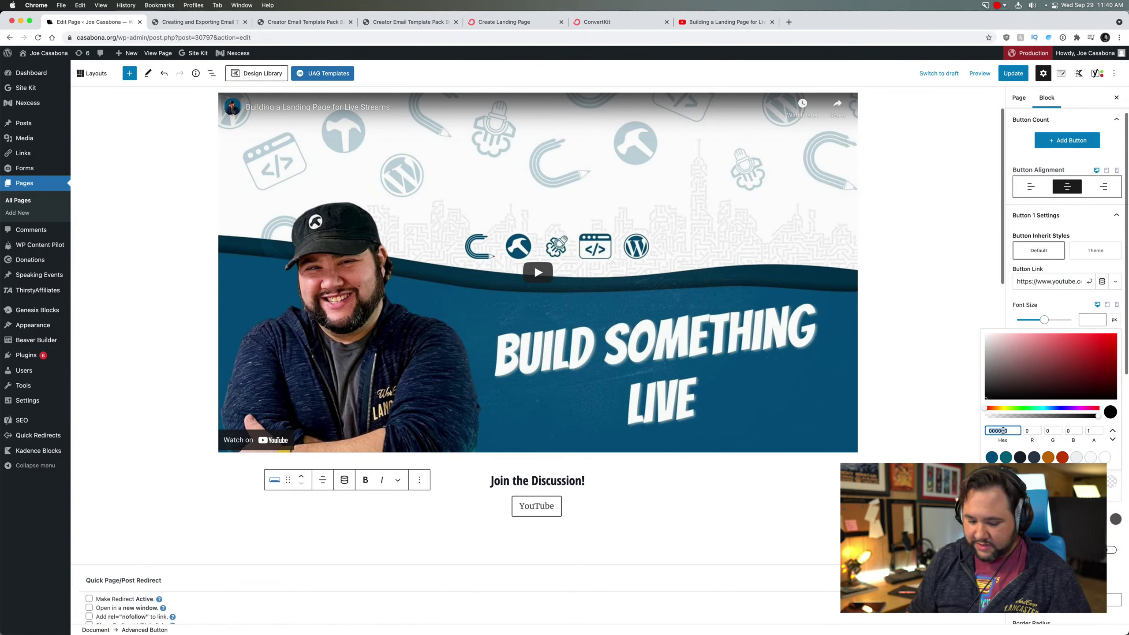
{"action": "type", "text": "ff"}
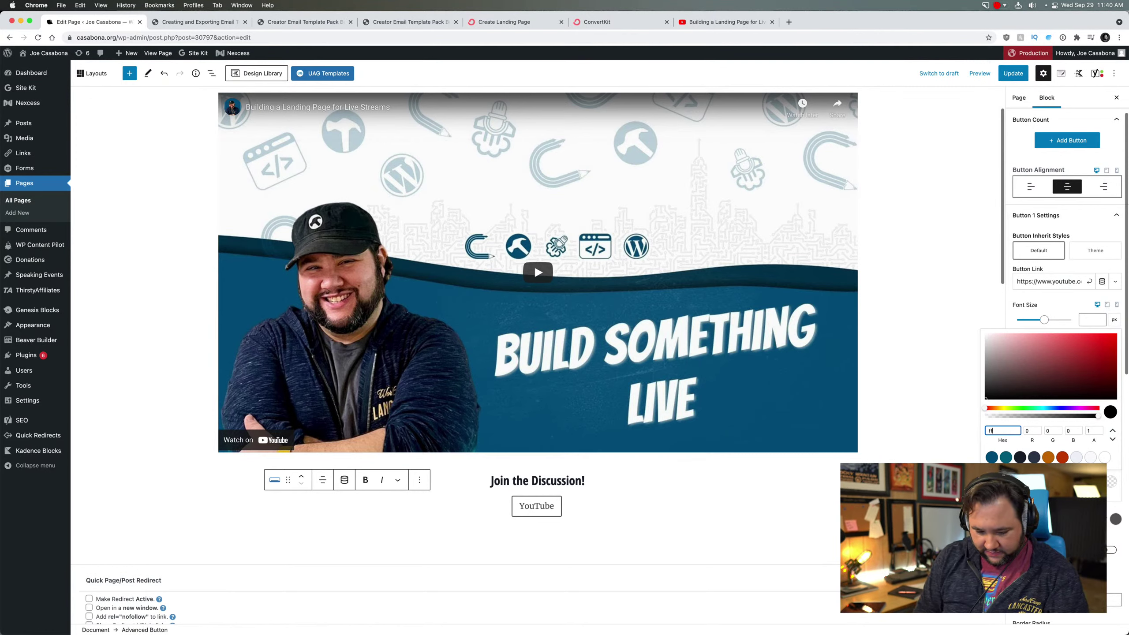
{"action": "type", "text": "0000"}
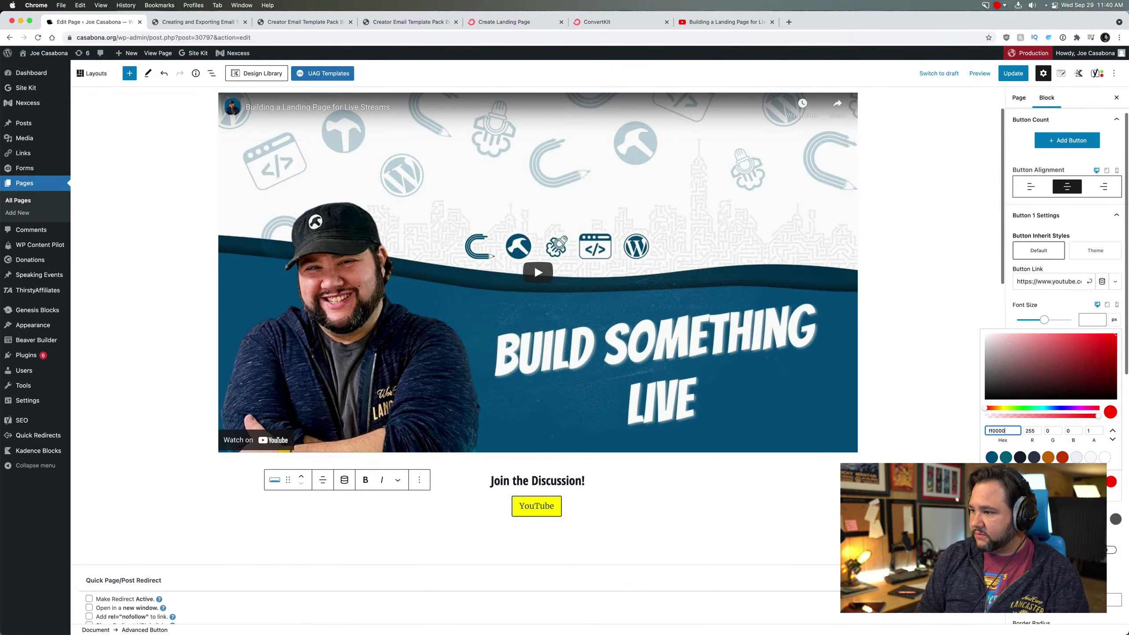
{"action": "left_click", "coordinate": [1051, 306]}
{"action": "left_click", "coordinate": [1115, 426]}
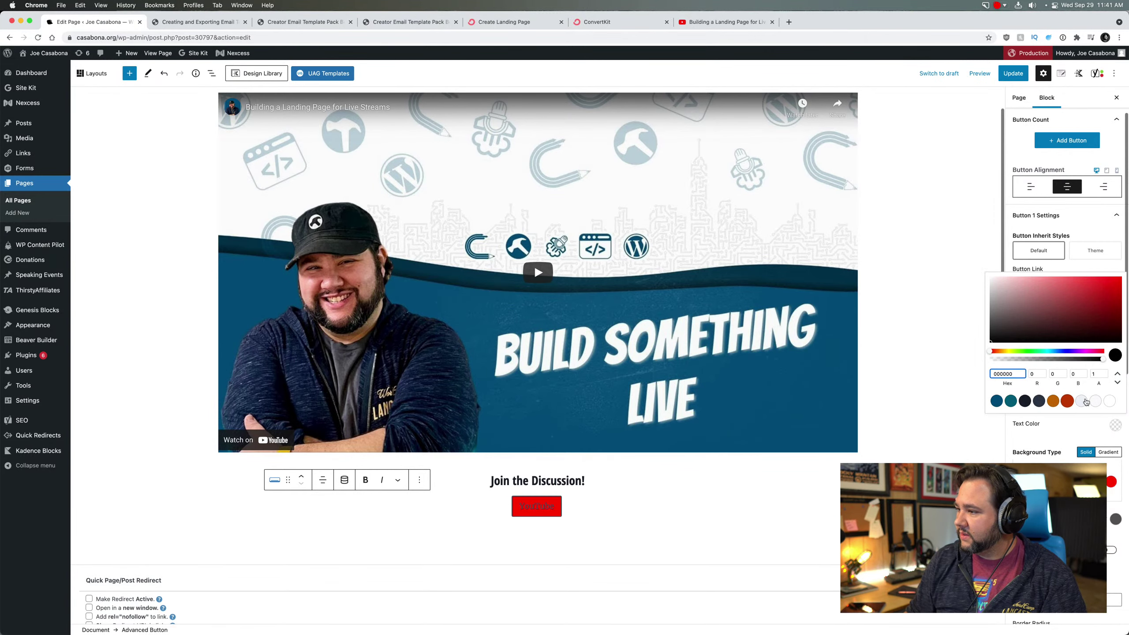
{"action": "left_click", "coordinate": [1109, 402]}
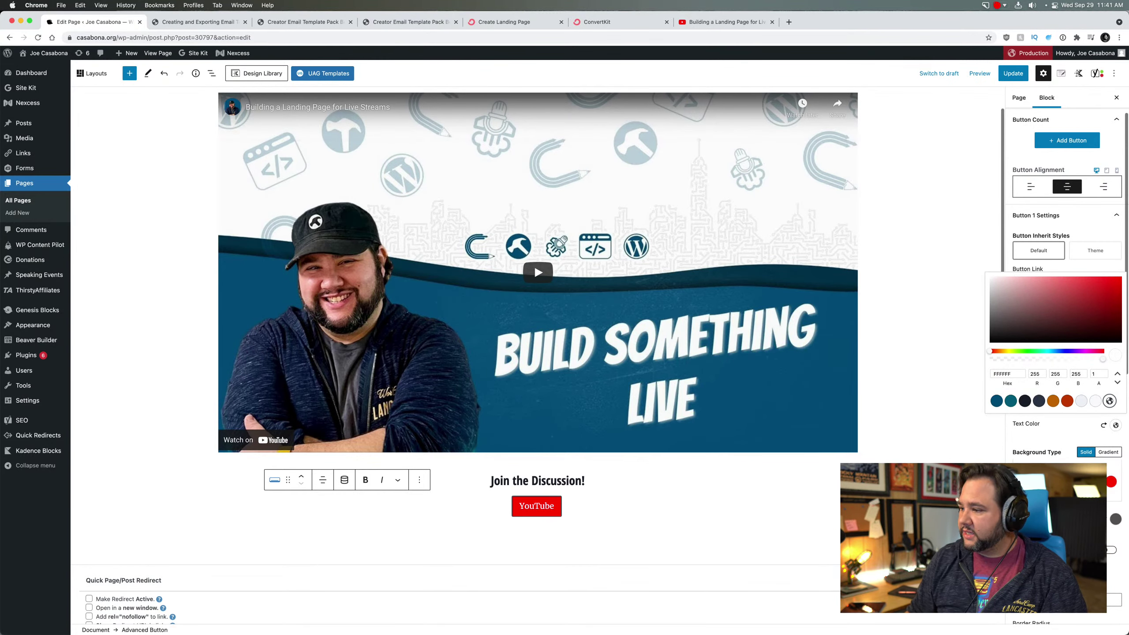
Step: Search the button icons for "you" and give the YouTube button the solid YouTube icon
{"action": "scroll", "coordinate": [1058, 533], "scroll_direction": "down", "scroll_amount": 1}
{"action": "scroll", "coordinate": [1063, 356], "scroll_direction": "down", "scroll_amount": 5}
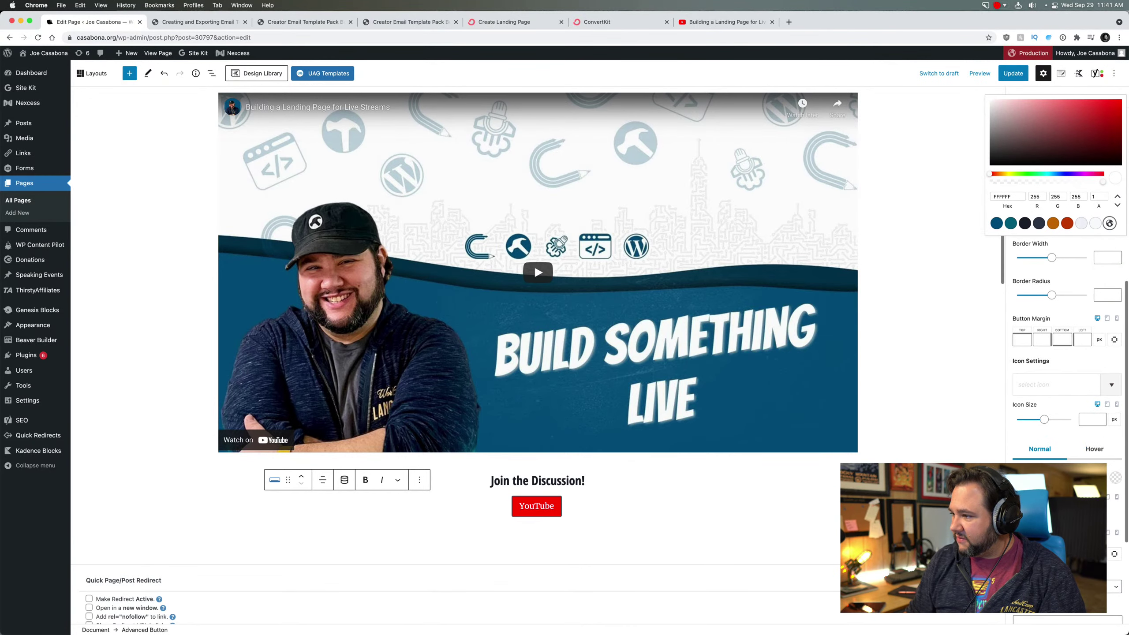
{"action": "left_click", "coordinate": [1043, 386]}
{"action": "left_click", "coordinate": [1043, 386]}
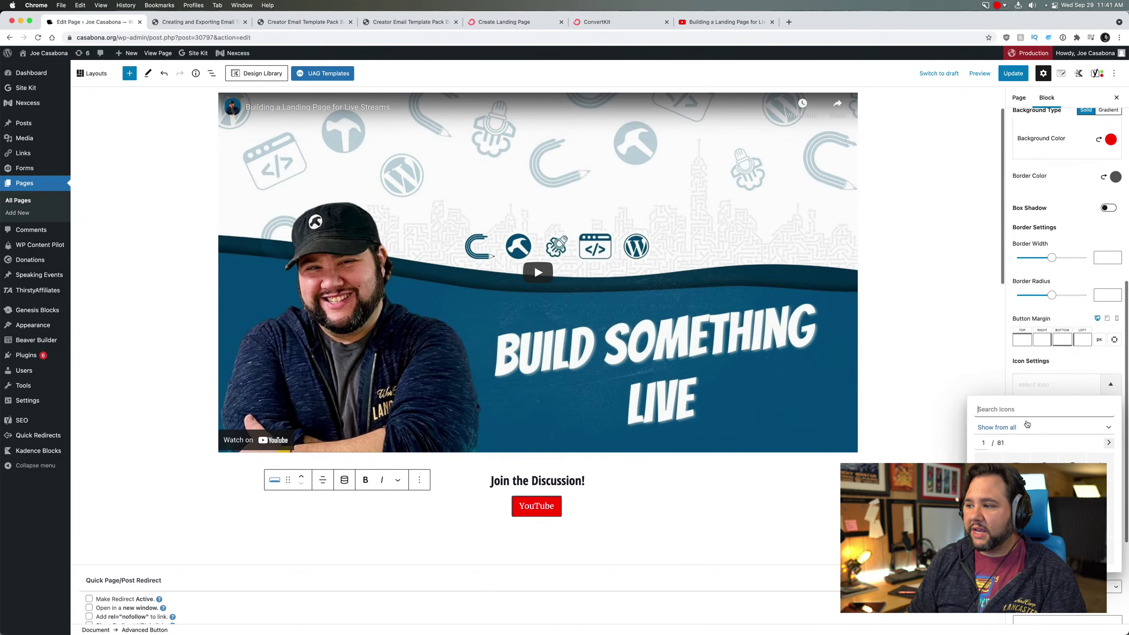
{"action": "type", "text": "you"}
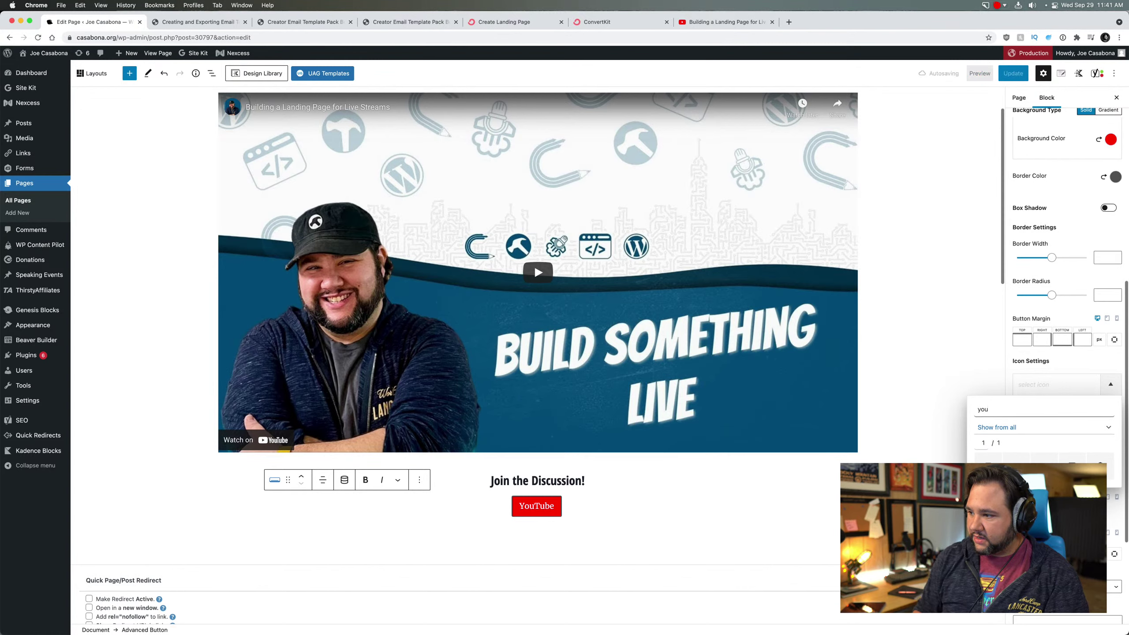
{"action": "left_click", "coordinate": [1017, 467]}
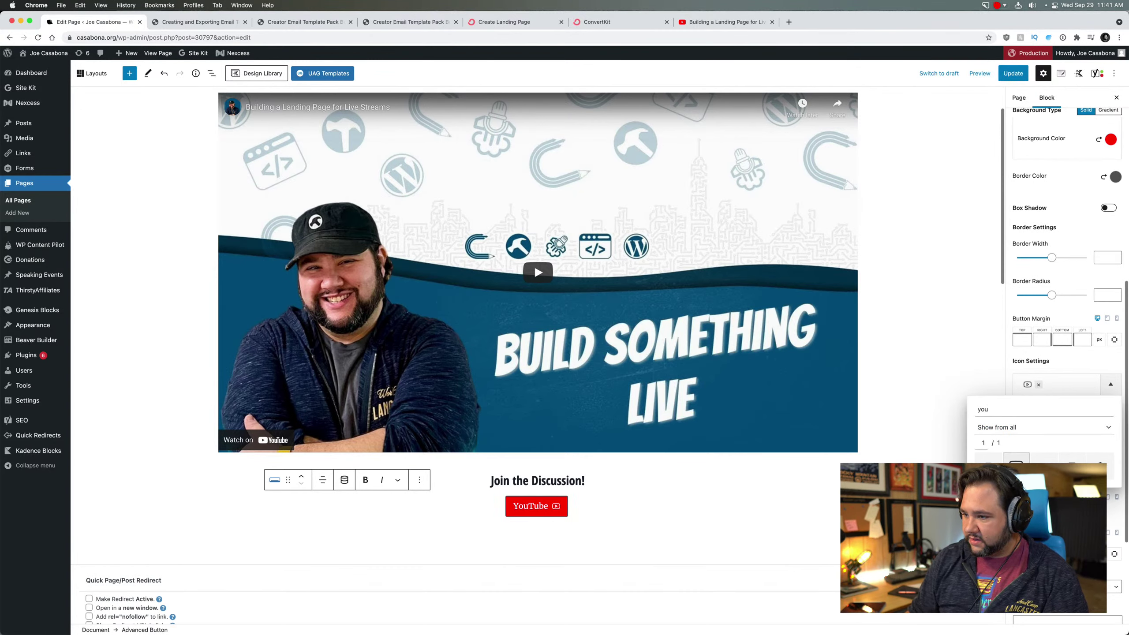
{"action": "left_click", "coordinate": [1044, 468]}
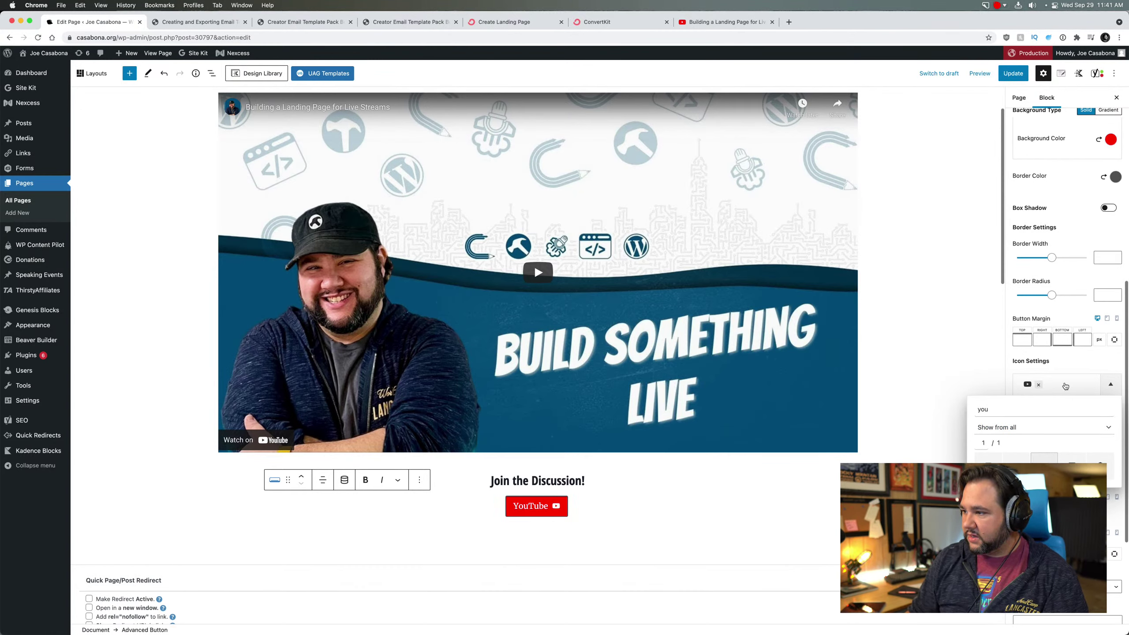
{"action": "left_click", "coordinate": [1065, 369]}
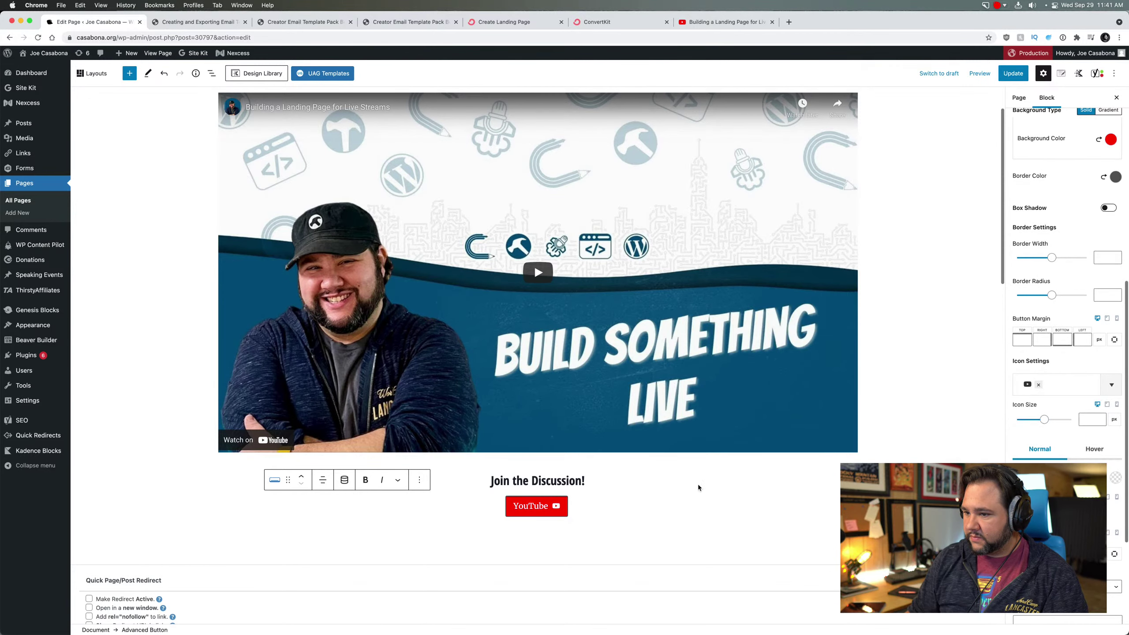
Step: Add a second button to the Advanced Button block beside the YouTube one and label it "Facebook"
{"action": "left_click", "coordinate": [626, 501]}
{"action": "scroll", "coordinate": [1045, 289], "scroll_direction": "up", "scroll_amount": 10}
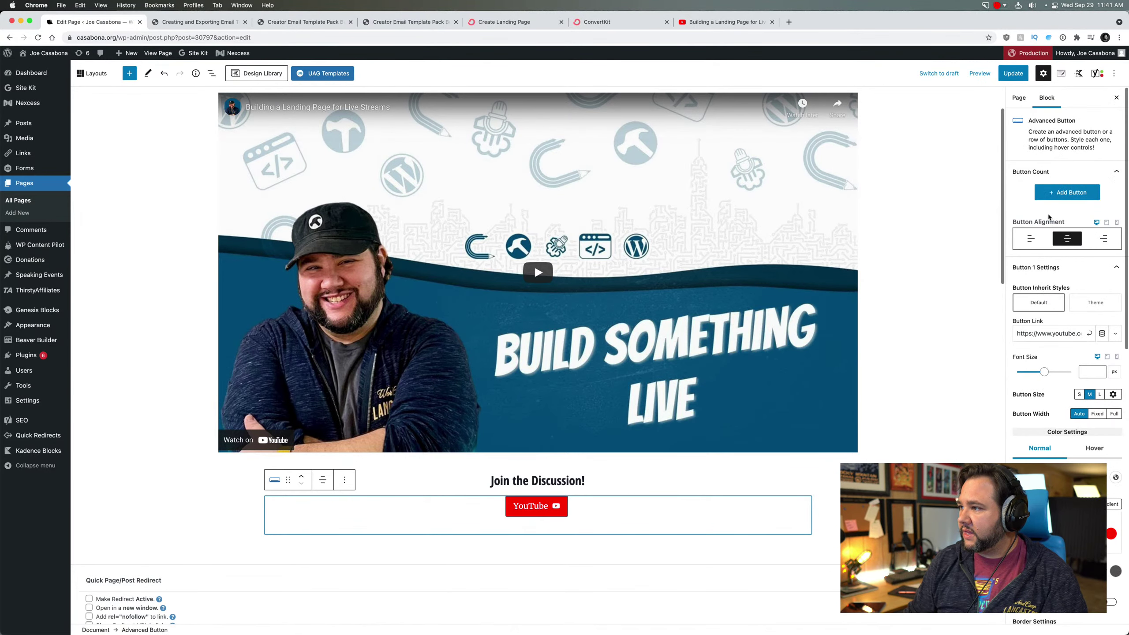
{"action": "left_click", "coordinate": [1060, 194]}
{"action": "left_click", "coordinate": [561, 507]}
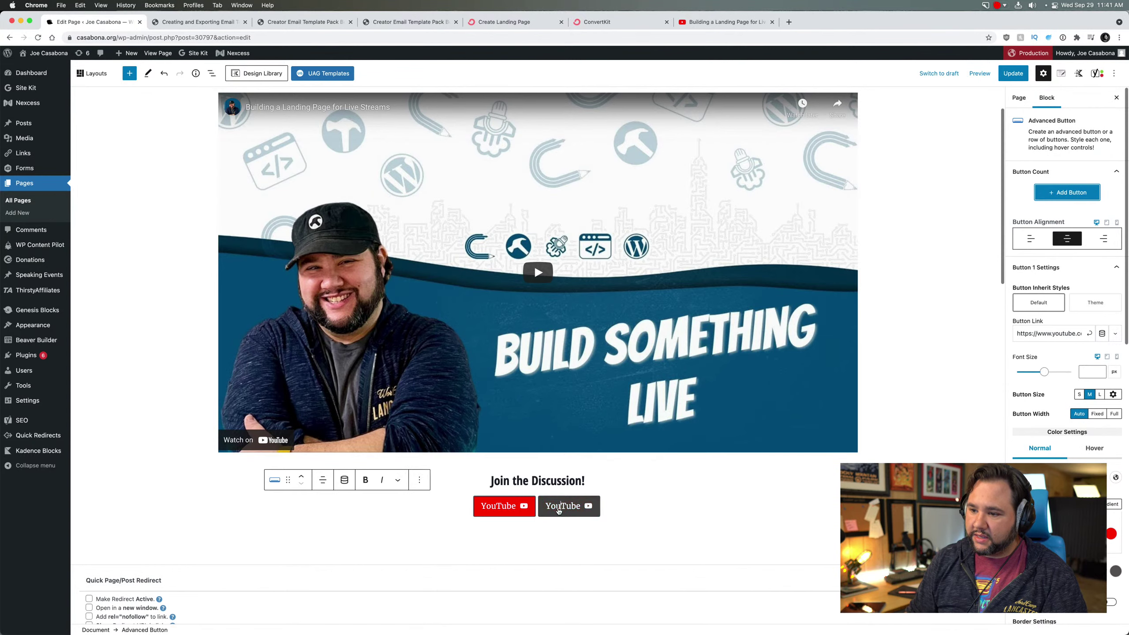
{"action": "double_click", "coordinate": [560, 511]}
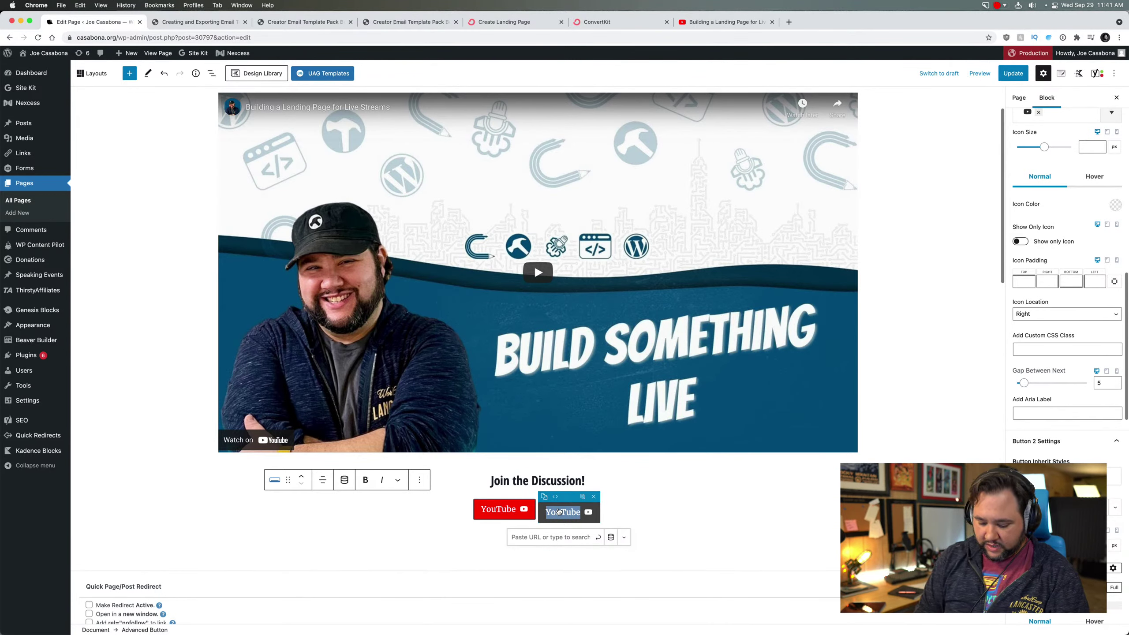
{"action": "type", "text": "Fav"}
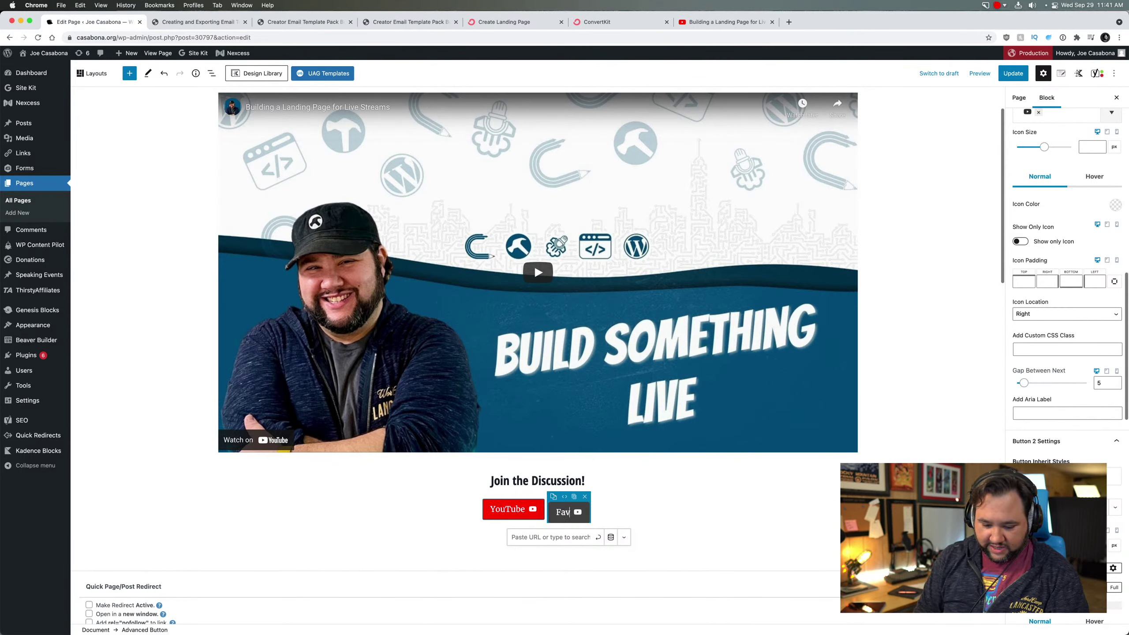
{"action": "key", "text": "BackSpace"}
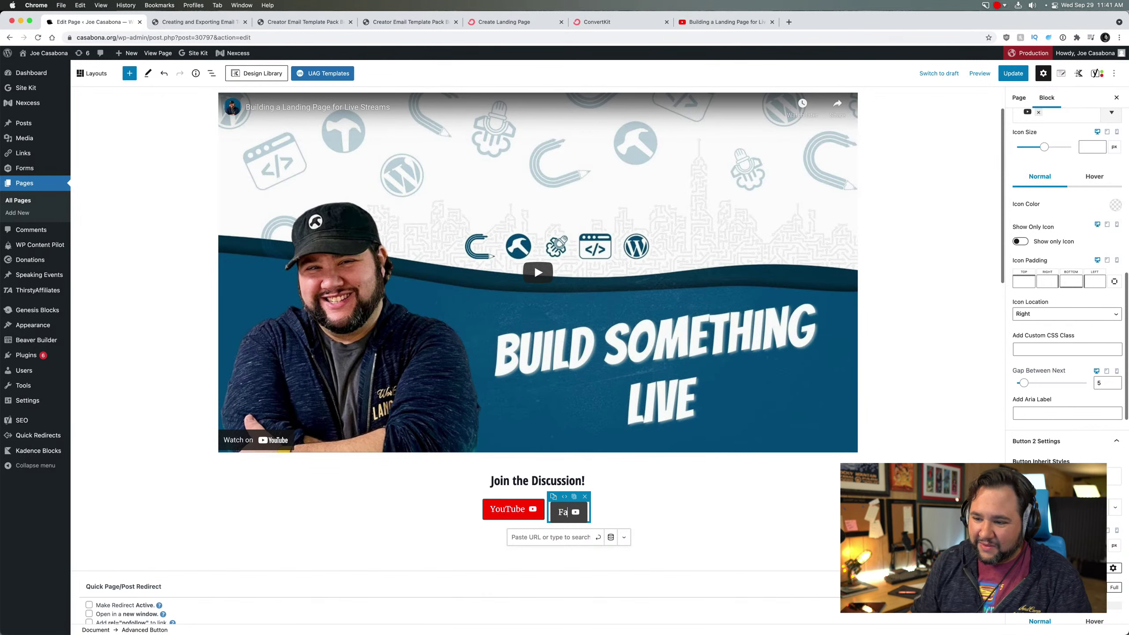
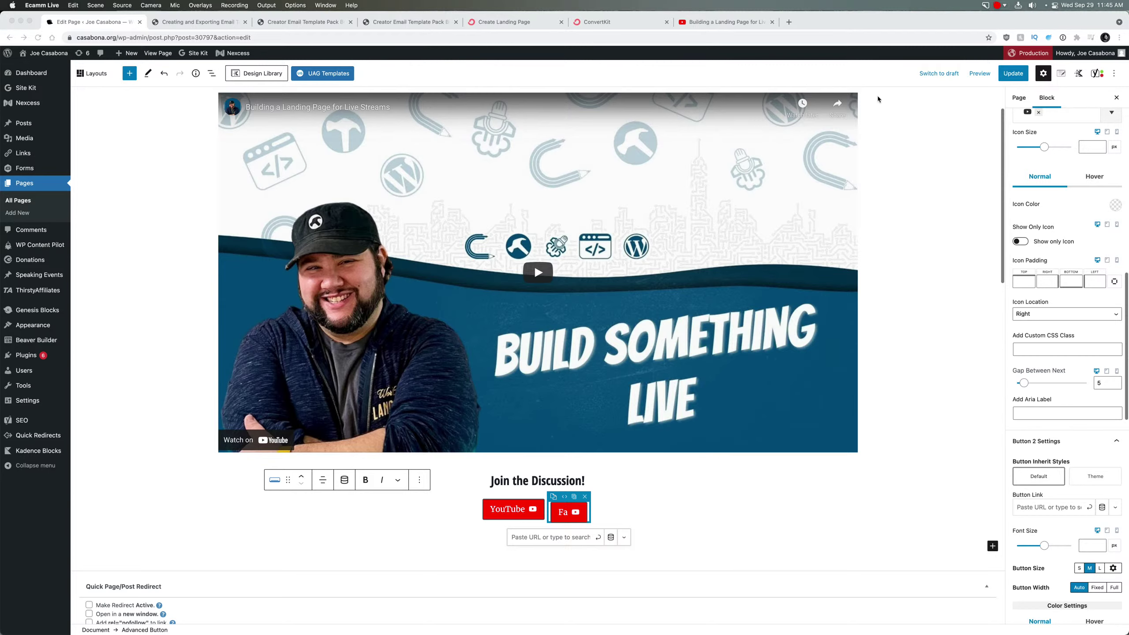
{"action": "key", "text": "super+Tab"}
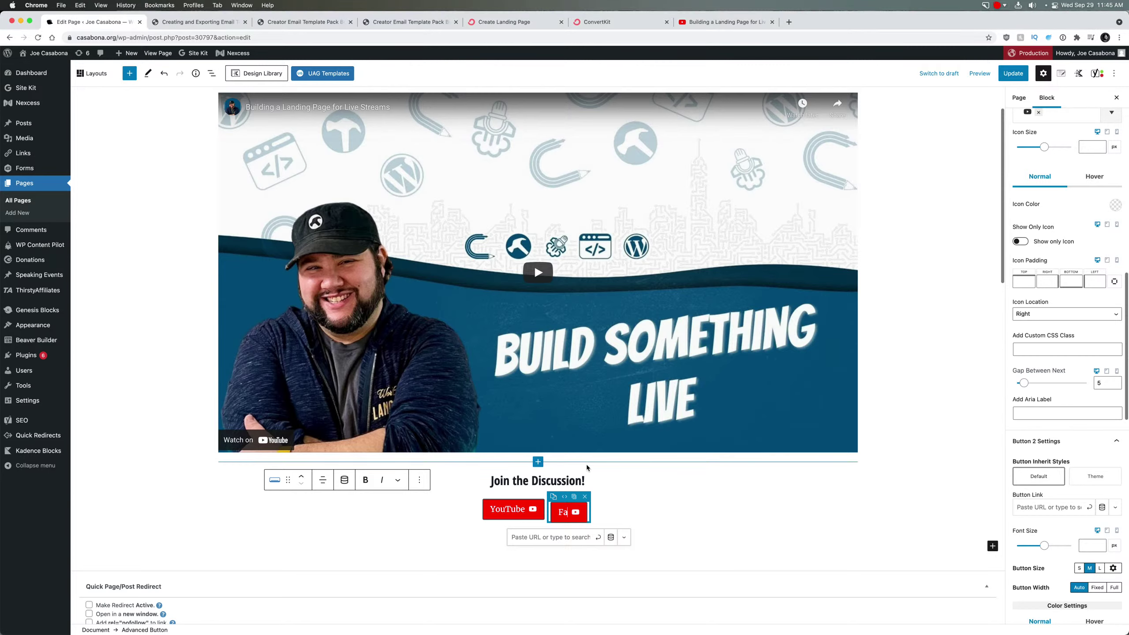
{"action": "type", "text": "cebook"}
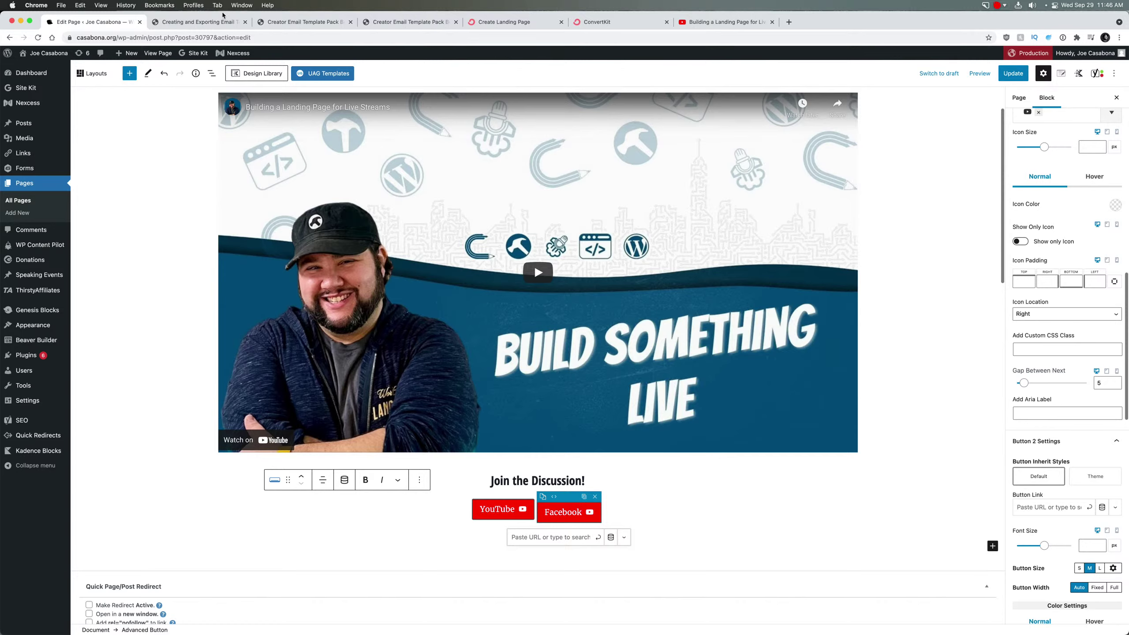
Step: Switch to the Creator Email Template Pack builder page, go to the createandsell.co home page and view its Courses & Products page
{"action": "left_click", "coordinate": [208, 23]}
{"action": "scroll", "coordinate": [179, 230], "scroll_direction": "up", "scroll_amount": 5}
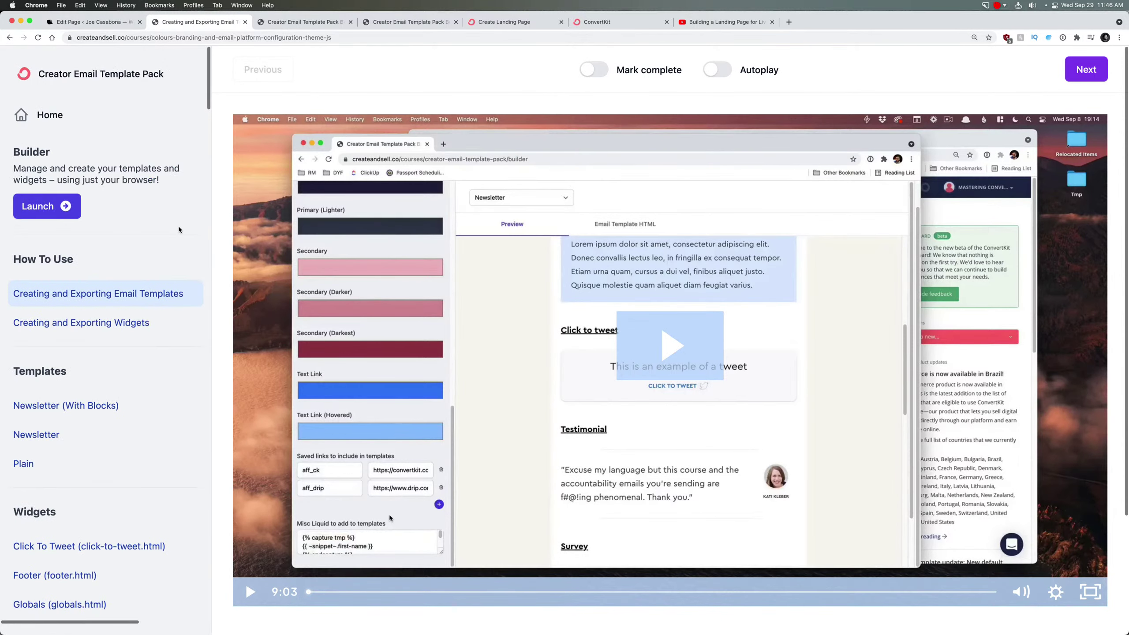
{"action": "left_click", "coordinate": [304, 22]}
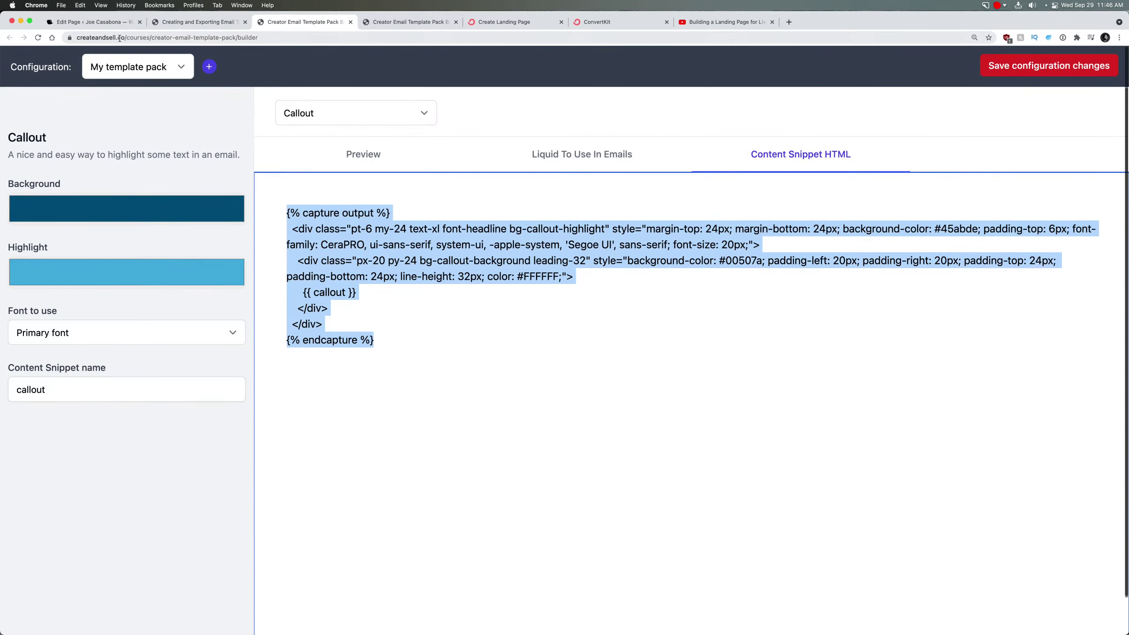
{"action": "left_click_drag", "start_coordinate": [126, 37], "coordinate": [333, 52]}
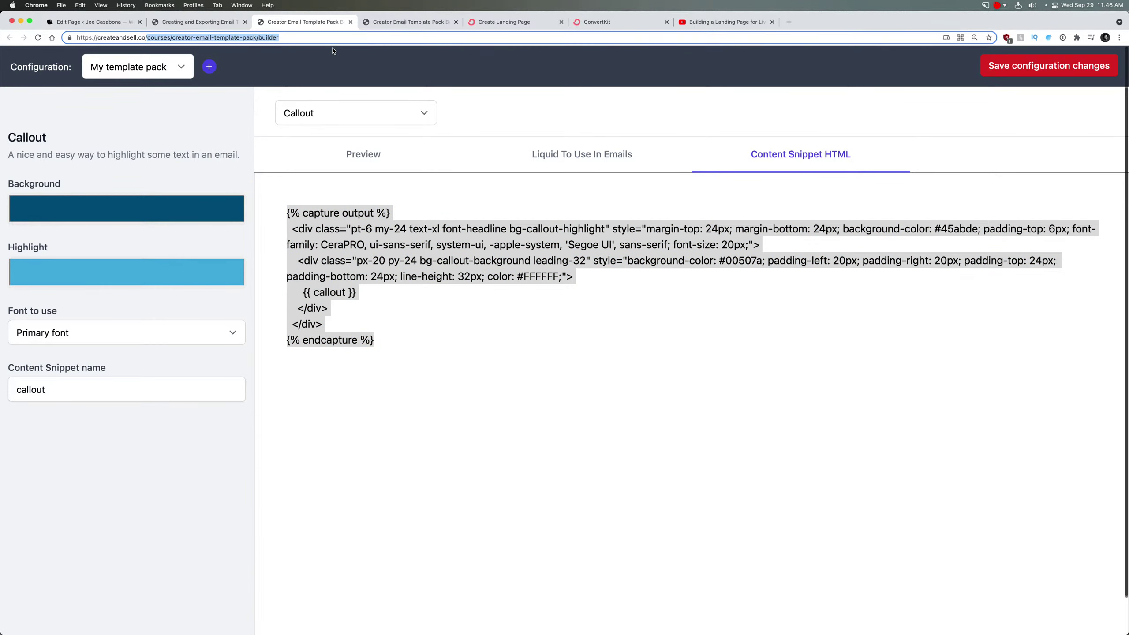
{"action": "key", "text": "BackSpace"}
{"action": "key", "text": "Return"}
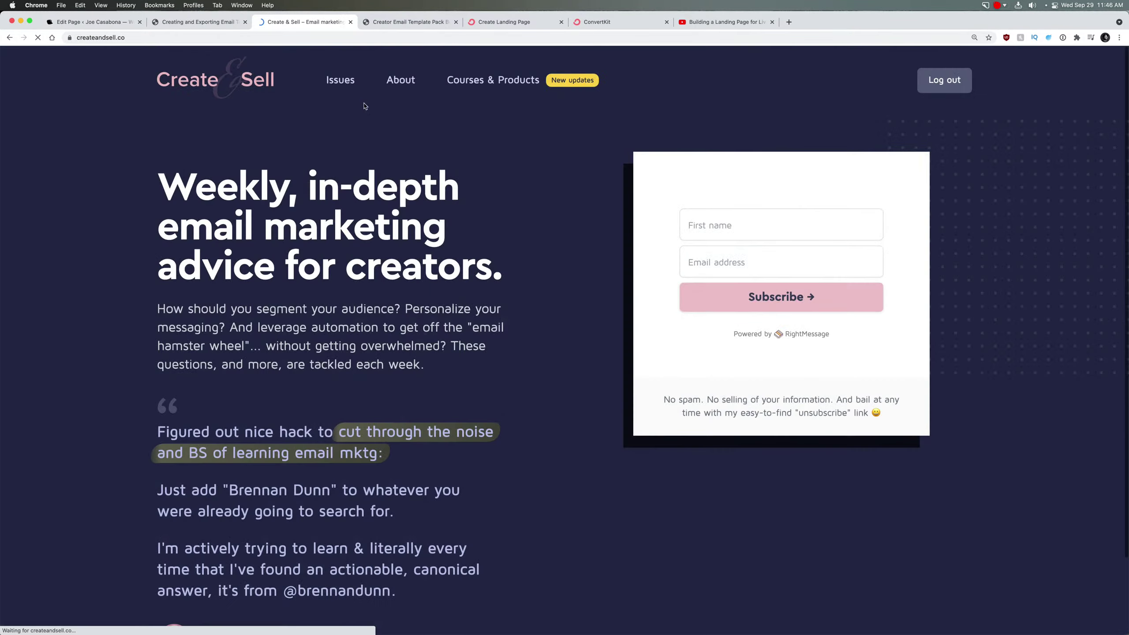
{"action": "left_click", "coordinate": [480, 80]}
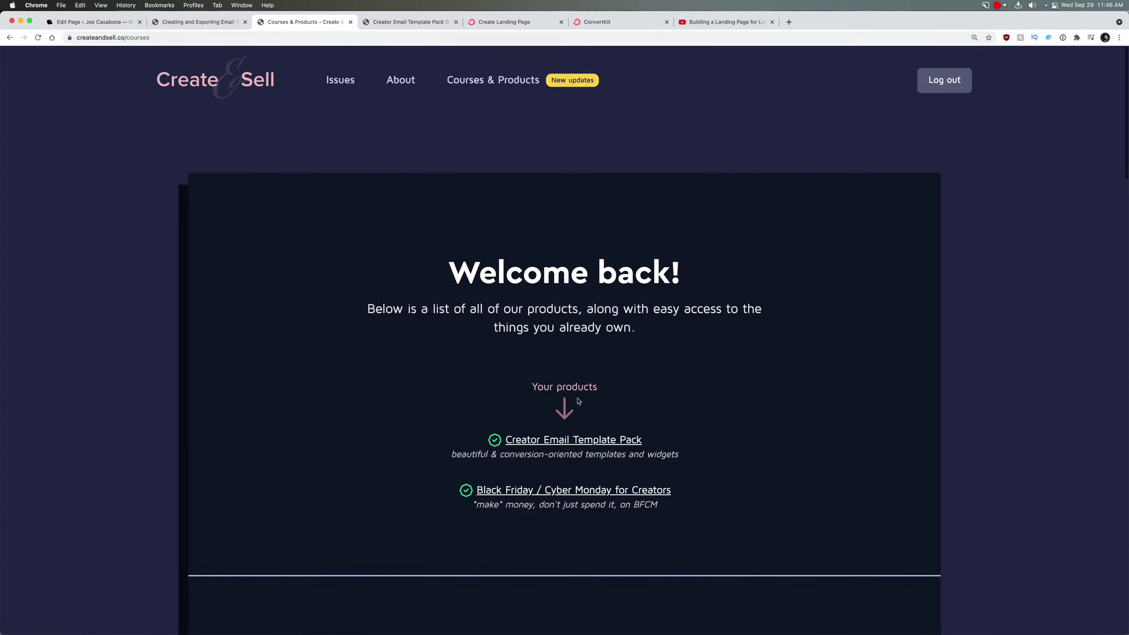
Step: Log out of Create & Sell and go to the Black Friday / Cyber Monday for Creators course in Courses & Products
{"action": "left_click", "coordinate": [928, 92]}
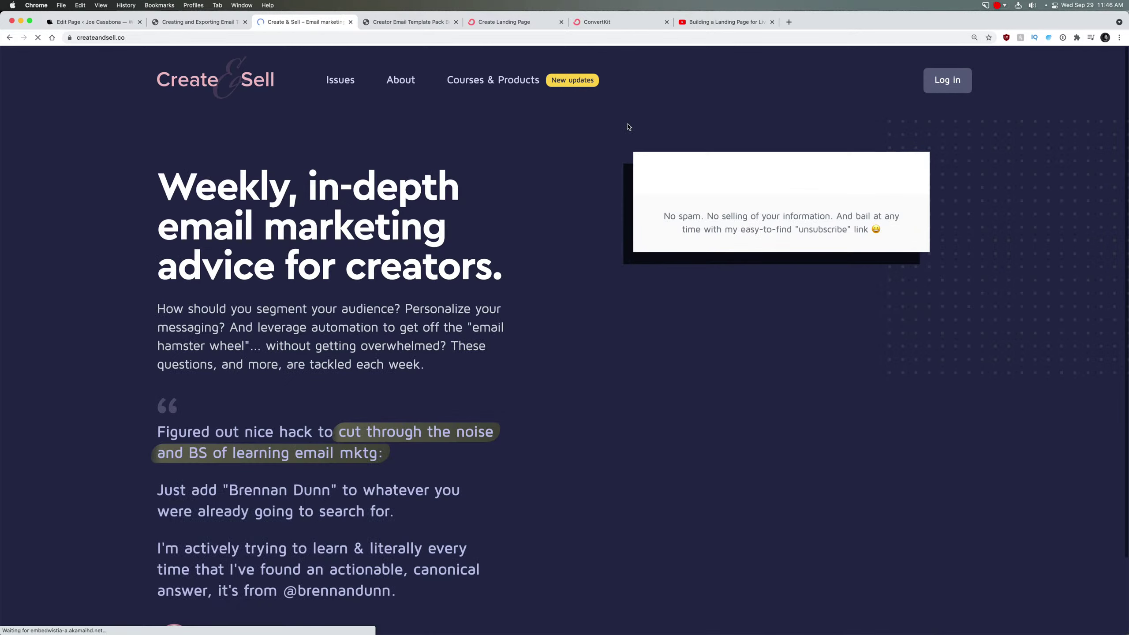
{"action": "left_click", "coordinate": [499, 83]}
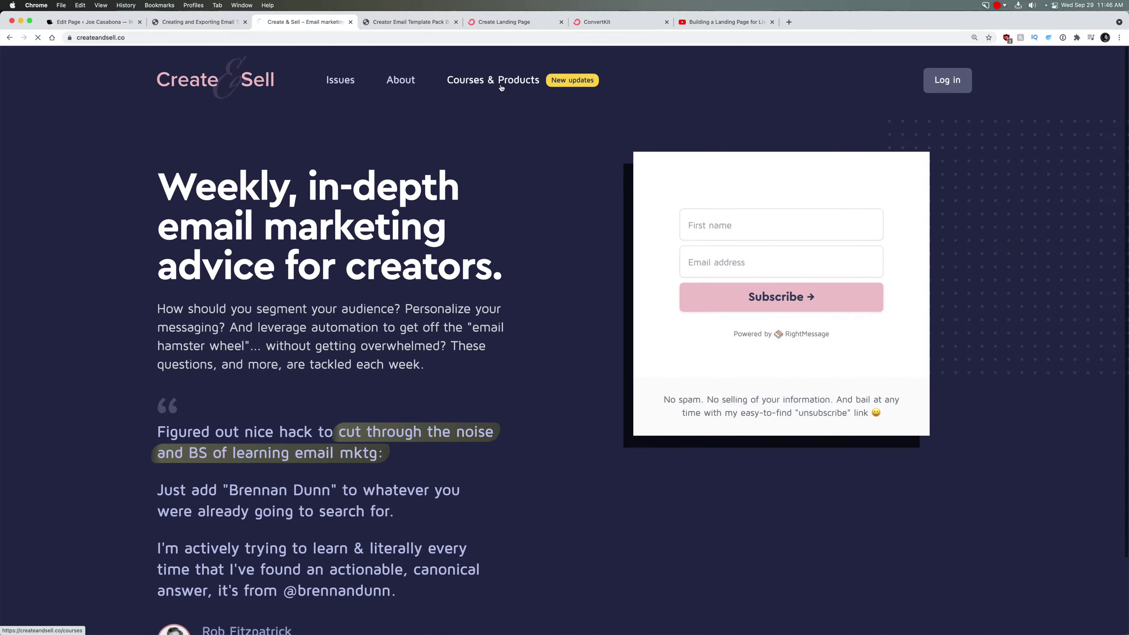
{"action": "scroll", "coordinate": [559, 405], "scroll_direction": "down", "scroll_amount": 3}
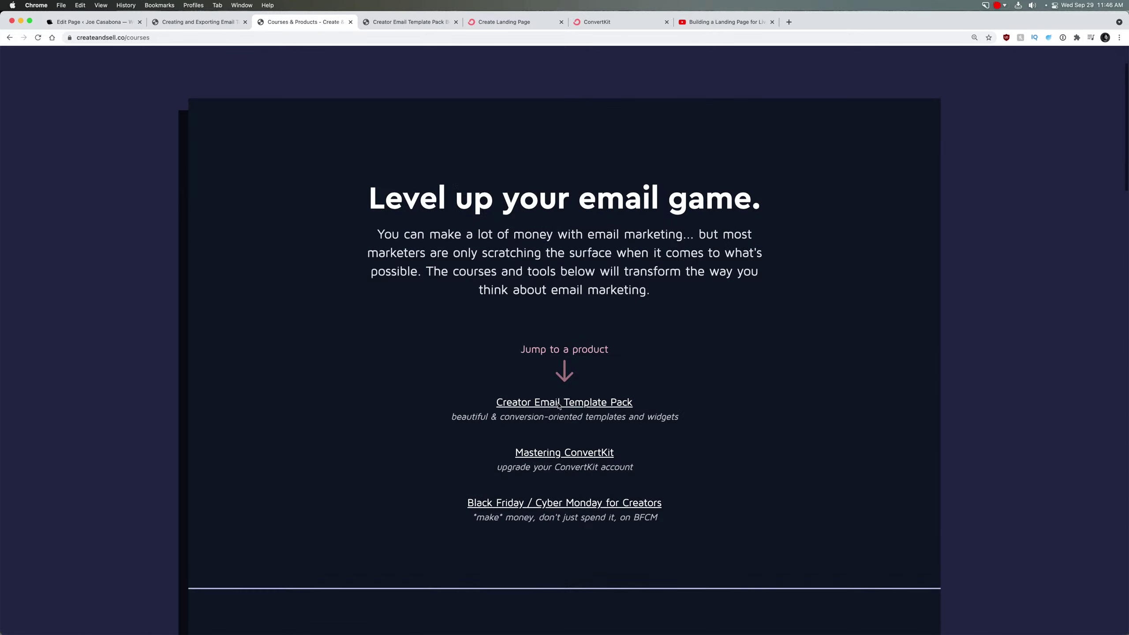
{"action": "left_click", "coordinate": [590, 507]}
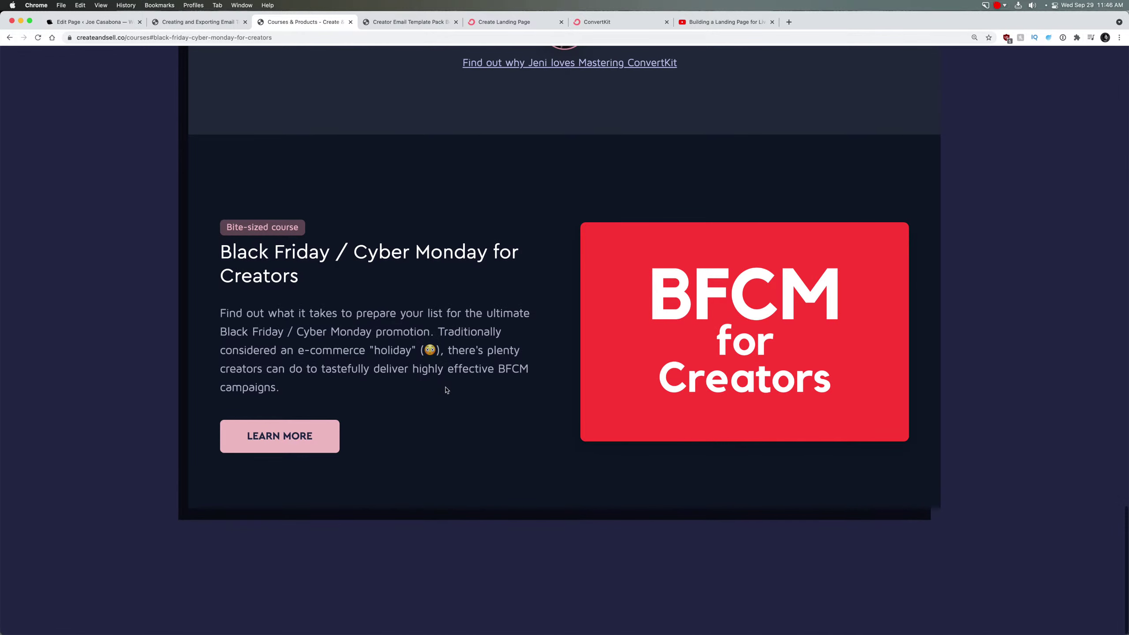
Step: Open the Black Friday / Cyber Monday course's sales page and go to its join offer
{"action": "left_click_drag", "start_coordinate": [310, 330], "coordinate": [386, 396]}
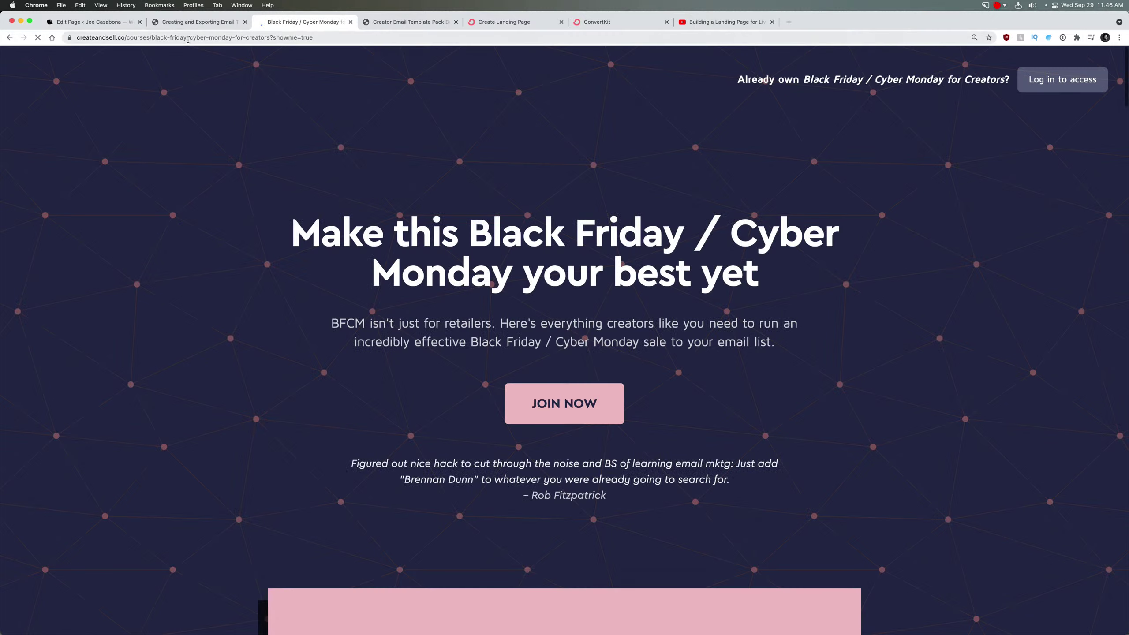
{"action": "left_click", "coordinate": [188, 37]}
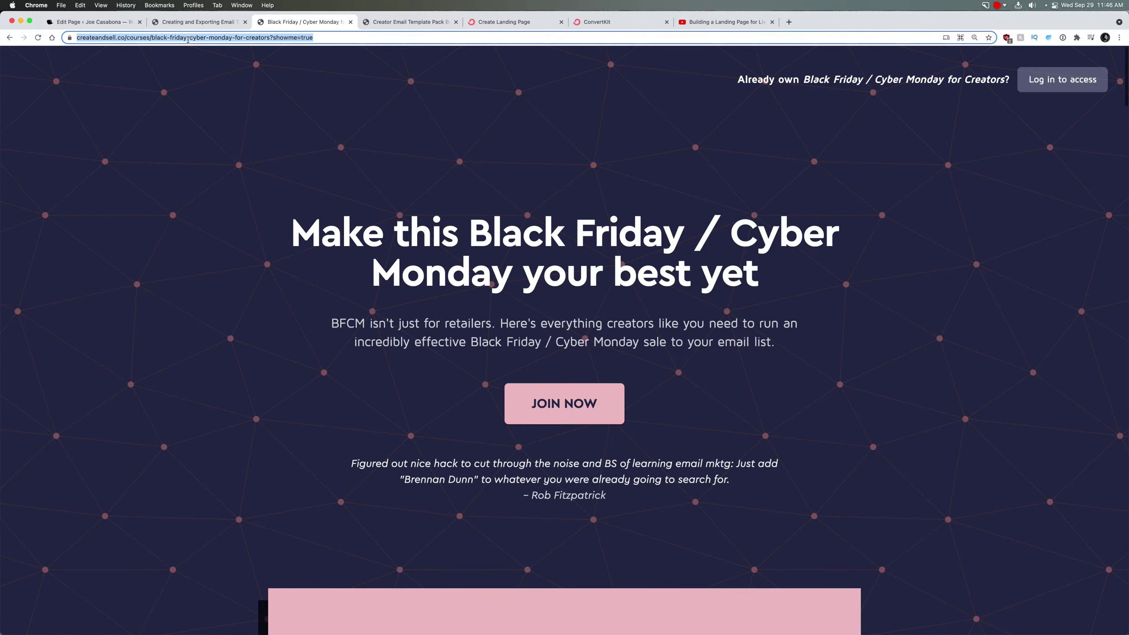
{"action": "left_click", "coordinate": [562, 414]}
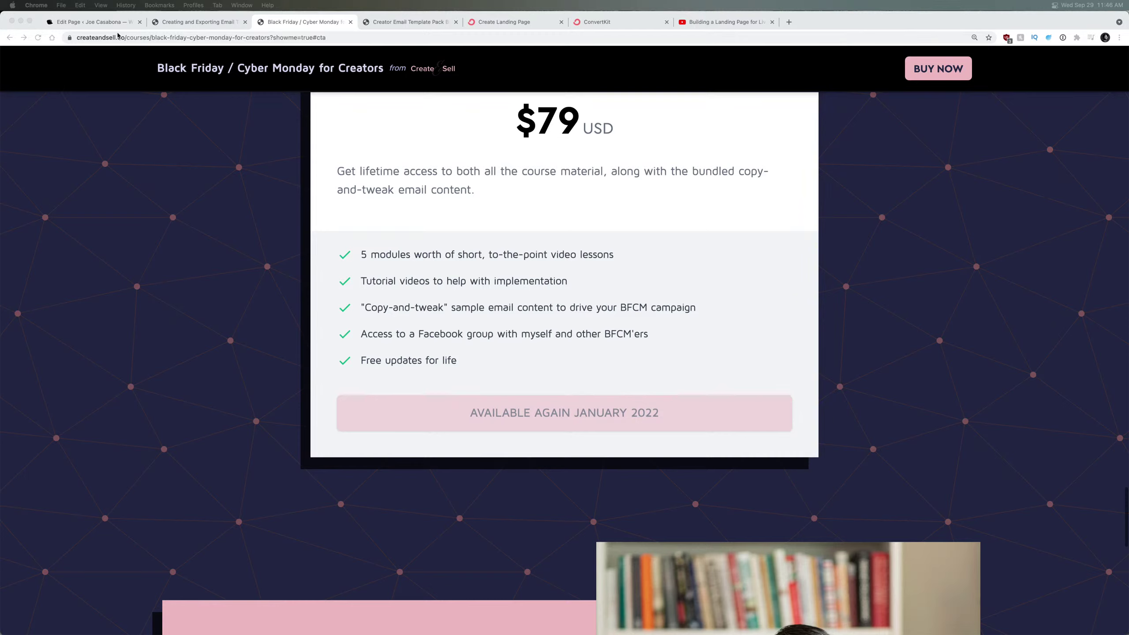
Step: Remove everything after "black-friday-cyber-monday-for-creators" from the course page's address and load the shortened URL
{"action": "left_click", "coordinate": [271, 38]}
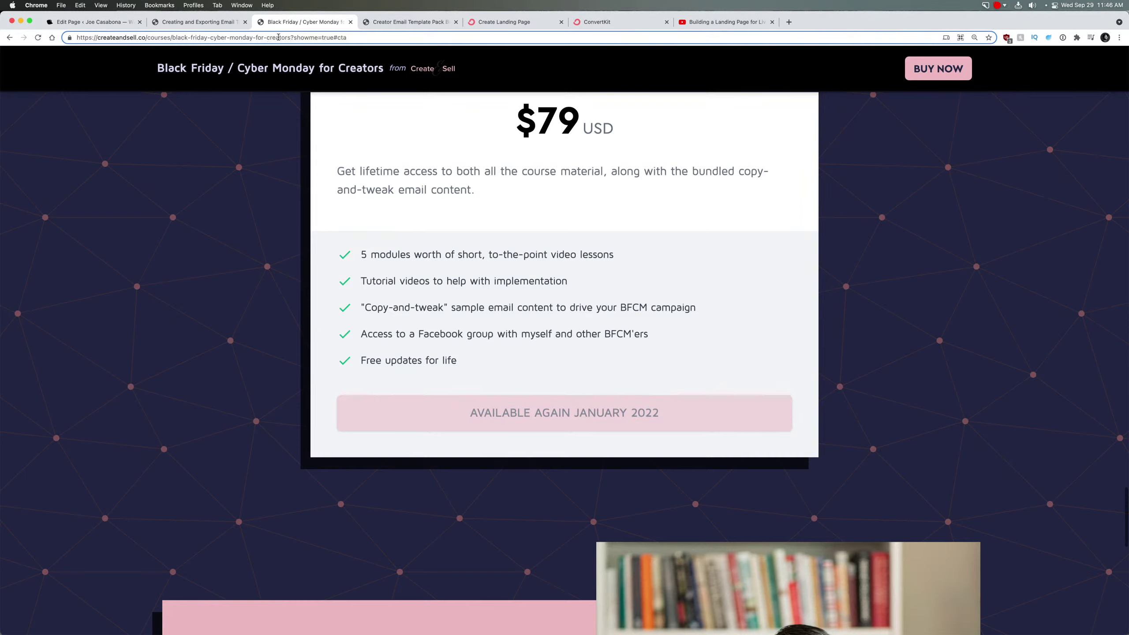
{"action": "left_click_drag", "start_coordinate": [291, 37], "coordinate": [389, 49]}
{"action": "key", "text": "BackSpace"}
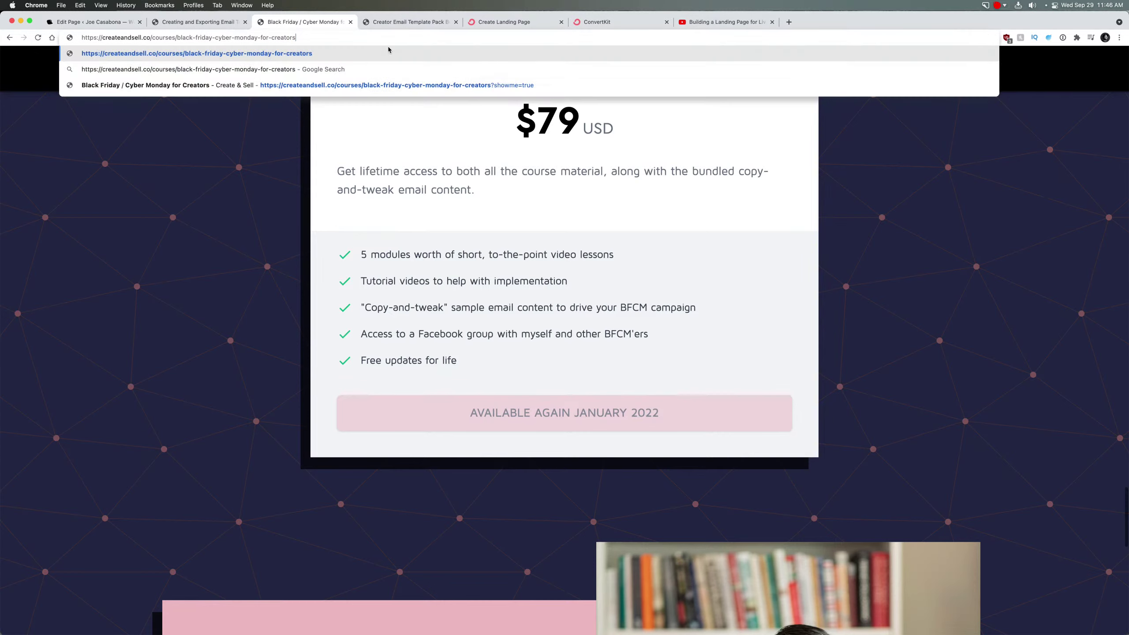
{"action": "key", "text": "Return"}
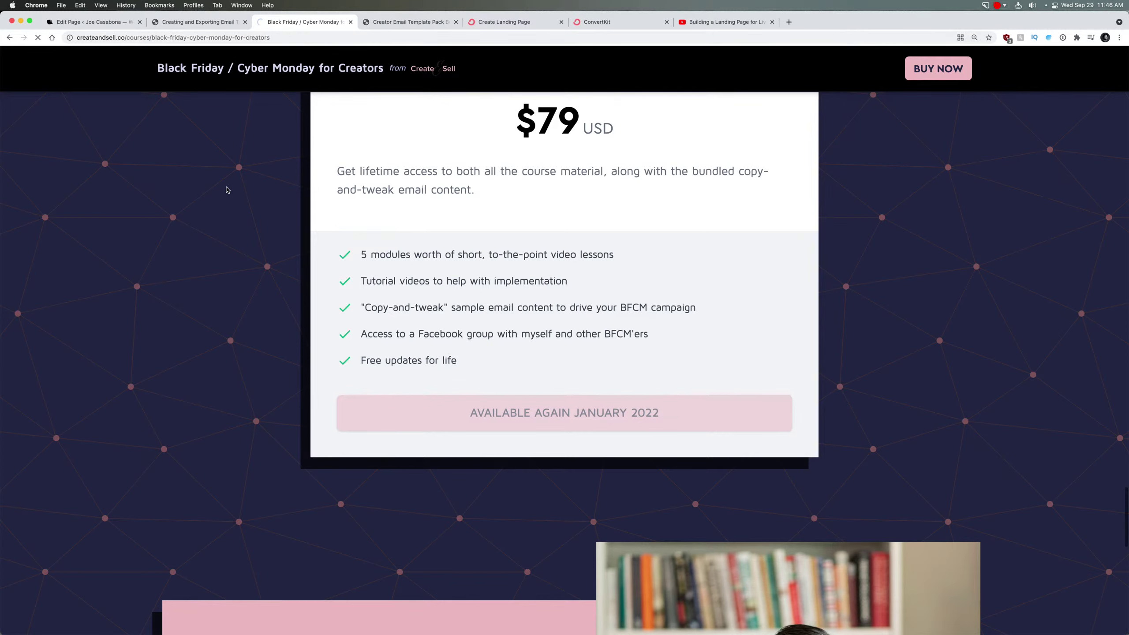
Step: Look through the Black Friday / Cyber Monday sales page, including its join offer, and return to its beginning
{"action": "scroll", "coordinate": [227, 190], "scroll_direction": "down", "scroll_amount": 20}
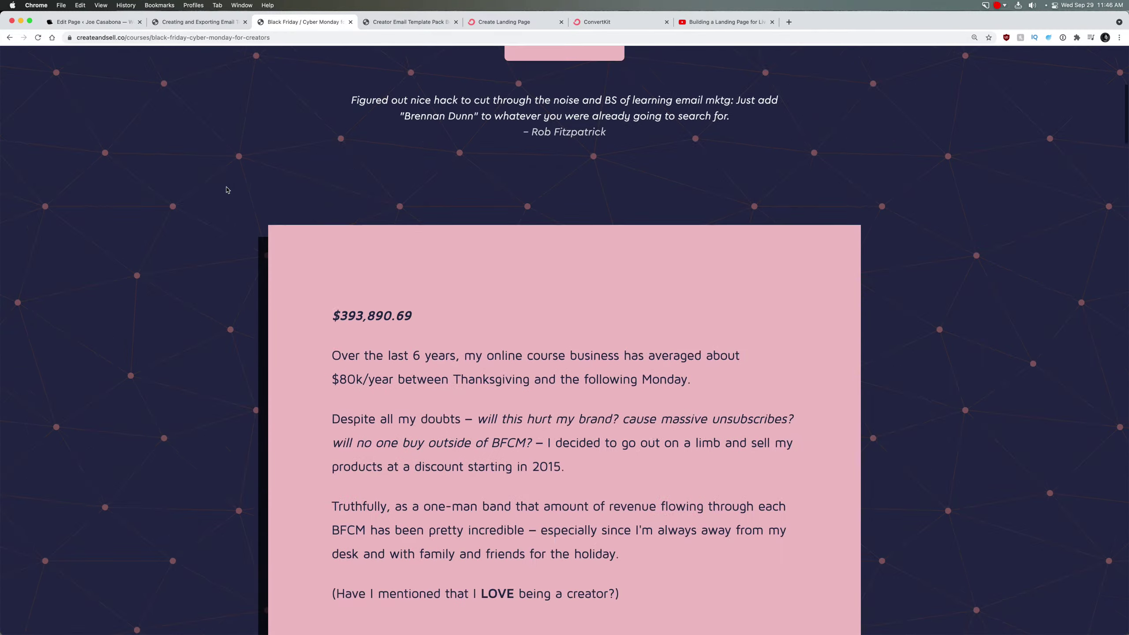
{"action": "scroll", "coordinate": [242, 224], "scroll_direction": "up", "scroll_amount": 20}
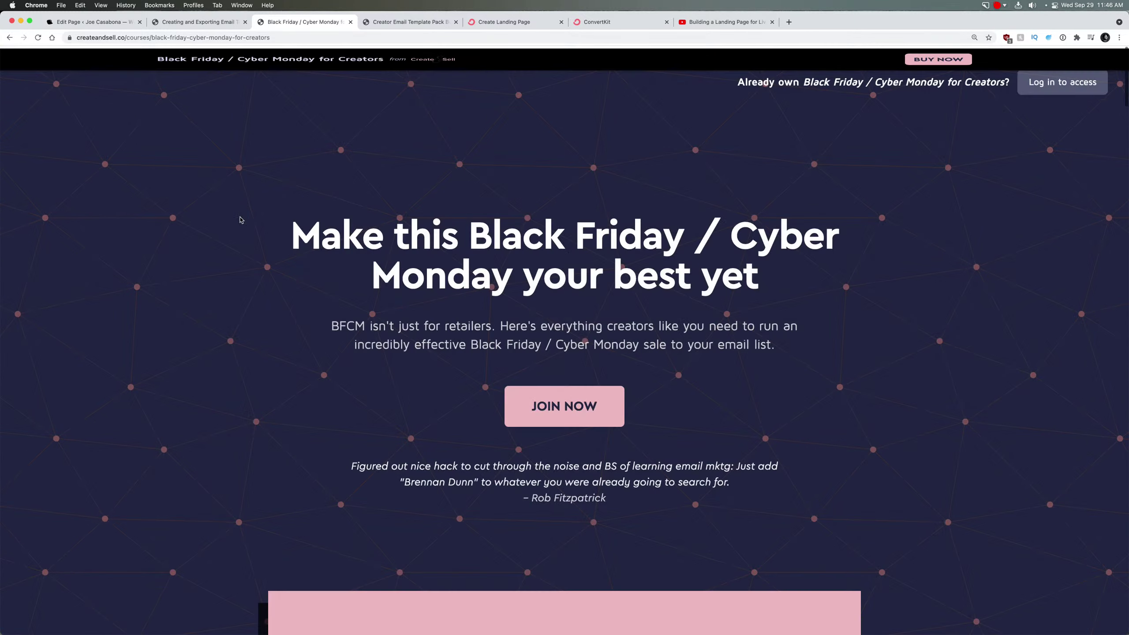
{"action": "scroll", "coordinate": [240, 220], "scroll_direction": "down", "scroll_amount": 20}
{"action": "scroll", "coordinate": [240, 220], "scroll_direction": "down", "scroll_amount": 5}
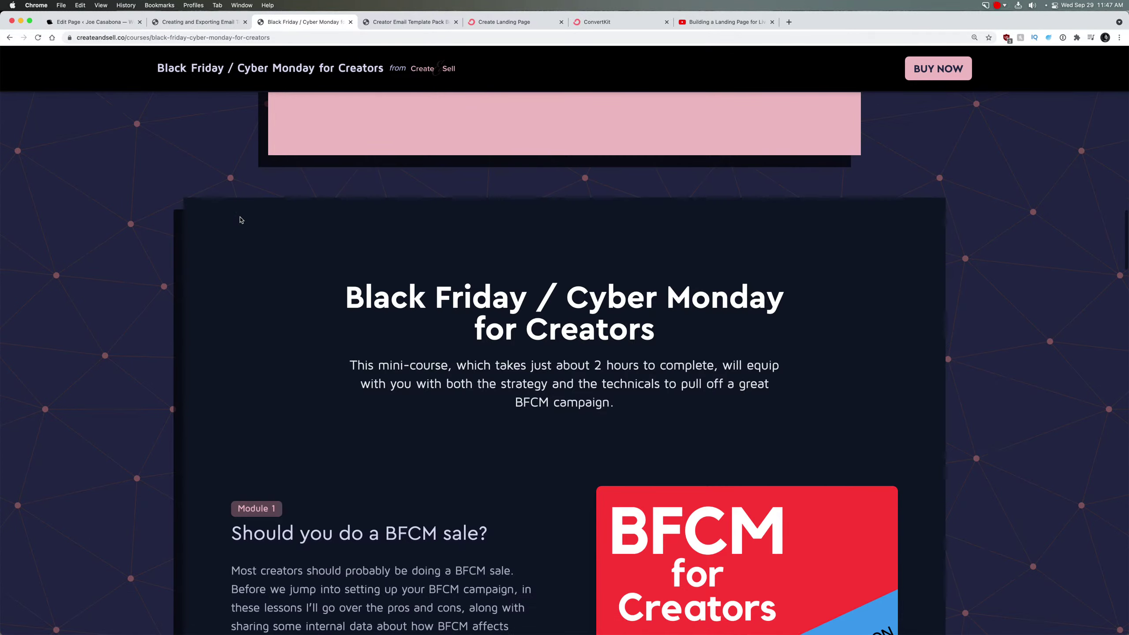
{"action": "scroll", "coordinate": [240, 220], "scroll_direction": "up", "scroll_amount": 15}
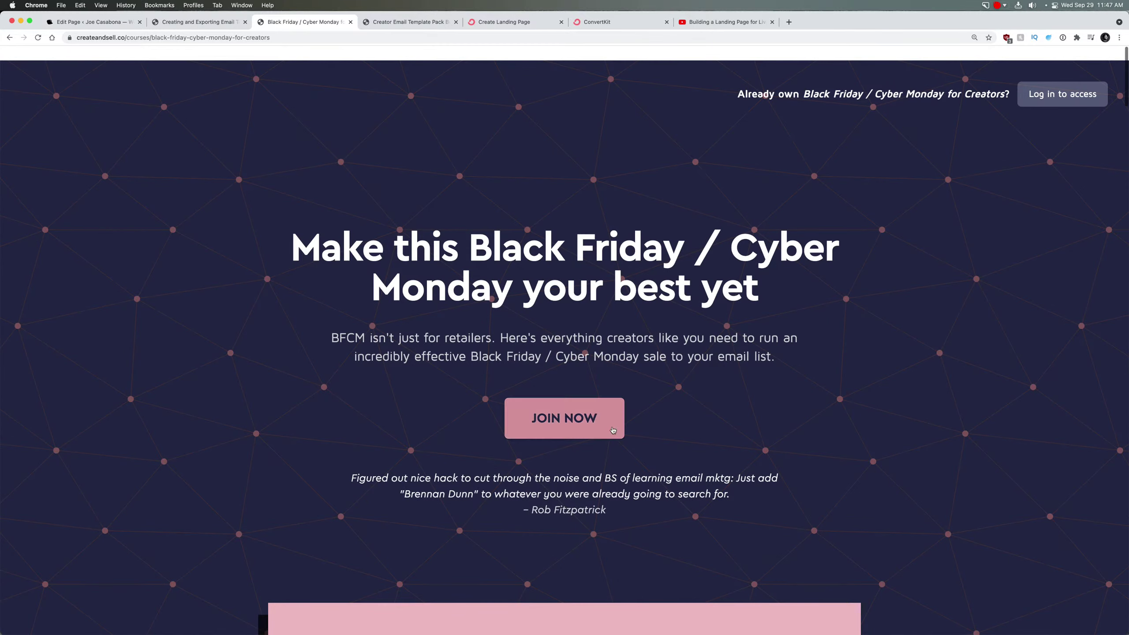
{"action": "left_click", "coordinate": [565, 418]}
{"action": "scroll", "coordinate": [724, 322], "scroll_direction": "up", "scroll_amount": 10}
{"action": "scroll", "coordinate": [724, 322], "scroll_direction": "up", "scroll_amount": 15}
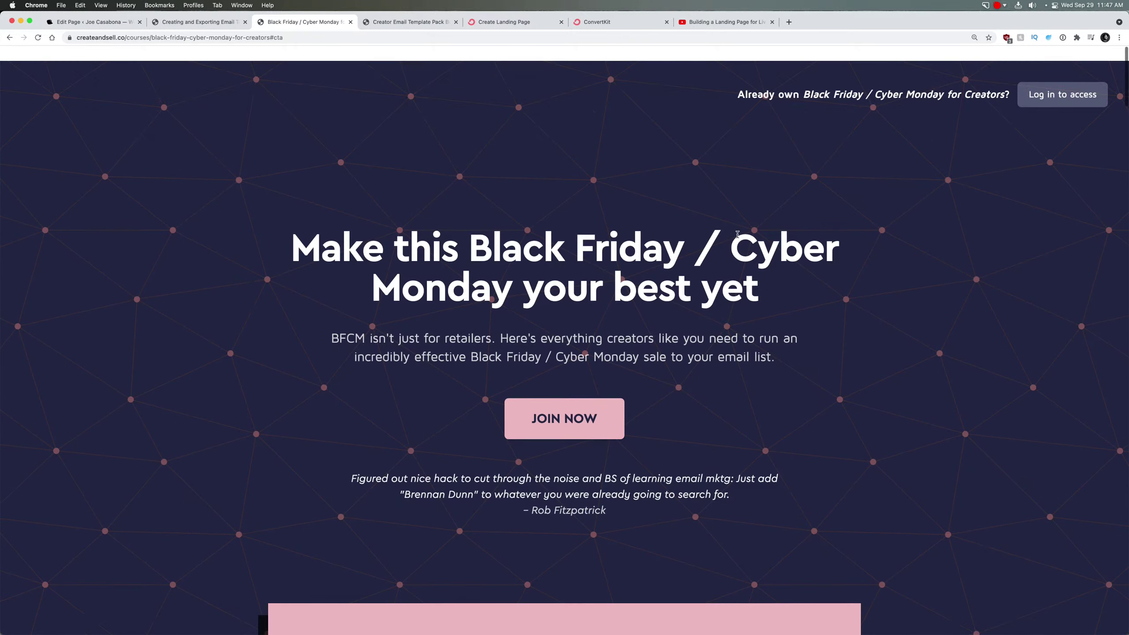
Step: Log back in to Create & Sell with the saved credentials and return to the WordPress page editor
{"action": "left_click", "coordinate": [1022, 106]}
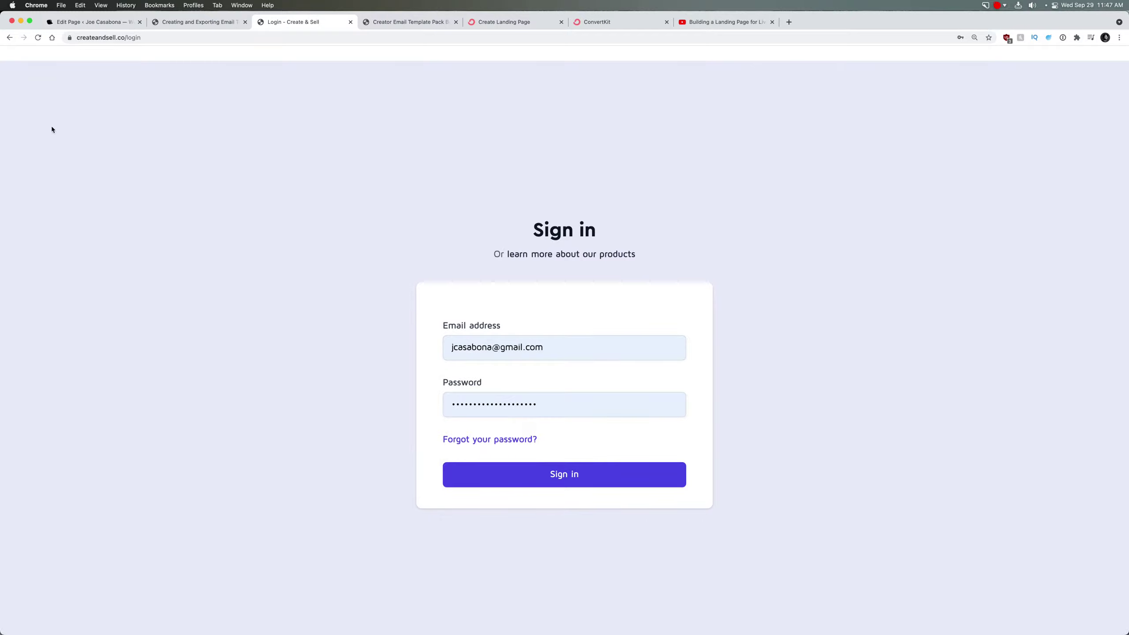
{"action": "left_click", "coordinate": [575, 465]}
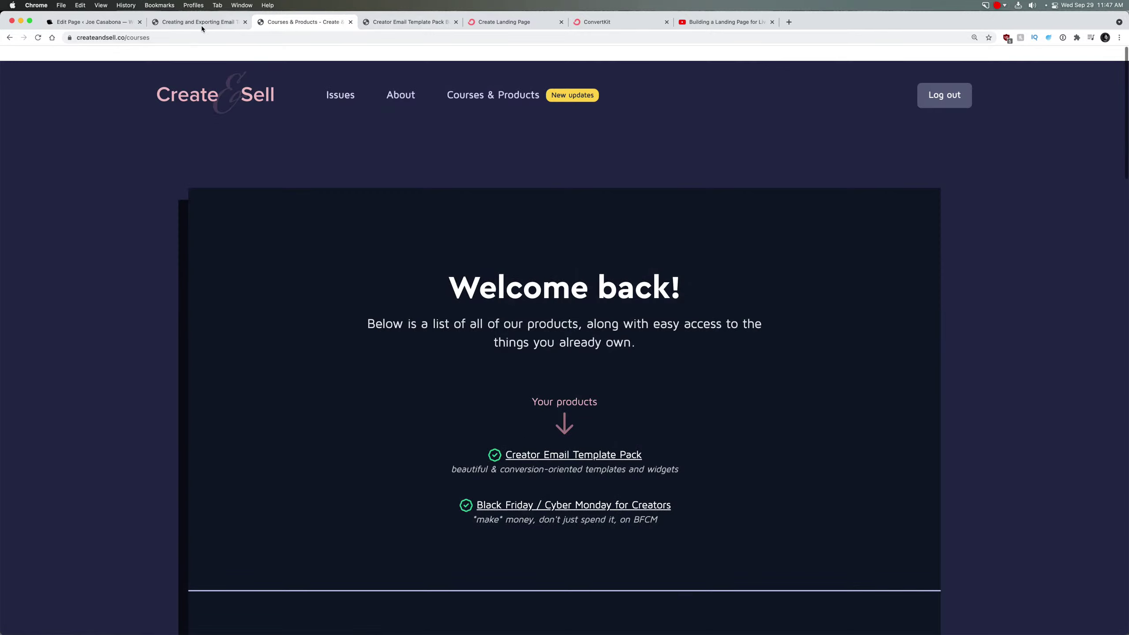
{"action": "left_click", "coordinate": [93, 22]}
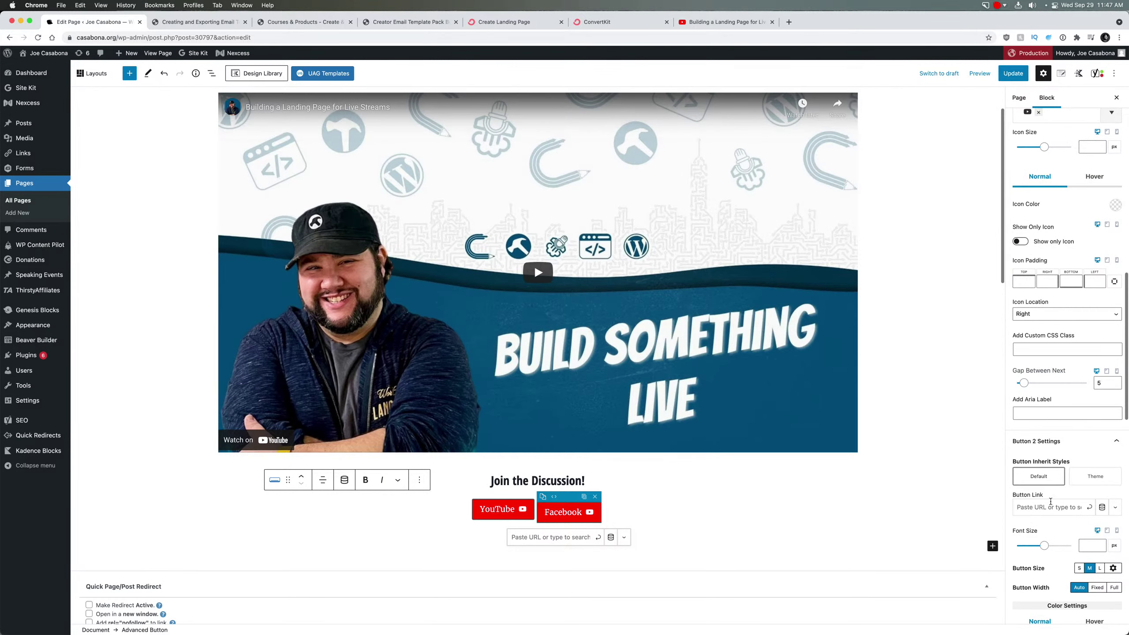
Step: Open facebook.com in a new browser tab
{"action": "left_click", "coordinate": [788, 23]}
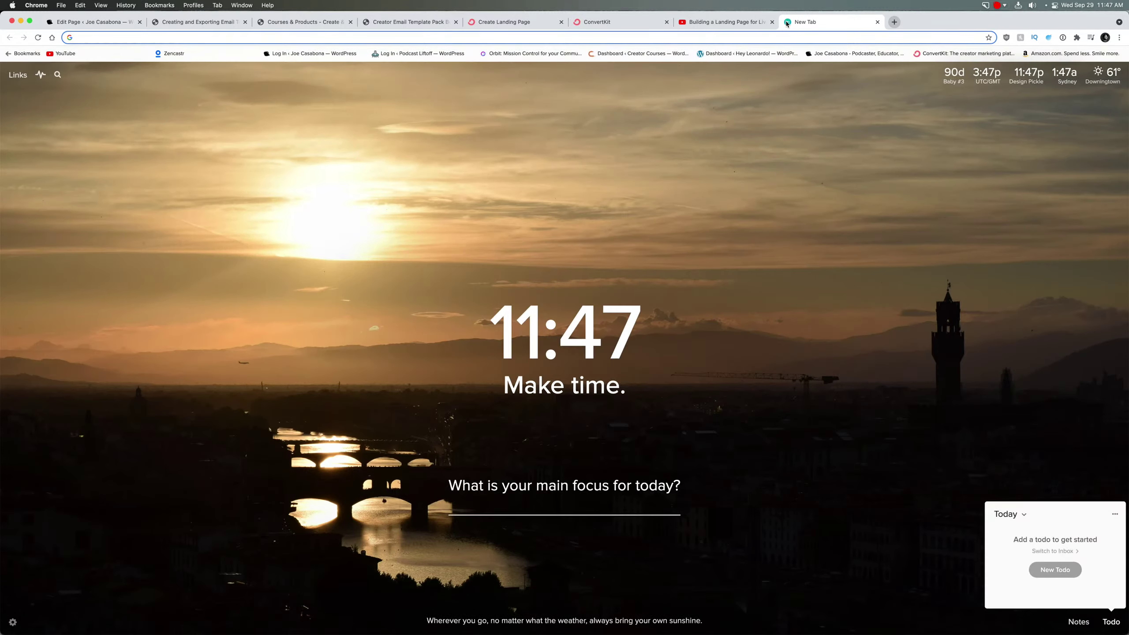
{"action": "type", "text": "fabe"}
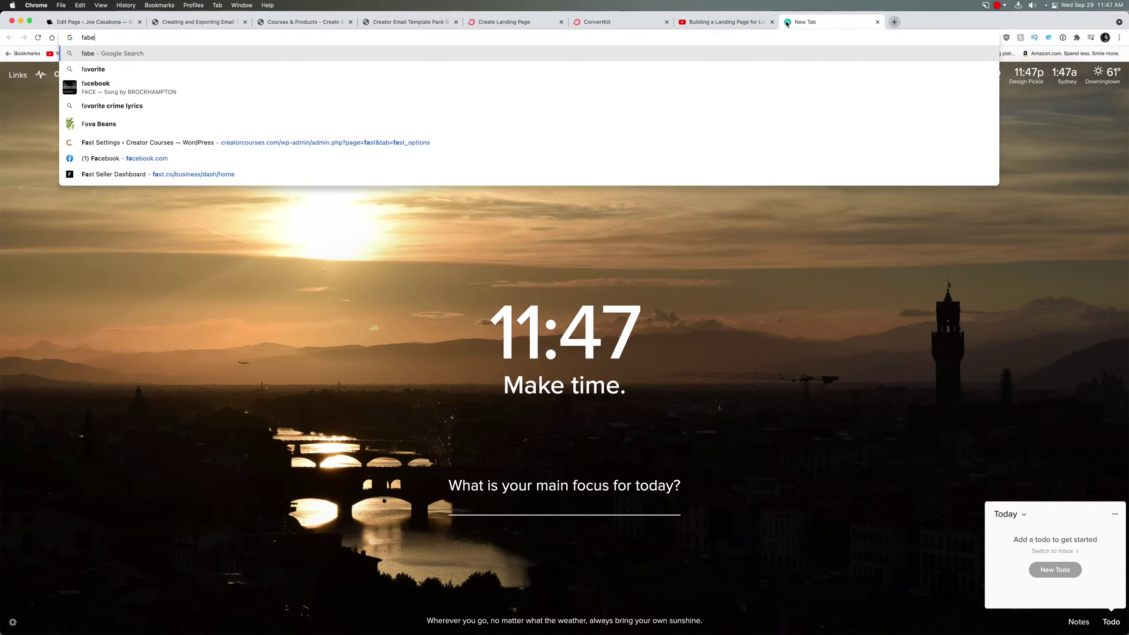
{"action": "key", "text": "BackSpace"}
{"action": "key", "text": "BackSpace"}
{"action": "type", "text": "cebook.com"}
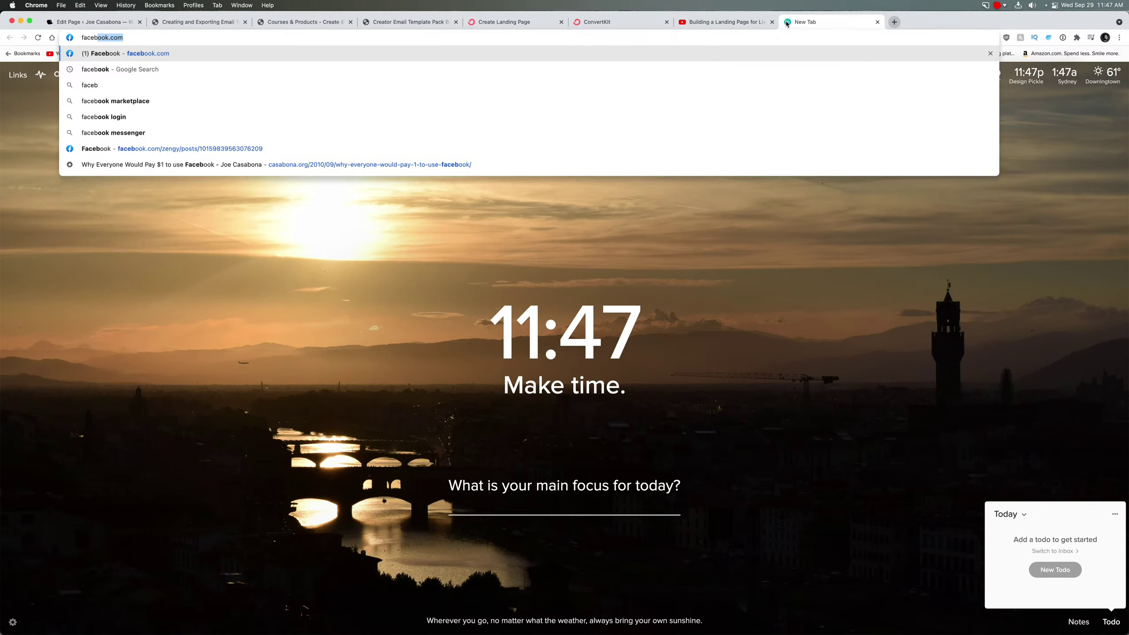
{"action": "key", "text": "Return"}
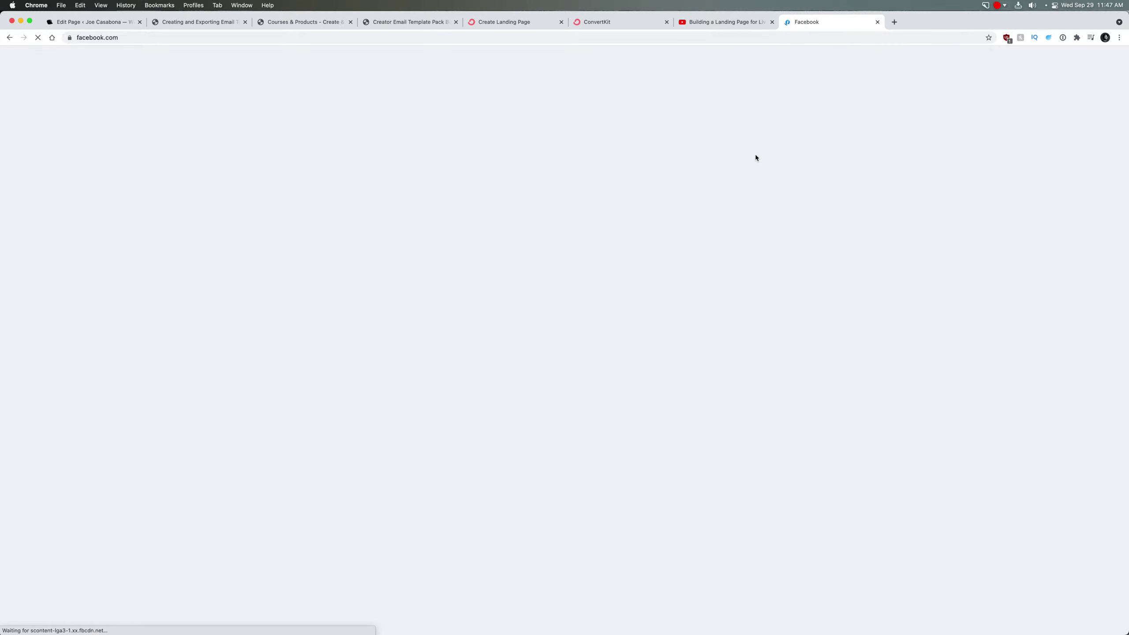
Step: Sample the blue of the Facebook logo with the screen colour picker and close the Facebook tab
{"action": "left_click", "coordinate": [996, 6]}
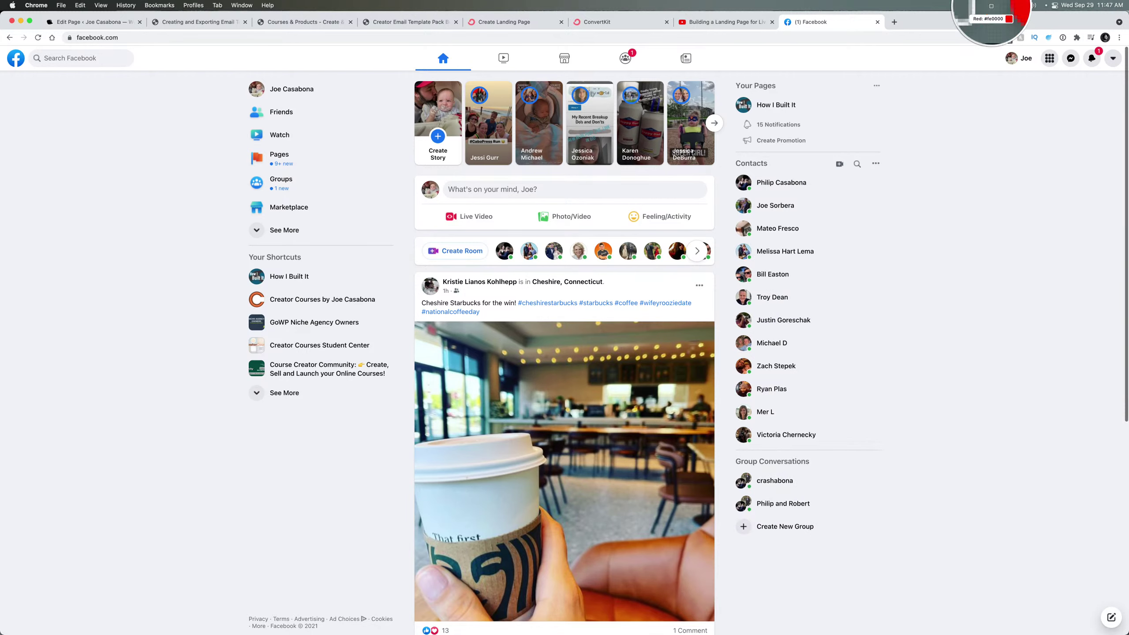
{"action": "left_click", "coordinate": [974, 27]}
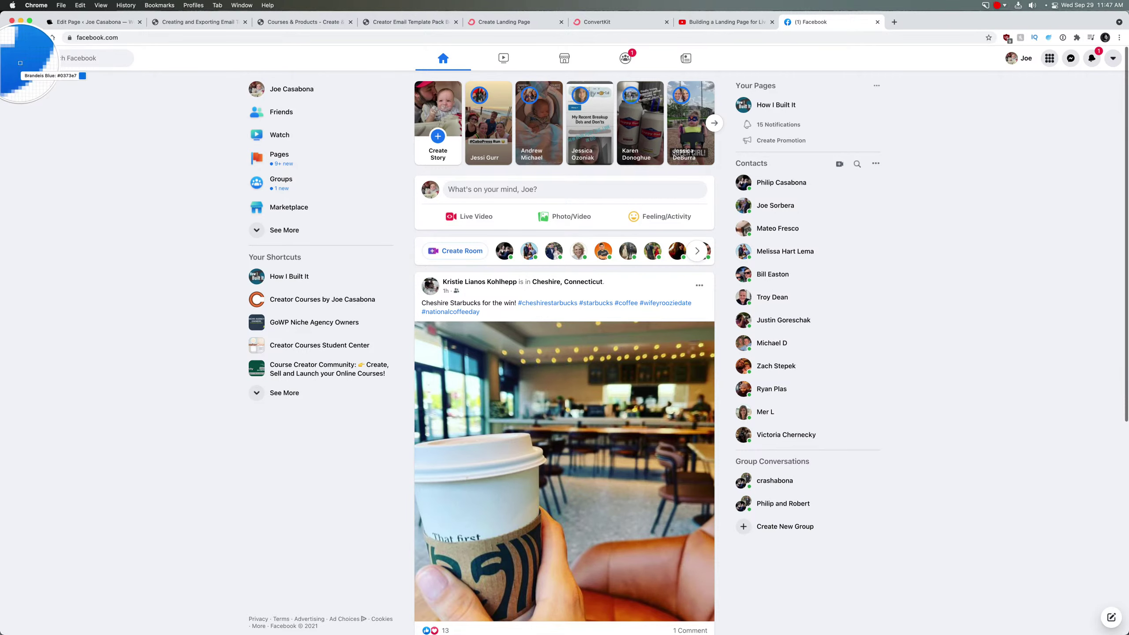
{"action": "left_click", "coordinate": [19, 63]}
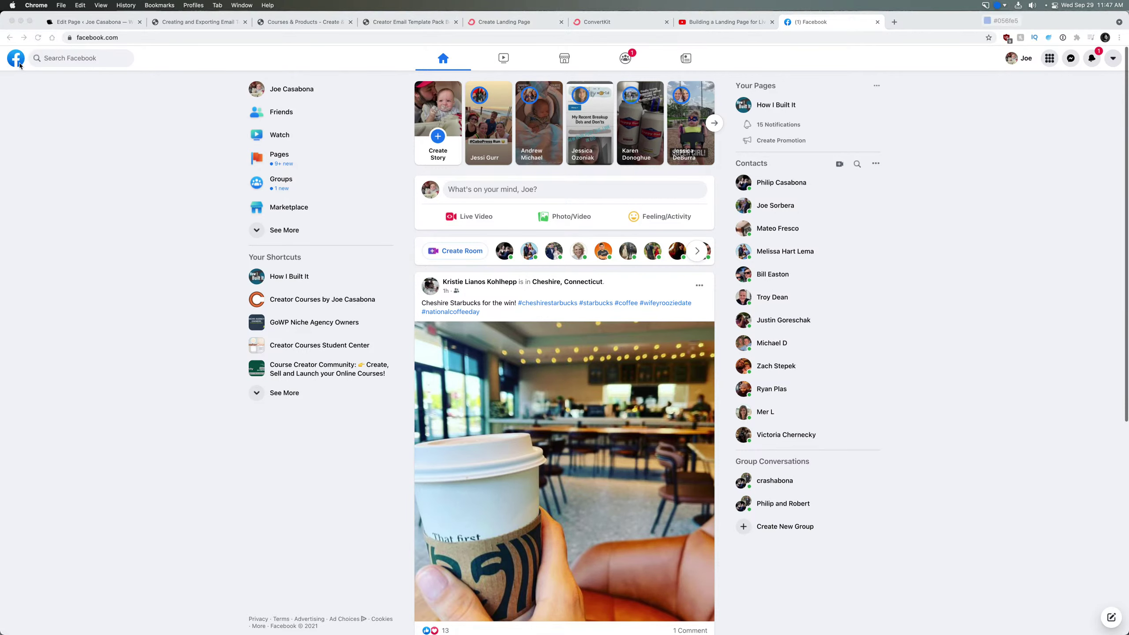
{"action": "left_click", "coordinate": [877, 21]}
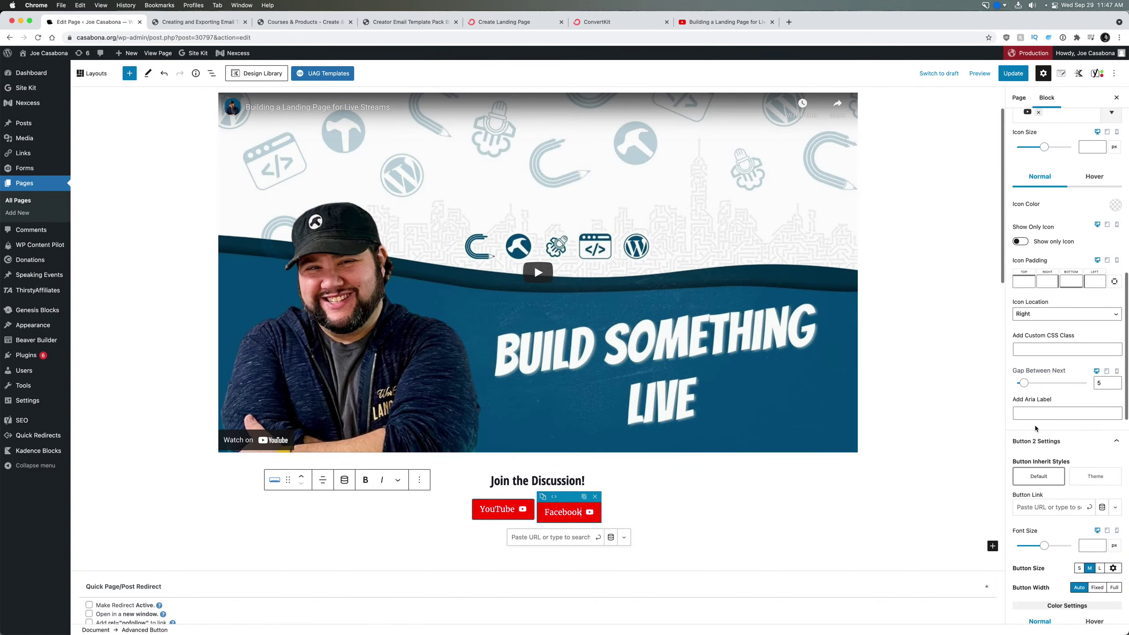
Step: Try to replace the first button's YouTube icon with the square Facebook icon found by searching for "Facebook", and undo the change
{"action": "scroll", "coordinate": [1046, 343], "scroll_direction": "up", "scroll_amount": 2}
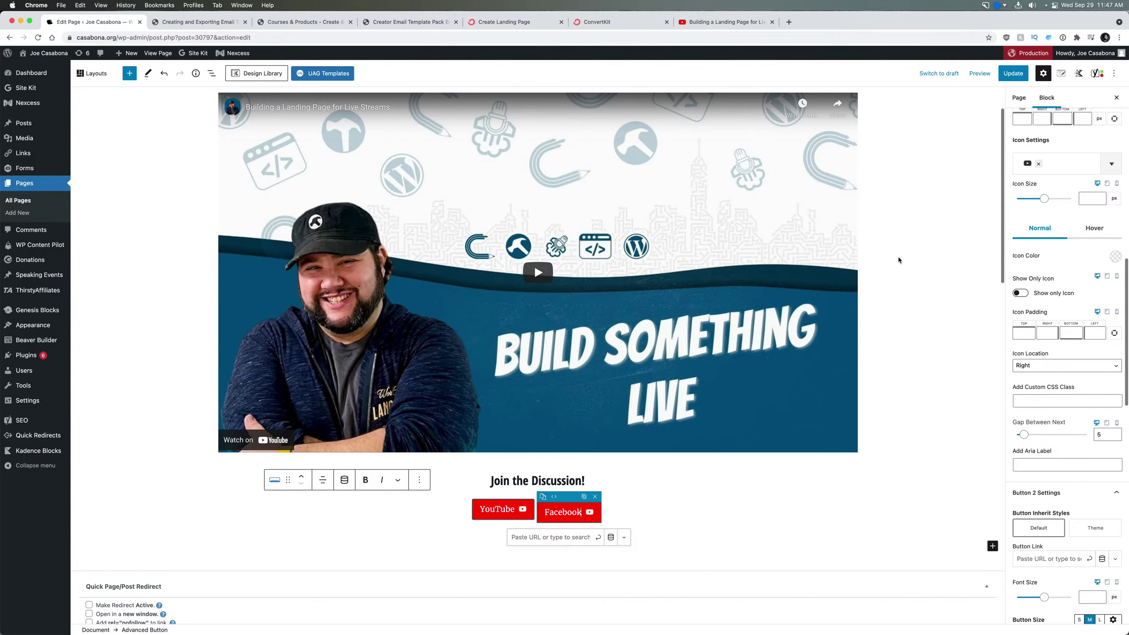
{"action": "left_click", "coordinate": [1039, 164]}
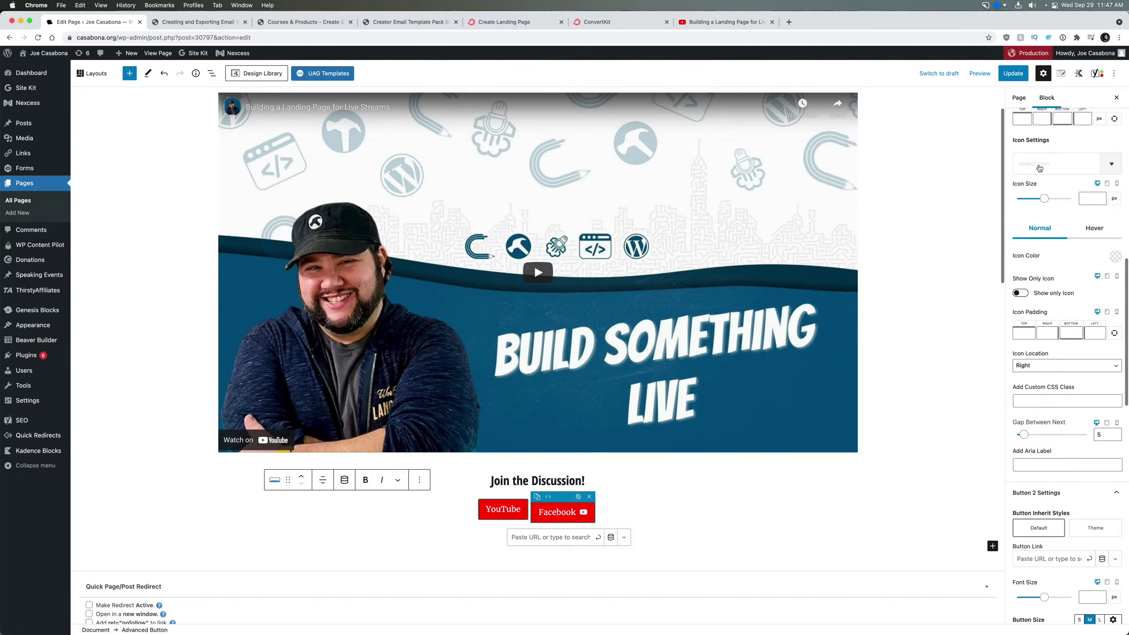
{"action": "left_click", "coordinate": [1041, 164]}
{"action": "type", "text": "you"}
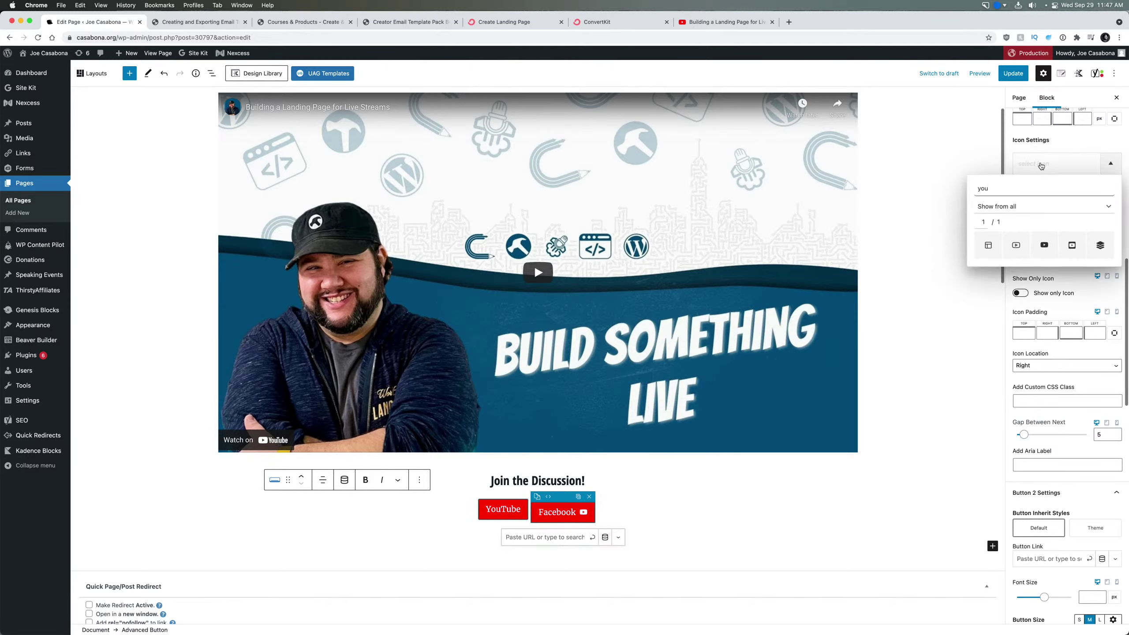
{"action": "type", "text": "Fac"}
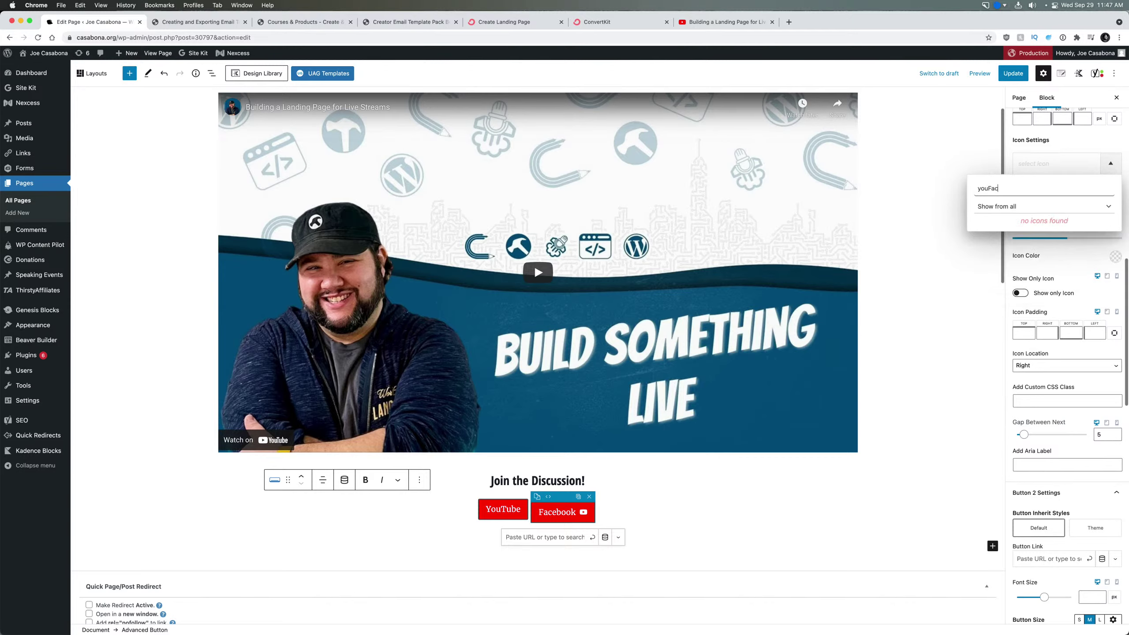
{"action": "type", "text": "e"}
{"action": "key", "text": "BackSpace"}
{"action": "key", "text": "BackSpace"}
{"action": "key", "text": "BackSpace"}
{"action": "key", "text": "BackSpace"}
{"action": "key", "text": "BackSpace"}
{"action": "key", "text": "BackSpace"}
{"action": "key", "text": "BackSpace"}
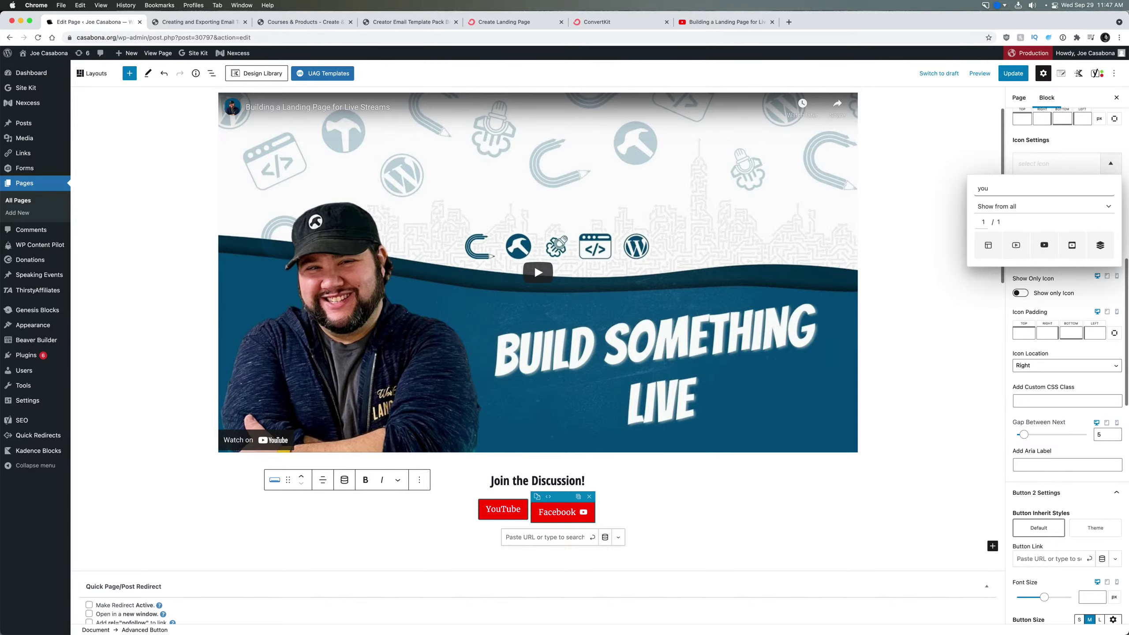
{"action": "type", "text": "Face"}
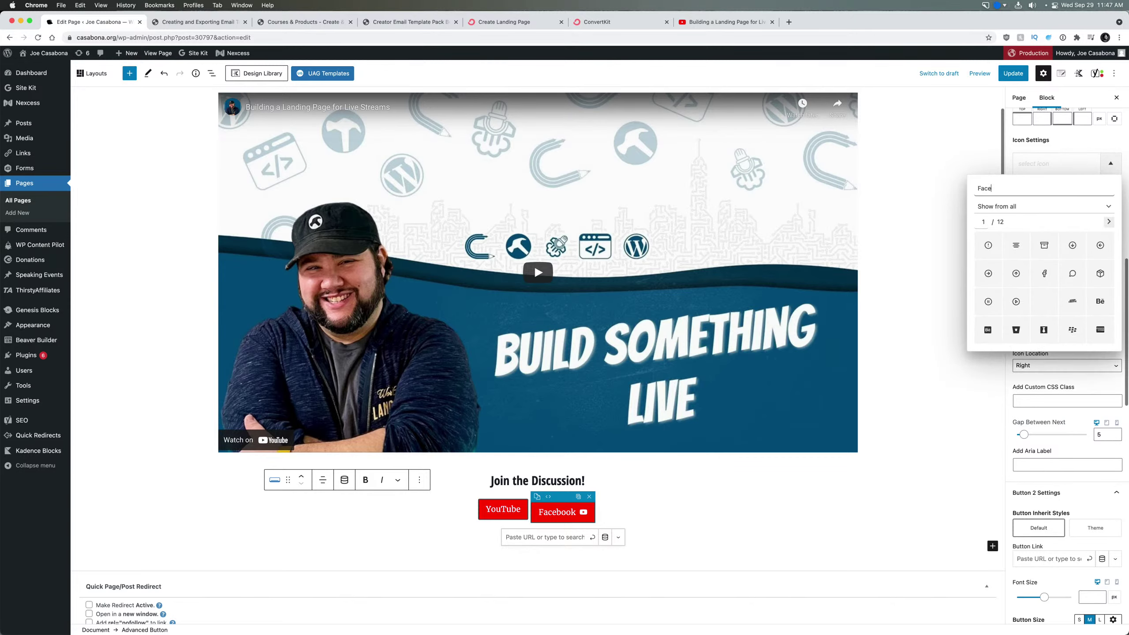
{"action": "type", "text": "book"}
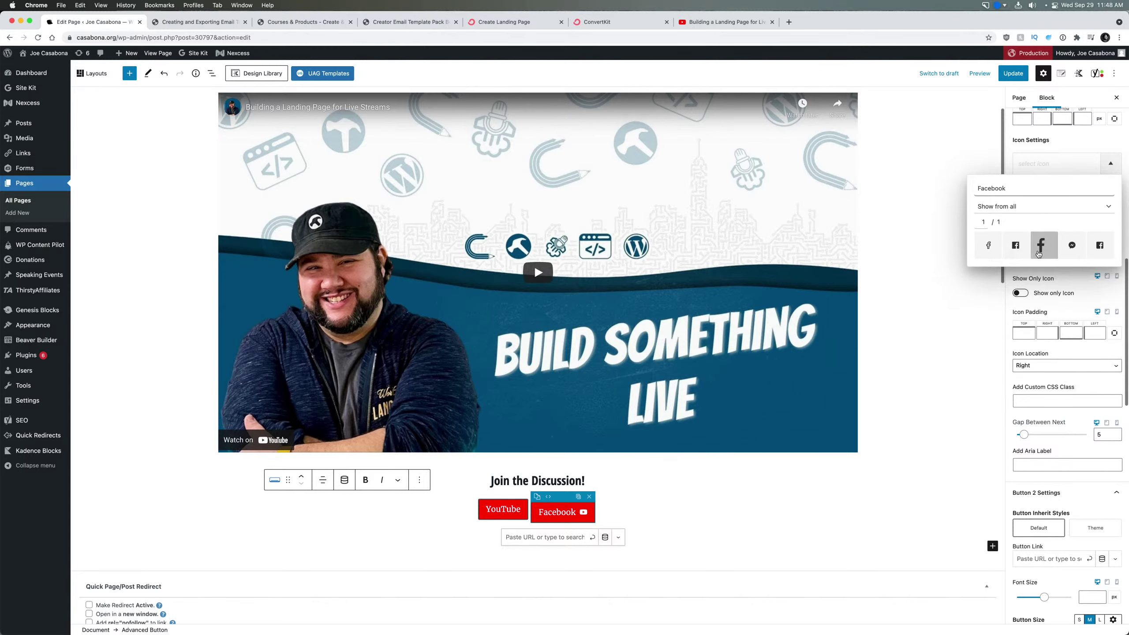
{"action": "left_click", "coordinate": [1097, 249]}
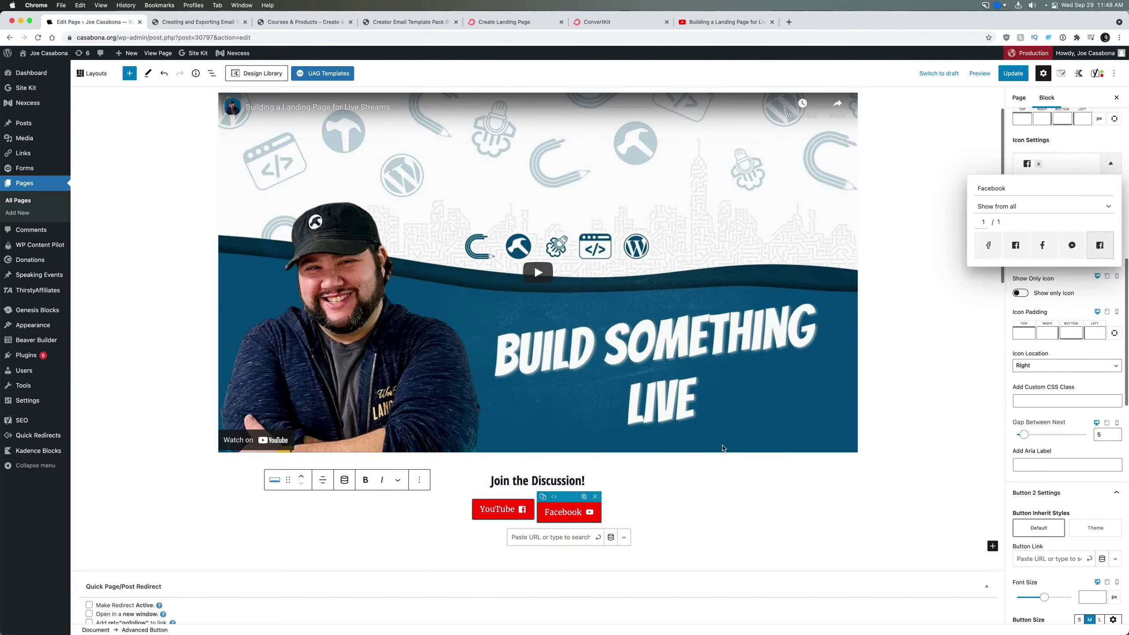
{"action": "key", "text": "super+z"}
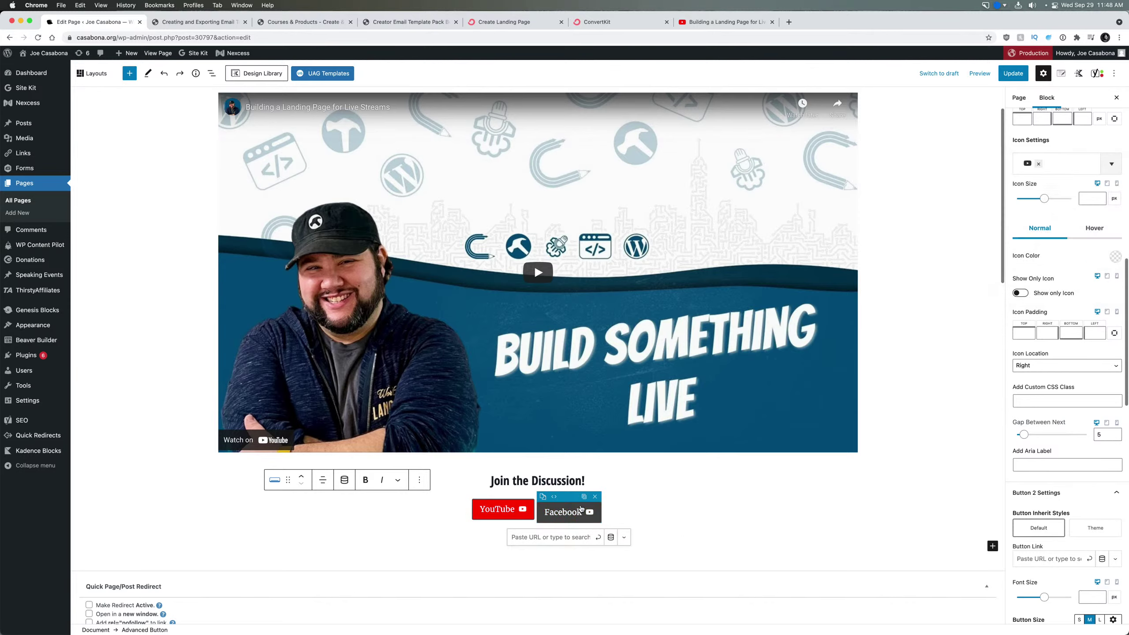
Step: Collapse the YouTube button's settings group in the Advanced Button block options
{"action": "scroll", "coordinate": [1036, 312], "scroll_direction": "up", "scroll_amount": 10}
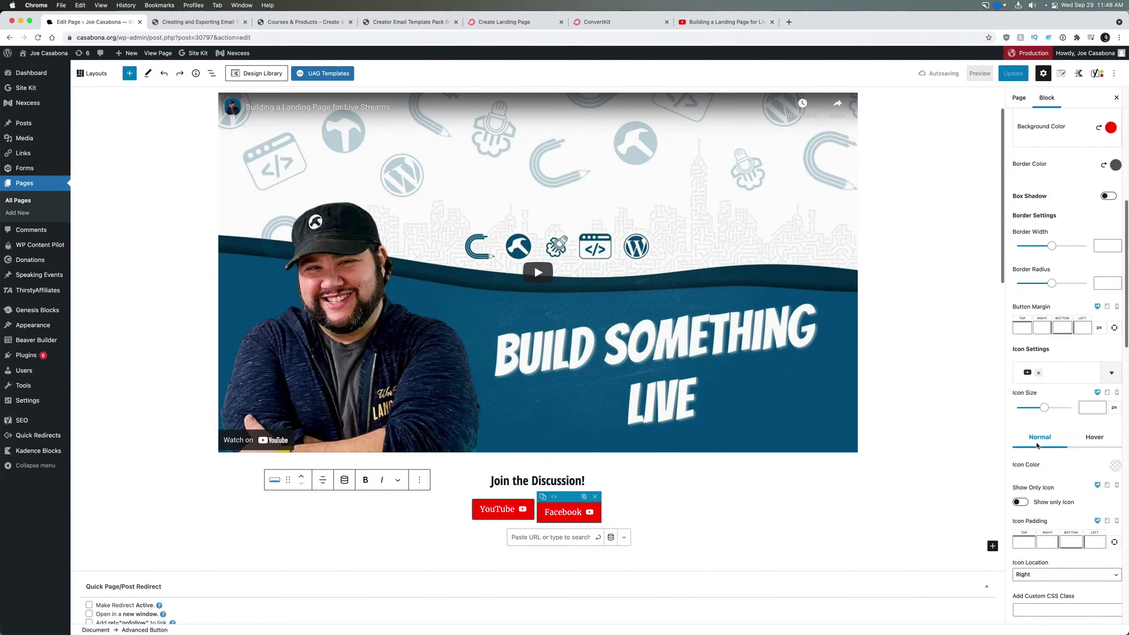
{"action": "scroll", "coordinate": [1052, 441], "scroll_direction": "up", "scroll_amount": 5}
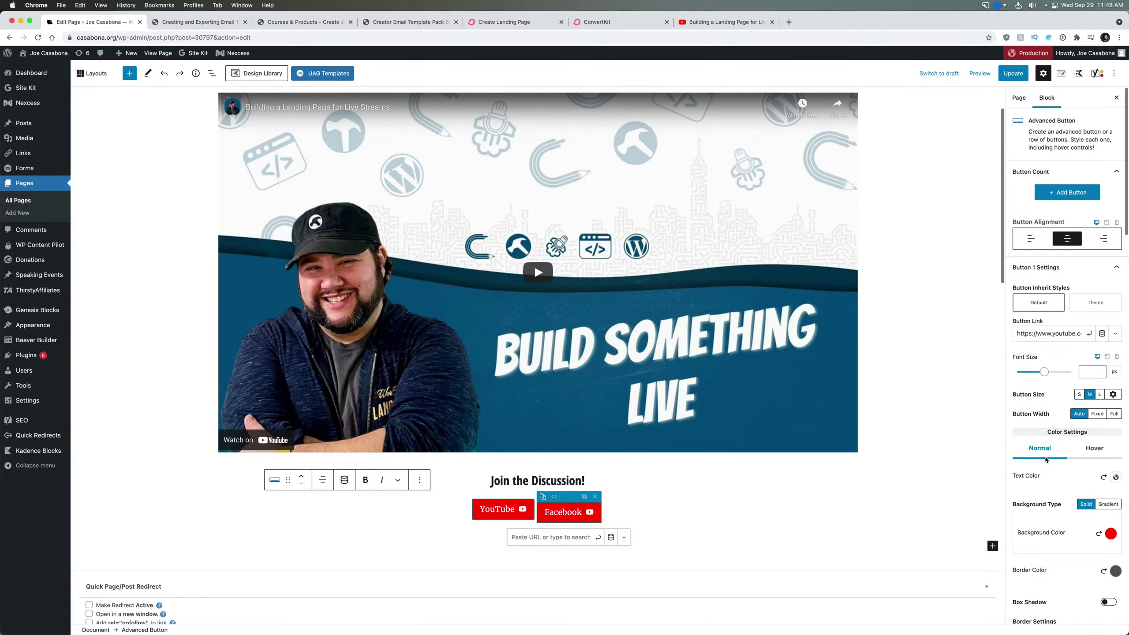
{"action": "scroll", "coordinate": [1068, 448], "scroll_direction": "down", "scroll_amount": 10}
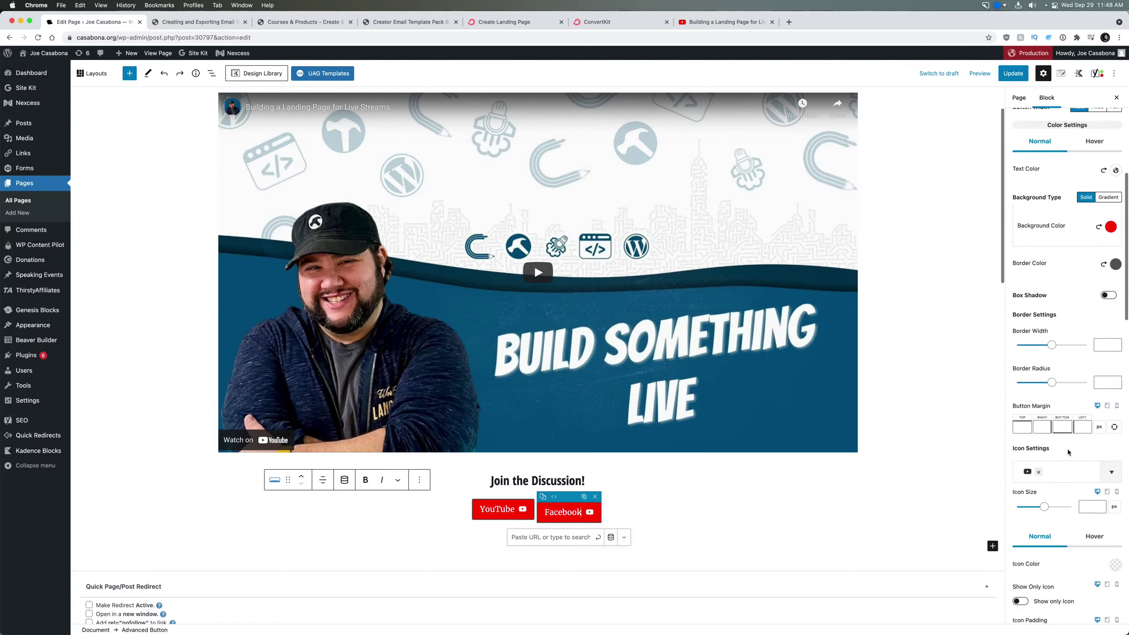
{"action": "scroll", "coordinate": [1078, 396], "scroll_direction": "up", "scroll_amount": 3}
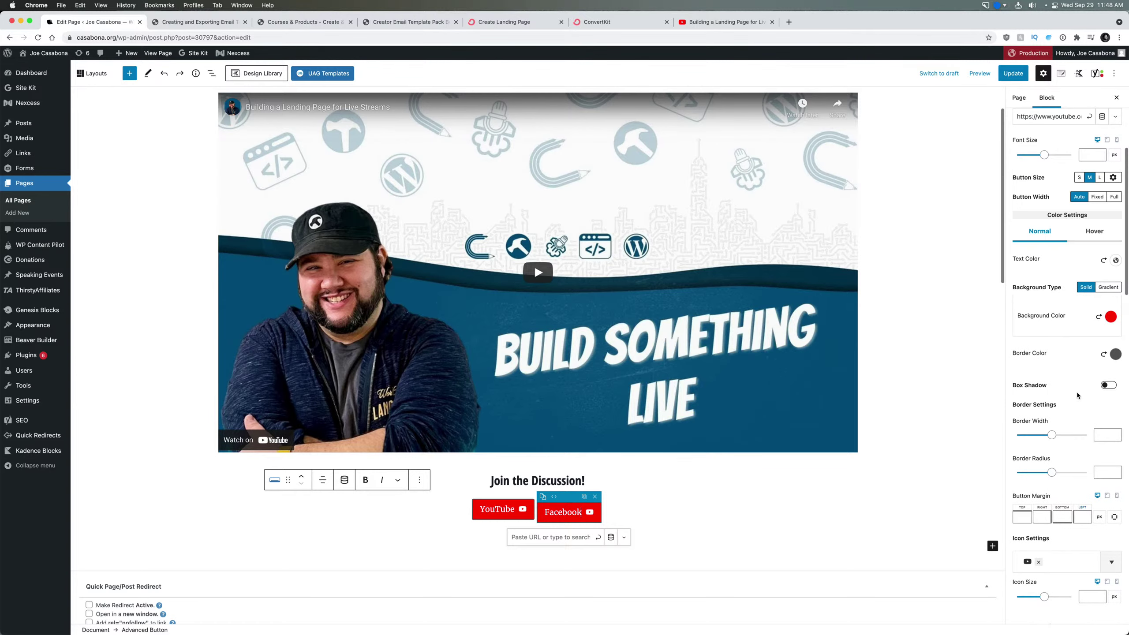
{"action": "scroll", "coordinate": [1078, 395], "scroll_direction": "up", "scroll_amount": 1}
{"action": "scroll", "coordinate": [1078, 395], "scroll_direction": "up", "scroll_amount": 3}
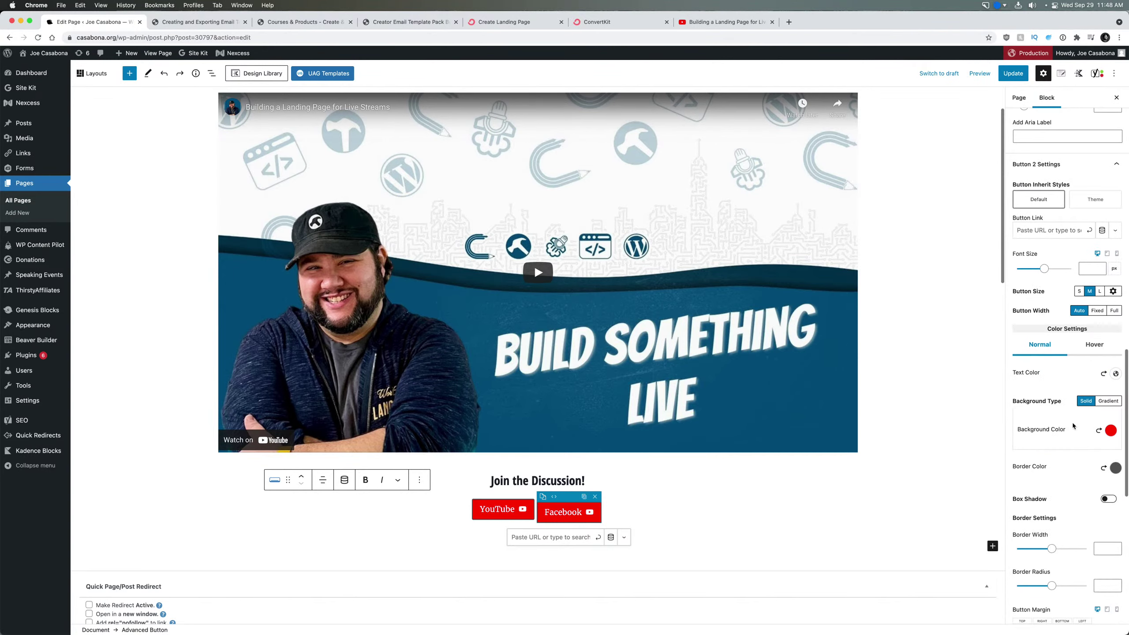
{"action": "scroll", "coordinate": [1072, 426], "scroll_direction": "down", "scroll_amount": 10}
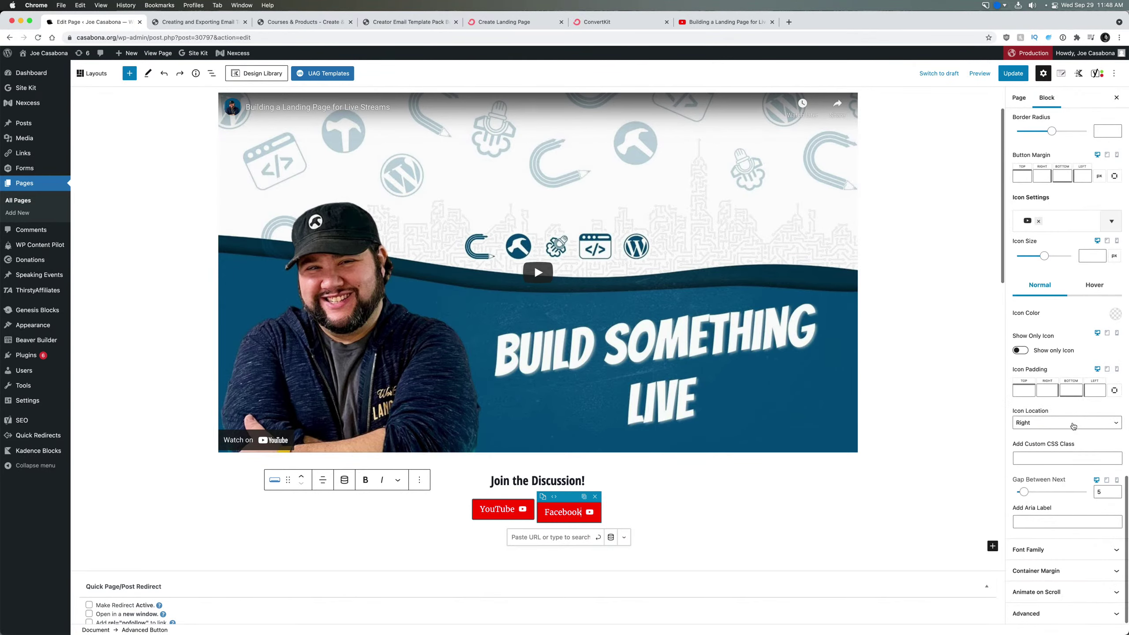
{"action": "scroll", "coordinate": [1072, 426], "scroll_direction": "up", "scroll_amount": 5}
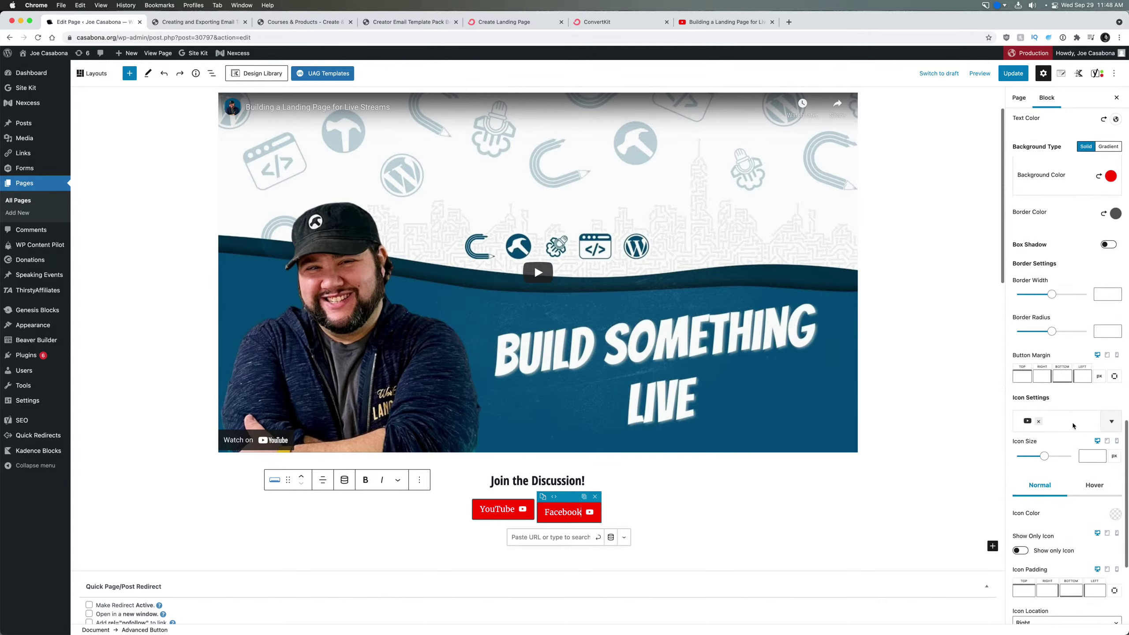
{"action": "scroll", "coordinate": [1073, 425], "scroll_direction": "up", "scroll_amount": 5}
{"action": "scroll", "coordinate": [1073, 425], "scroll_direction": "down", "scroll_amount": 12}
{"action": "scroll", "coordinate": [1072, 425], "scroll_direction": "up", "scroll_amount": 7}
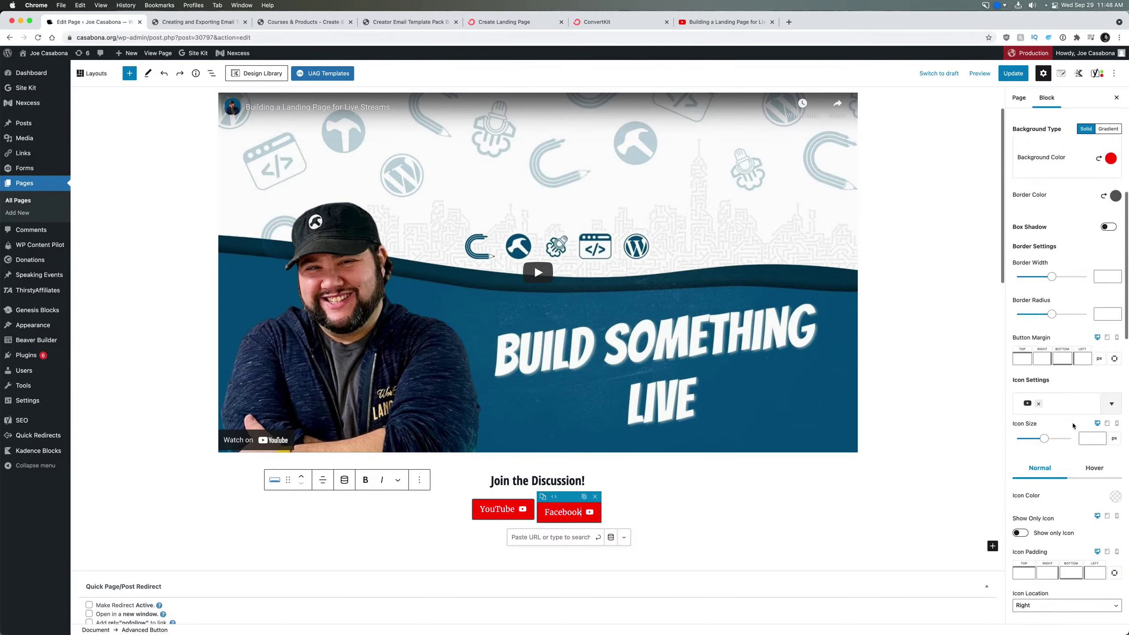
{"action": "scroll", "coordinate": [1073, 426], "scroll_direction": "up", "scroll_amount": 8}
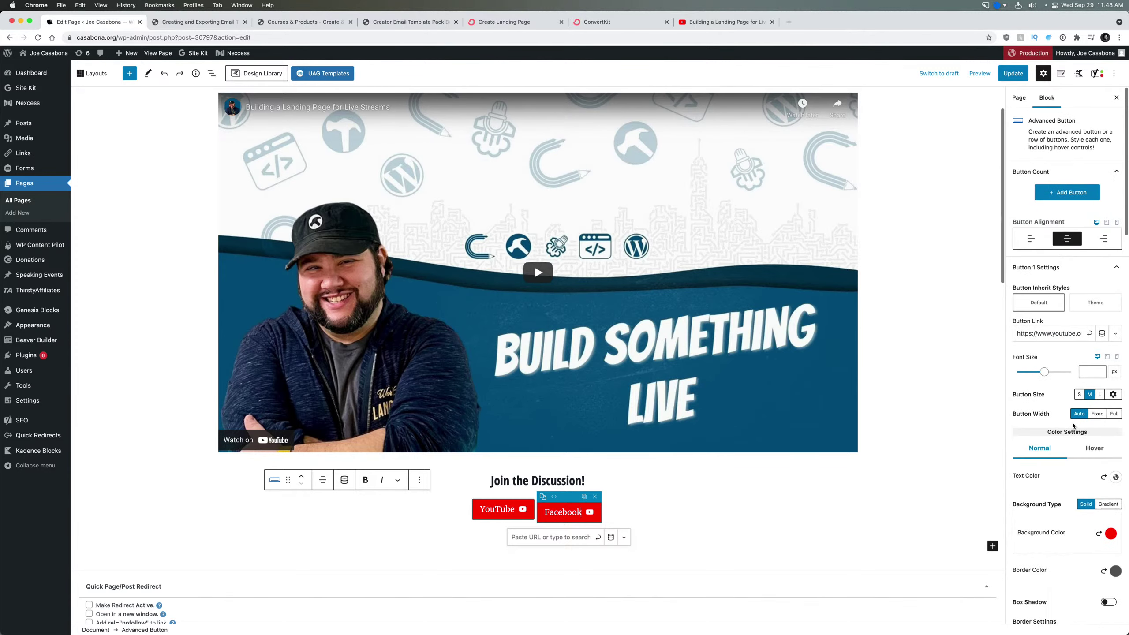
{"action": "left_click", "coordinate": [1116, 268]}
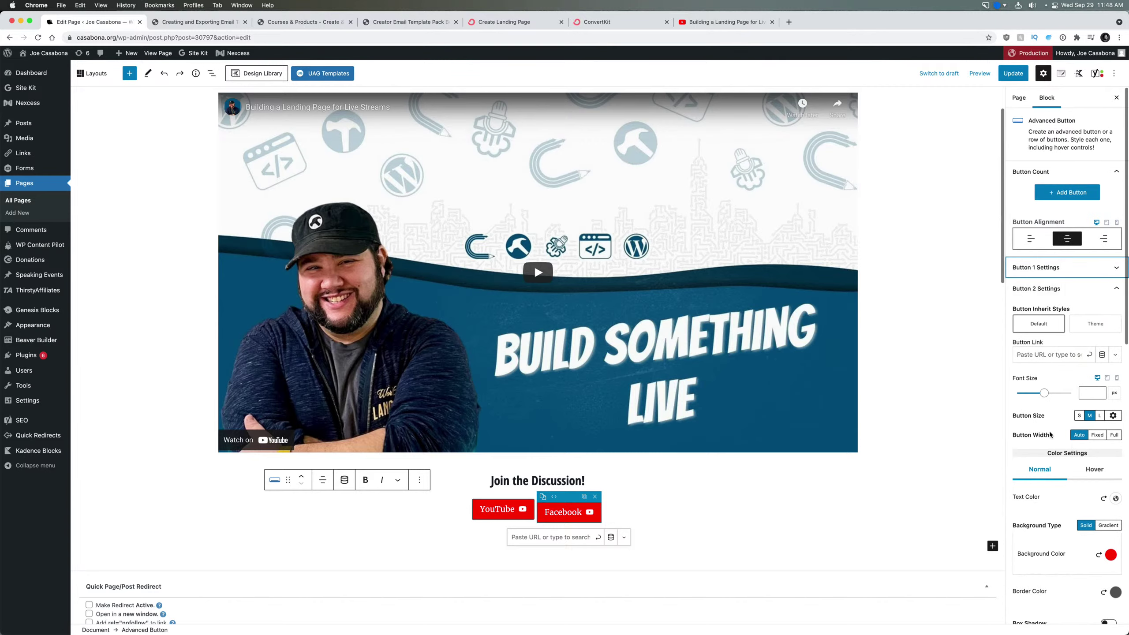
Step: Set the Facebook button's solid background color to #056fe5
{"action": "scroll", "coordinate": [1058, 452], "scroll_direction": "down", "scroll_amount": 2}
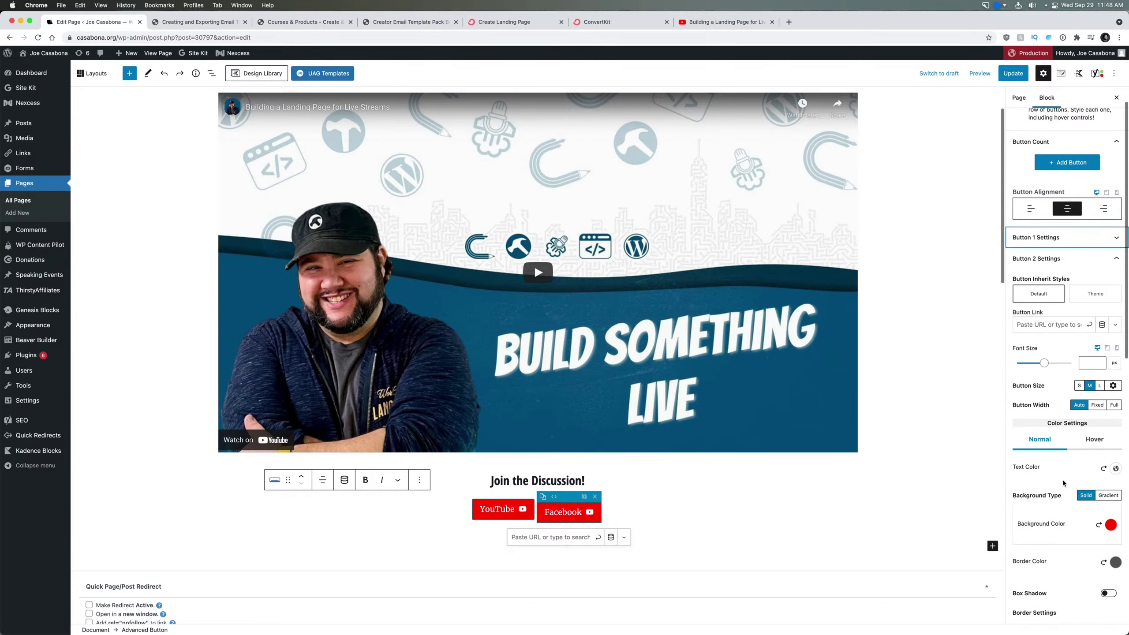
{"action": "left_click", "coordinate": [1111, 525]}
{"action": "double_click", "coordinate": [997, 475]}
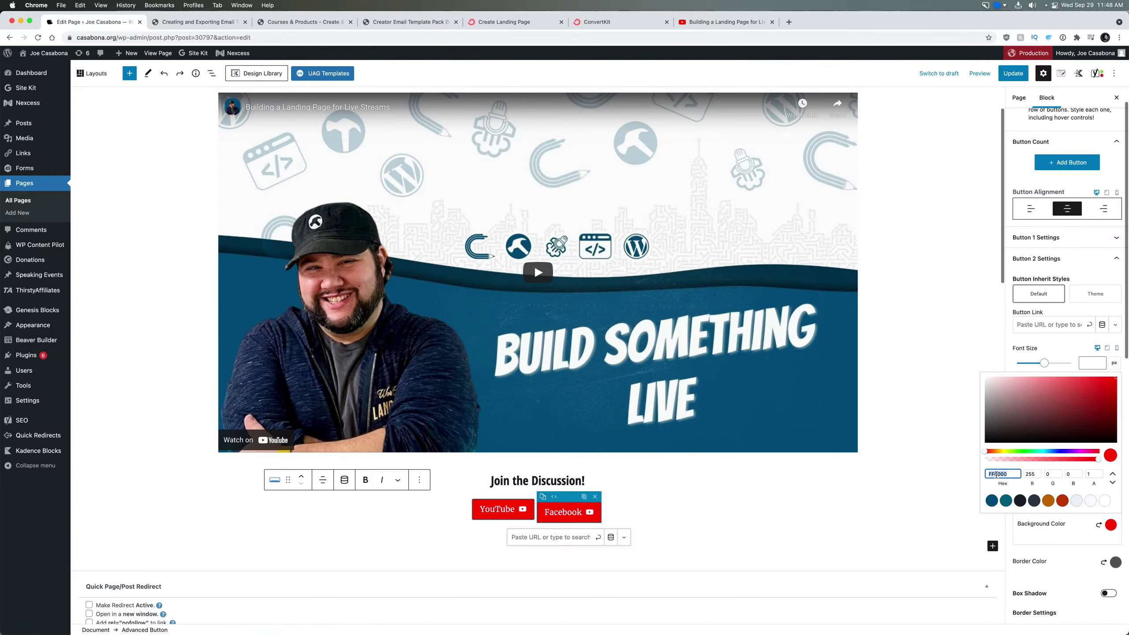
{"action": "type", "text": "#056fe5"}
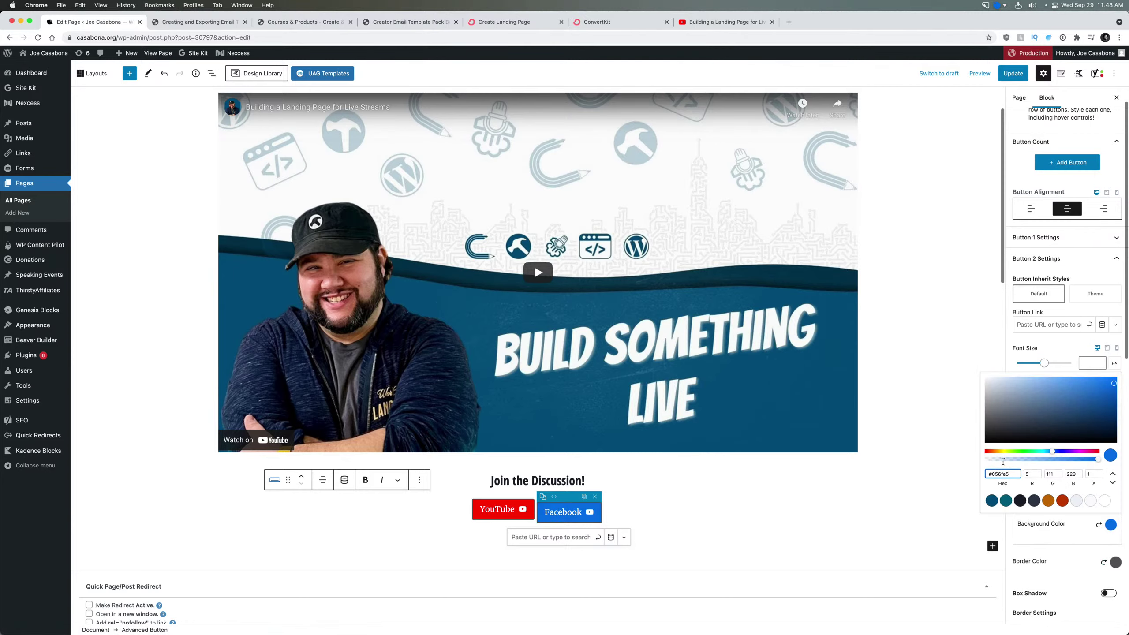
{"action": "left_click", "coordinate": [1052, 342]}
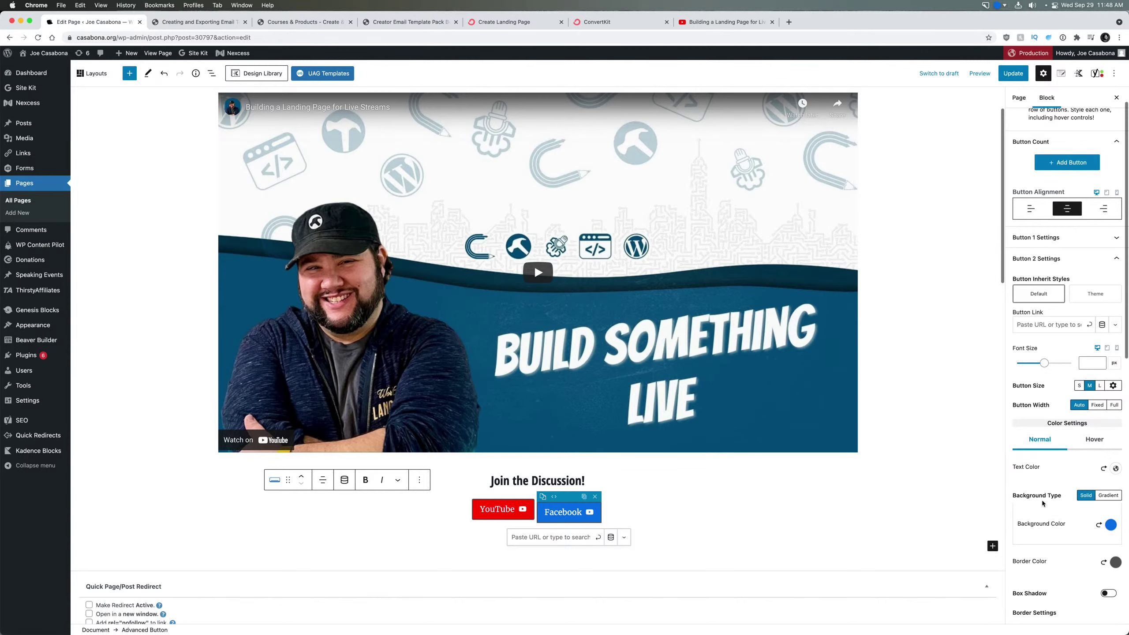
Step: Replace the Facebook button's YouTube icon with the square Facebook icon found by searching the icons for "Facebook"
{"action": "scroll", "coordinate": [1042, 499], "scroll_direction": "down", "scroll_amount": 2}
{"action": "scroll", "coordinate": [1041, 503], "scroll_direction": "down", "scroll_amount": 3}
{"action": "left_click", "coordinate": [1039, 555]}
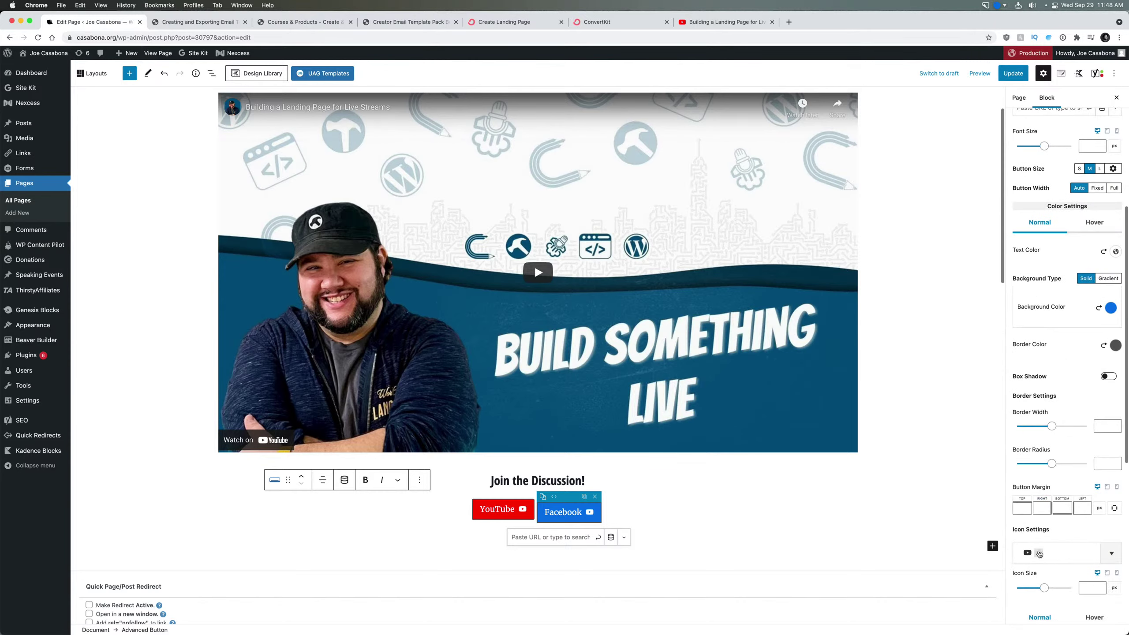
{"action": "left_click", "coordinate": [1039, 555]}
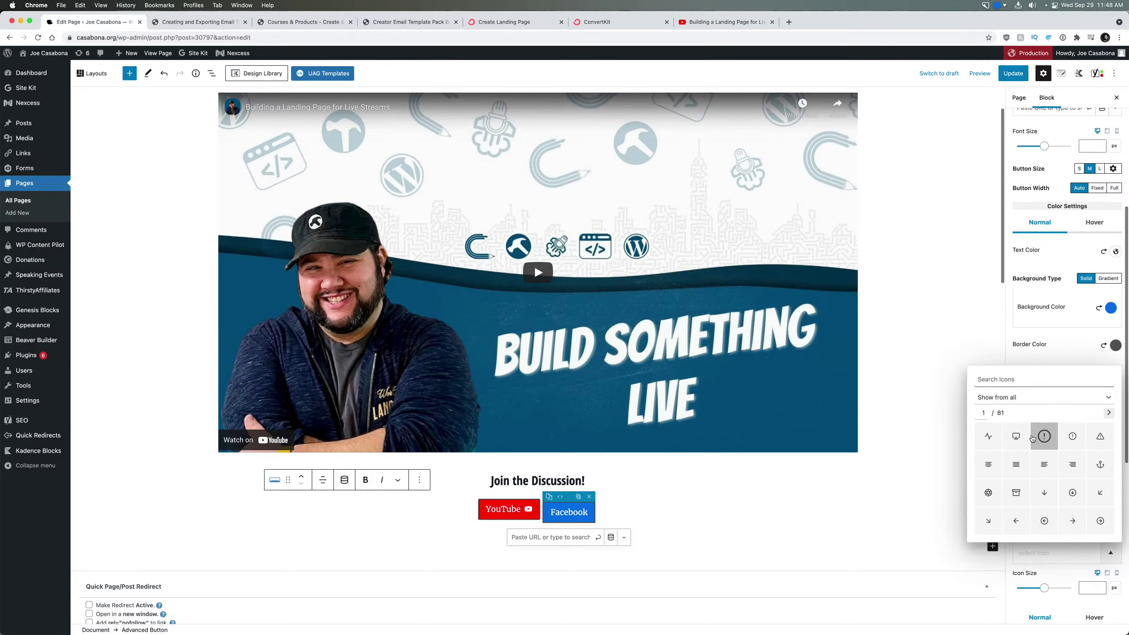
{"action": "type", "text": "Facebook"}
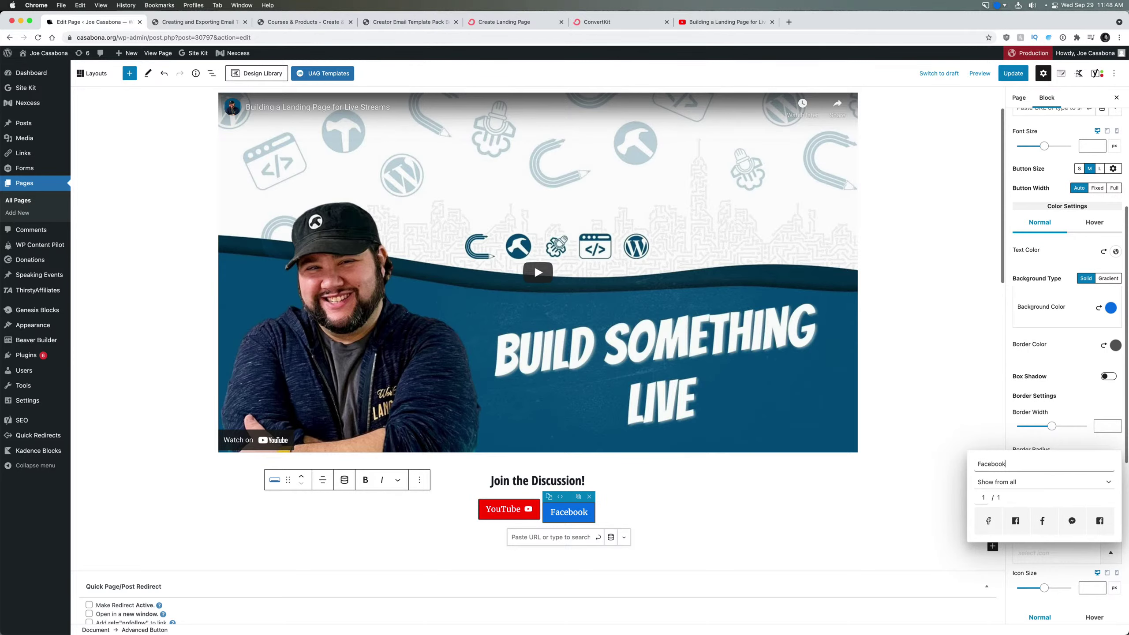
{"action": "left_click", "coordinate": [1099, 520]}
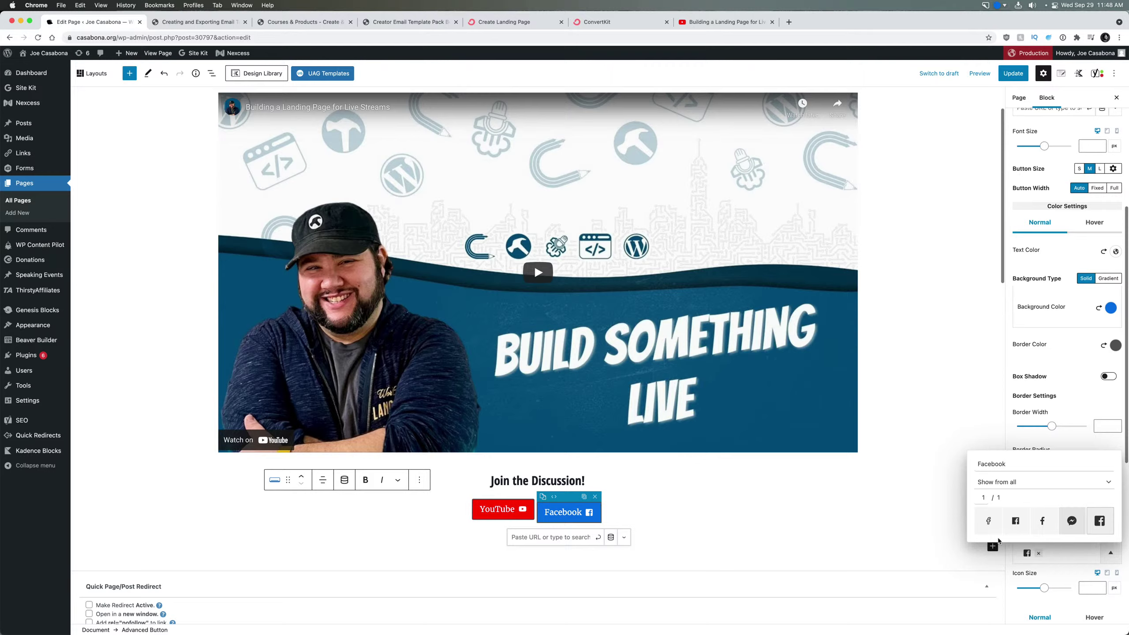
Step: Open the streamer's Facebook profile page in a new browser tab and select its web address
{"action": "left_click", "coordinate": [789, 21]}
{"action": "type", "text": "facebook.com"}
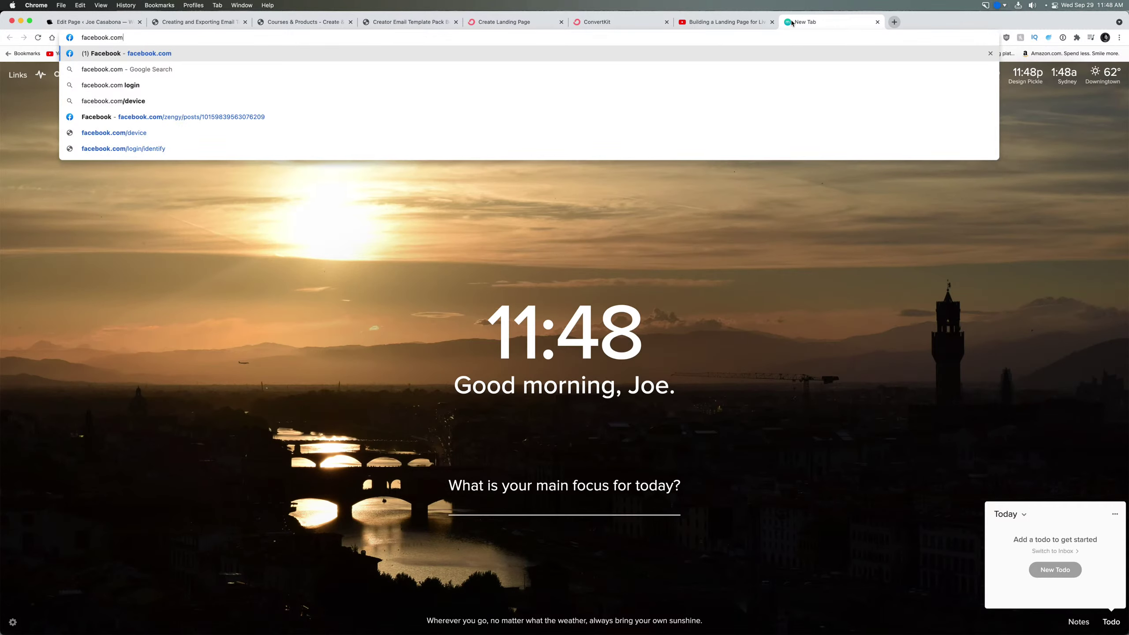
{"action": "type", "text": "/jcasa"}
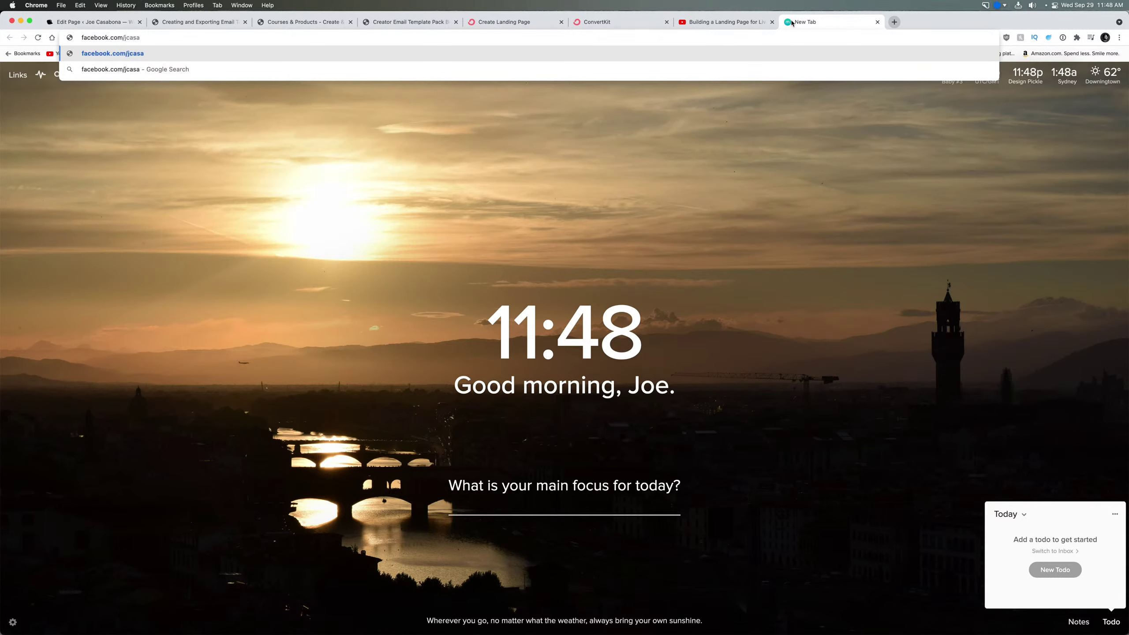
{"action": "type", "text": "bona"}
{"action": "key", "text": "Return"}
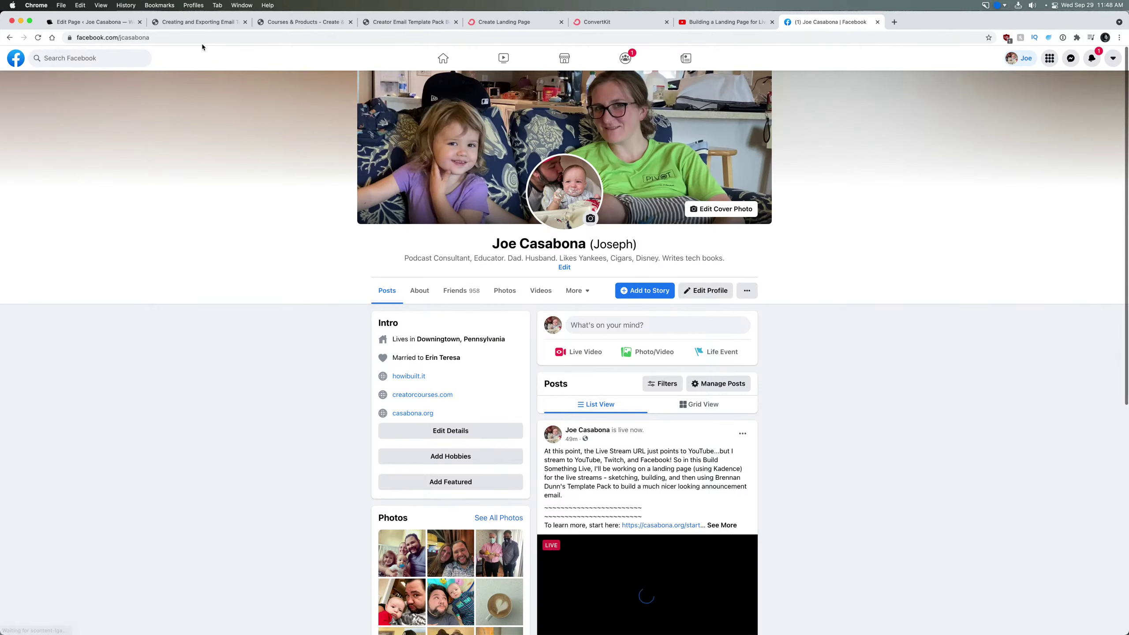
{"action": "left_click", "coordinate": [157, 39]}
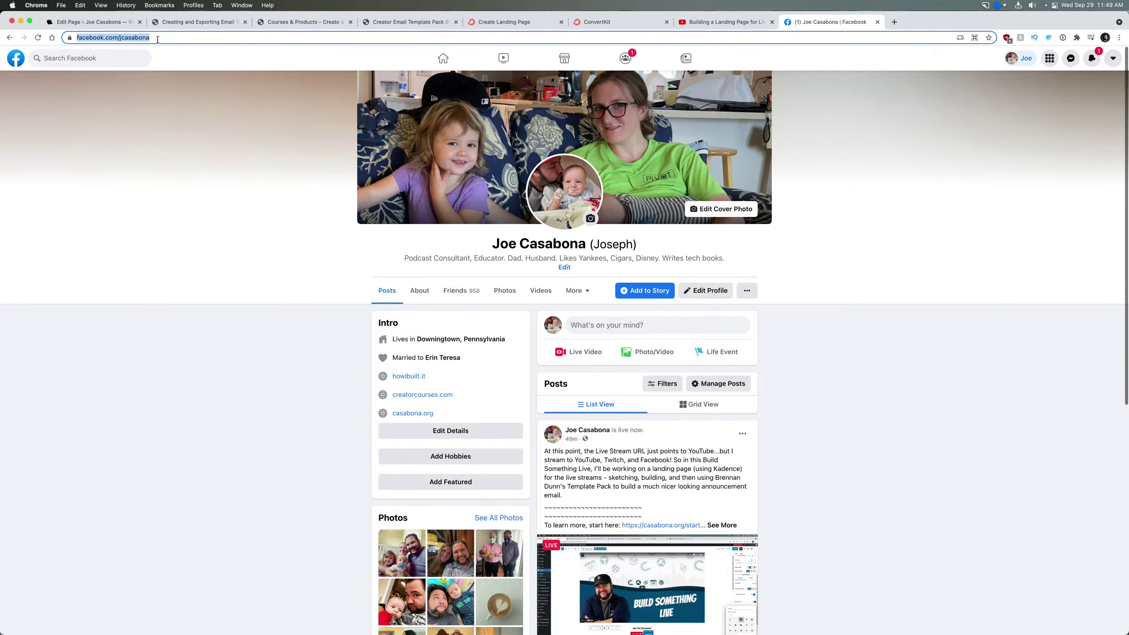
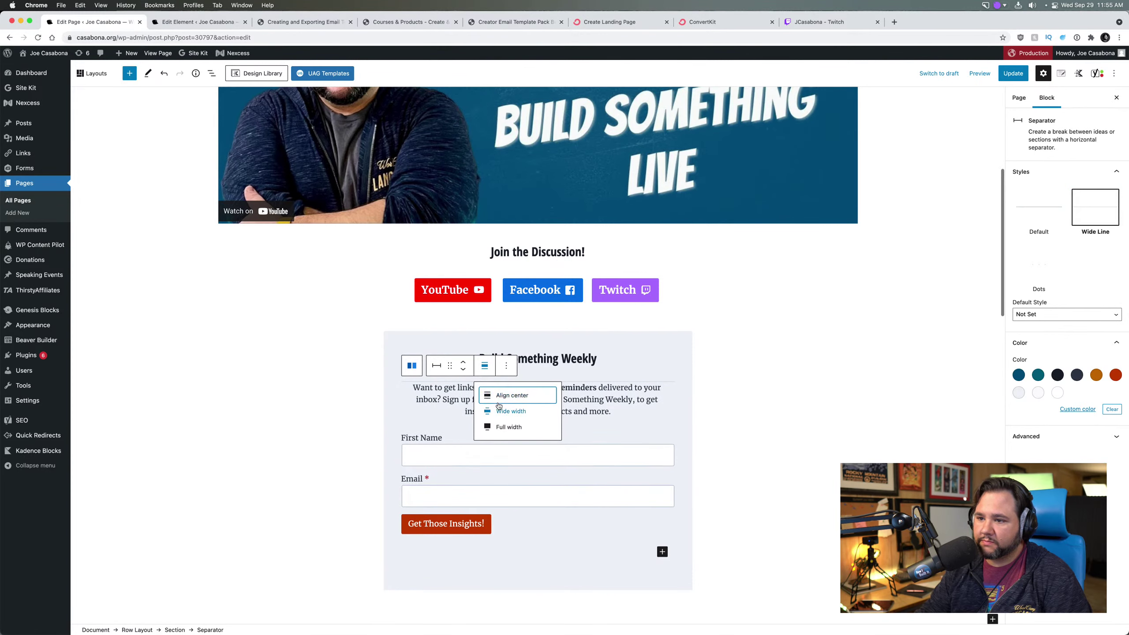
Step: Center-align the separator below the "Build Something Weekly" heading and update the page
{"action": "left_click", "coordinate": [500, 394]}
{"action": "left_click", "coordinate": [781, 422]}
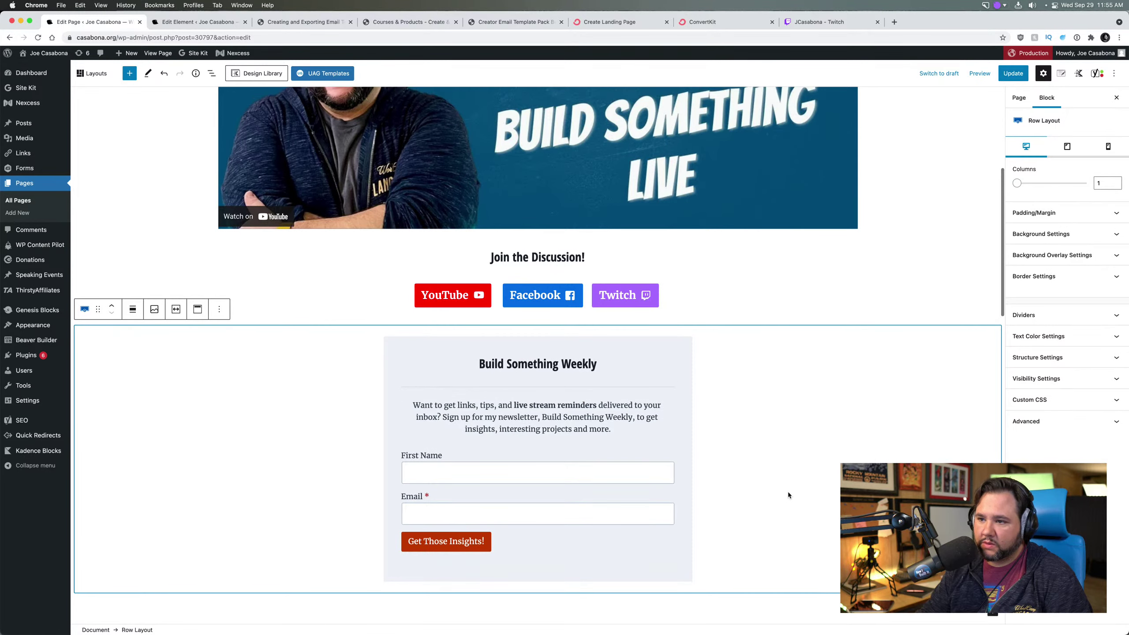
{"action": "scroll", "coordinate": [788, 494], "scroll_direction": "up", "scroll_amount": 2}
{"action": "scroll", "coordinate": [788, 494], "scroll_direction": "up", "scroll_amount": 6}
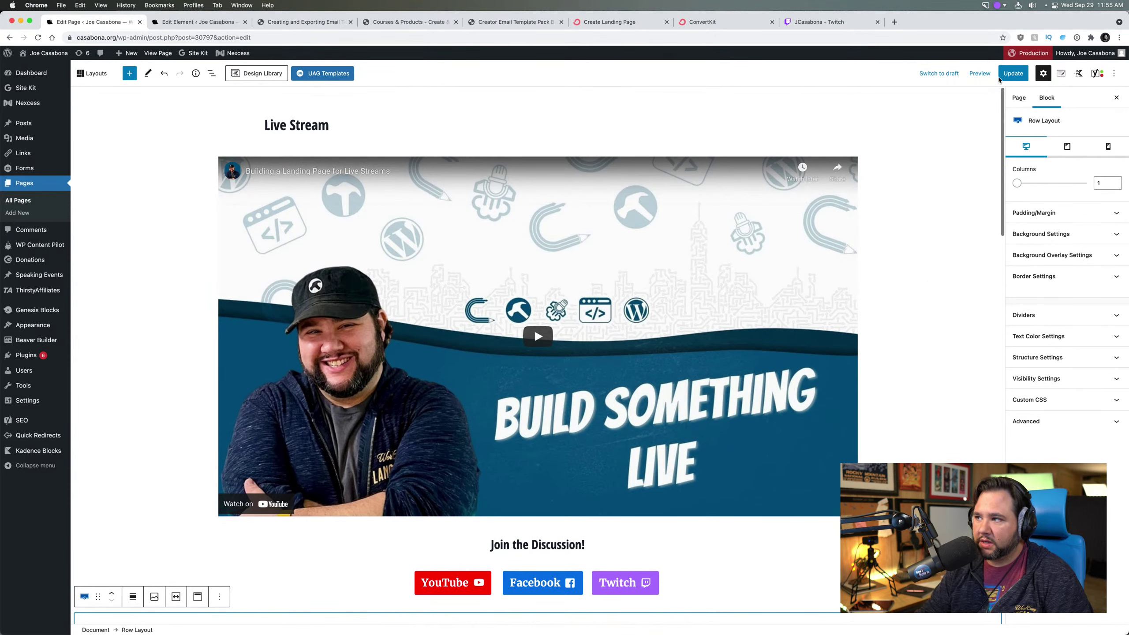
{"action": "left_click", "coordinate": [1000, 78]}
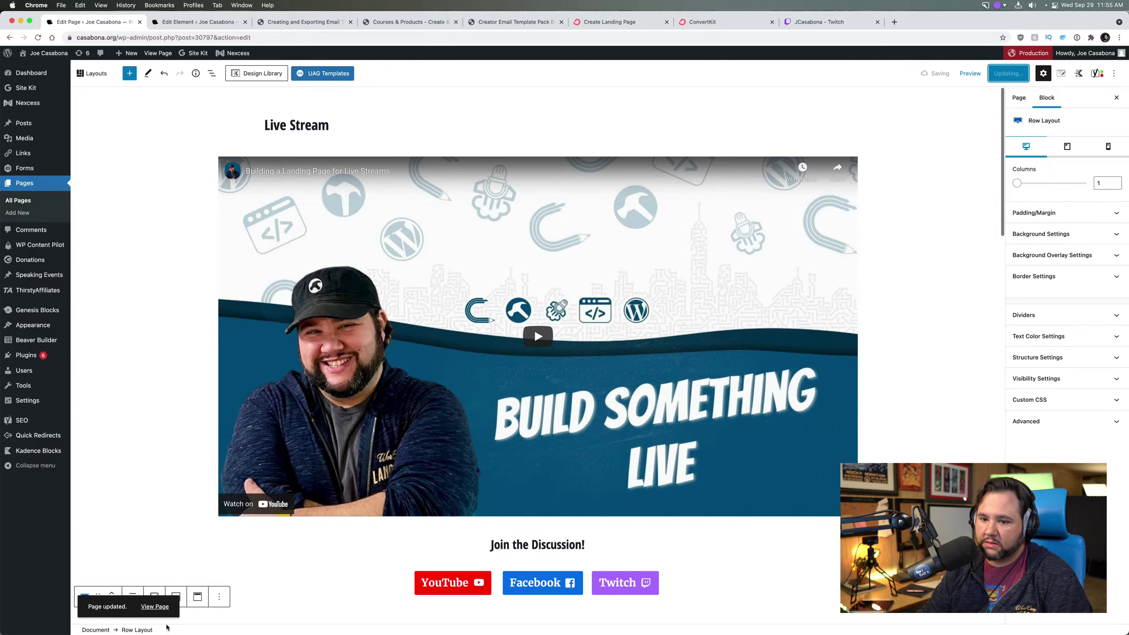
Step: View the published Live Stream page and review its video, discussion buttons and newsletter signup form
{"action": "left_click", "coordinate": [155, 606]}
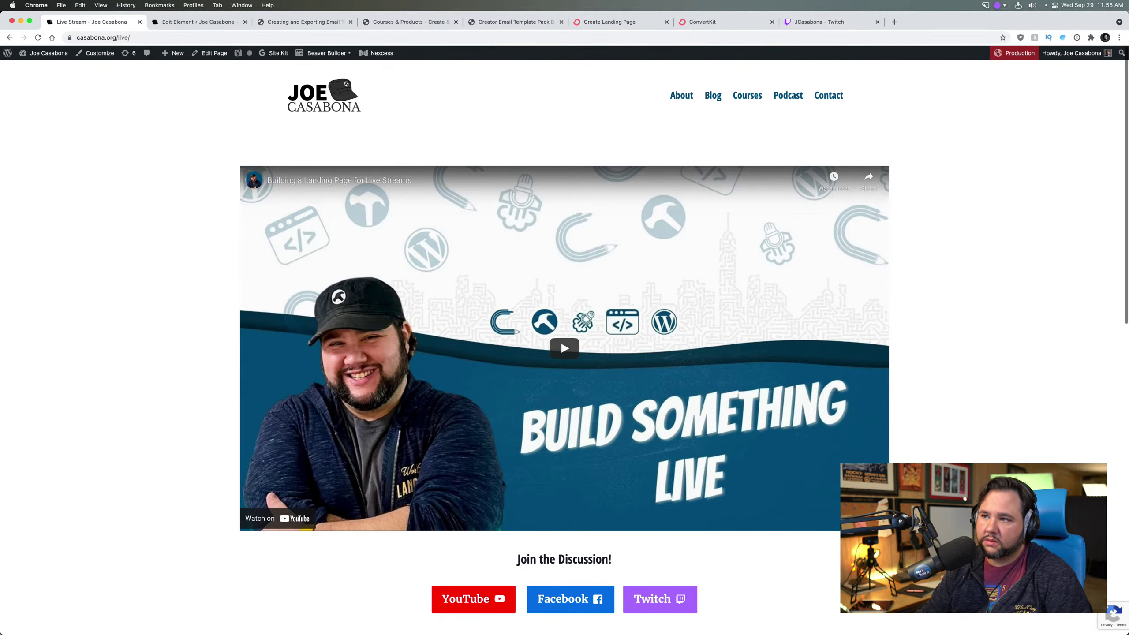
{"action": "scroll", "coordinate": [565, 347], "scroll_direction": "down", "scroll_amount": 6}
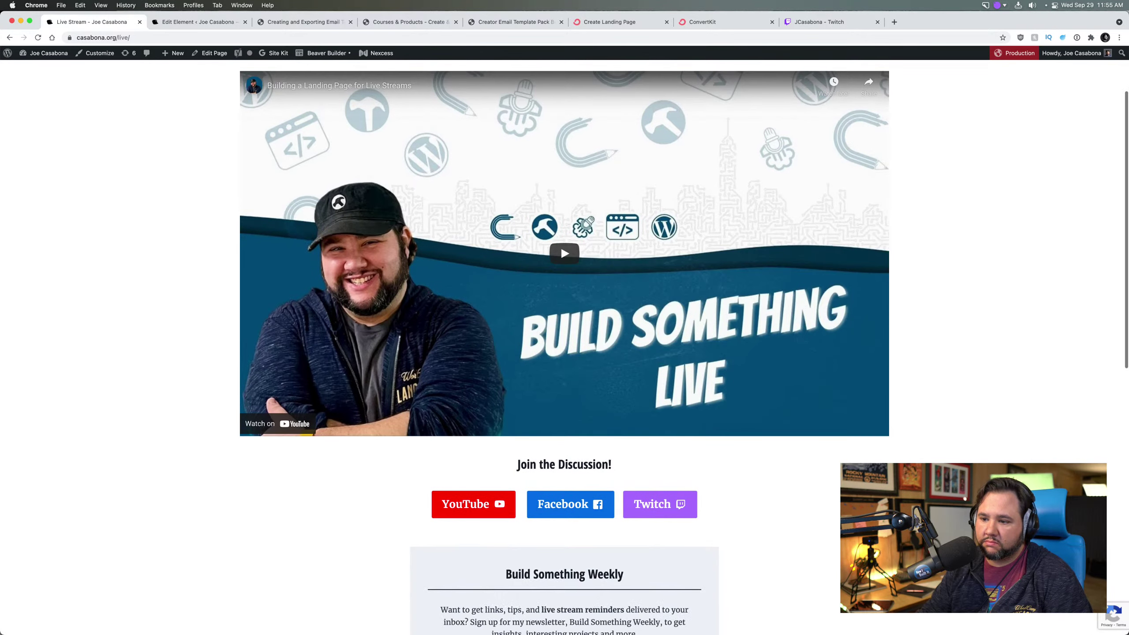
{"action": "scroll", "coordinate": [564, 347], "scroll_direction": "down", "scroll_amount": 2}
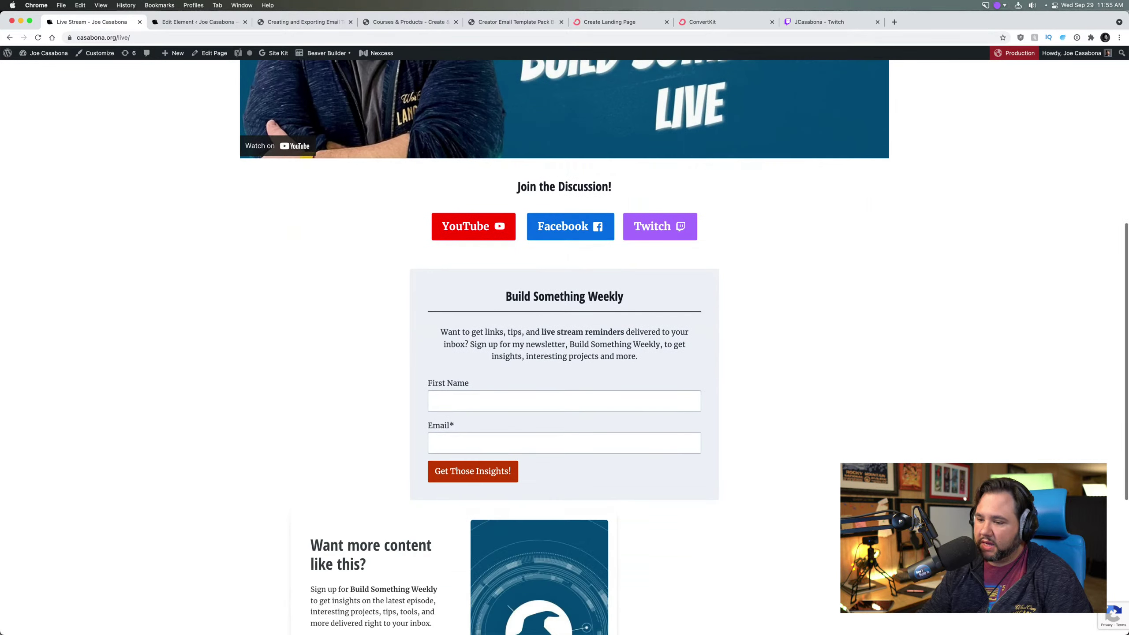
{"action": "scroll", "coordinate": [564, 348], "scroll_direction": "down", "scroll_amount": 1}
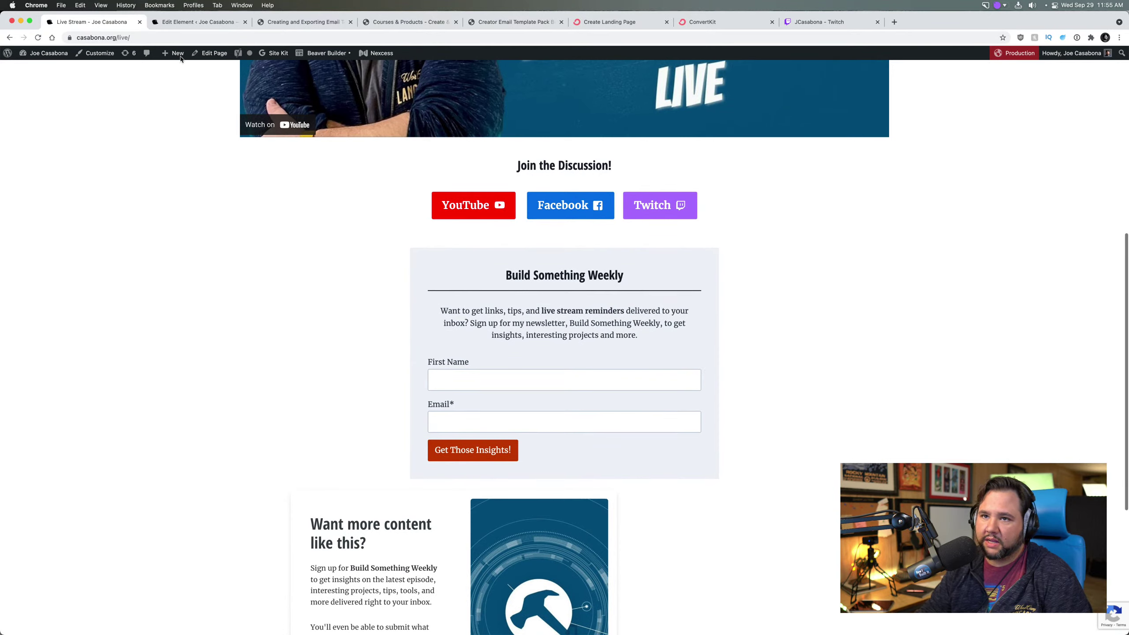
Step: Reopen the Live Stream page in the editor and recover the invalid discussion buttons block
{"action": "left_click", "coordinate": [211, 53]}
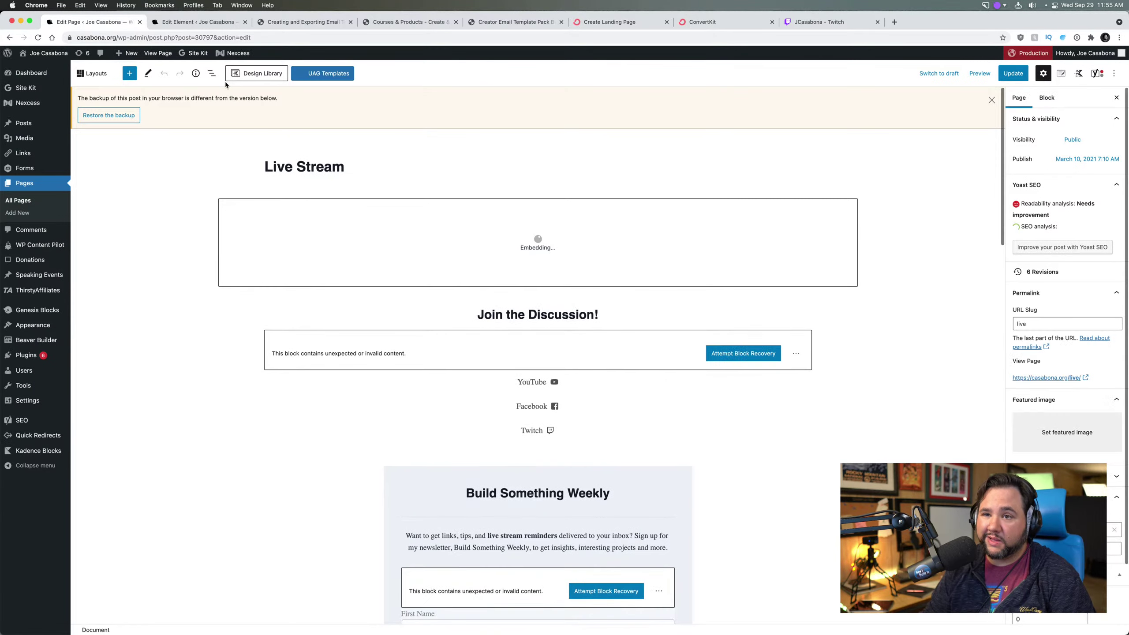
{"action": "scroll", "coordinate": [386, 330], "scroll_direction": "down", "scroll_amount": 5}
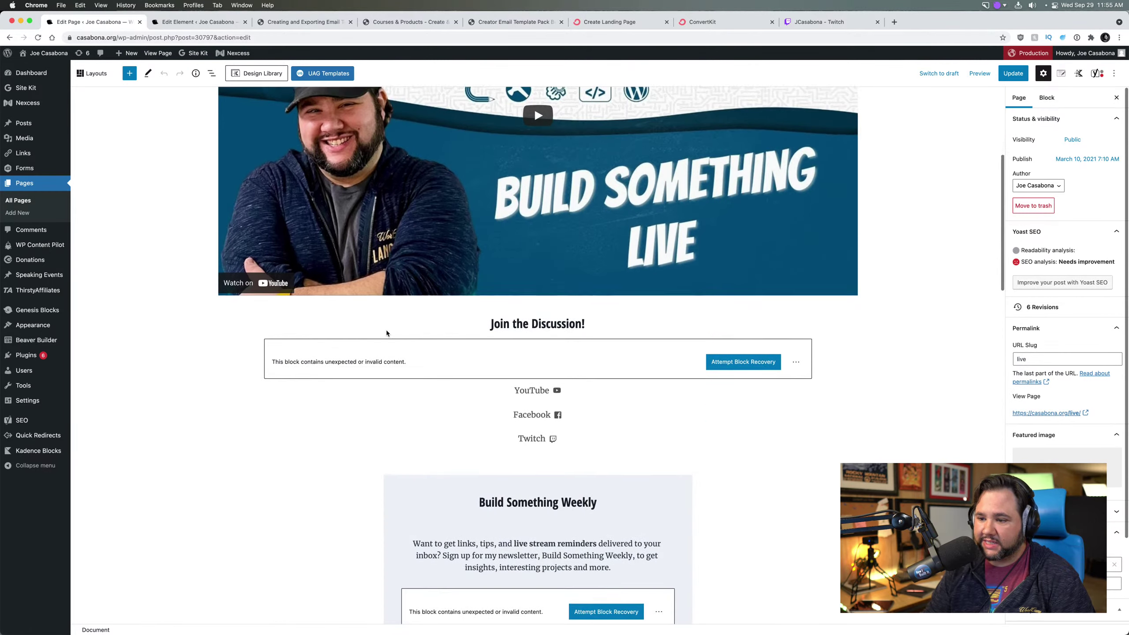
{"action": "scroll", "coordinate": [386, 332], "scroll_direction": "down", "scroll_amount": 2}
{"action": "left_click", "coordinate": [729, 291]}
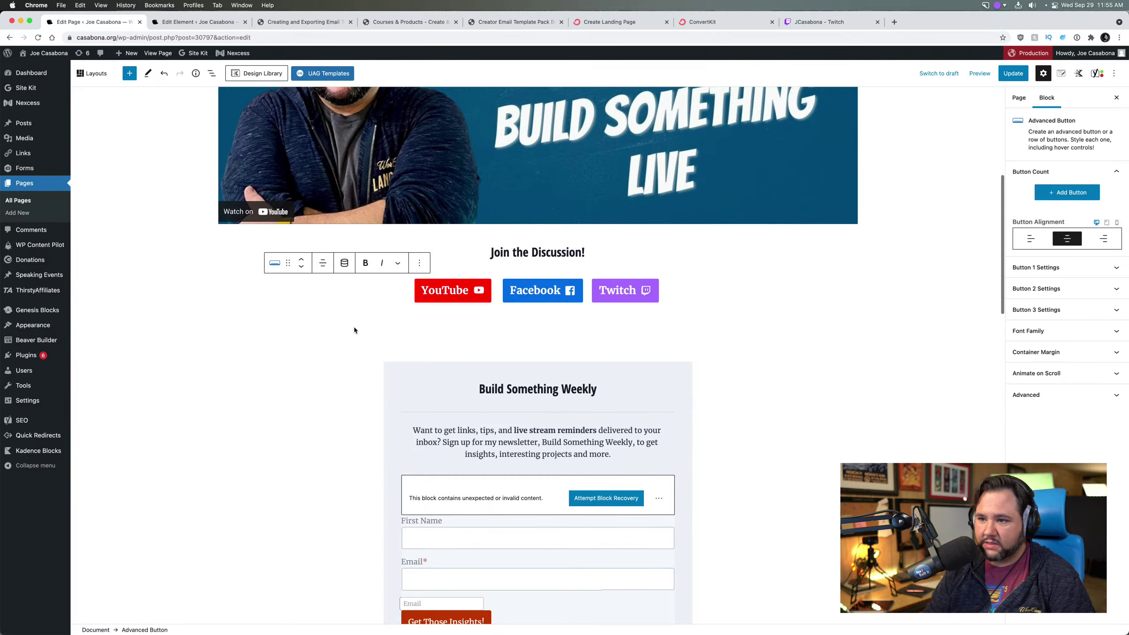
Step: Recover the invalid form block in the "Build Something Weekly" section
{"action": "scroll", "coordinate": [354, 330], "scroll_direction": "down", "scroll_amount": 4}
{"action": "left_click", "coordinate": [609, 320]}
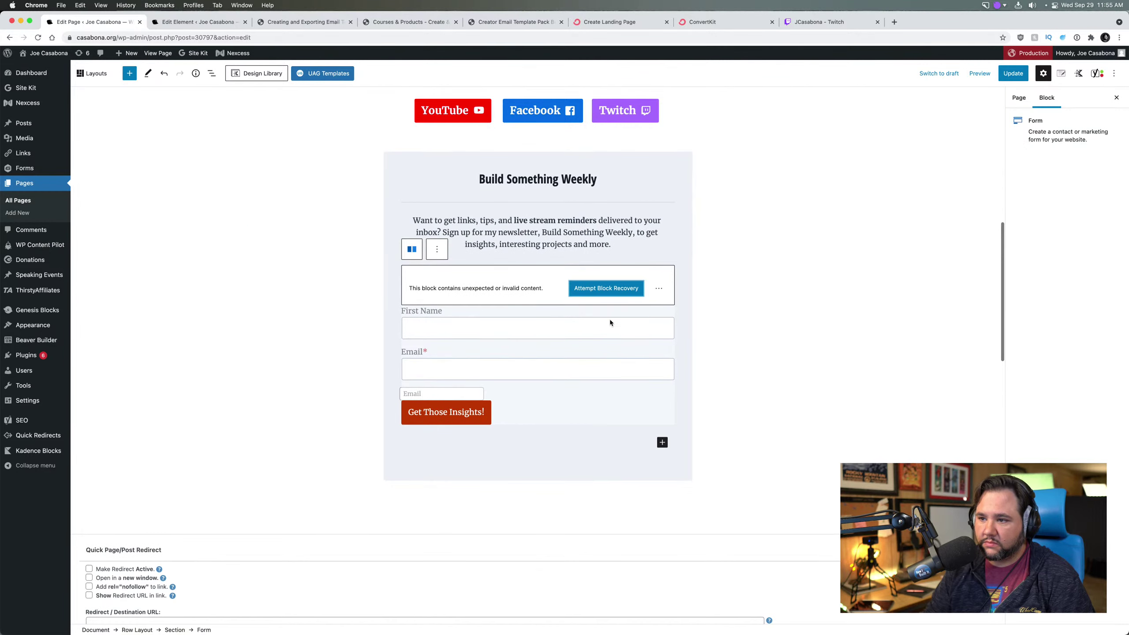
{"action": "left_click", "coordinate": [617, 289]}
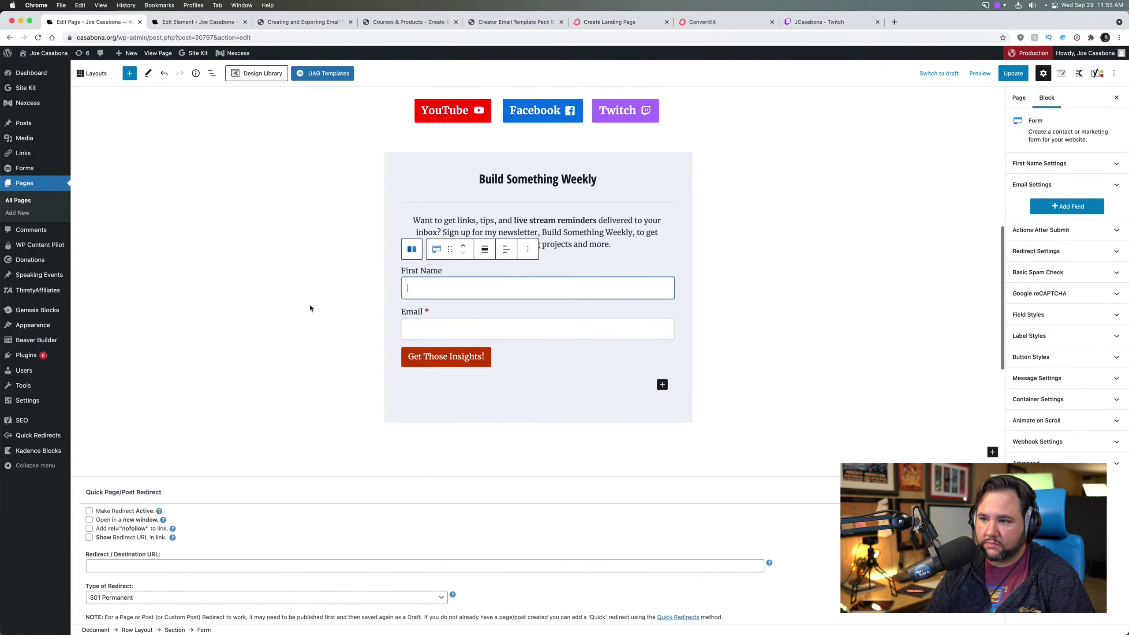
Step: Set the page's ConvertKit form to None and update the Live Stream page
{"action": "scroll", "coordinate": [269, 317], "scroll_direction": "down", "scroll_amount": 6}
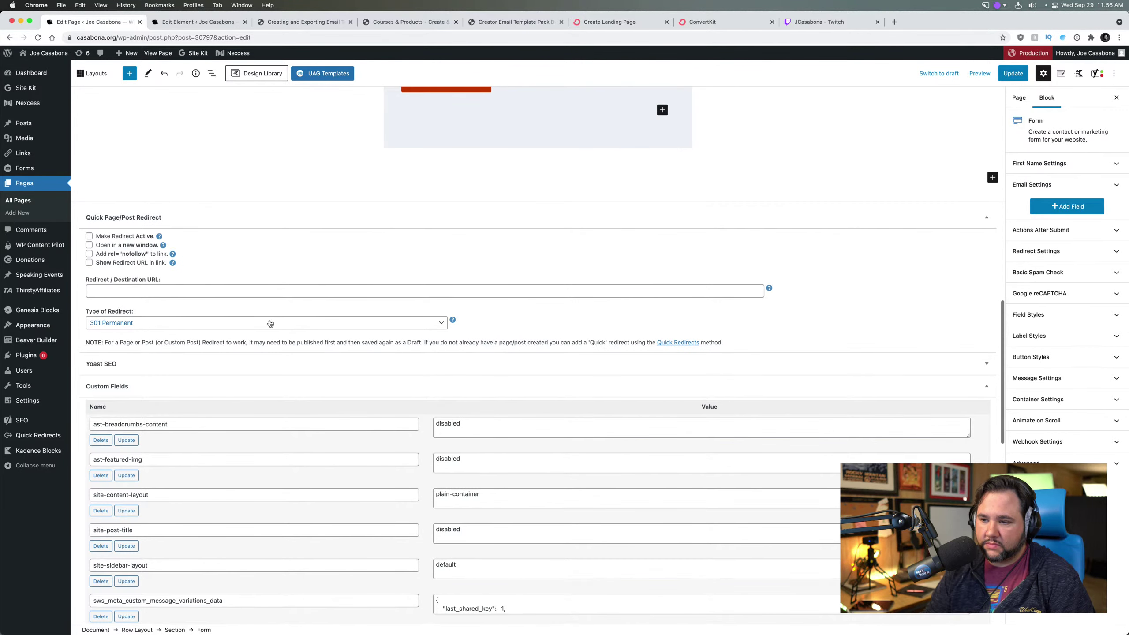
{"action": "scroll", "coordinate": [267, 305], "scroll_direction": "down", "scroll_amount": 15}
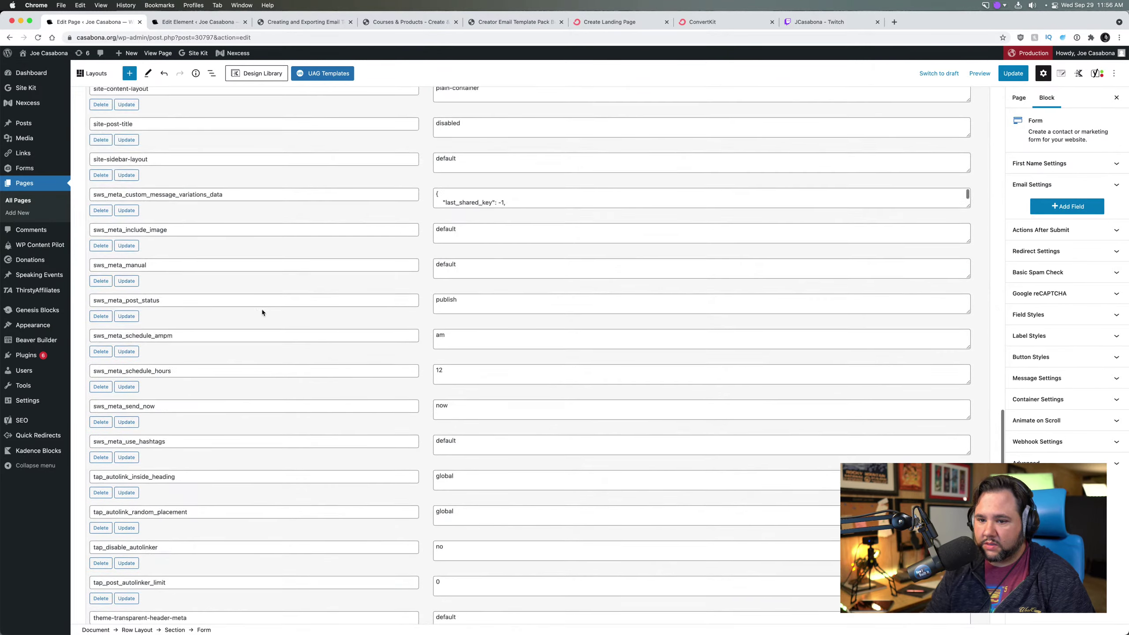
{"action": "left_click", "coordinate": [209, 525]}
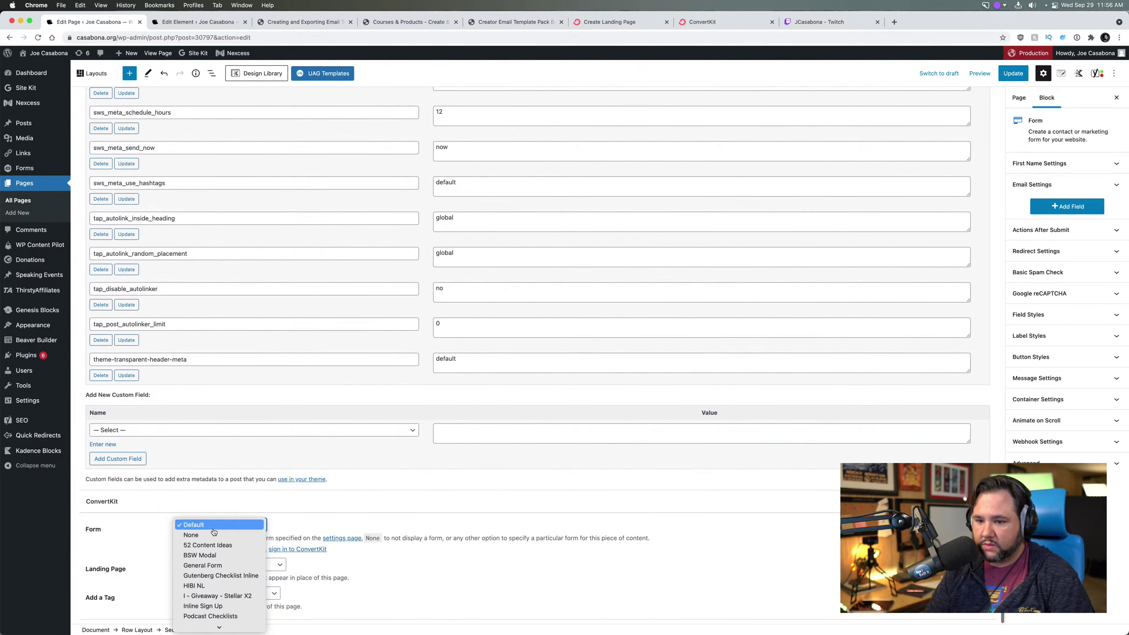
{"action": "left_click", "coordinate": [209, 536]}
{"action": "scroll", "coordinate": [744, 401], "scroll_direction": "up", "scroll_amount": 20}
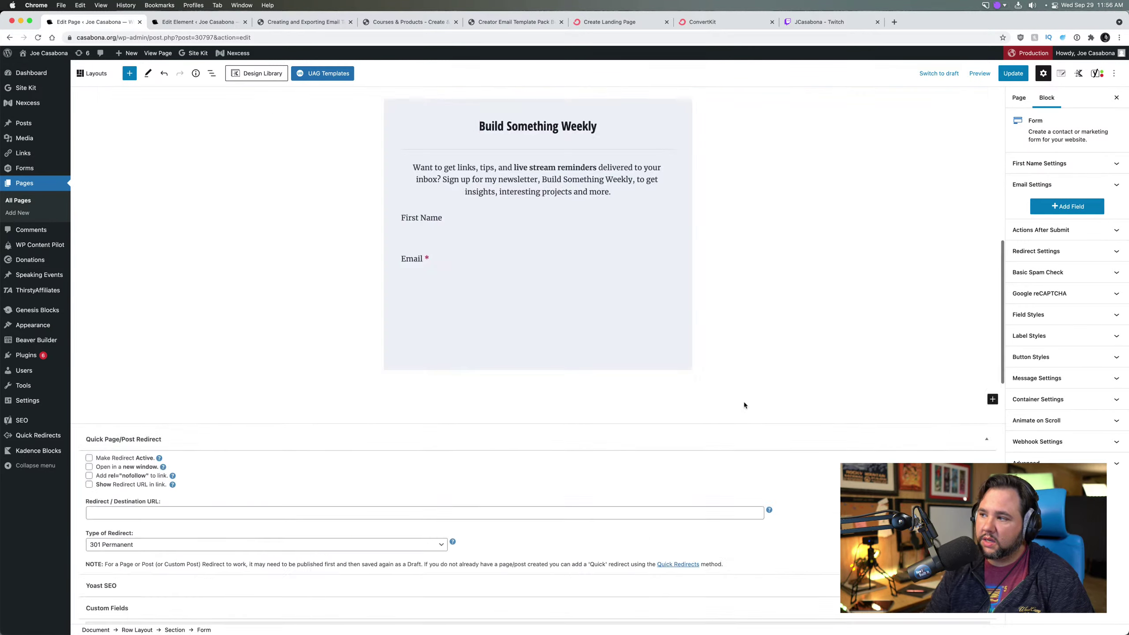
{"action": "left_click", "coordinate": [1009, 77]}
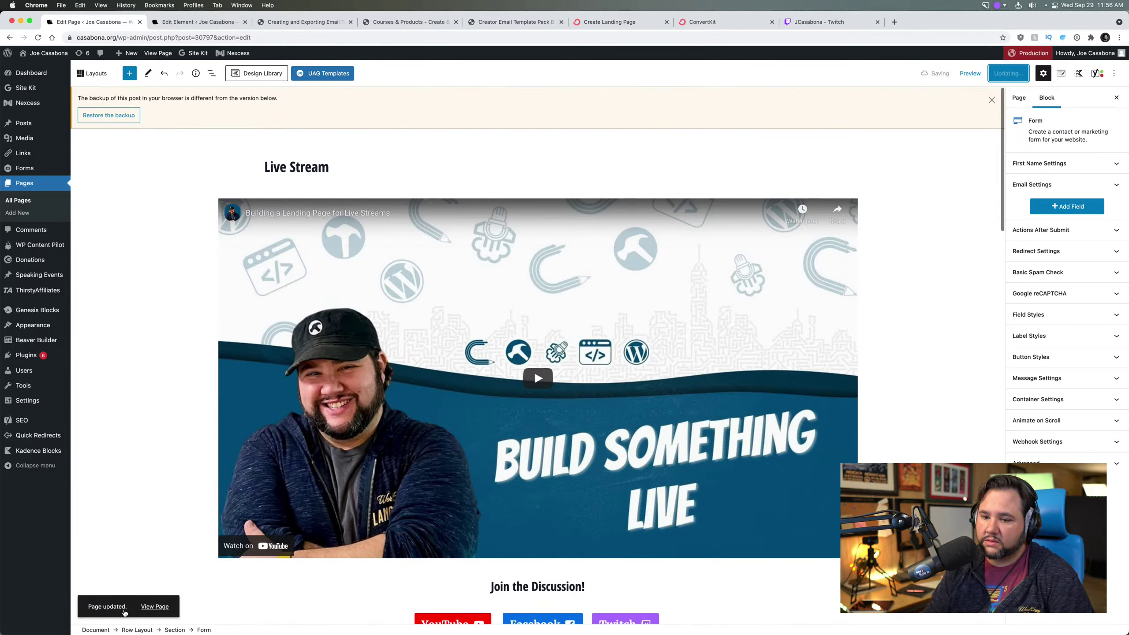
Step: View the published Live Stream page and check the layout from the video down to the footer
{"action": "left_click", "coordinate": [155, 609]}
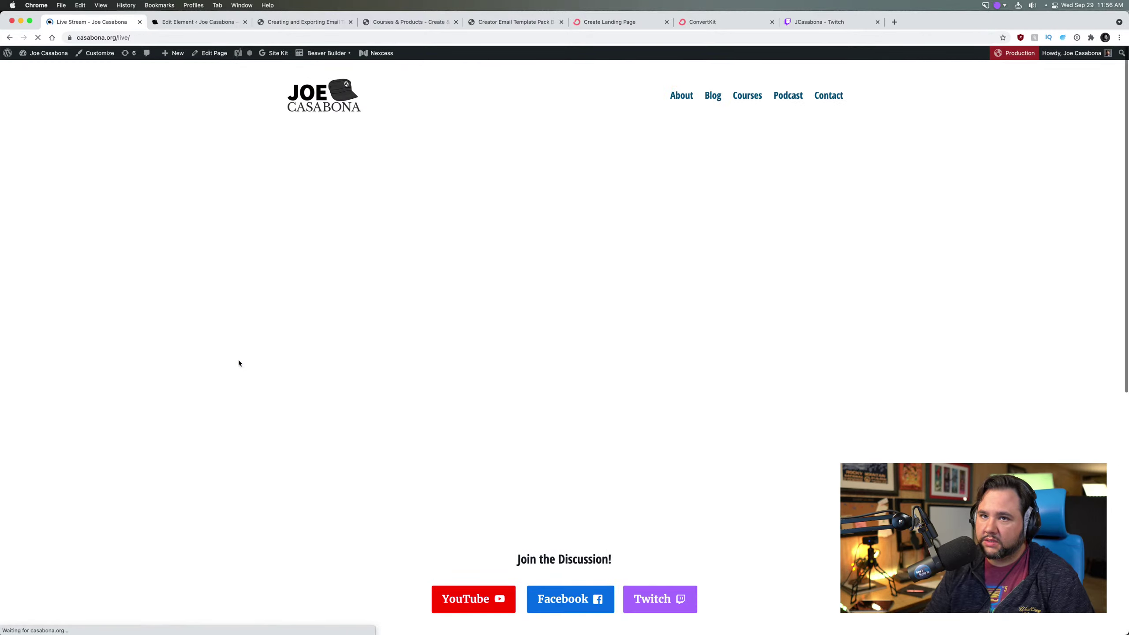
{"action": "scroll", "coordinate": [186, 423], "scroll_direction": "down", "scroll_amount": 10}
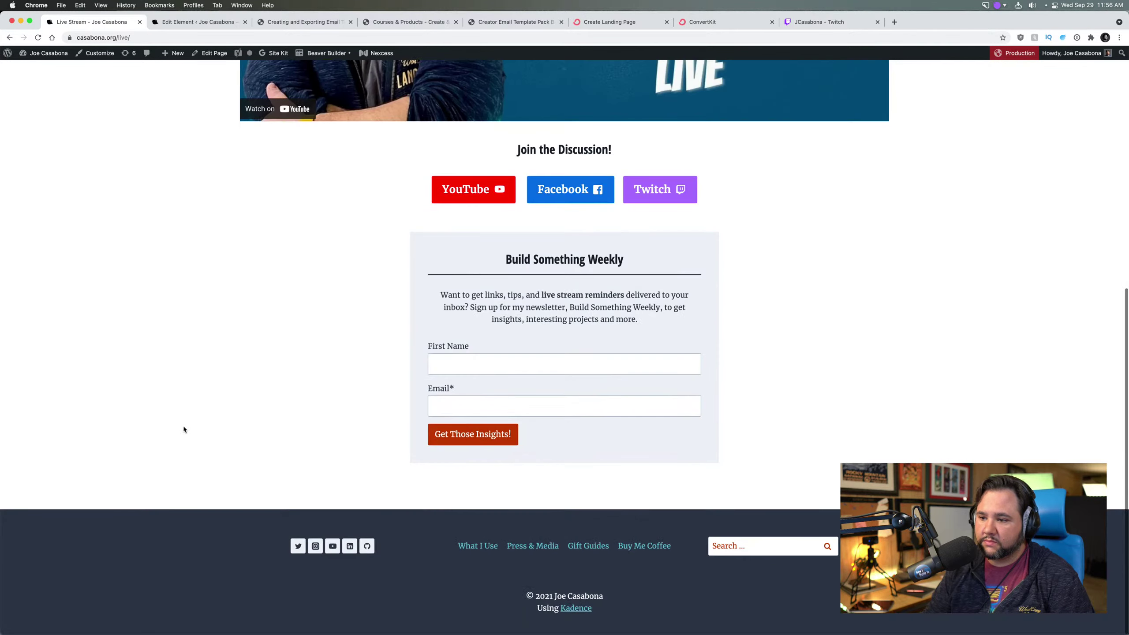
{"action": "scroll", "coordinate": [183, 430], "scroll_direction": "up", "scroll_amount": 2}
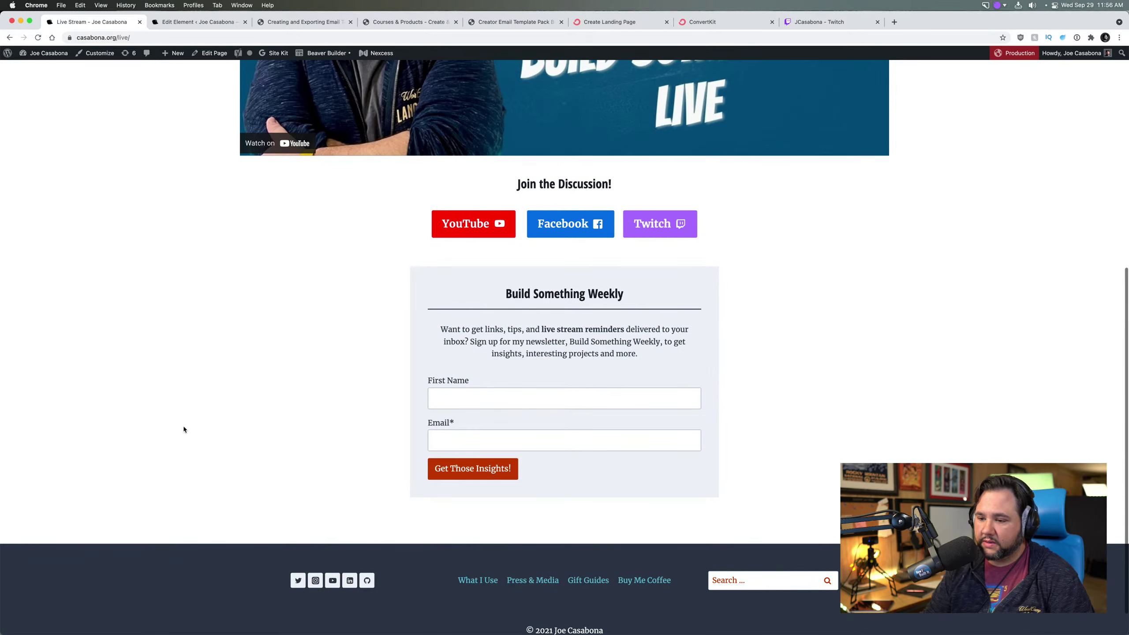
{"action": "scroll", "coordinate": [184, 429], "scroll_direction": "up", "scroll_amount": 8}
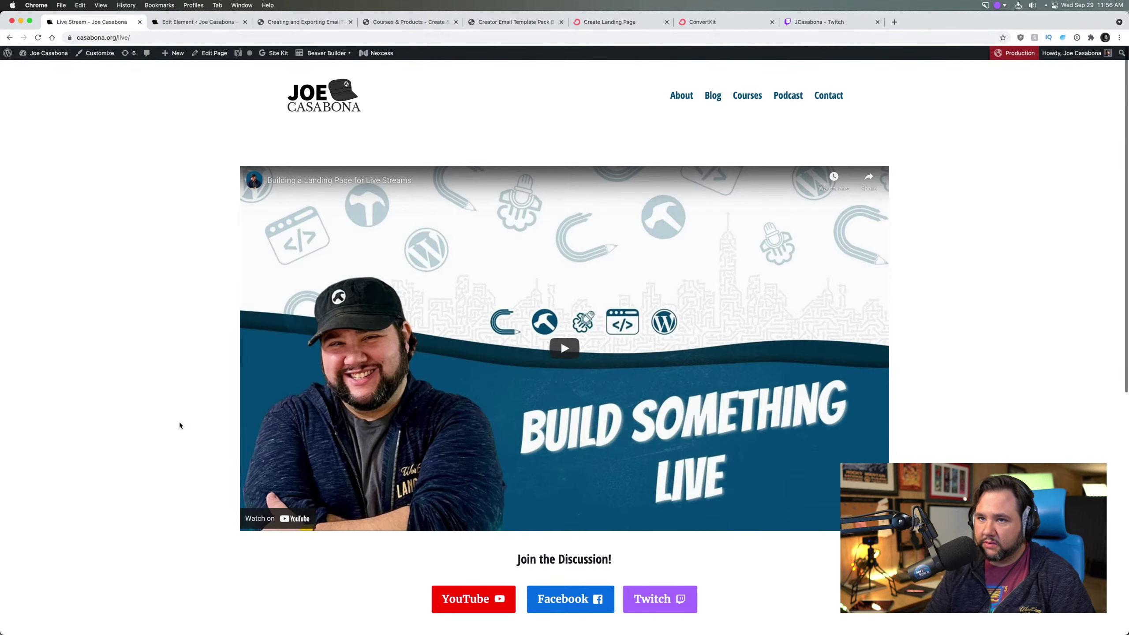
{"action": "scroll", "coordinate": [180, 425], "scroll_direction": "down", "scroll_amount": 9}
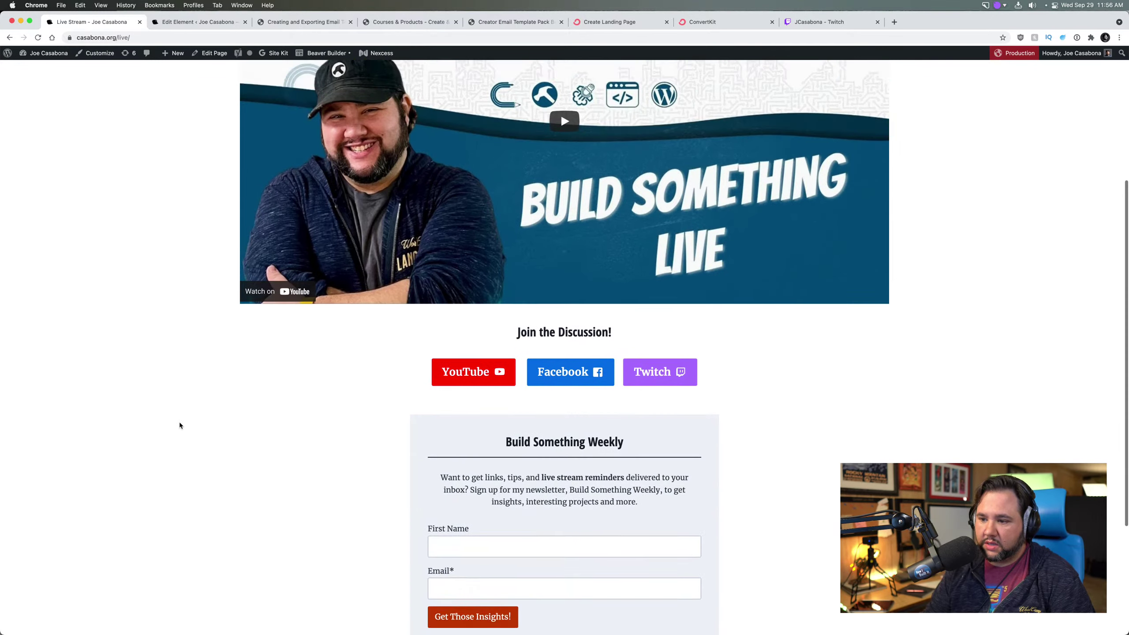
{"action": "scroll", "coordinate": [179, 426], "scroll_direction": "up", "scroll_amount": 9}
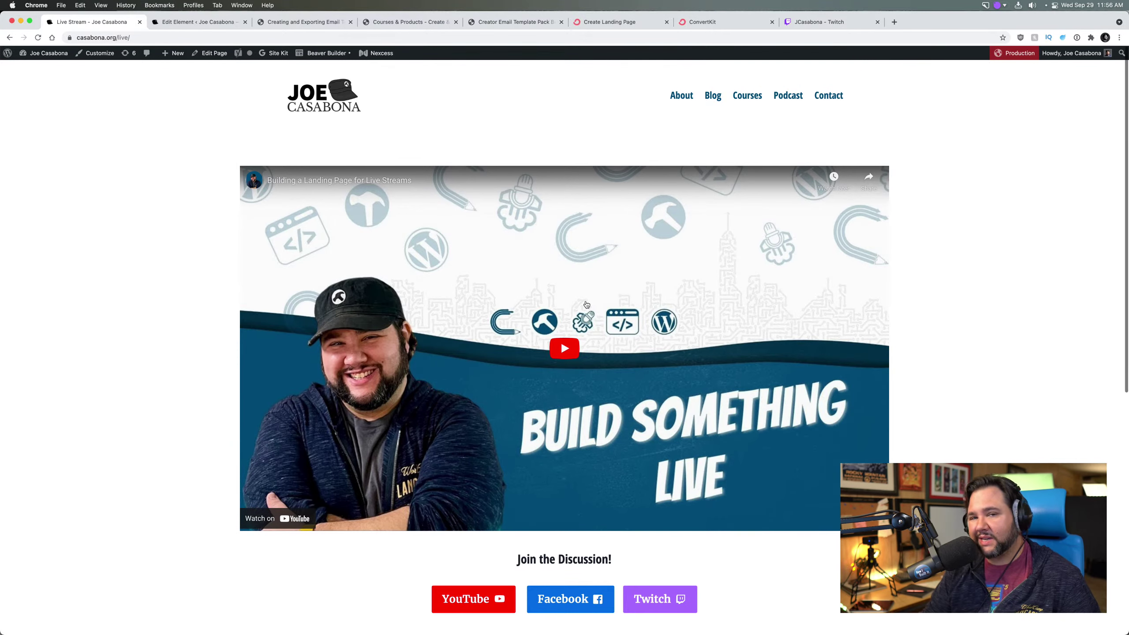
{"action": "scroll", "coordinate": [330, 417], "scroll_direction": "down", "scroll_amount": 7}
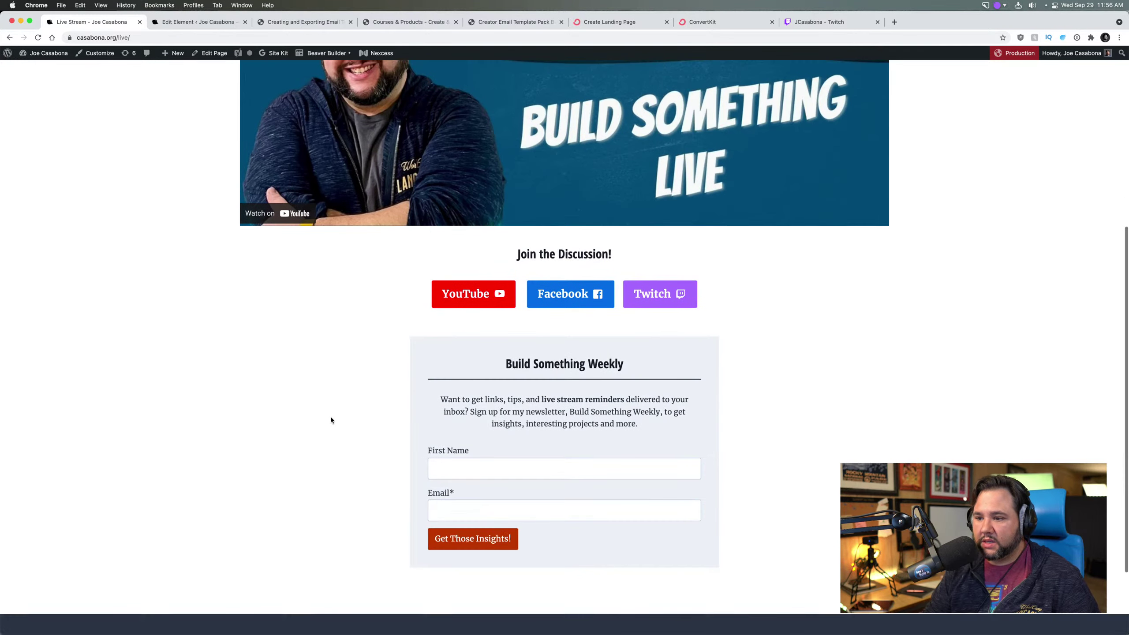
{"action": "scroll", "coordinate": [330, 416], "scroll_direction": "up", "scroll_amount": 7}
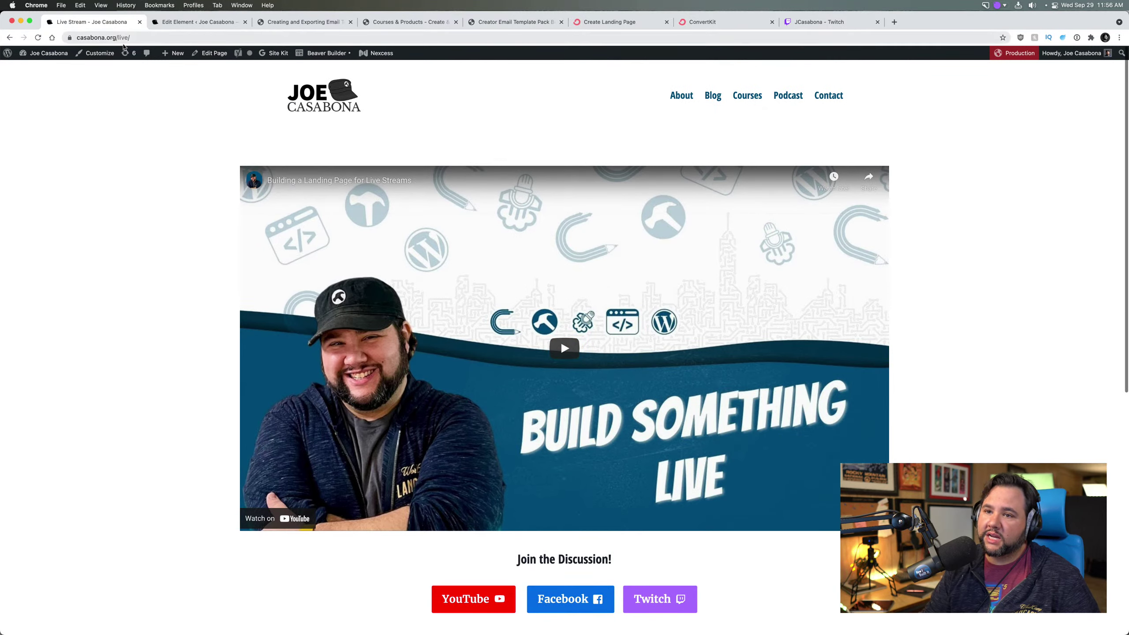
Step: Search the web for "hover" in a new tab and open the Hover Domains site
{"action": "left_click", "coordinate": [894, 22]}
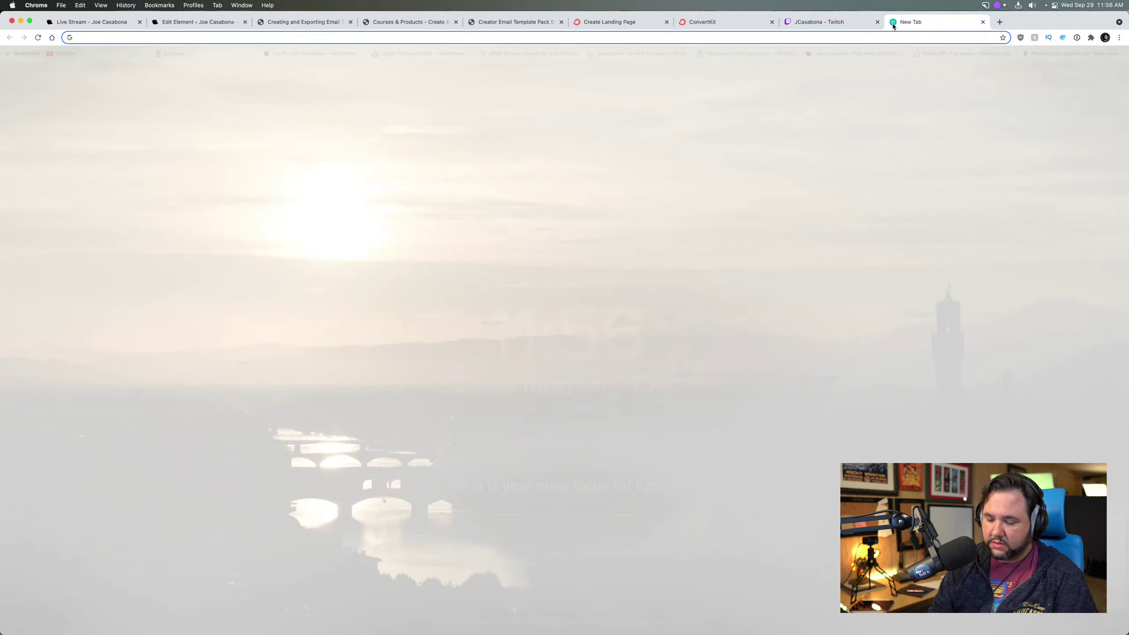
{"action": "type", "text": "j"}
{"action": "key", "text": "BackSpace"}
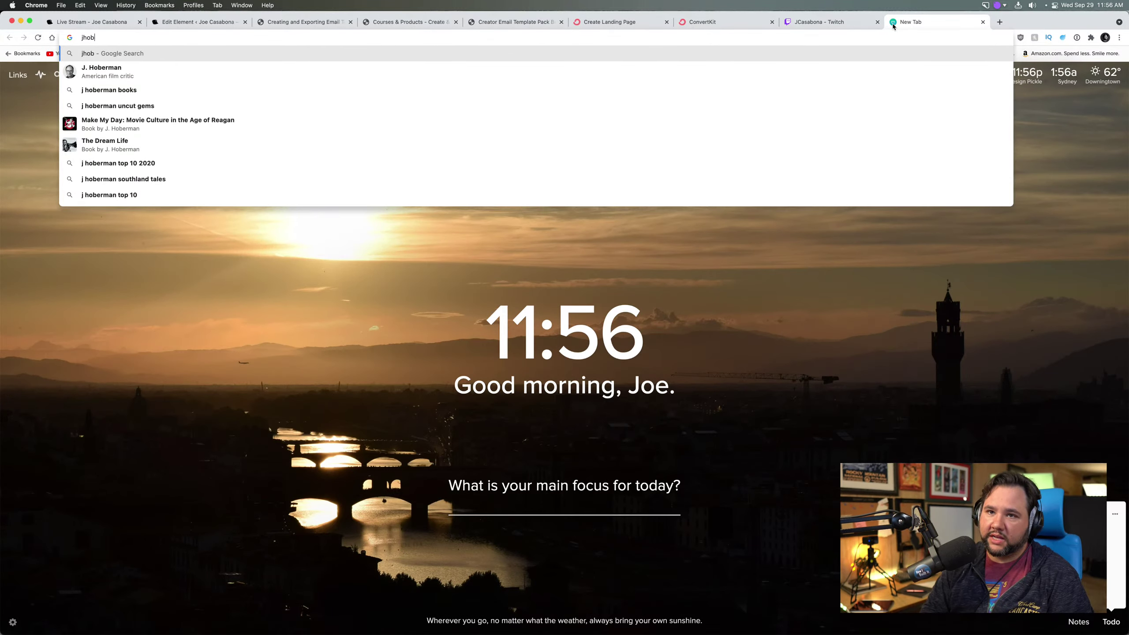
{"action": "key", "text": "BackSpace"}
{"action": "type", "text": "hover"}
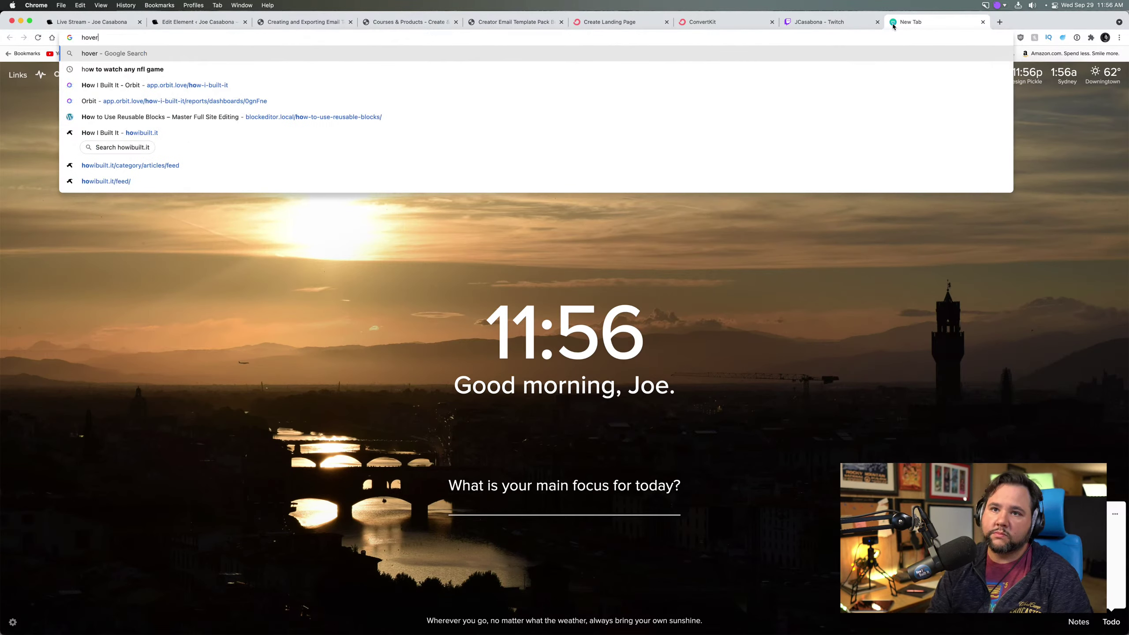
{"action": "key", "text": "Return"}
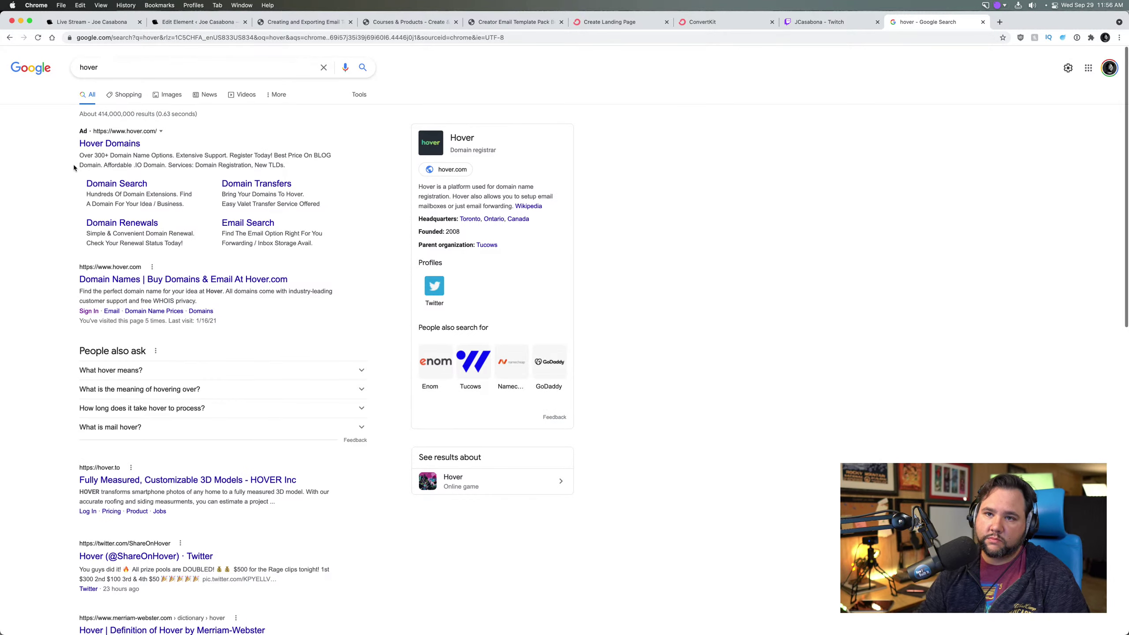
{"action": "left_click", "coordinate": [126, 146]}
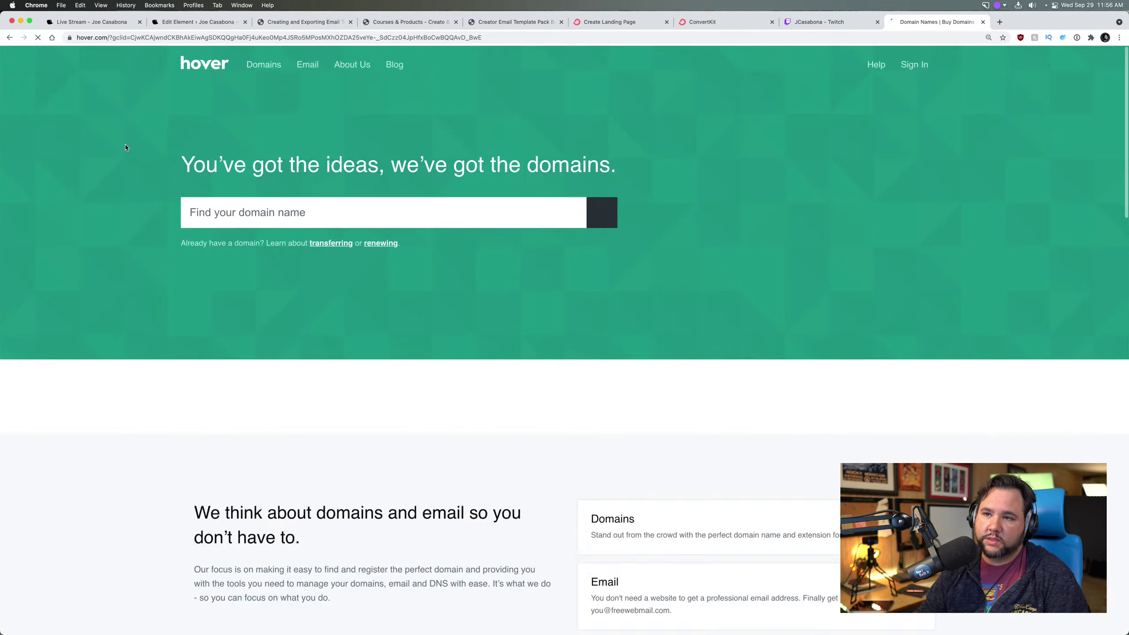
Step: Sign in to the Hover control panel with the prefilled account credentials
{"action": "mouse_move", "coordinate": [911, 67]}
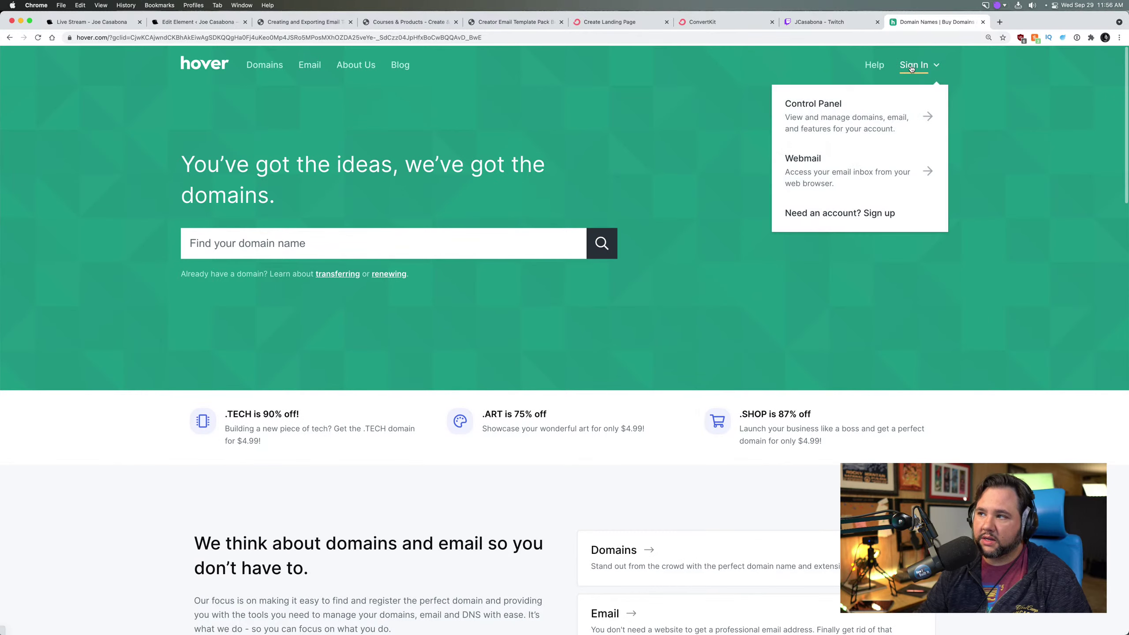
{"action": "left_click", "coordinate": [876, 117]}
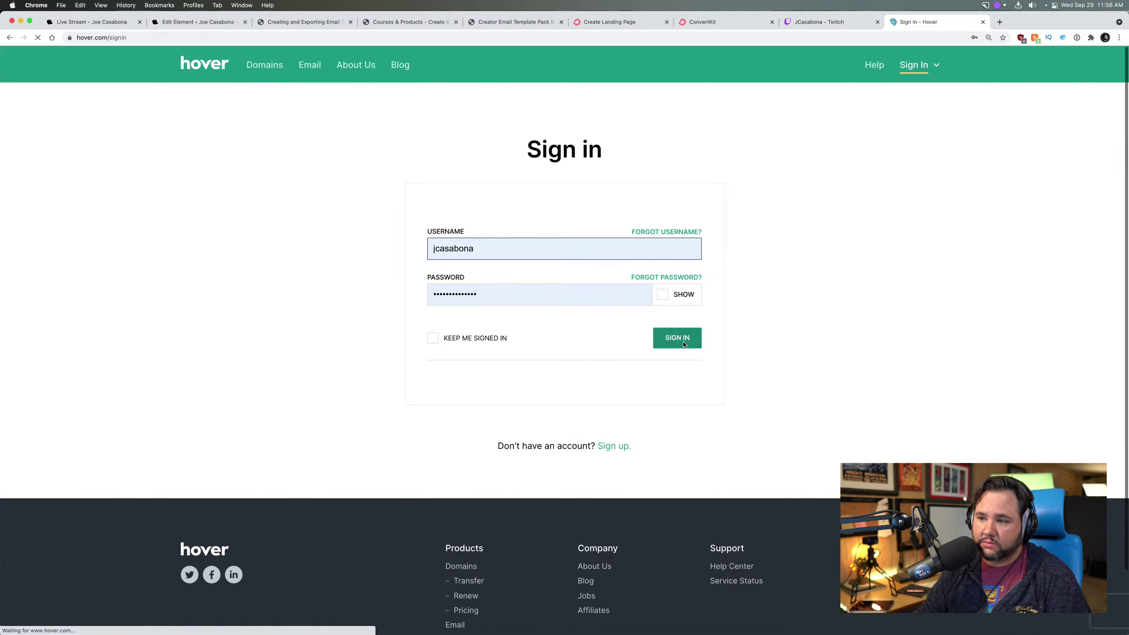
{"action": "left_click", "coordinate": [677, 340]}
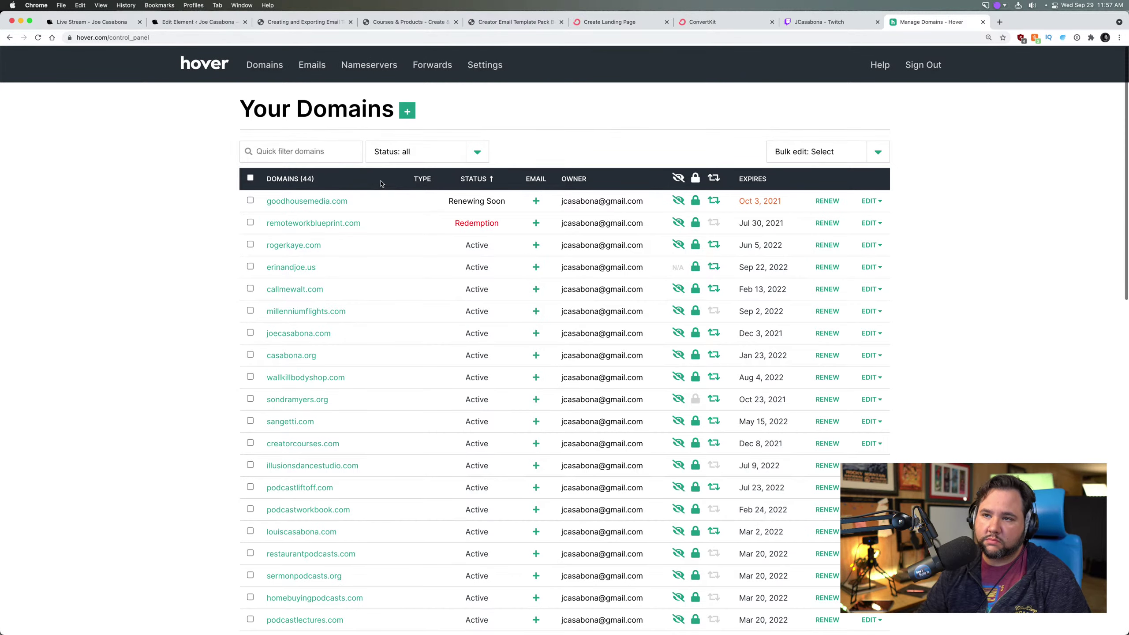
Step: Filter the domain list for casabona.live, open that domain and examine its DNS records
{"action": "left_click", "coordinate": [284, 150]}
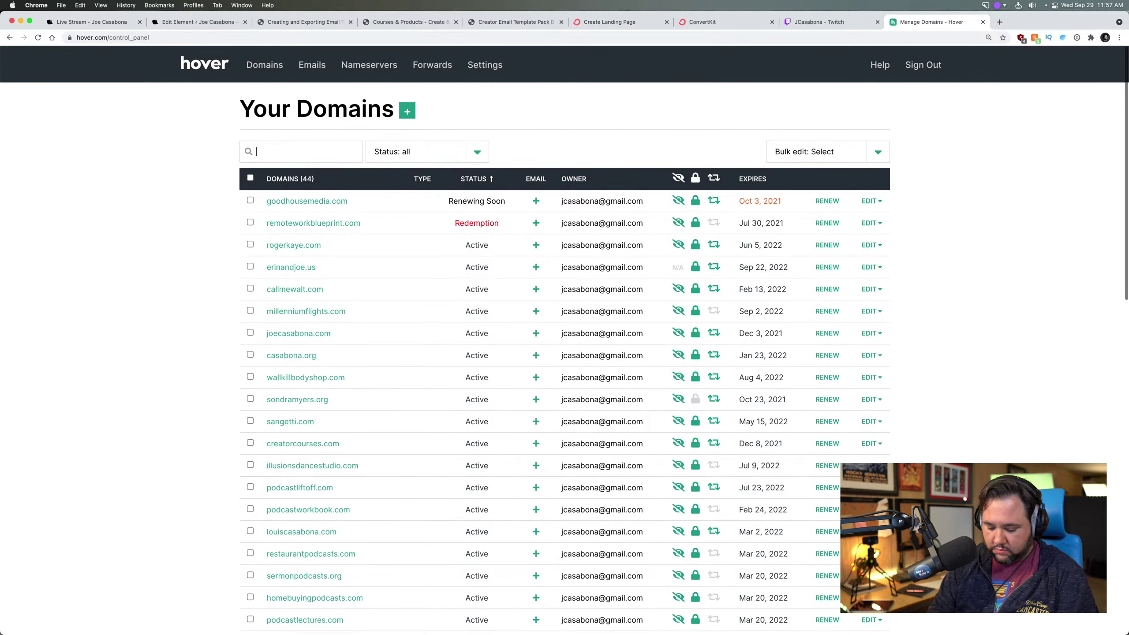
{"action": "type", "text": "casabona.l"}
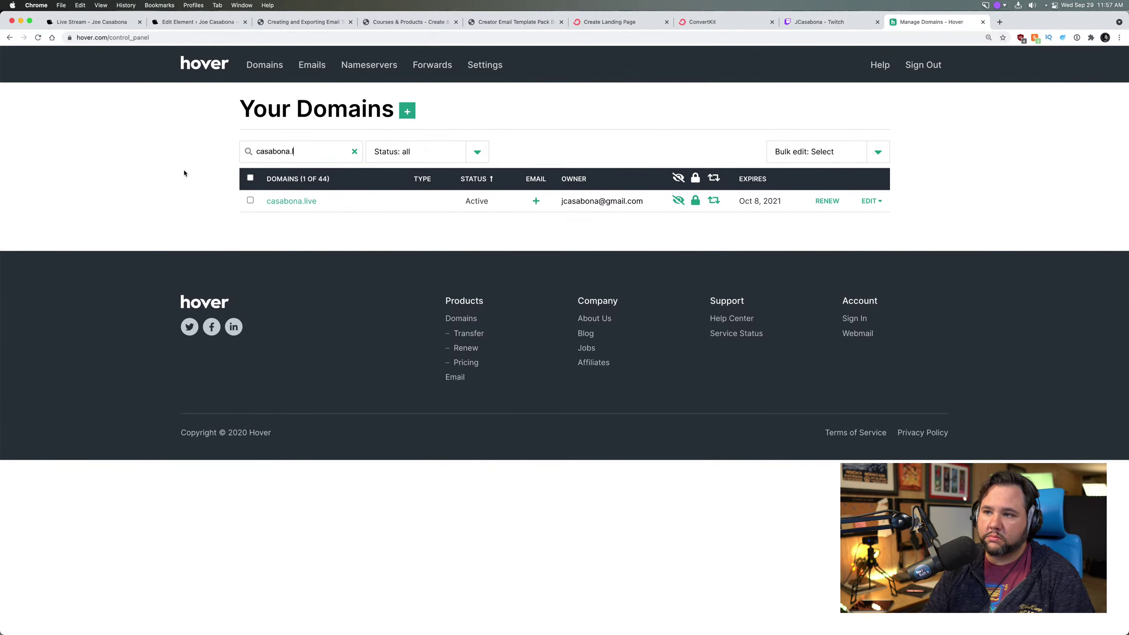
{"action": "left_click", "coordinate": [291, 202]}
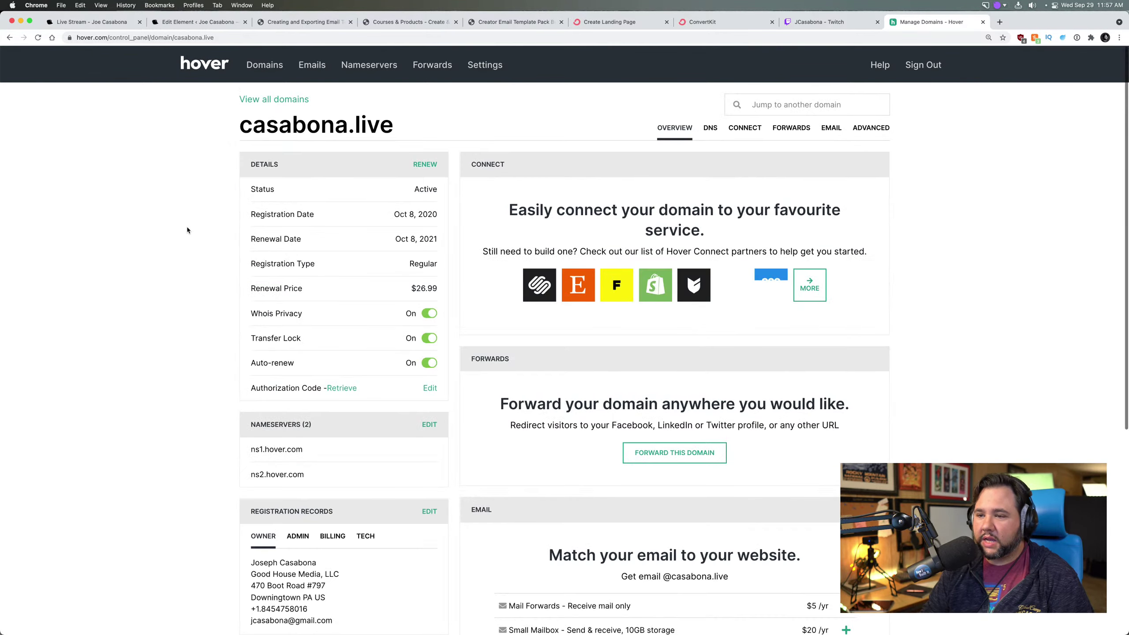
{"action": "scroll", "coordinate": [190, 289], "scroll_direction": "down", "scroll_amount": 1}
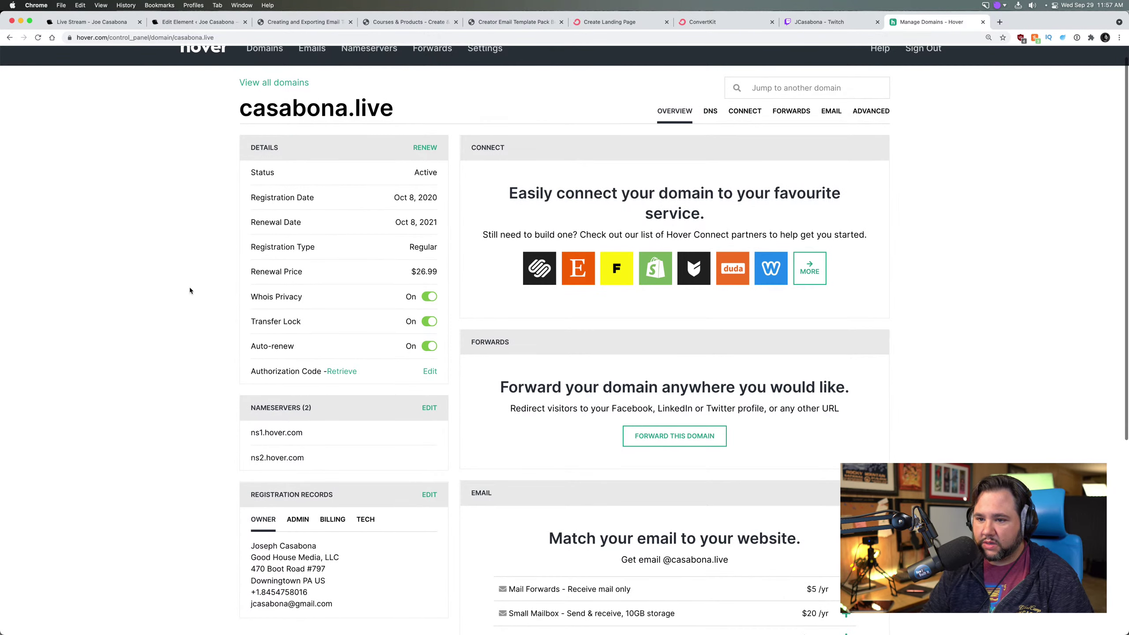
{"action": "scroll", "coordinate": [364, 267], "scroll_direction": "up", "scroll_amount": 1}
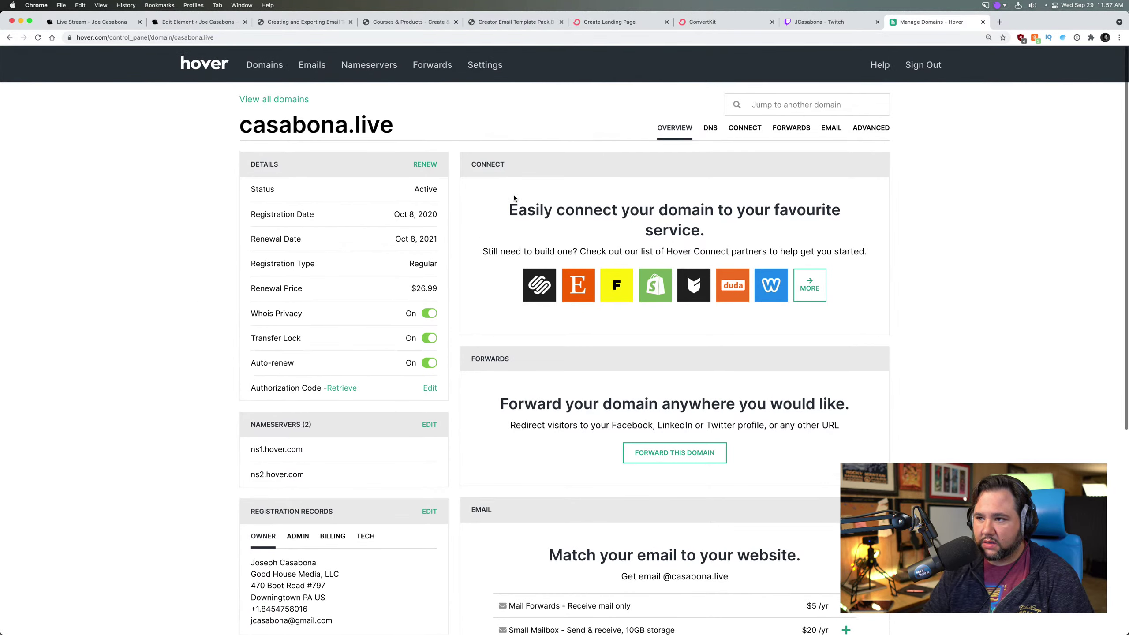
{"action": "left_click", "coordinate": [710, 128]}
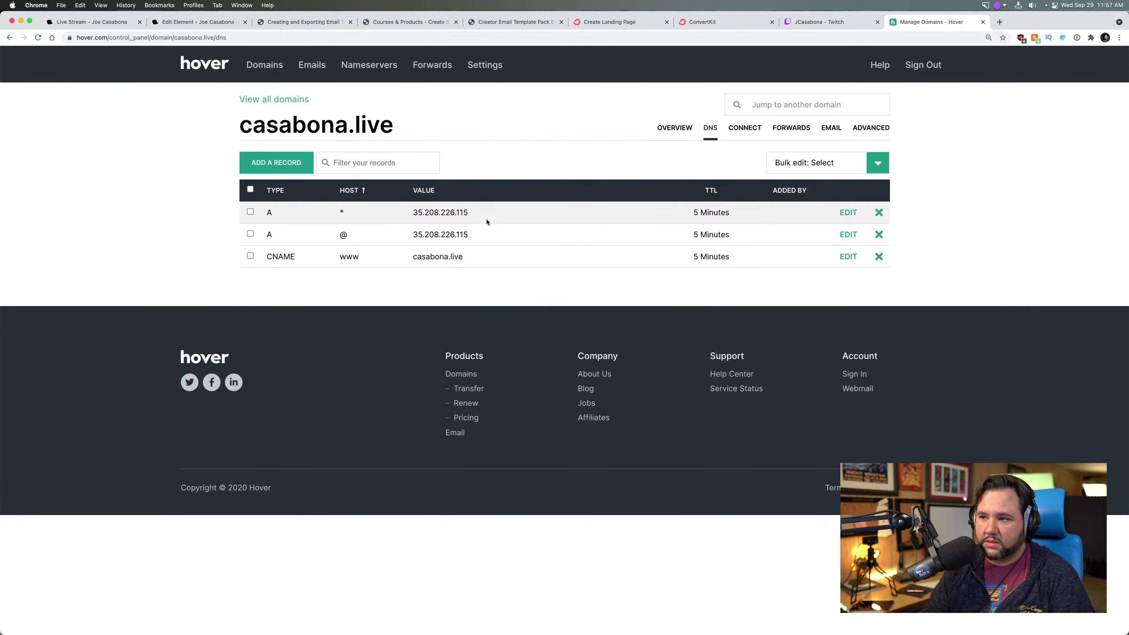
Step: Go to the joec.live redirect site in the same tab
{"action": "left_click", "coordinate": [295, 33]}
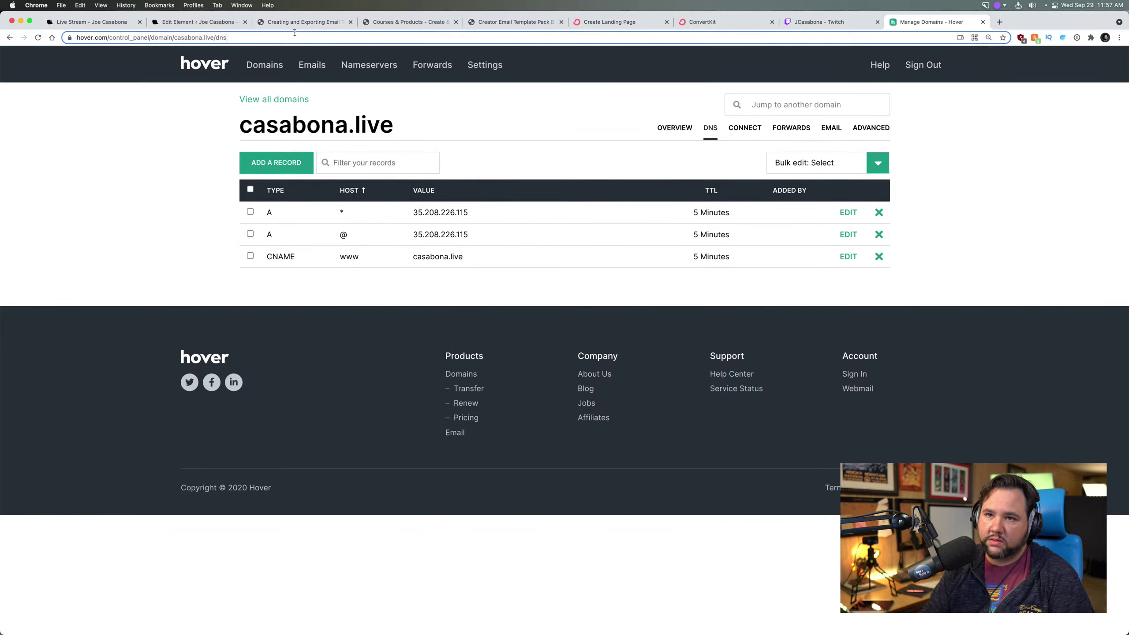
{"action": "type", "text": "joec."}
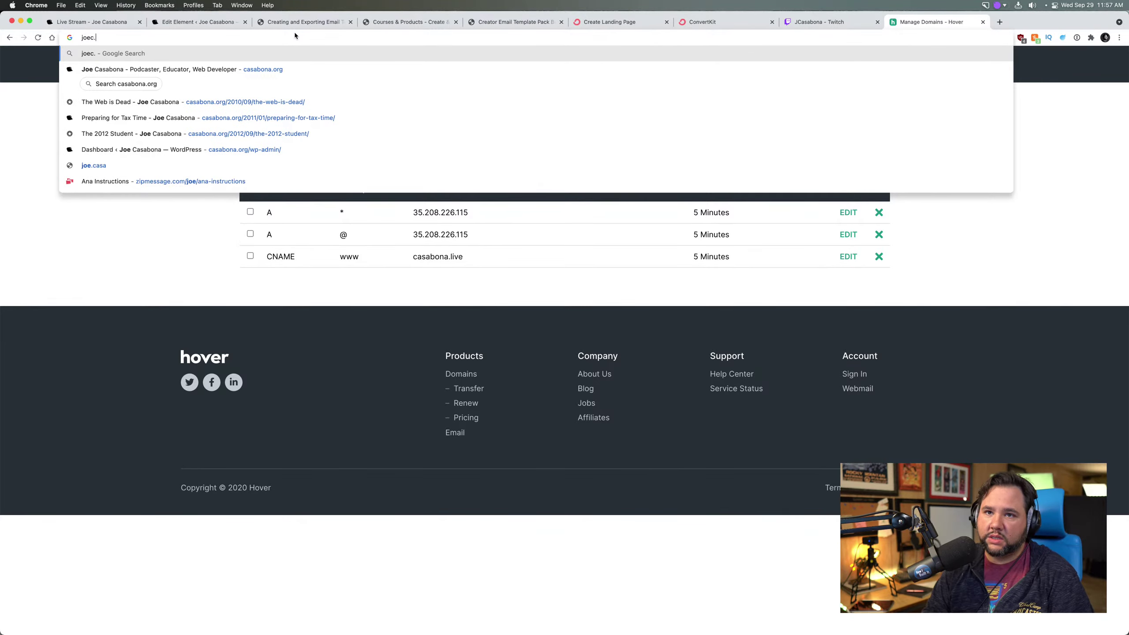
{"action": "type", "text": "live"}
{"action": "key", "text": "Return"}
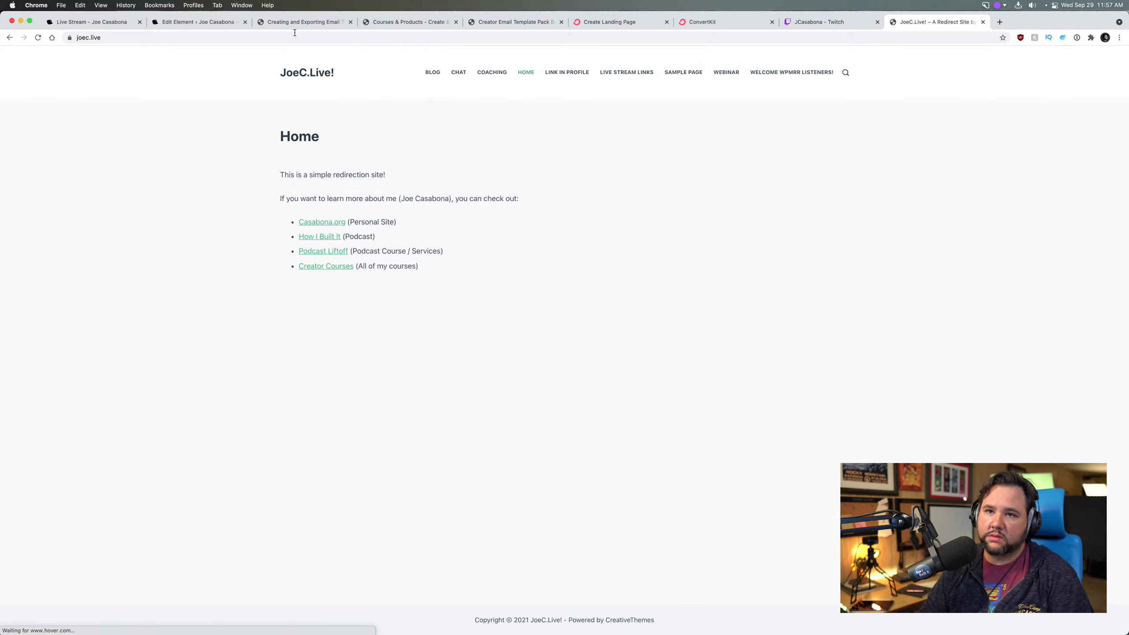
Step: Log in to the joec.live WordPress admin at /wp-admin with the prefilled credentials and open the list of all mapped domains
{"action": "left_click", "coordinate": [158, 37]}
{"action": "left_click", "coordinate": [178, 40]}
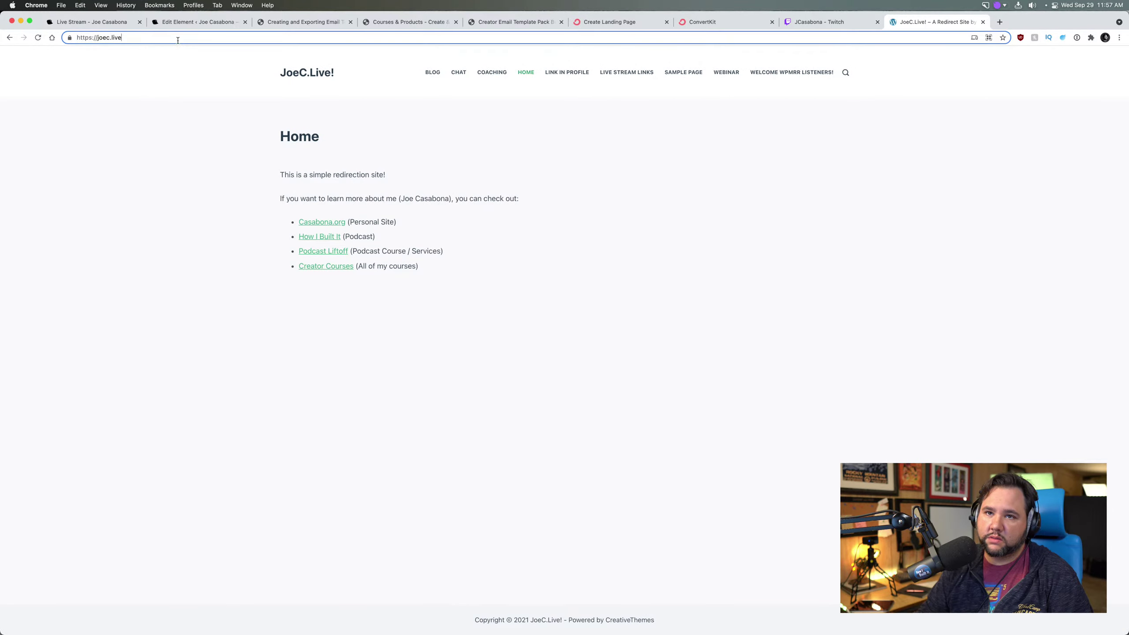
{"action": "type", "text": "/wp-admi"}
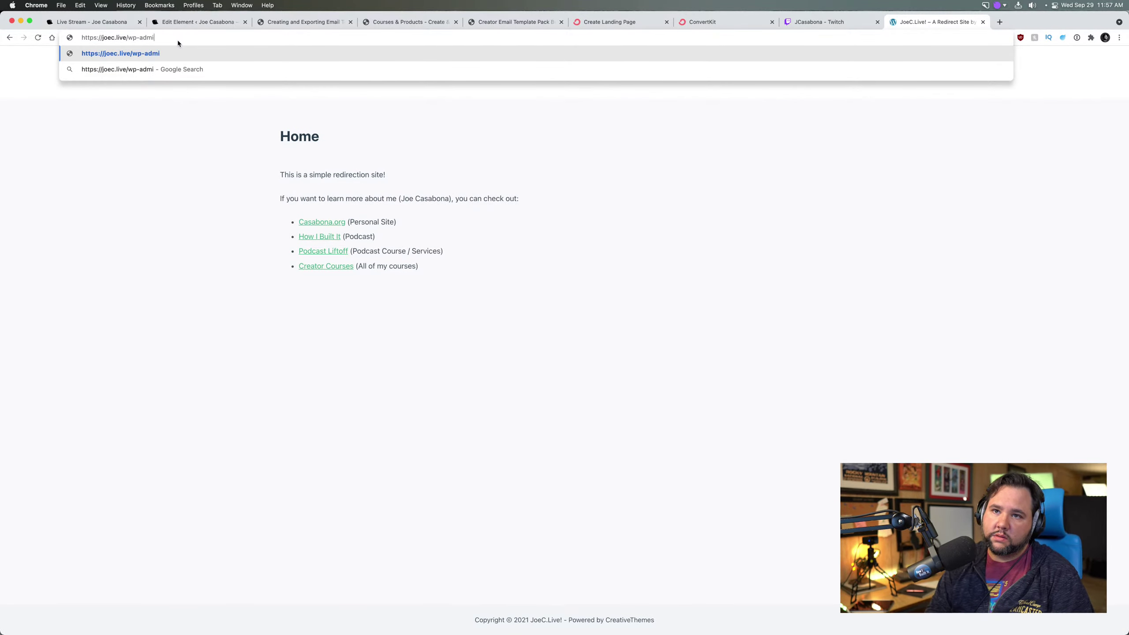
{"action": "type", "text": "n"}
{"action": "key", "text": "Return"}
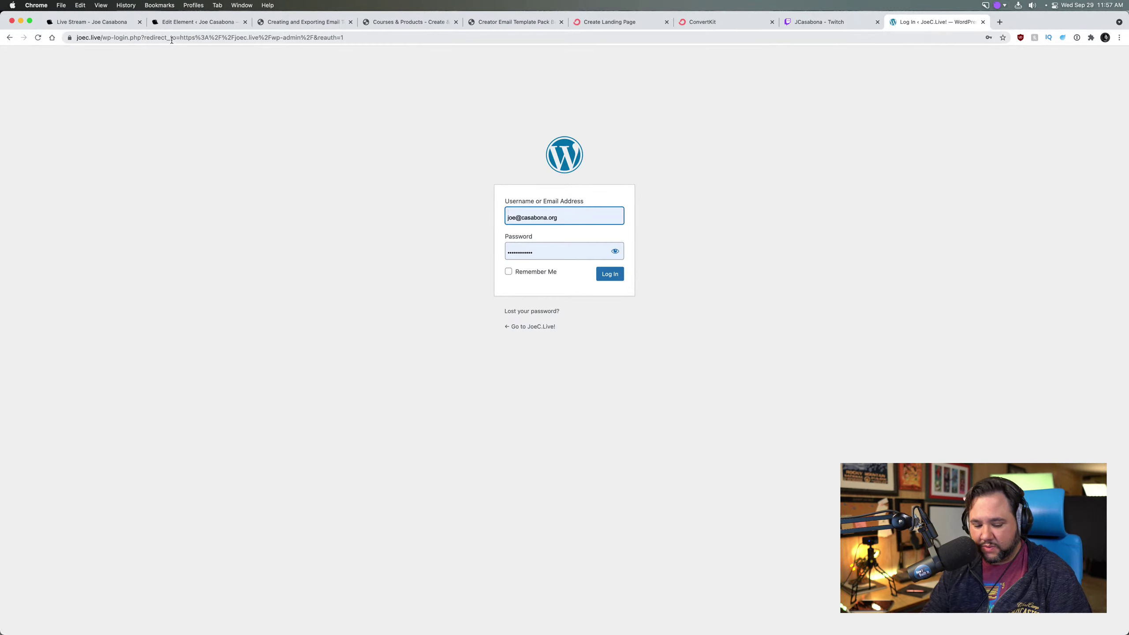
{"action": "left_click", "coordinate": [605, 280]}
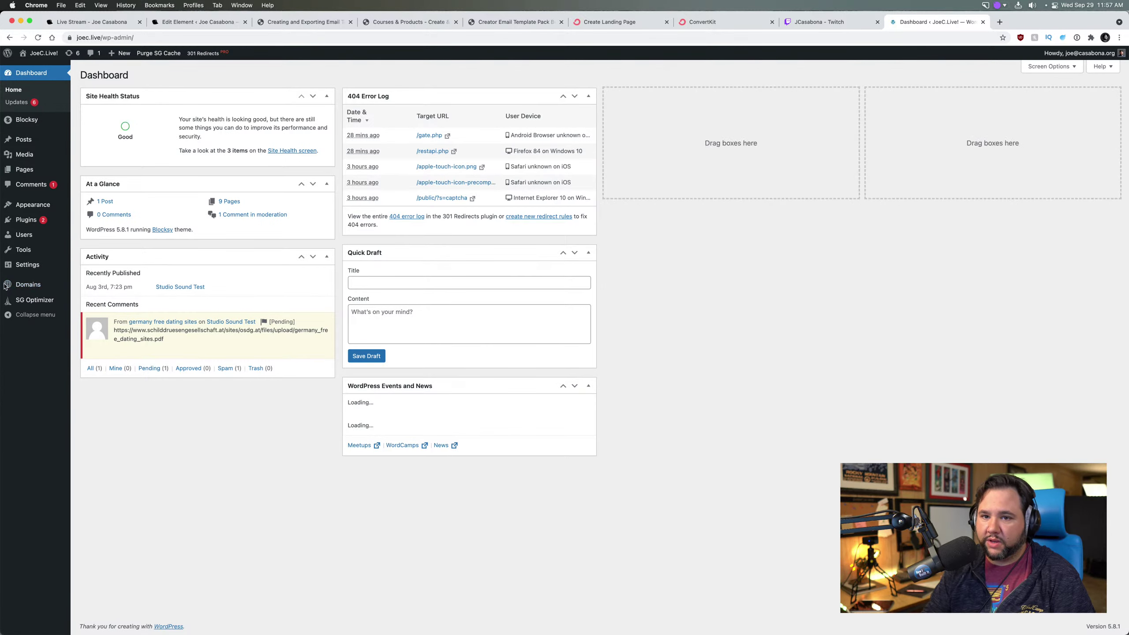
{"action": "left_click", "coordinate": [24, 284]}
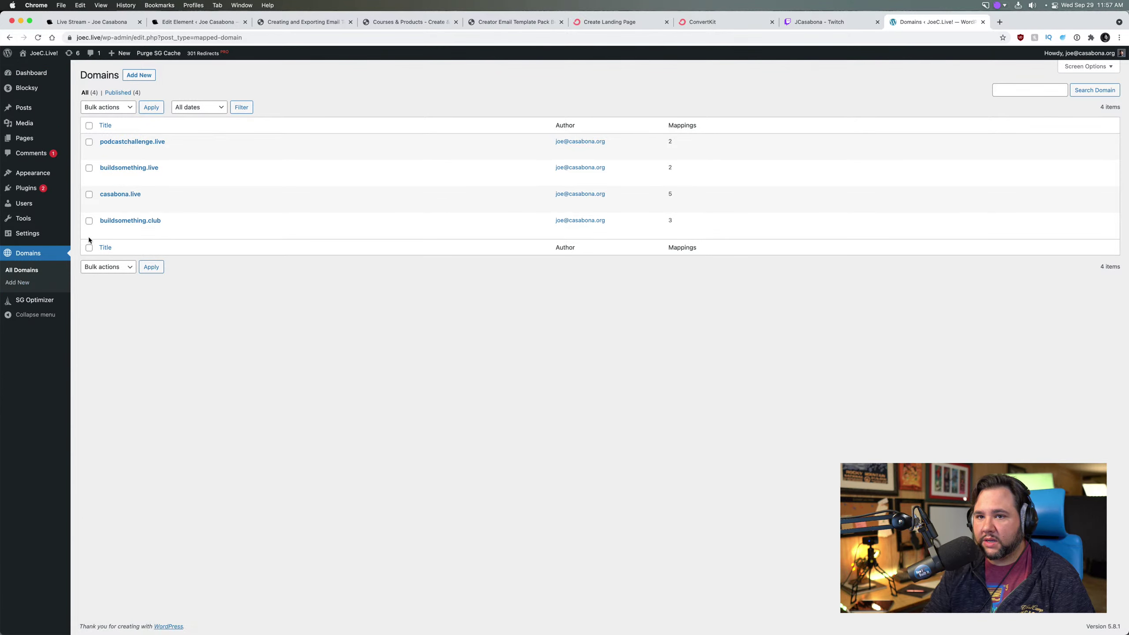
{"action": "left_click", "coordinate": [123, 197]}
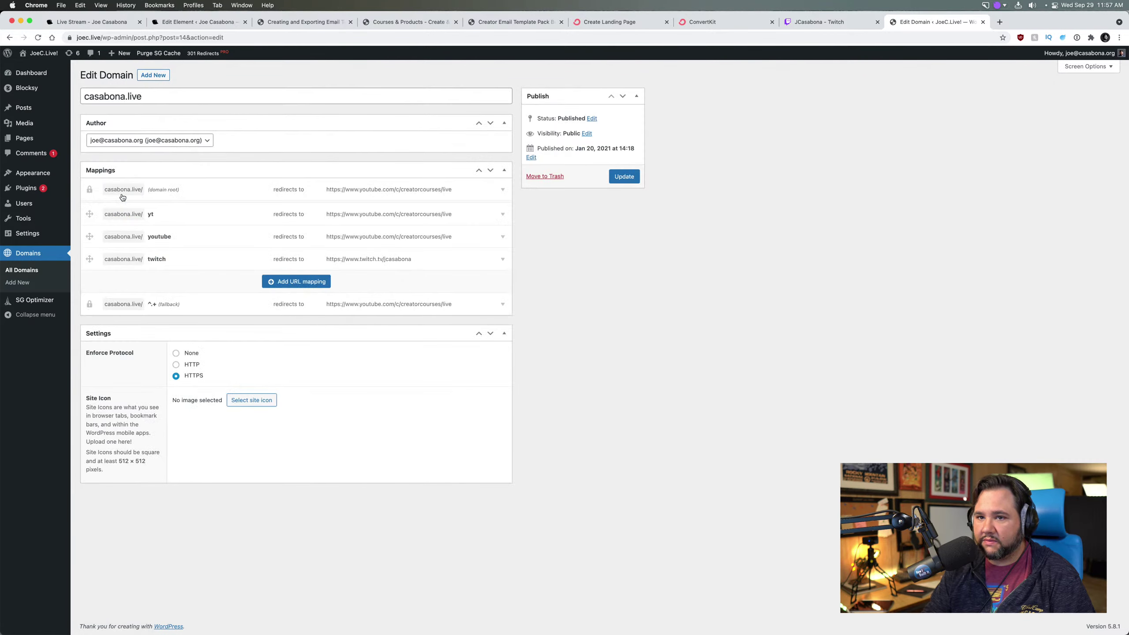
{"action": "left_click", "coordinate": [499, 193]}
{"action": "triple_click", "coordinate": [248, 258]}
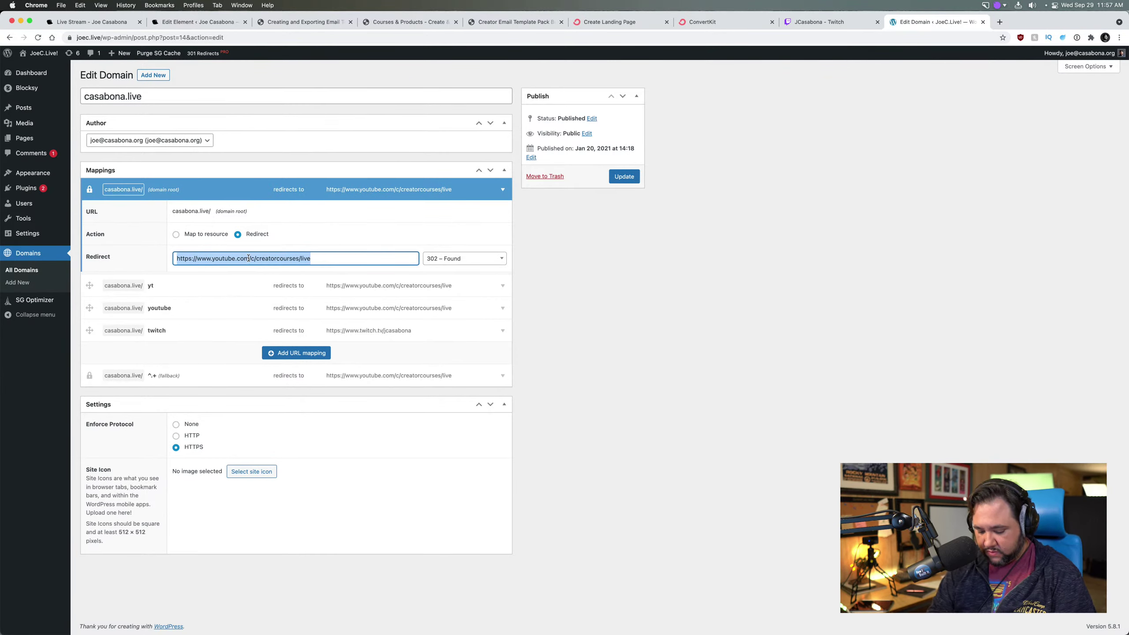
{"action": "type", "text": "https://casabona.org"}
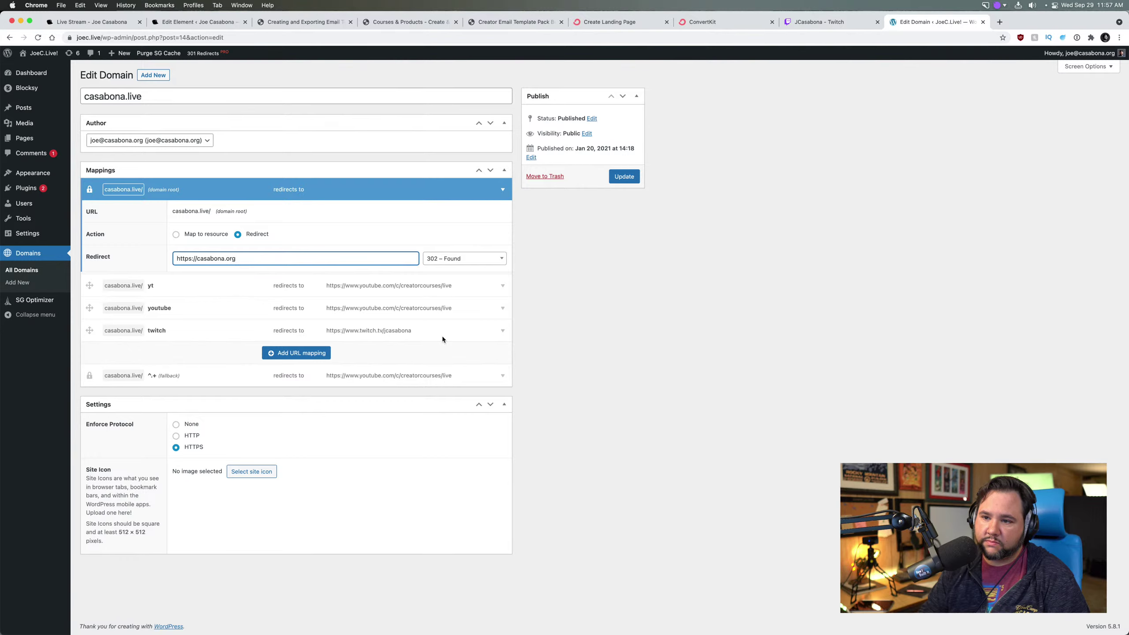
{"action": "left_click", "coordinate": [615, 180]}
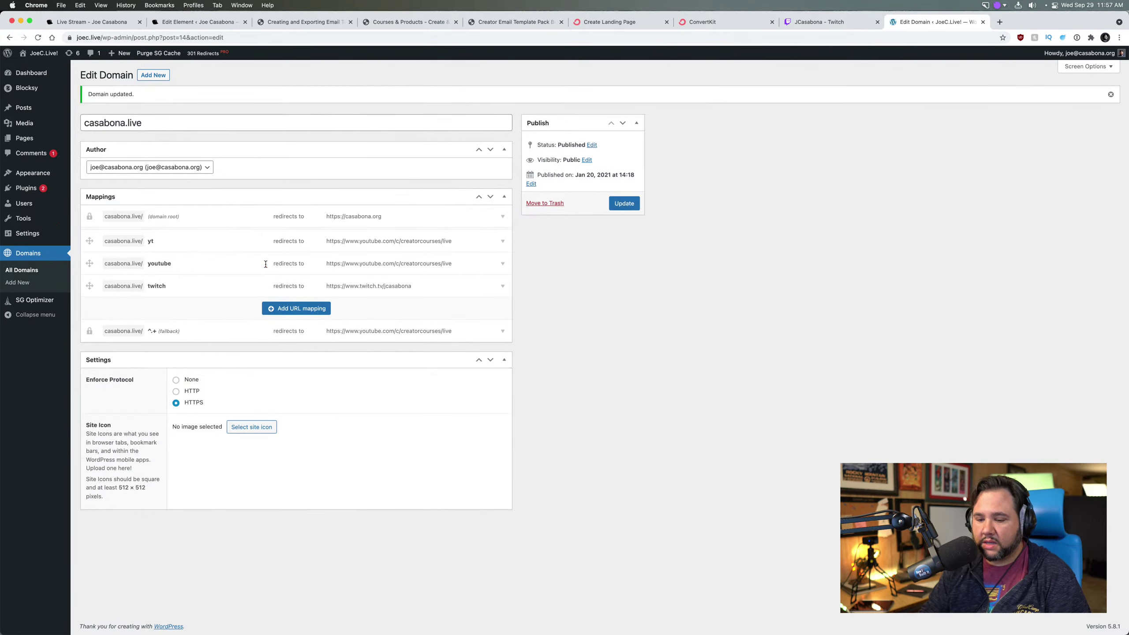
{"action": "left_click", "coordinate": [501, 217]}
{"action": "left_click", "coordinate": [247, 283]}
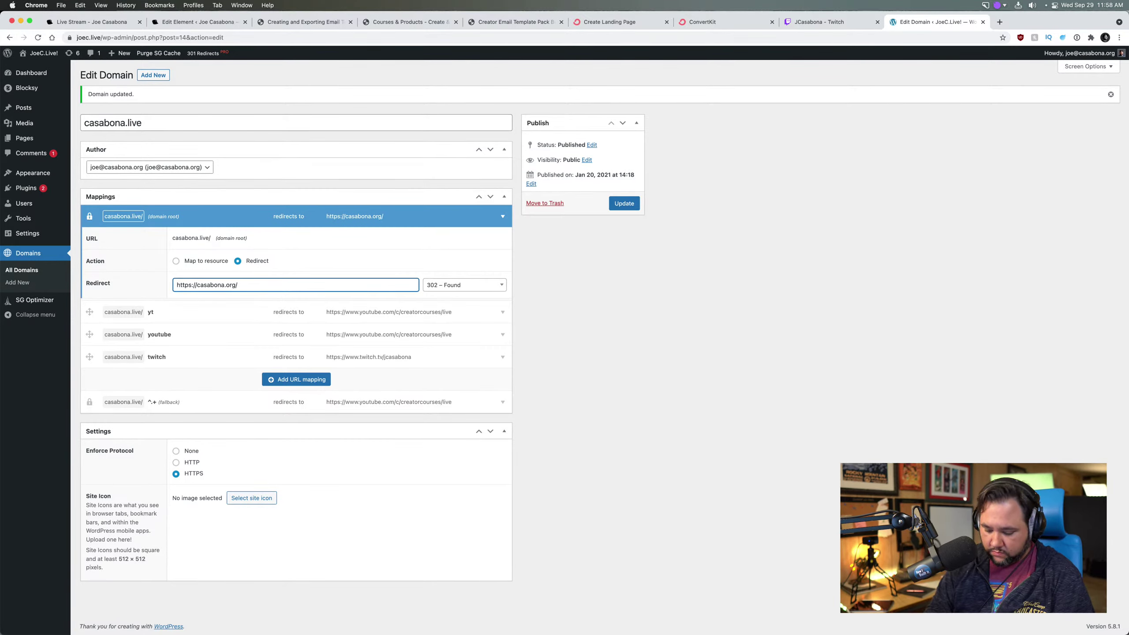
{"action": "left_click", "coordinate": [625, 207]}
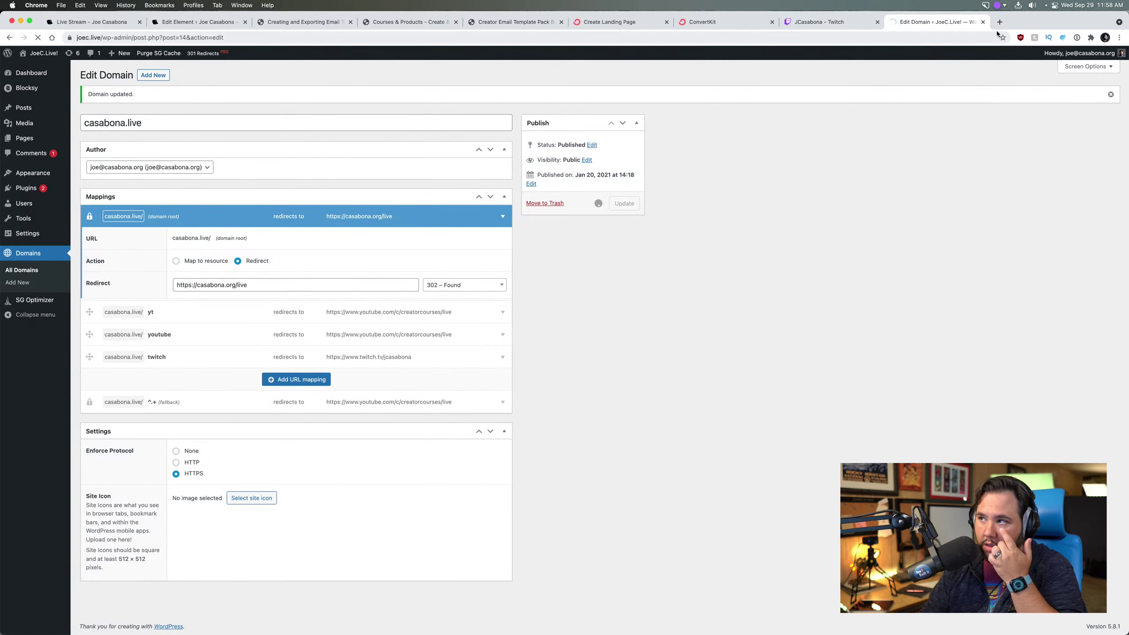
{"action": "left_click_drag", "start_coordinate": [998, 34], "coordinate": [997, 42]}
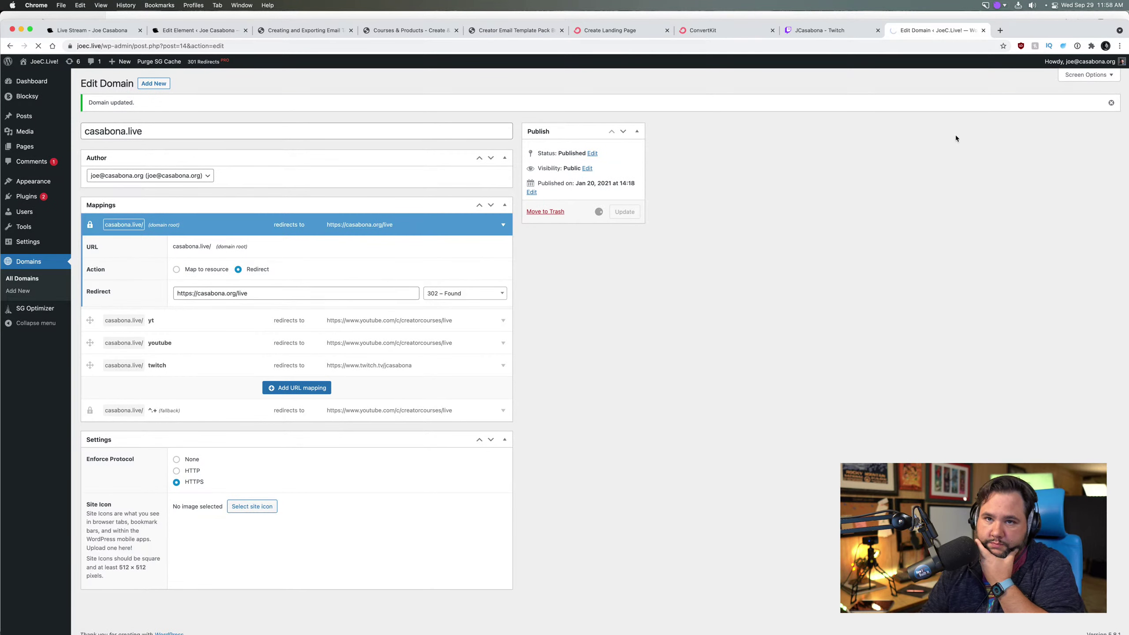
{"action": "left_click", "coordinate": [1001, 31]}
{"action": "type", "text": "https://casabona.live"}
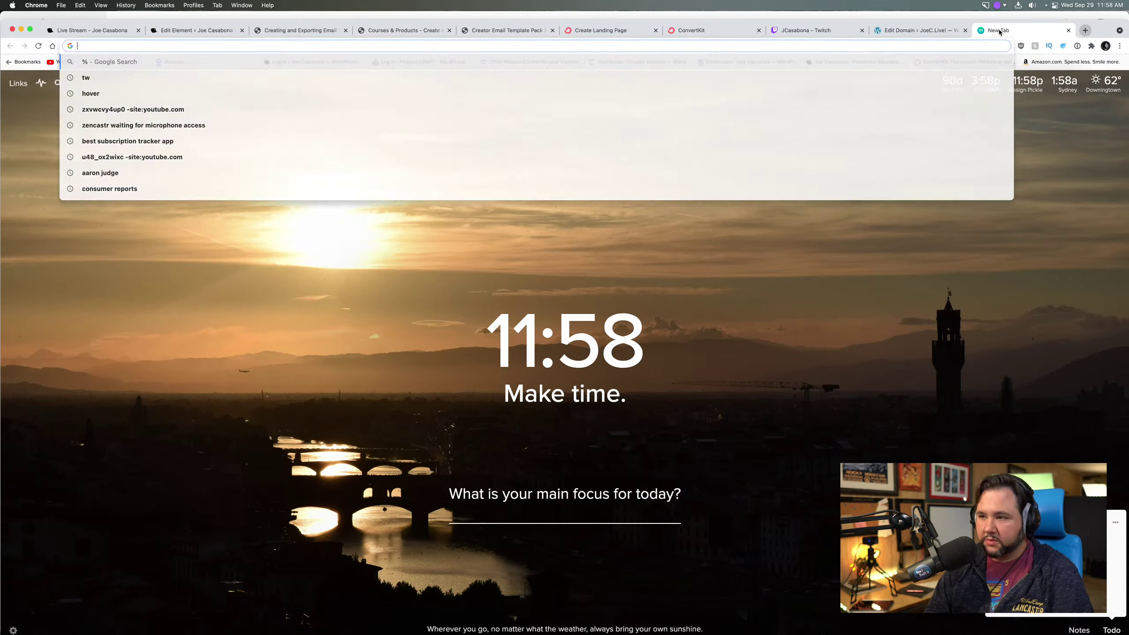
{"action": "key", "text": "Return"}
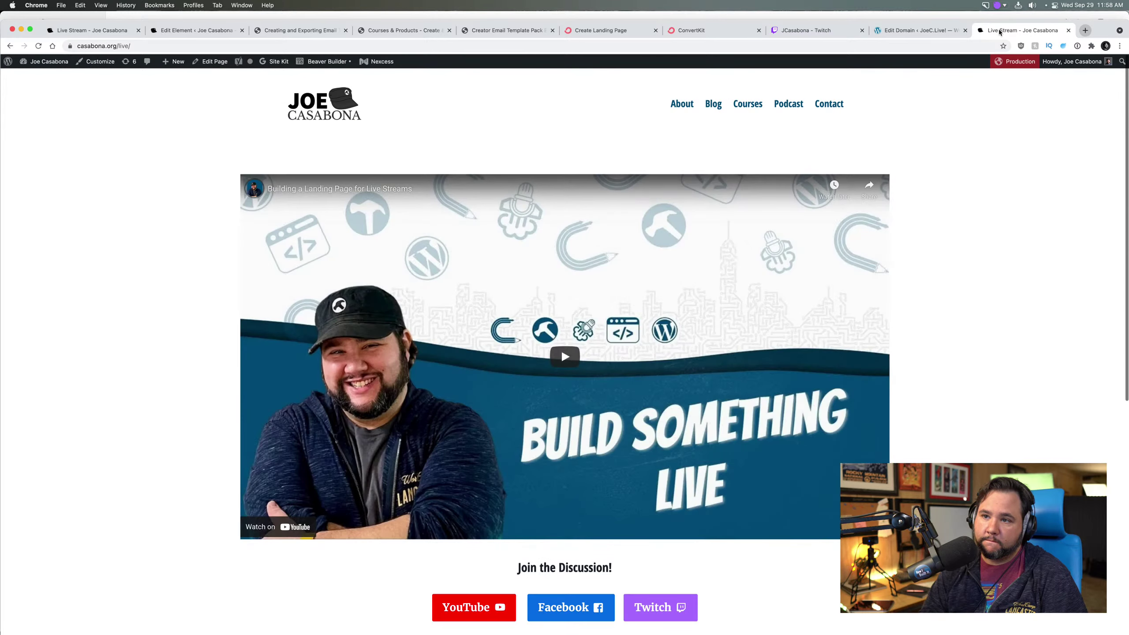
{"action": "scroll", "coordinate": [971, 269], "scroll_direction": "down", "scroll_amount": 4}
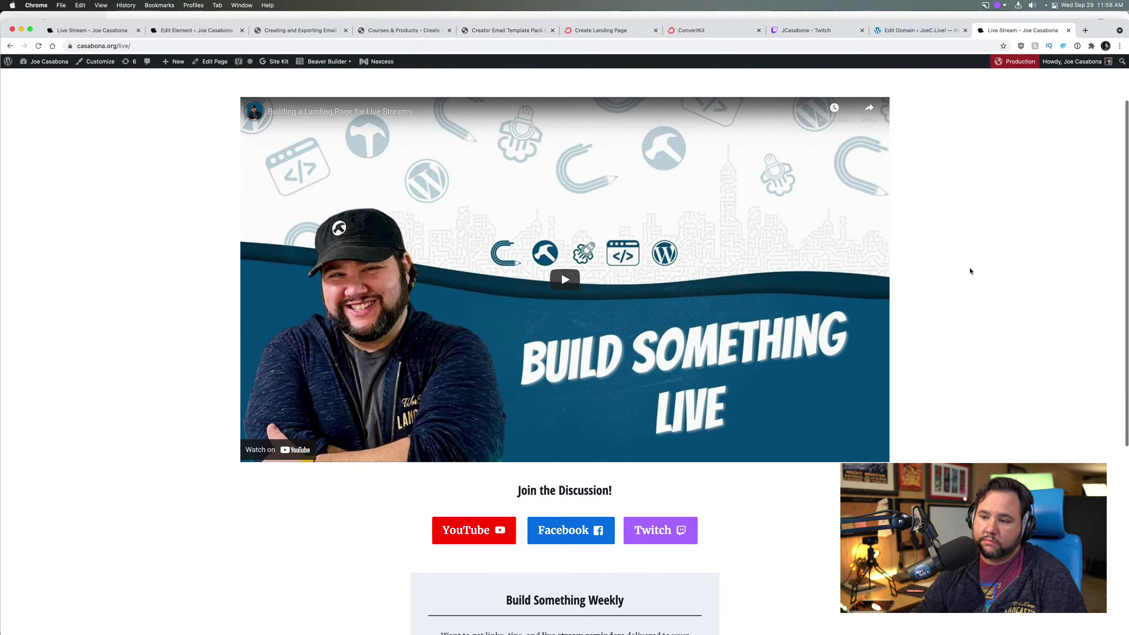
{"action": "scroll", "coordinate": [707, 437], "scroll_direction": "down", "scroll_amount": 3}
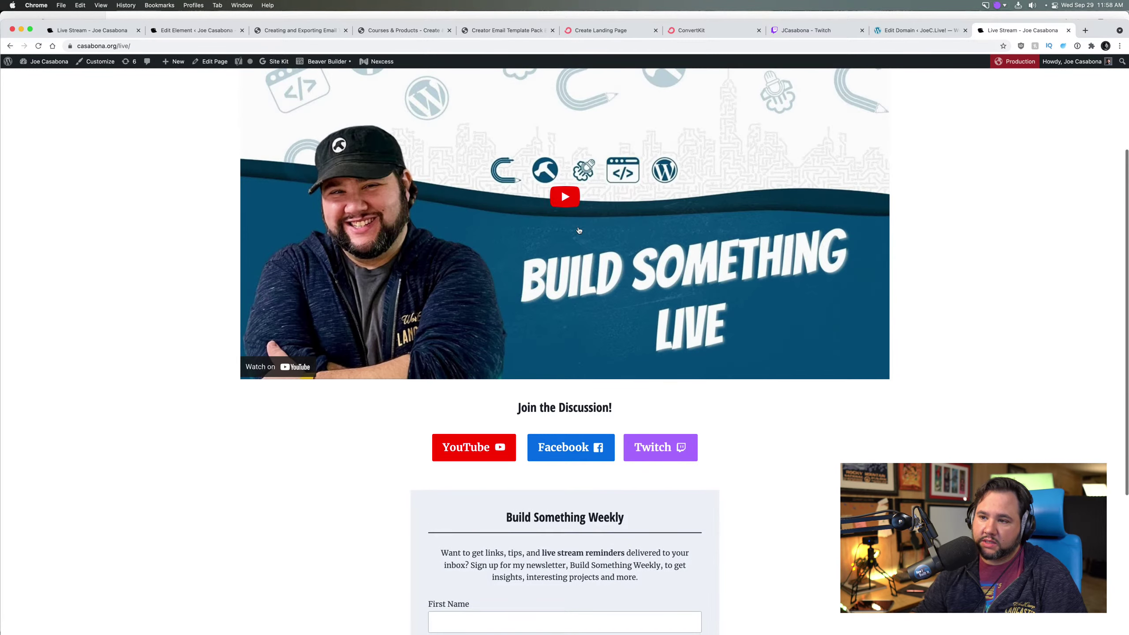
{"action": "scroll", "coordinate": [583, 244], "scroll_direction": "down", "scroll_amount": 4}
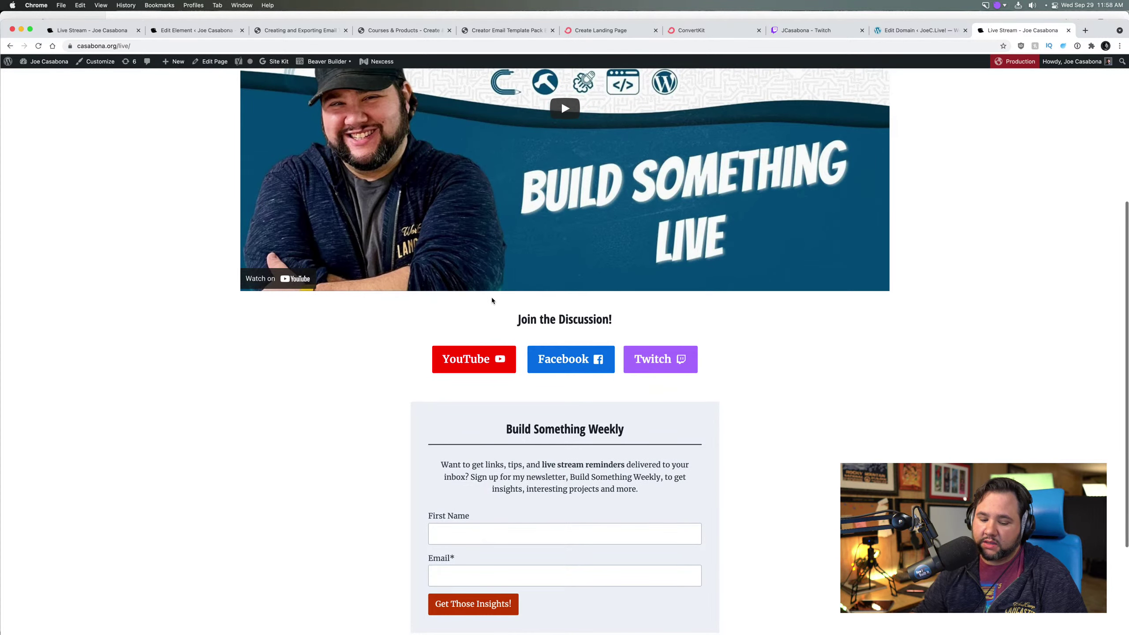
{"action": "scroll", "coordinate": [491, 301], "scroll_direction": "down", "scroll_amount": 1}
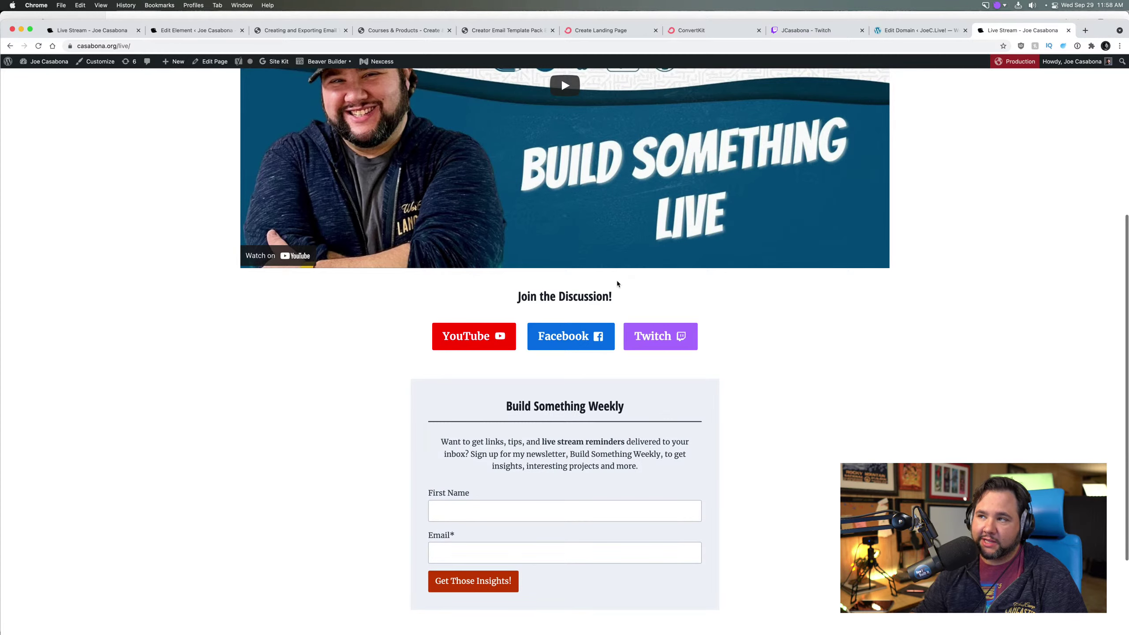
{"action": "scroll", "coordinate": [618, 284], "scroll_direction": "up", "scroll_amount": 12}
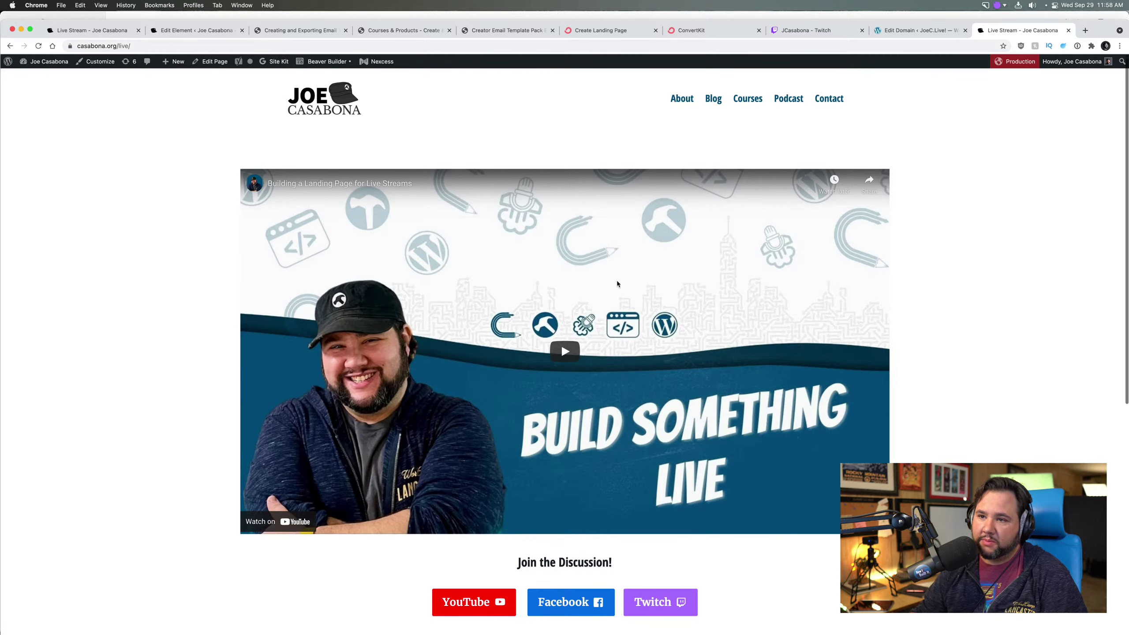
{"action": "scroll", "coordinate": [617, 284], "scroll_direction": "down", "scroll_amount": 15}
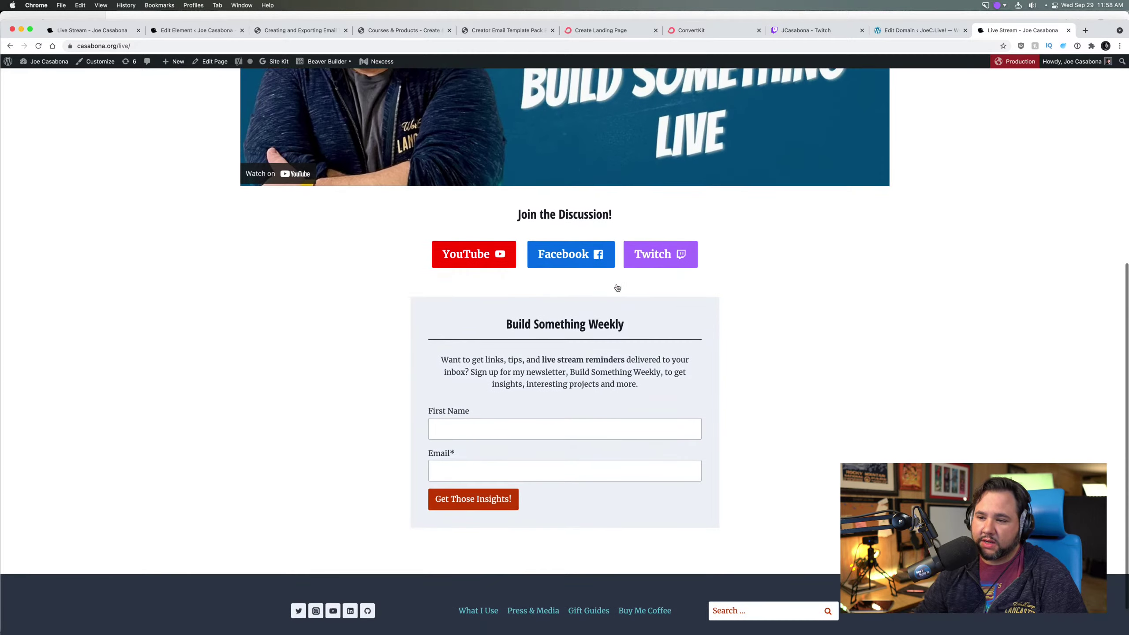
{"action": "scroll", "coordinate": [616, 289], "scroll_direction": "up", "scroll_amount": 15}
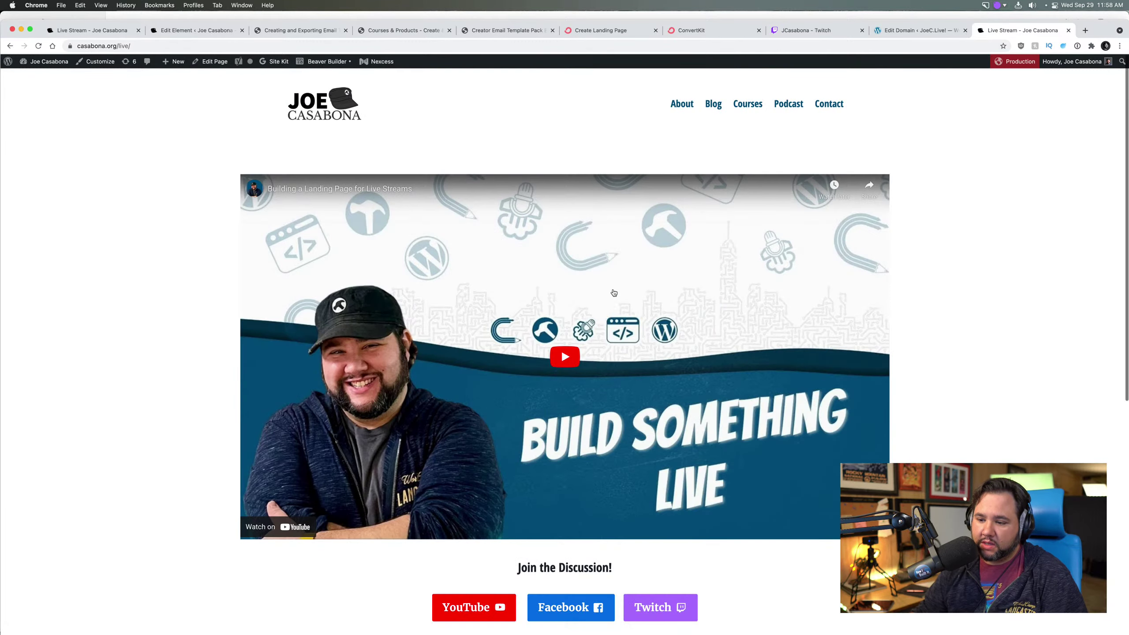